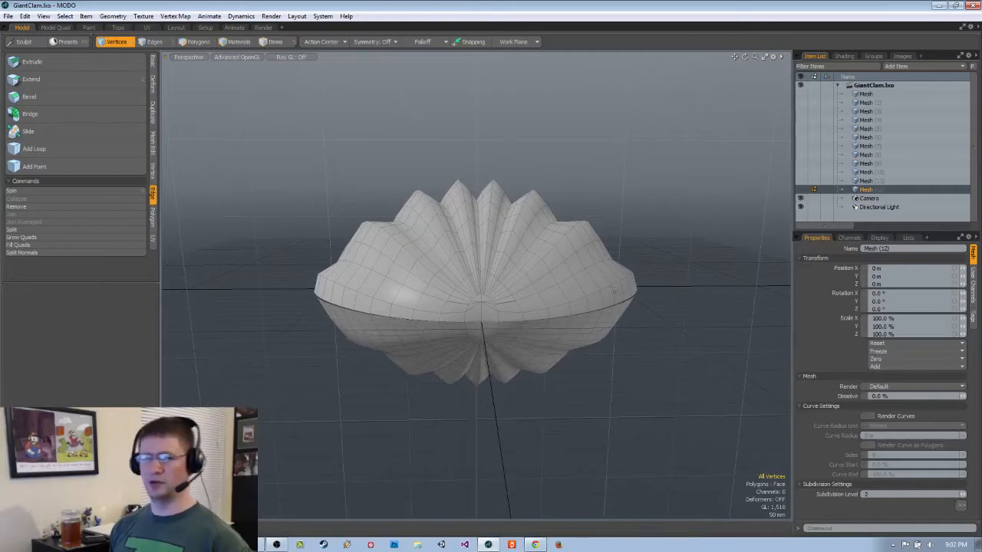
- Examine the clam from the back and front views, and look closely at the hinge area in perspective
left_click_drag(474, 302, 559, 279, "ctrl+alt")
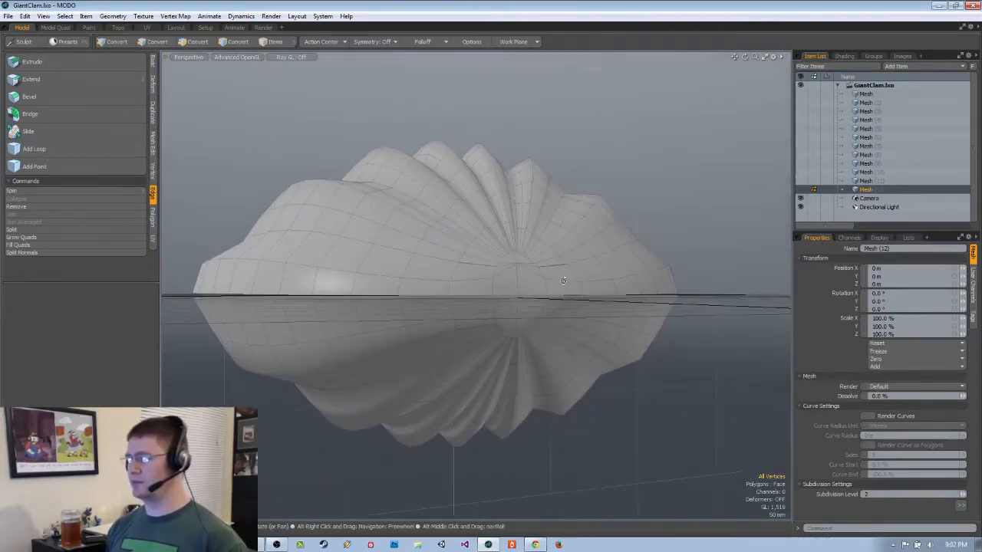
key("ctrl+space")
left_click(530, 298)
key("ctrl+space")
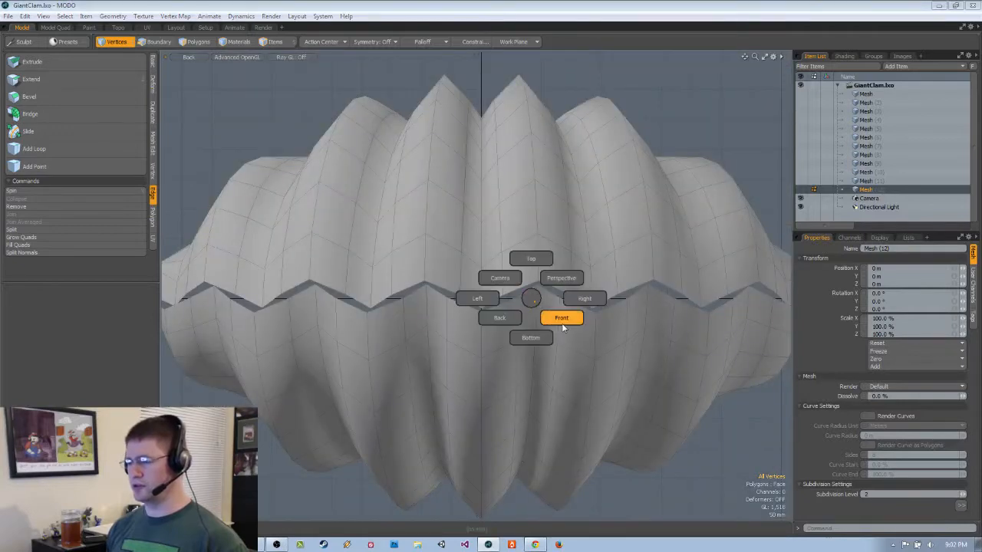
left_click(559, 318)
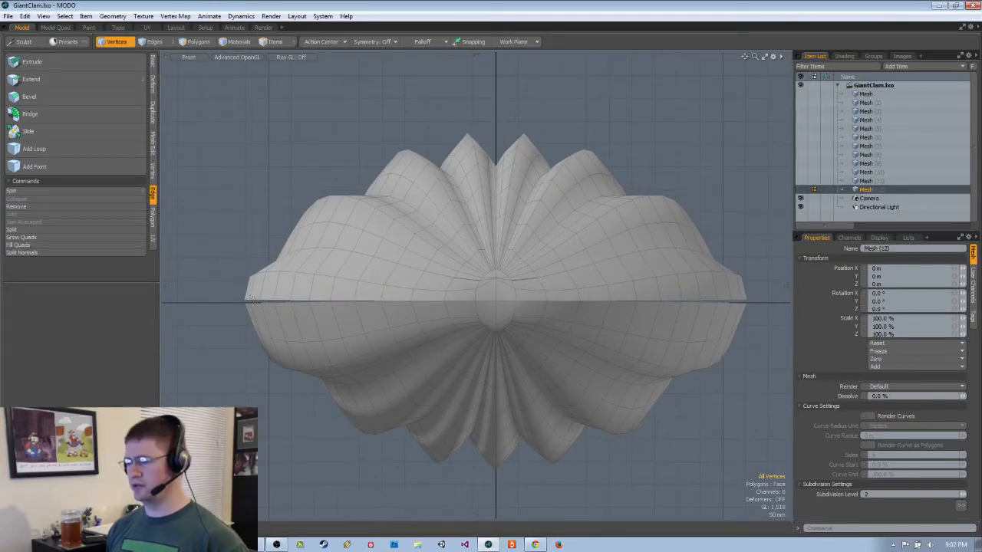
scroll(501, 315, "up", 5)
key("ctrl+space")
left_click(581, 290)
left_click_drag(580, 290, 600, 292, "alt")
scroll(527, 356, "up", 4)
- Close the thin sliver gap on one side of the upper hinge cap by applying Join Averaged to its three outer-end vertices
key("2")
key("3")
left_click_drag(674, 261, 627, 290, "alt")
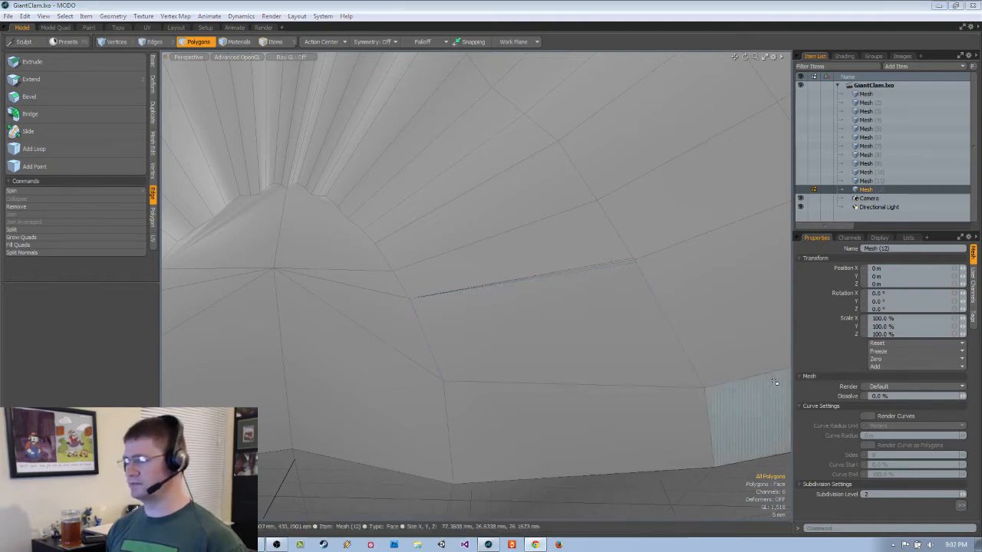
left_click(629, 309)
left_click_drag(629, 309, 598, 308, "alt")
left_click(649, 270)
key("1")
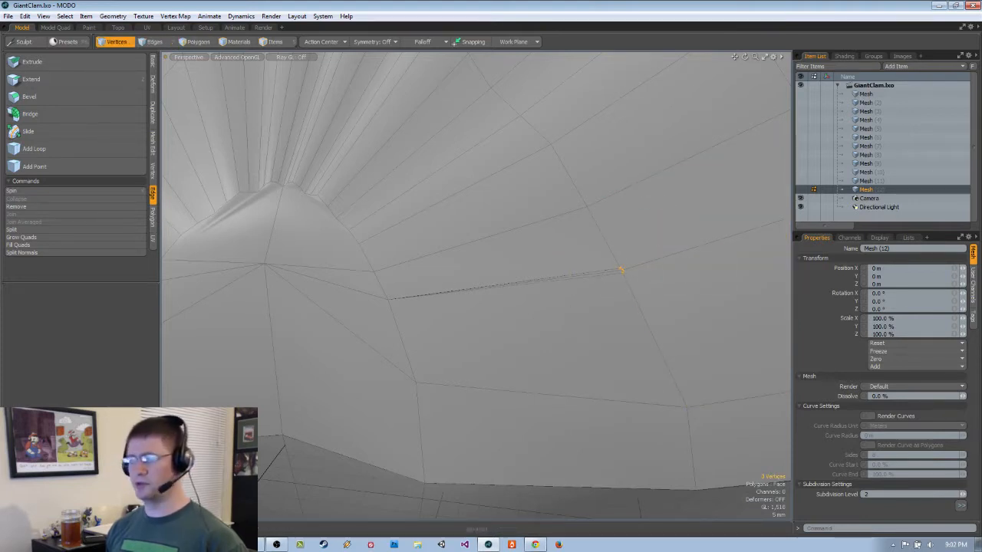
left_click(152, 173)
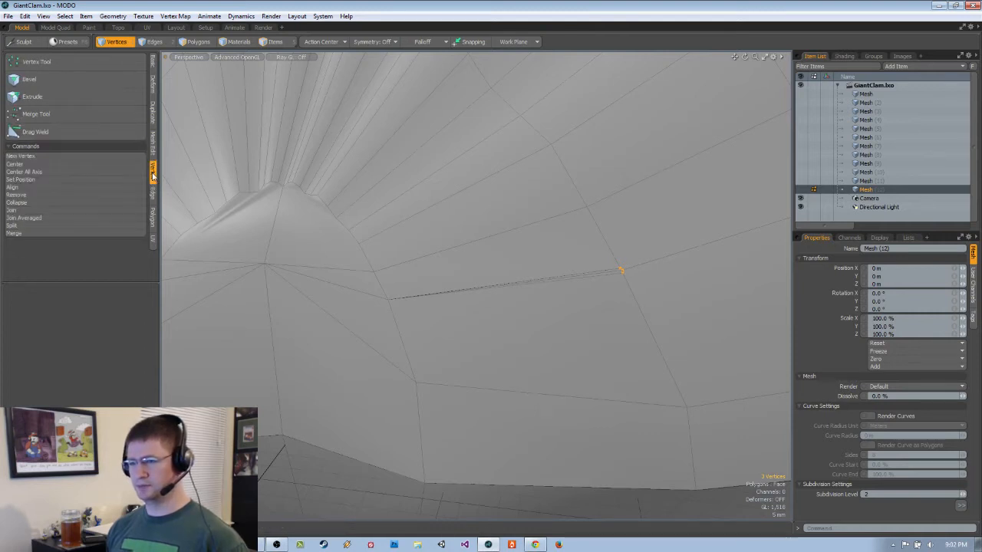
left_click(43, 218)
left_click(523, 270)
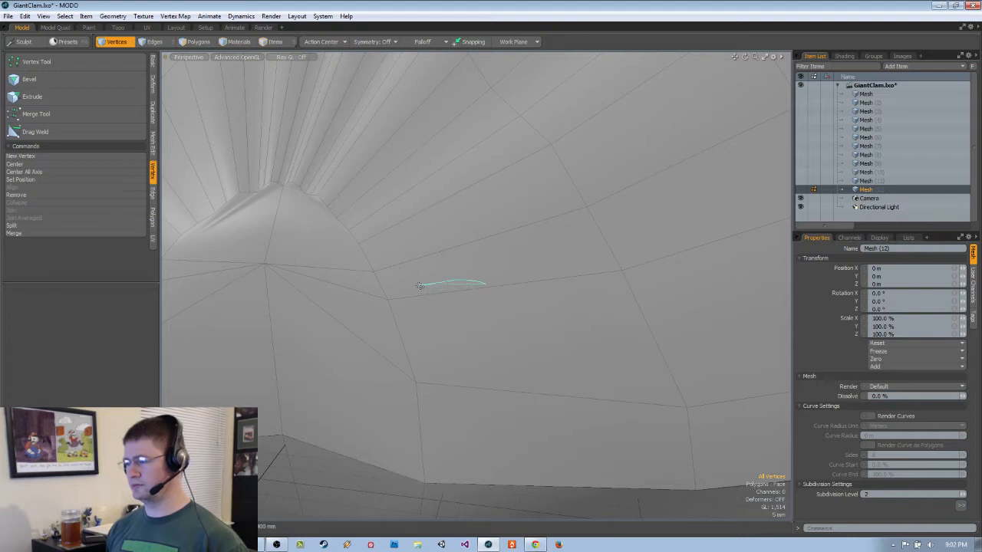
left_click(611, 295)
- Apply Join Averaged to the three vertices at the matching gap across the hinge, and copy the clam into a new mesh item
mouse_move(616, 304)
left_mouse_down("alt")
mouse_move(485, 332)
mouse_move(333, 264)
left_mouse_up("alt")
right_click_drag(378, 232, 340, 242)
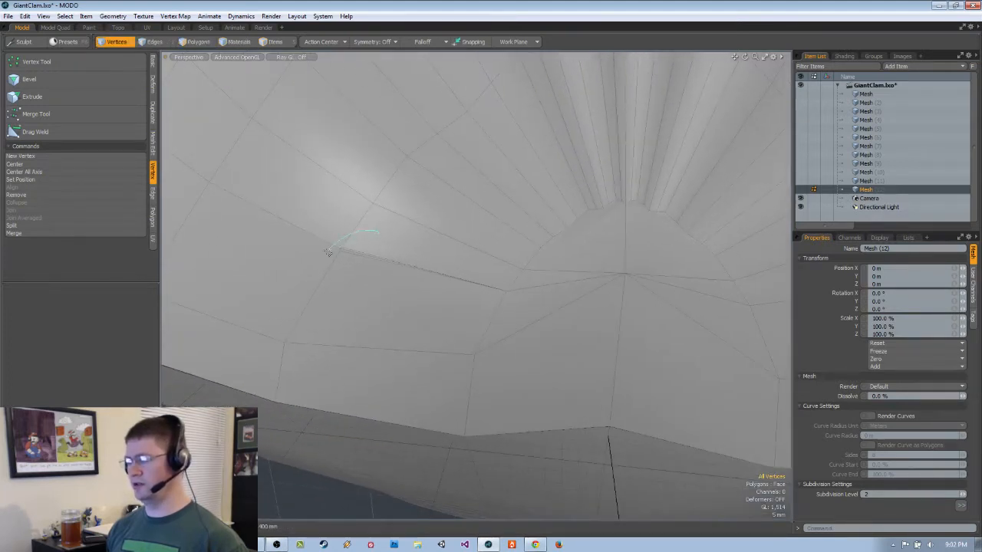
left_click(76, 217)
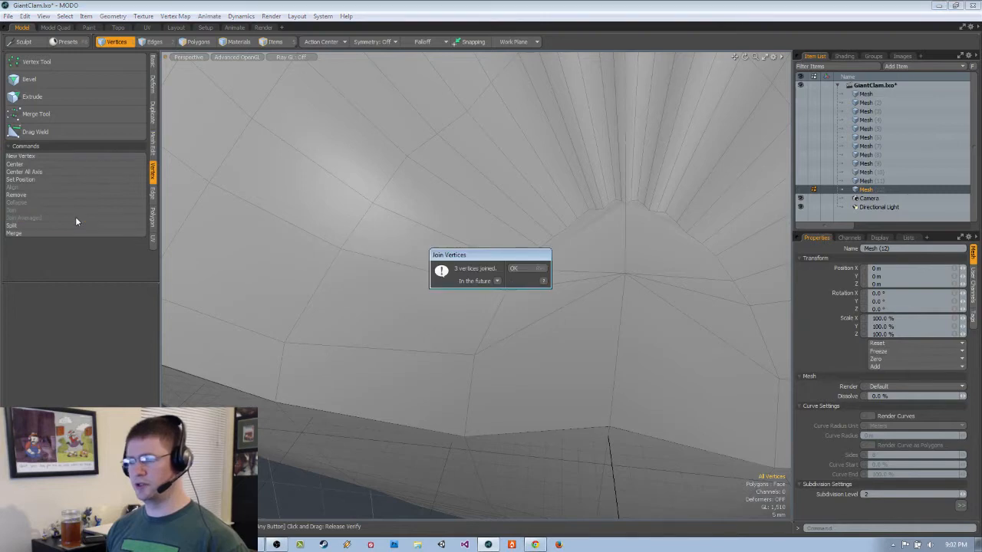
left_click(529, 269)
left_click_drag(535, 321, 553, 292, "alt")
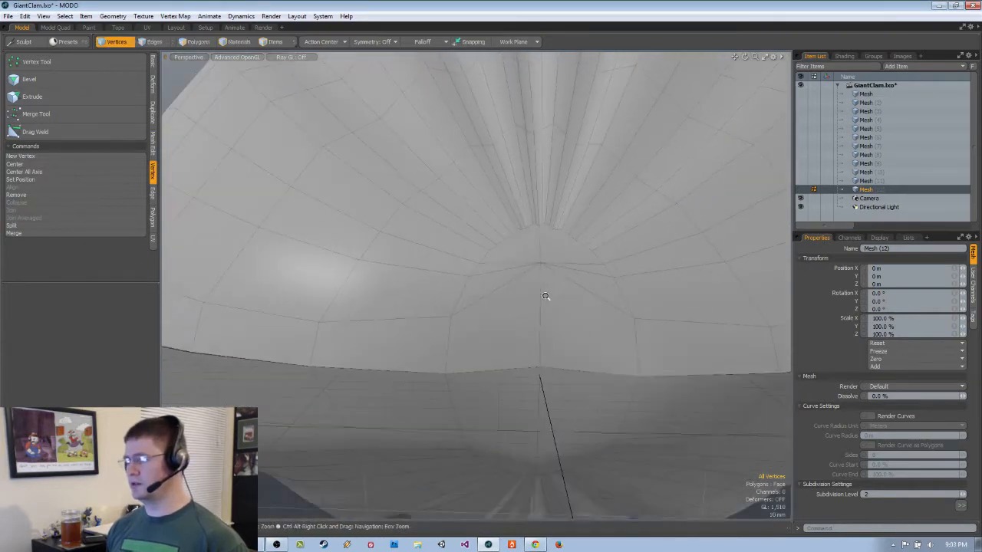
key("n")
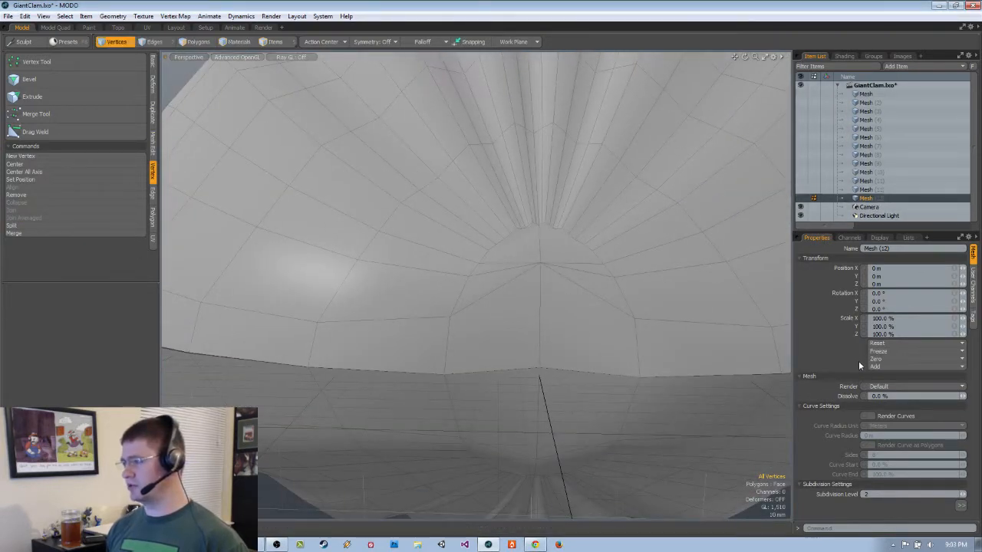
- Use Edge Slice to connect the rim vertices of the upper shell's hinge cap to its centre vertex
left_click_drag(619, 310, 524, 285, "ctrl+alt")
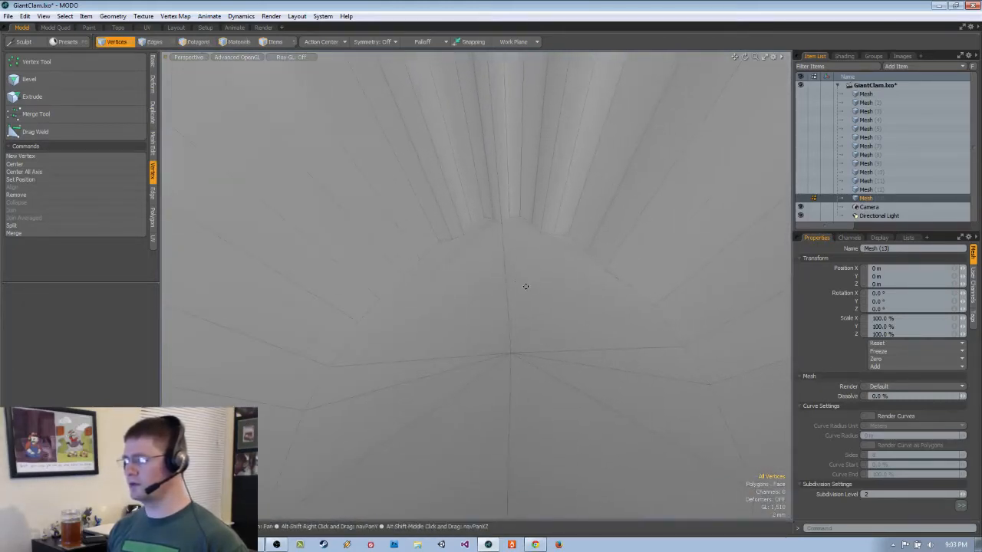
key("c")
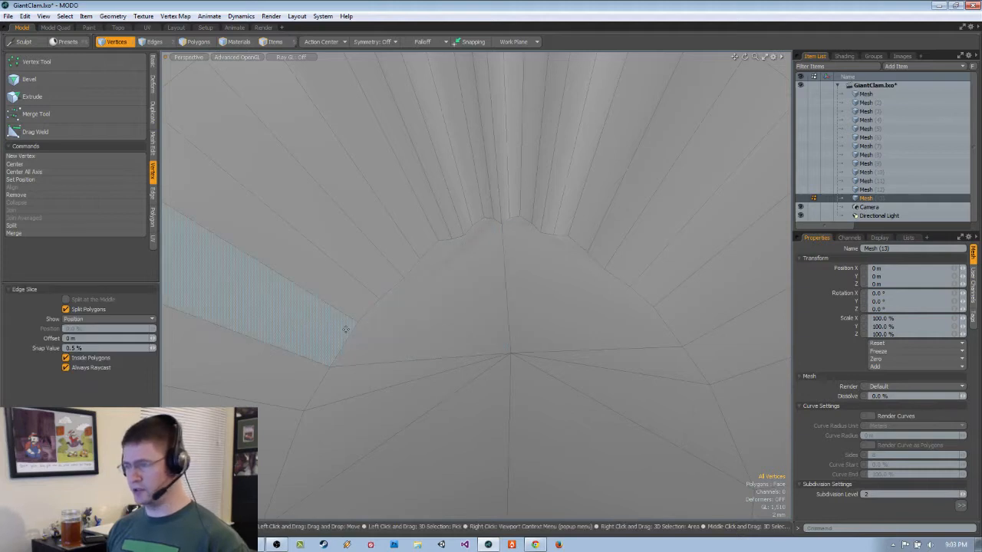
left_click(353, 327)
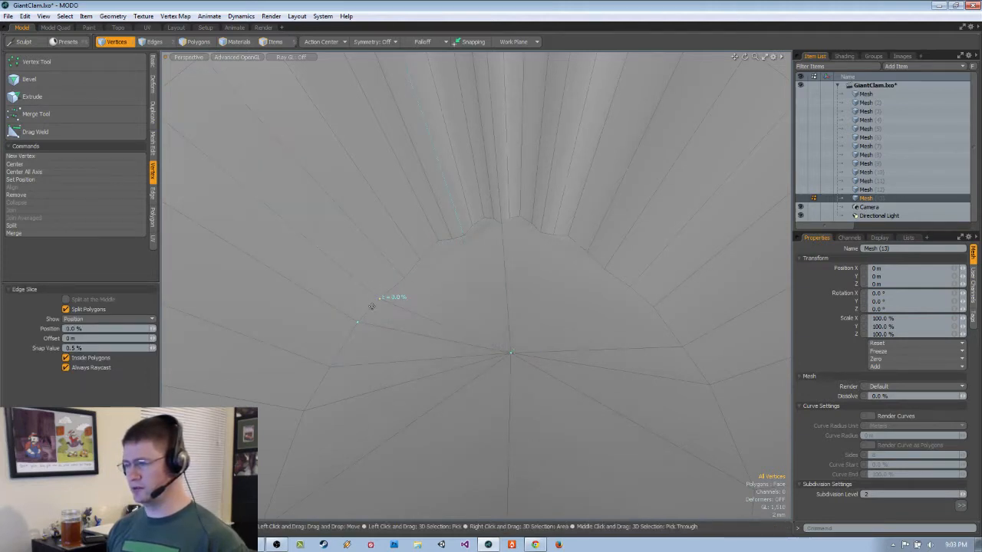
left_click(507, 292)
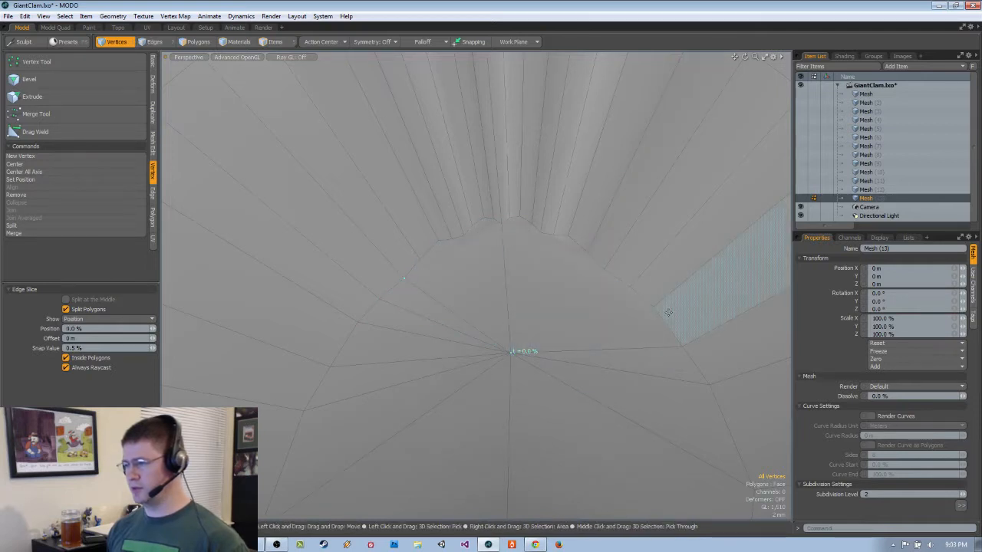
left_click(645, 298, "shift")
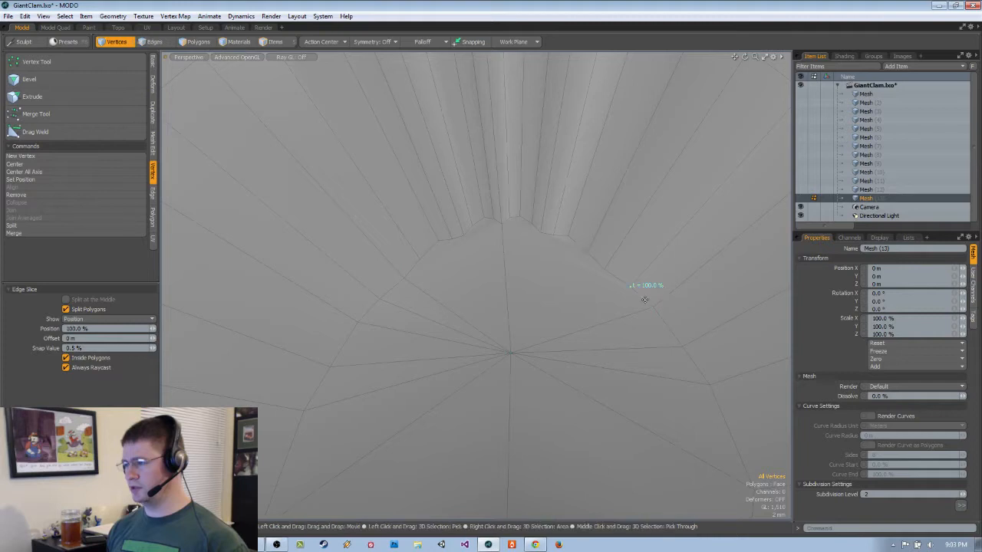
left_click(591, 254, "shift")
left_click(508, 307)
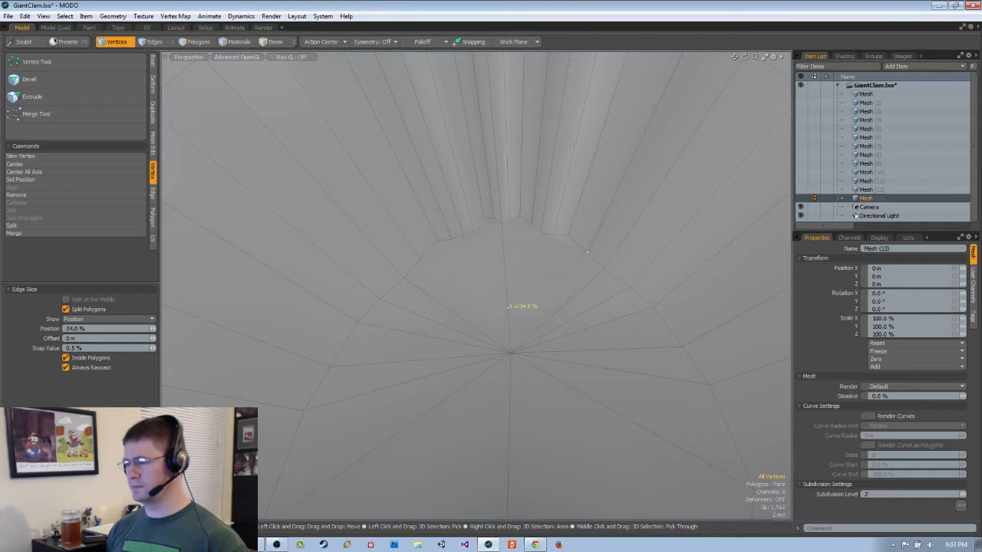
left_click(436, 242, "shift")
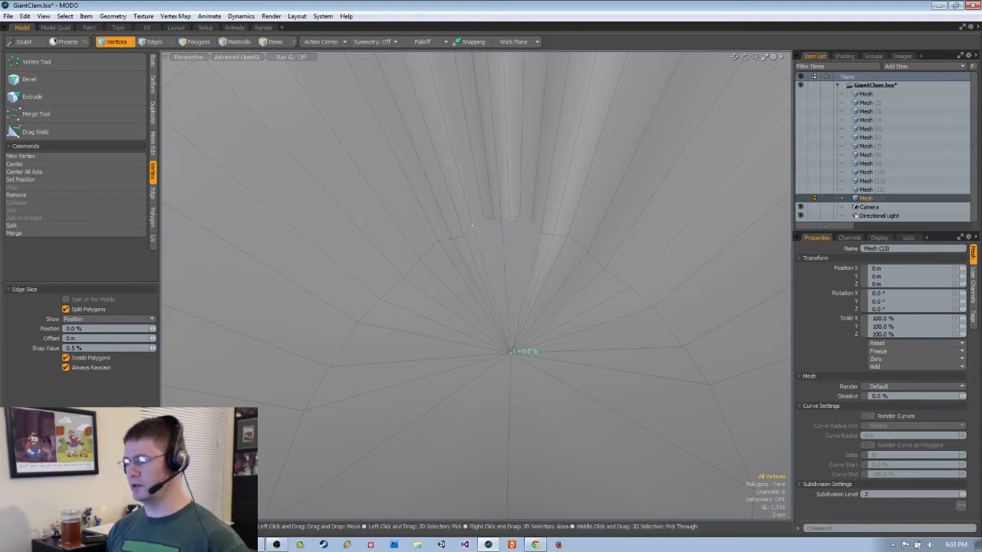
left_click(511, 222, "shift")
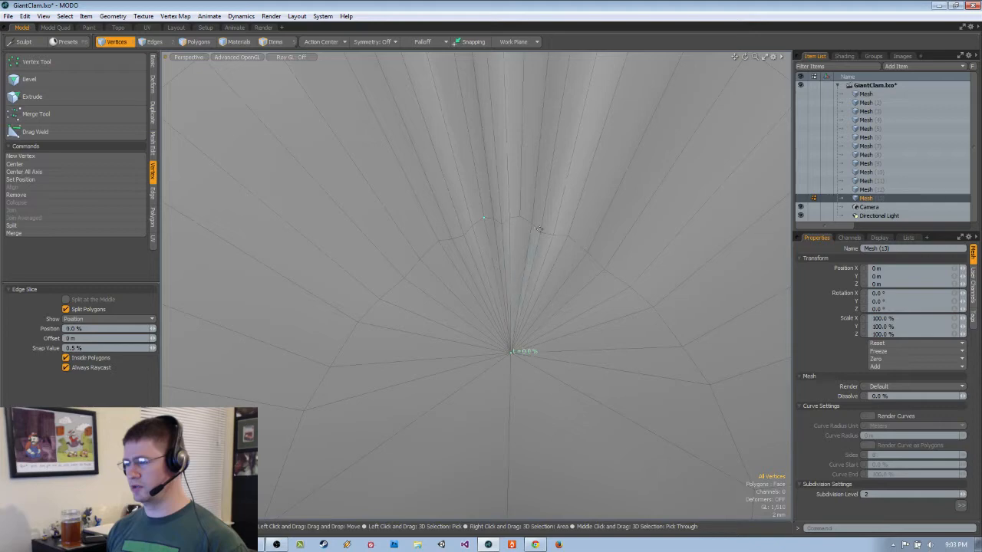
- Edge Slice the lower shell's hinge cap from its rim vertices to the central vertex on both sides, and drop the tool
left_click_drag(515, 217, 434, 202, "alt")
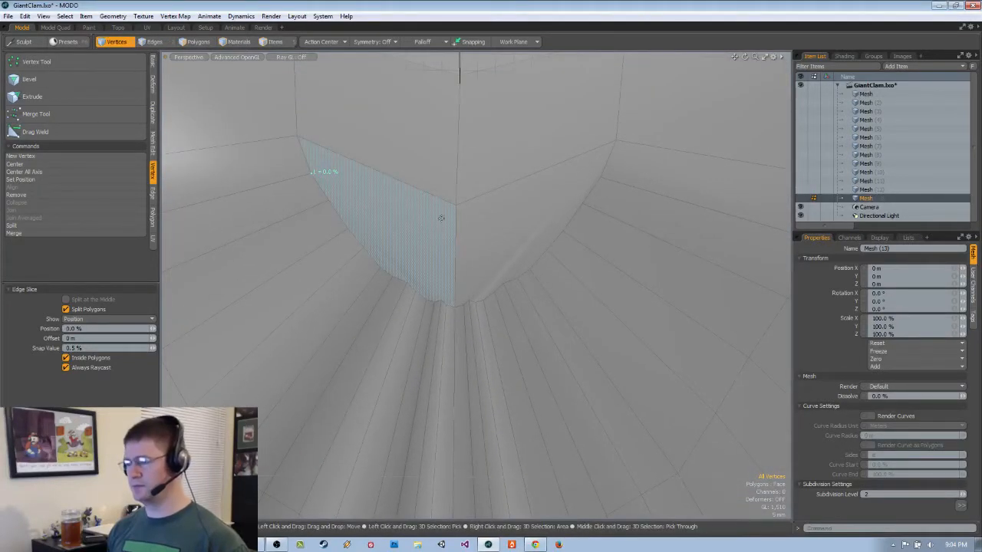
left_click(455, 212)
left_click(329, 200)
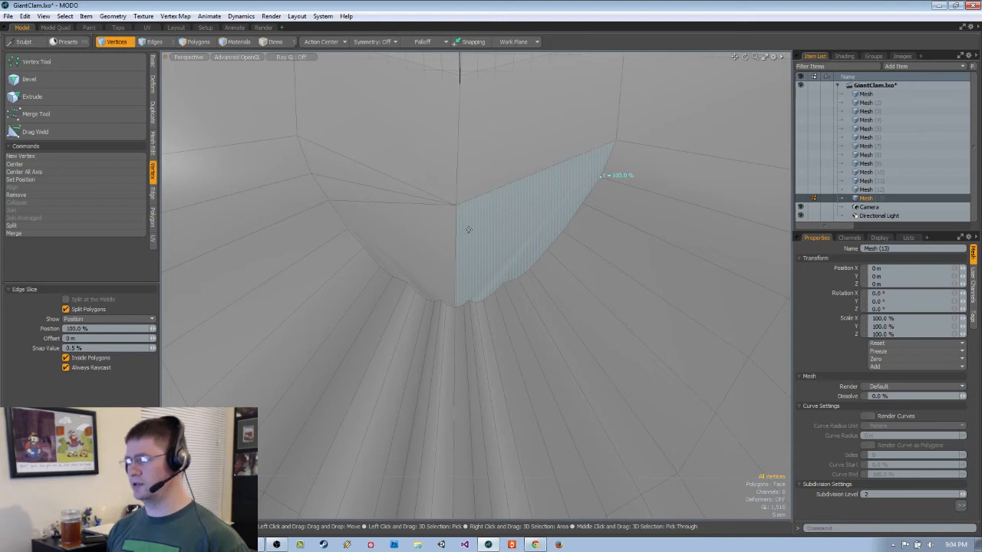
left_click(459, 228)
left_click(582, 204)
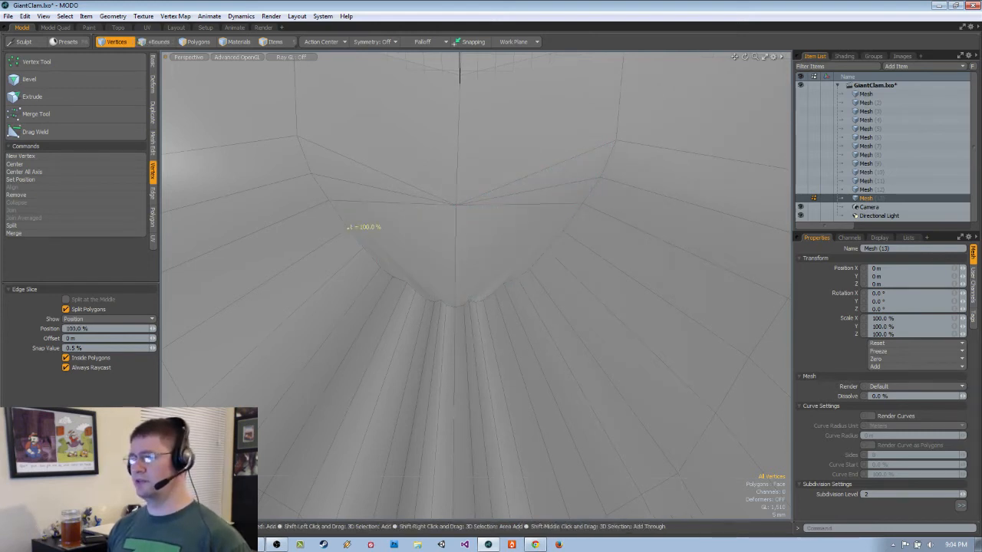
left_click(570, 226)
left_click(367, 252, "shift")
left_click(457, 207)
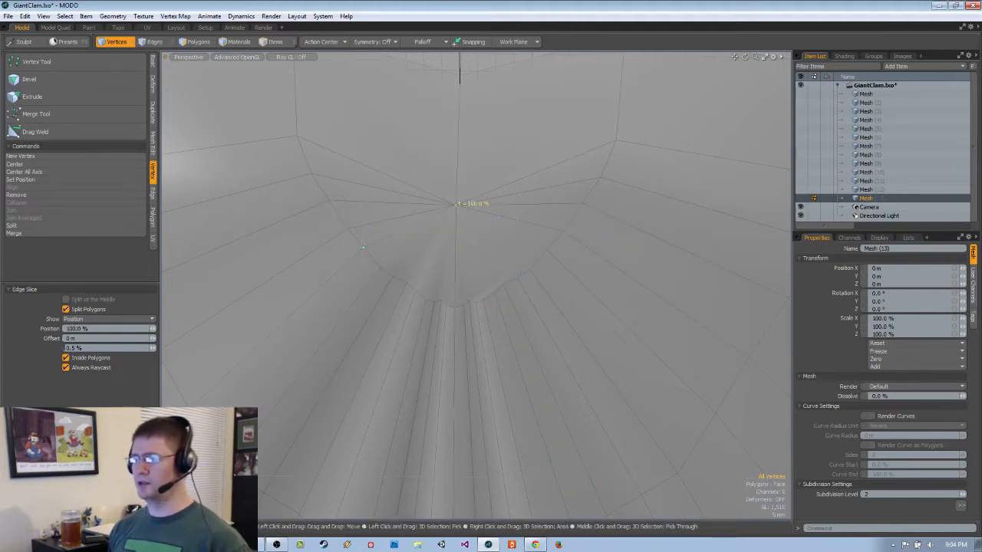
left_click(530, 270, "shift")
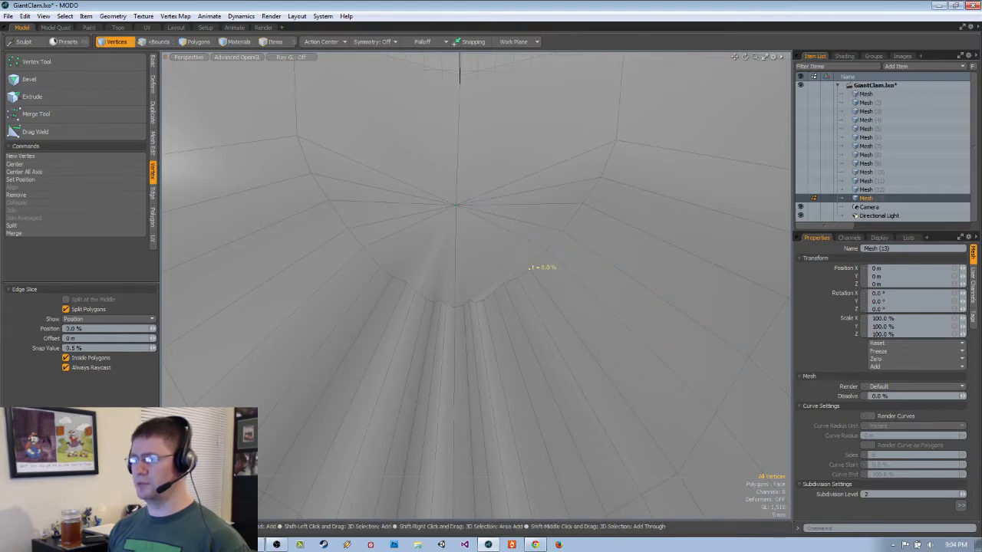
left_click(488, 221)
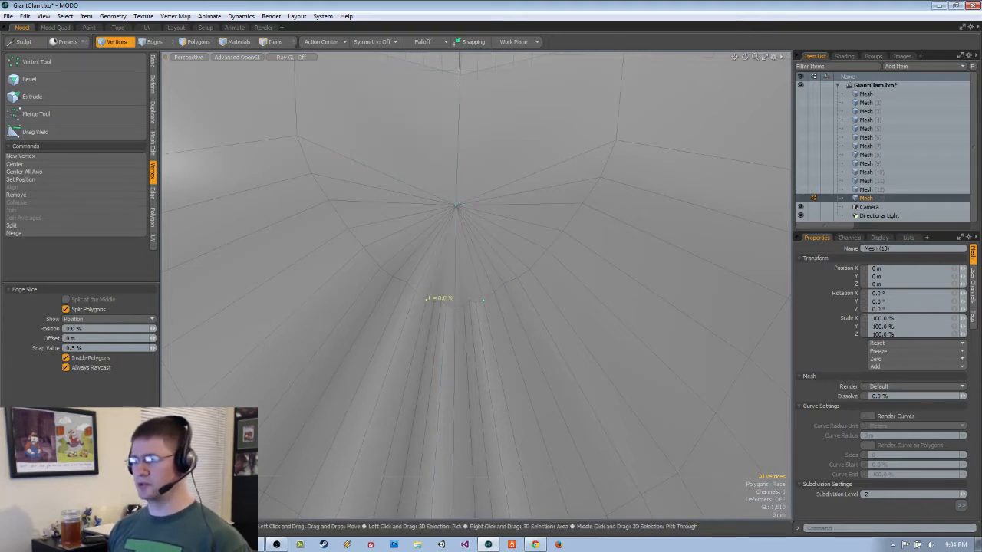
left_click(478, 302)
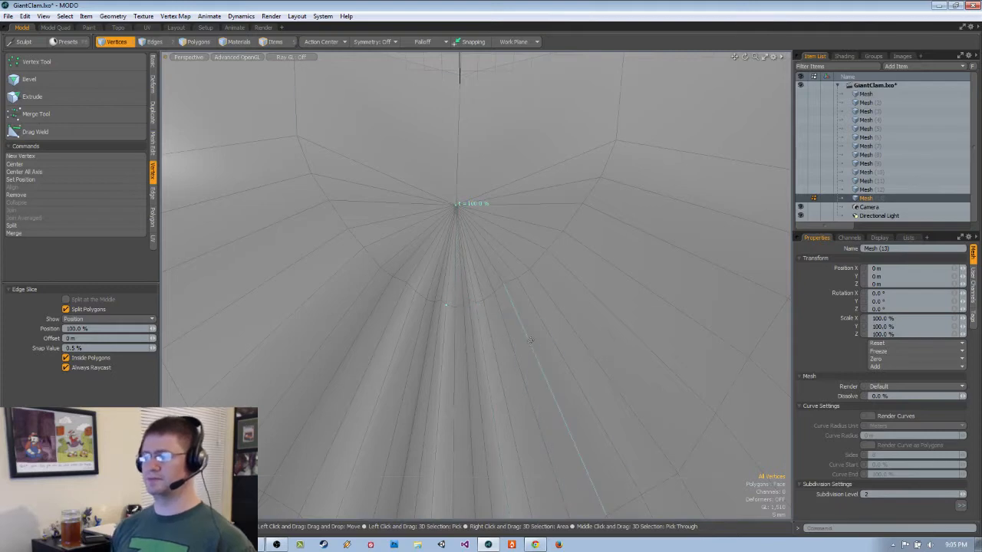
left_click_drag(531, 287, 554, 388, "alt")
key("space")
- Copy the re-cut clam into another new mesh item and save the scene
left_click_drag(554, 389, 495, 393, "ctrl+alt")
left_click_drag(419, 344, 603, 352, "ctrl+alt")
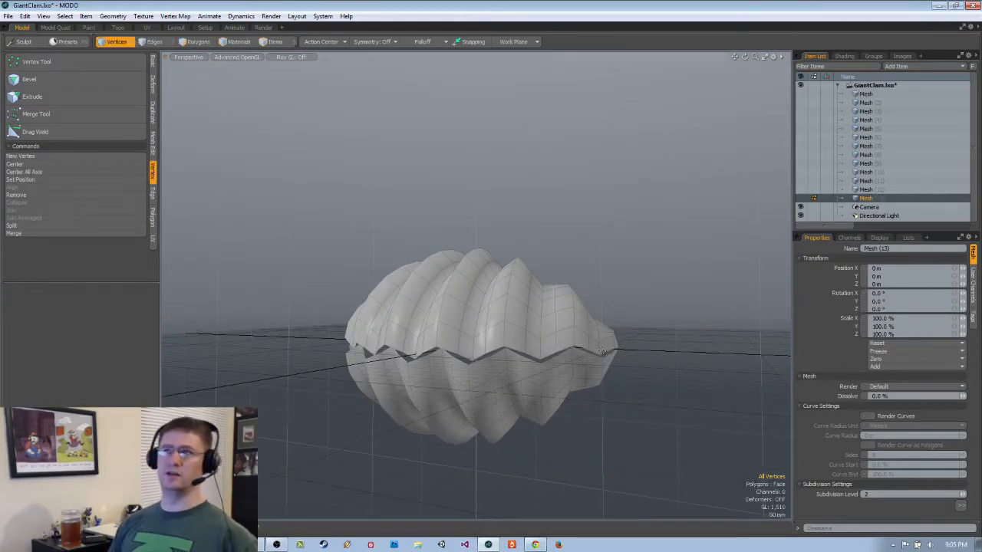
left_click_drag(480, 378, 640, 368, "alt")
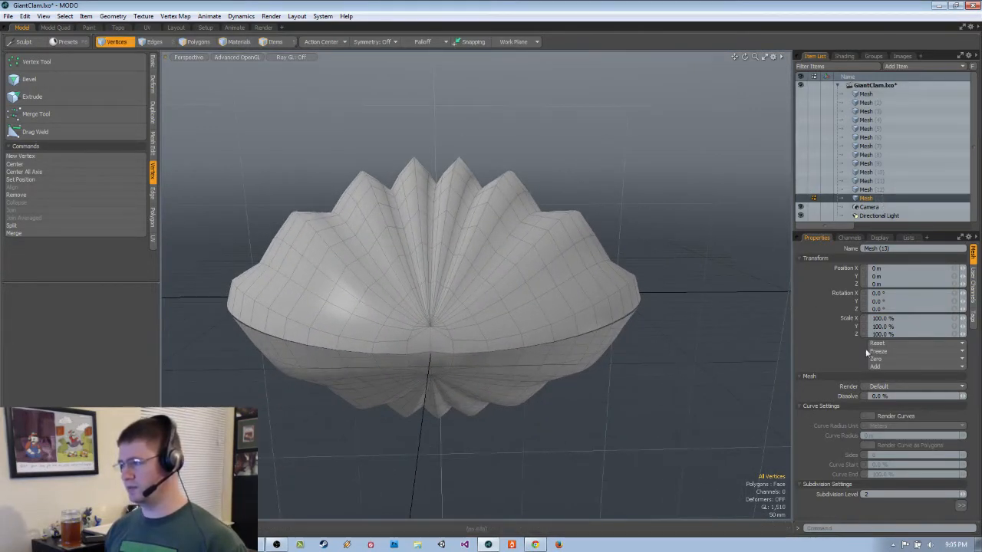
key("n")
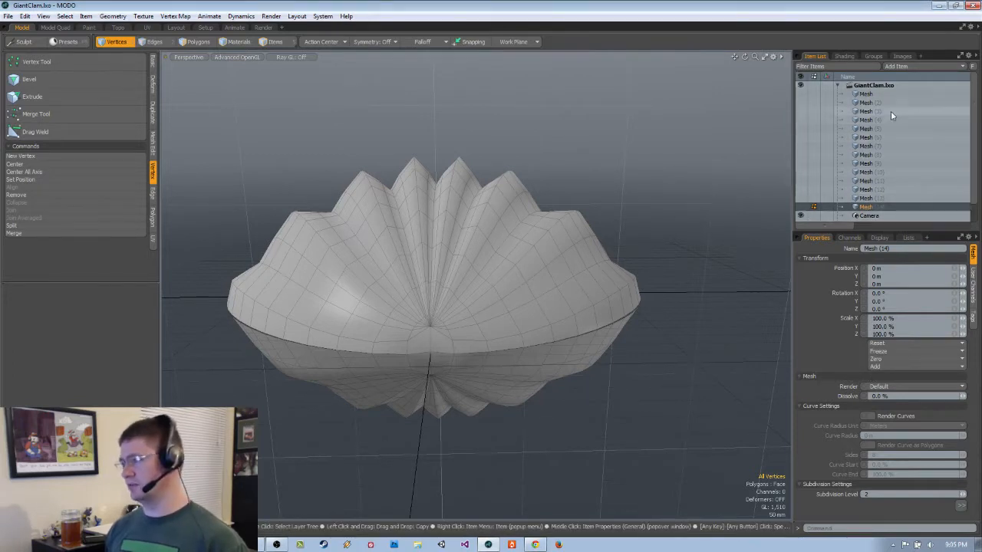
- Select the entire lower half of the clam as polygons and delete it
left_click_drag(475, 369, 464, 313, "alt")
scroll(463, 312, "up", 1)
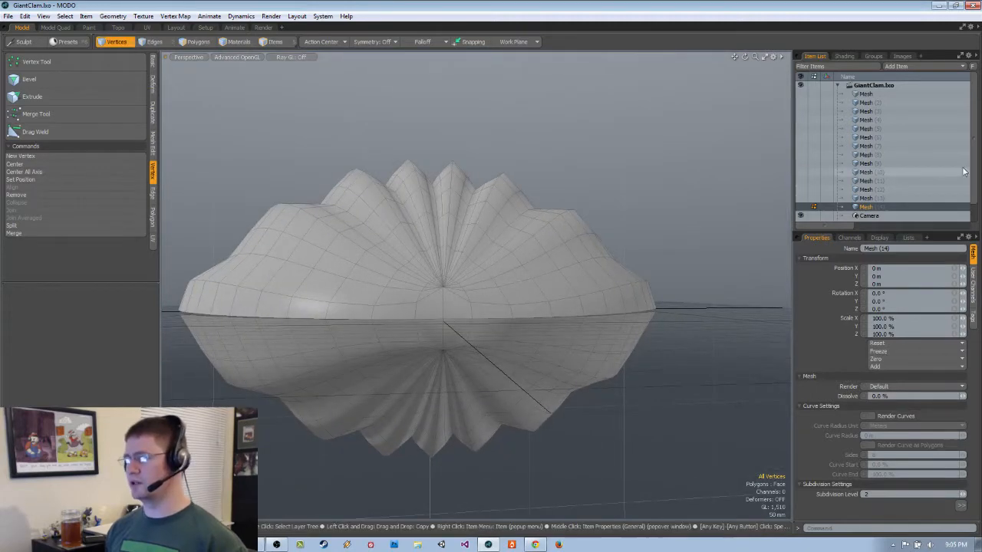
left_click_drag(564, 356, 422, 332, "alt")
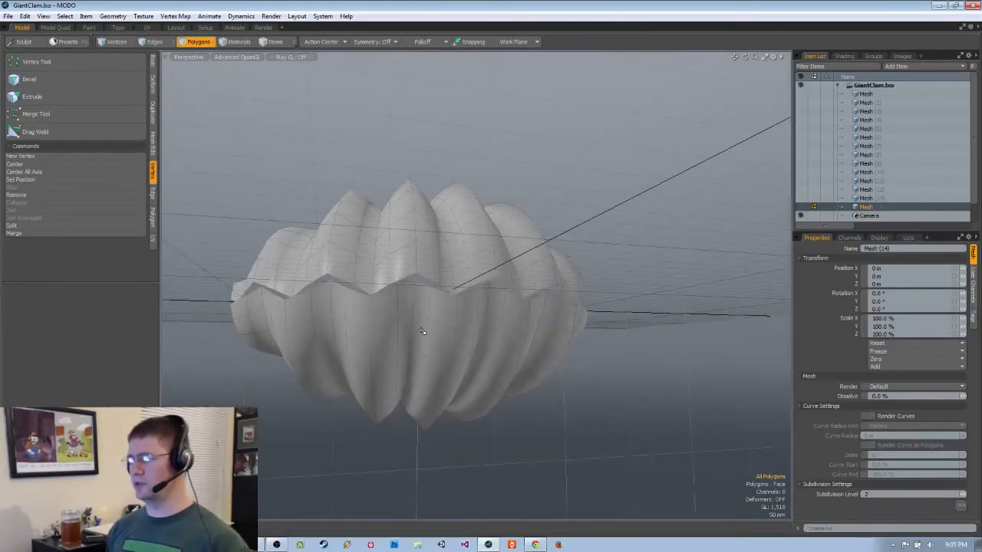
double_click(423, 331)
key("Delete")
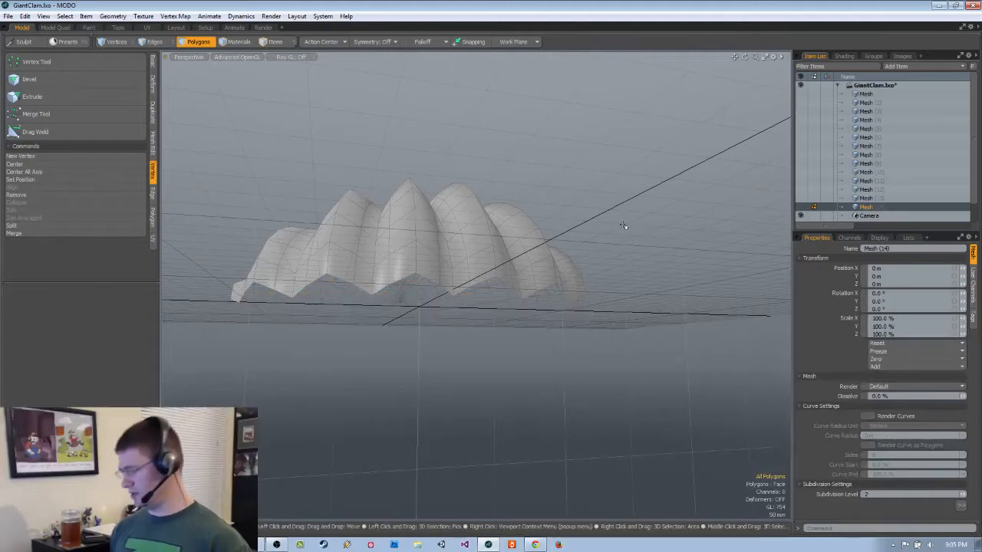
- Duplicate all polygons of the upper shell in place to form an inner surface, and clear the selection
left_click_drag(622, 222, 504, 218, "alt")
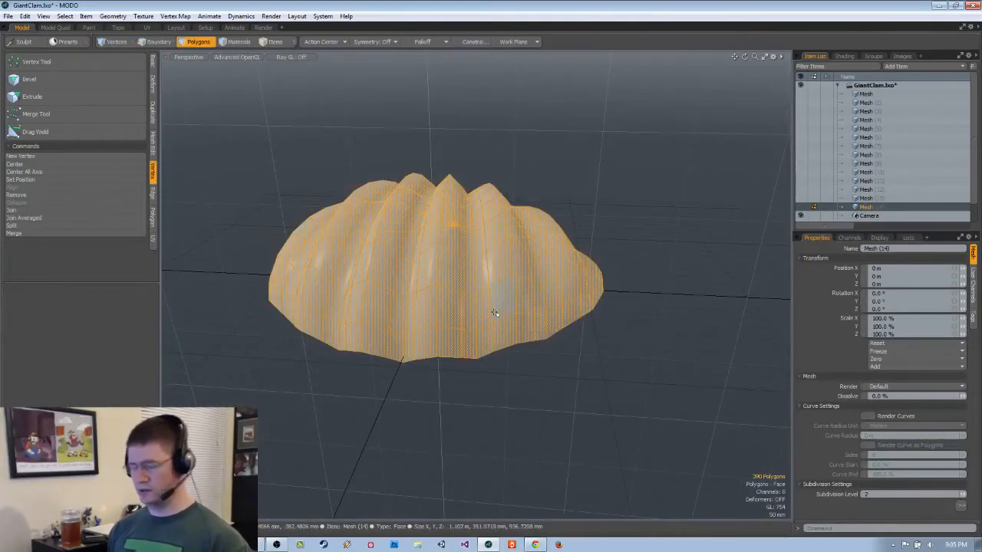
left_click_drag(498, 315, 505, 376, "alt")
key("1")
key("3")
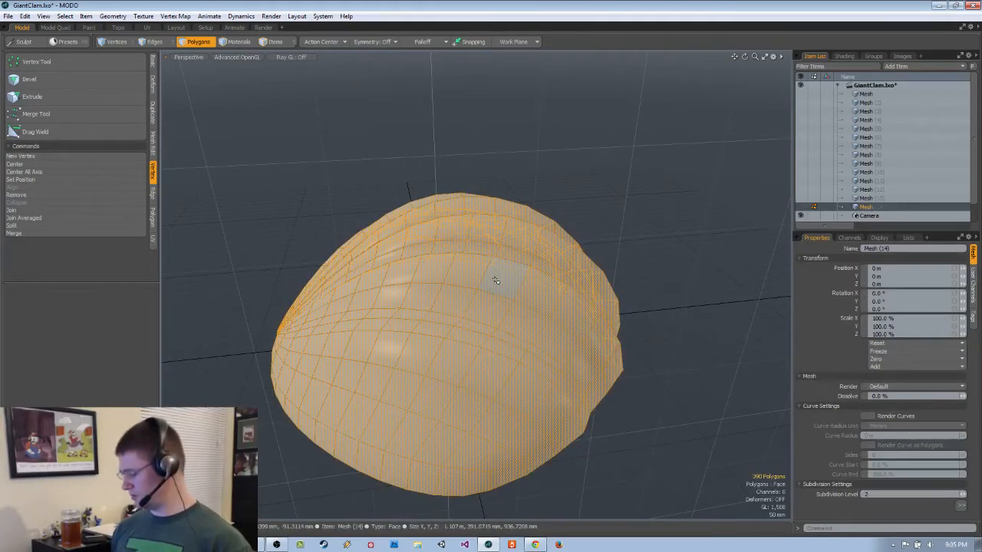
key("Escape")
left_click_drag(493, 283, 419, 194, "alt")
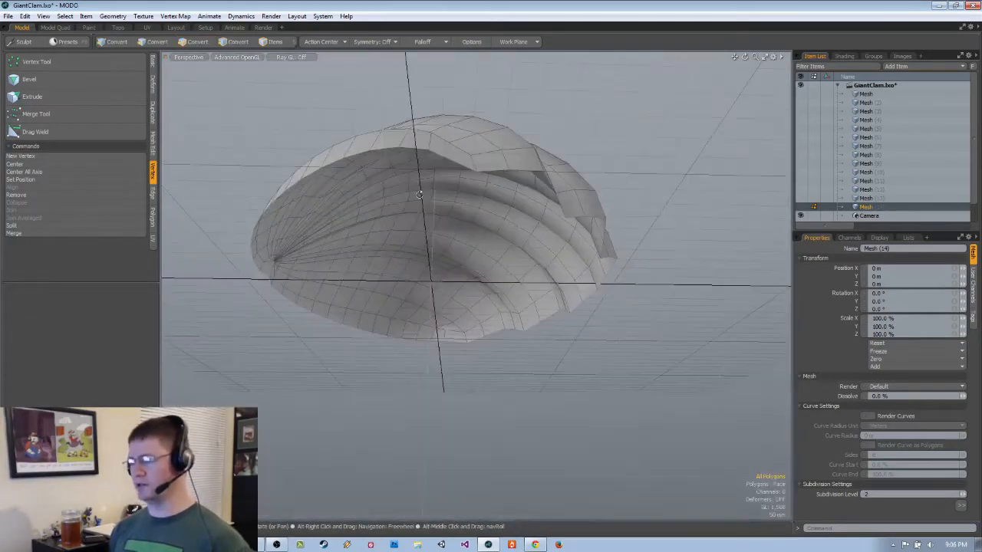
- Try to offset the duplicated inner surface of the upper shell with the Push tool
left_click_drag(410, 143, 243, 306, "alt")
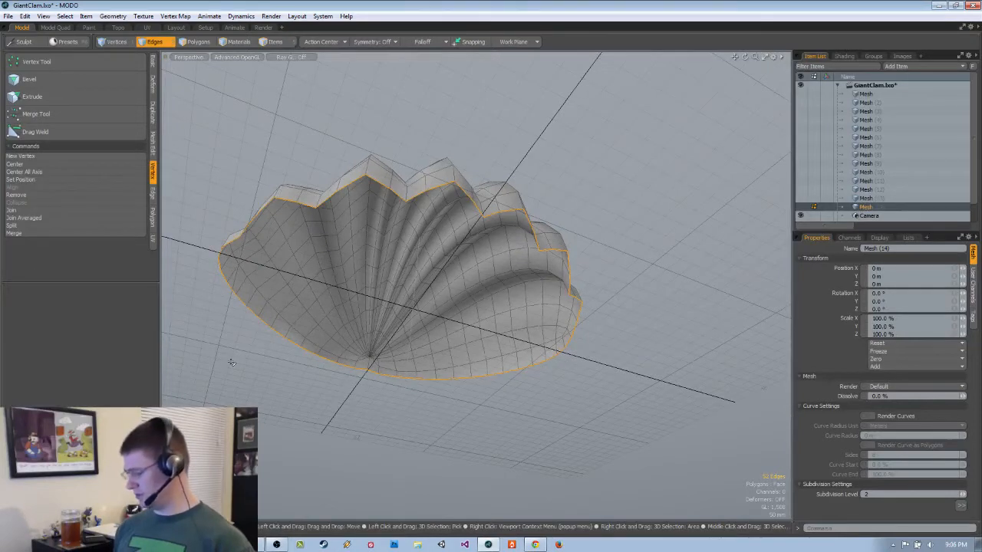
left_click_drag(233, 361, 215, 253, "alt")
left_click(153, 102)
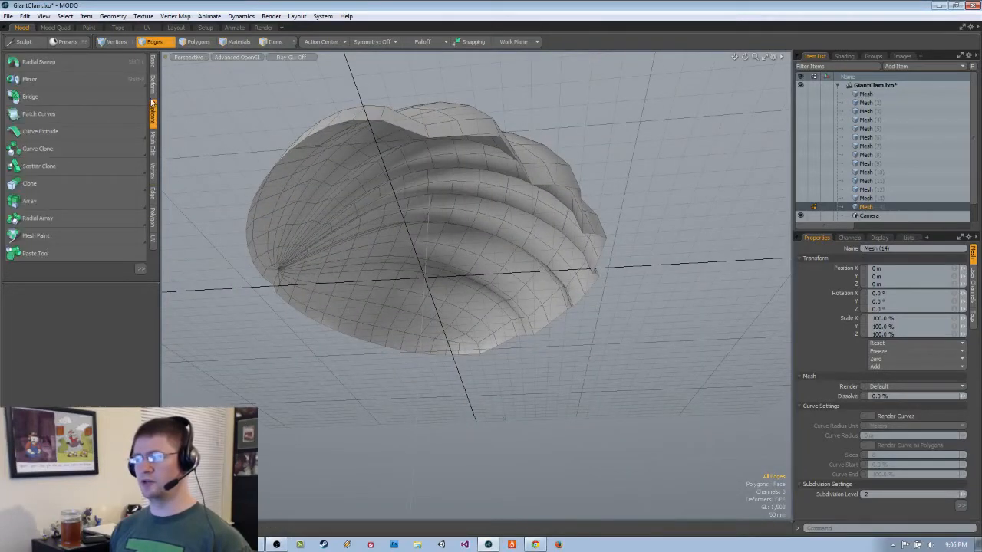
left_click(152, 86)
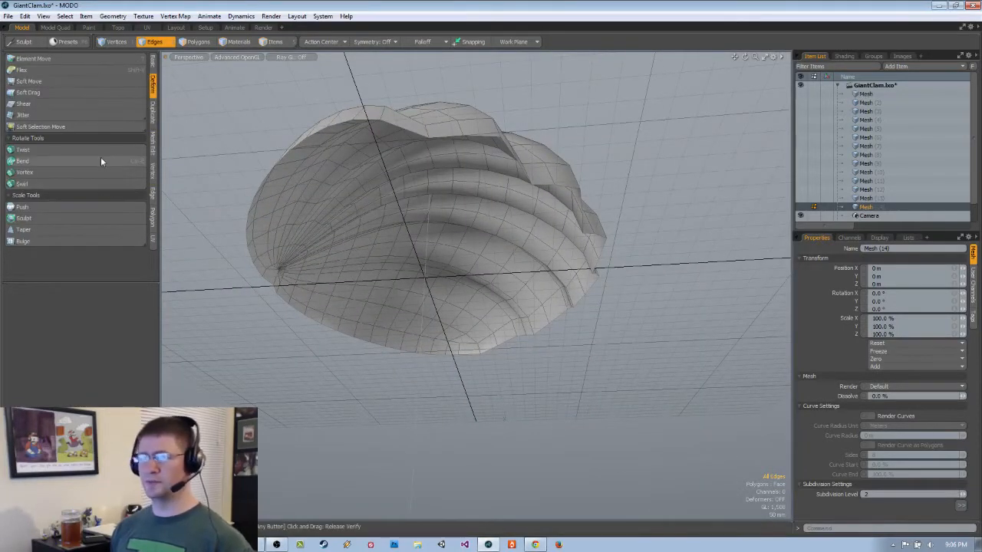
left_click(83, 208)
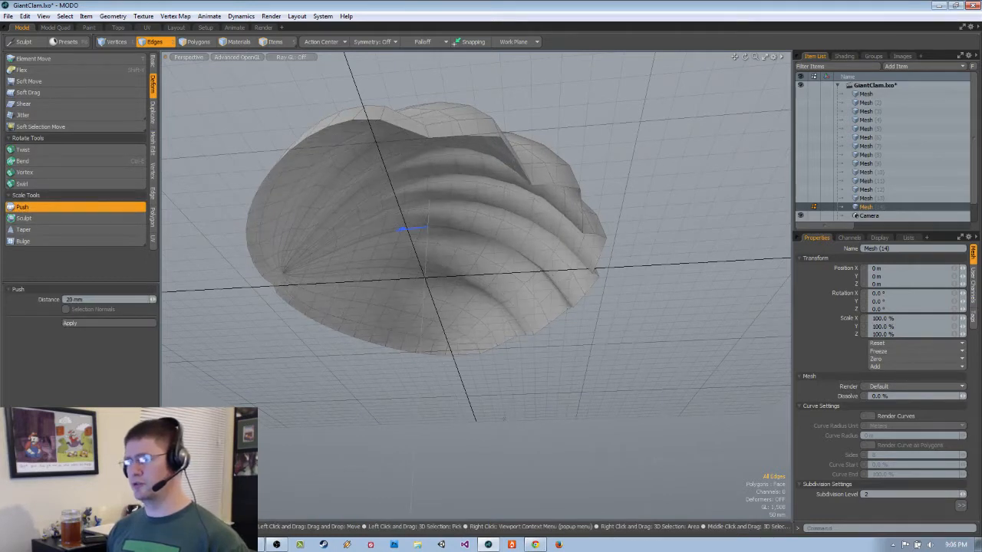
left_click_drag(340, 357, 814, 322, "alt")
left_click_drag(697, 329, 515, 191, "alt")
key("space")
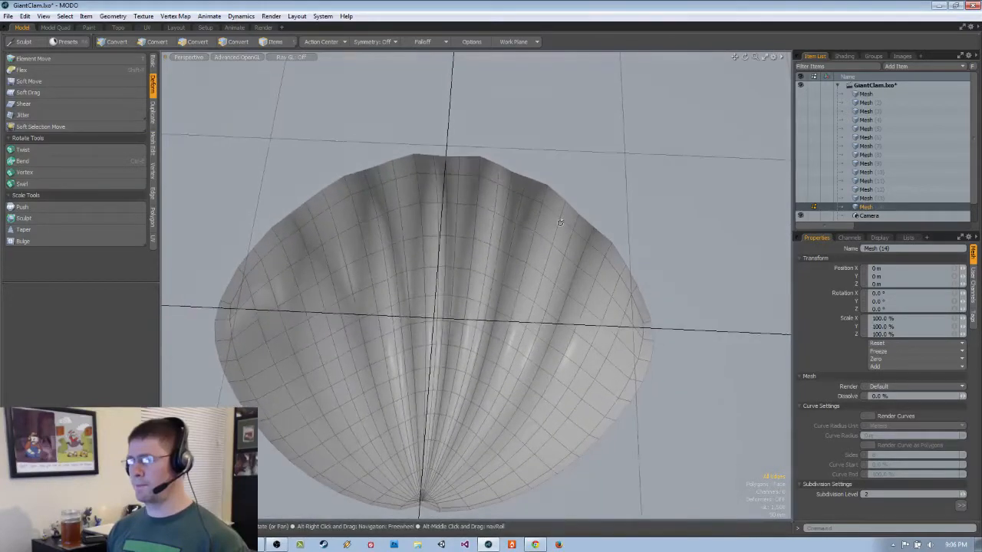
- Scale the upper shell's inner surface to 75% in Y with the action center set to Origin
left_click_drag(553, 277, 577, 248, "alt")
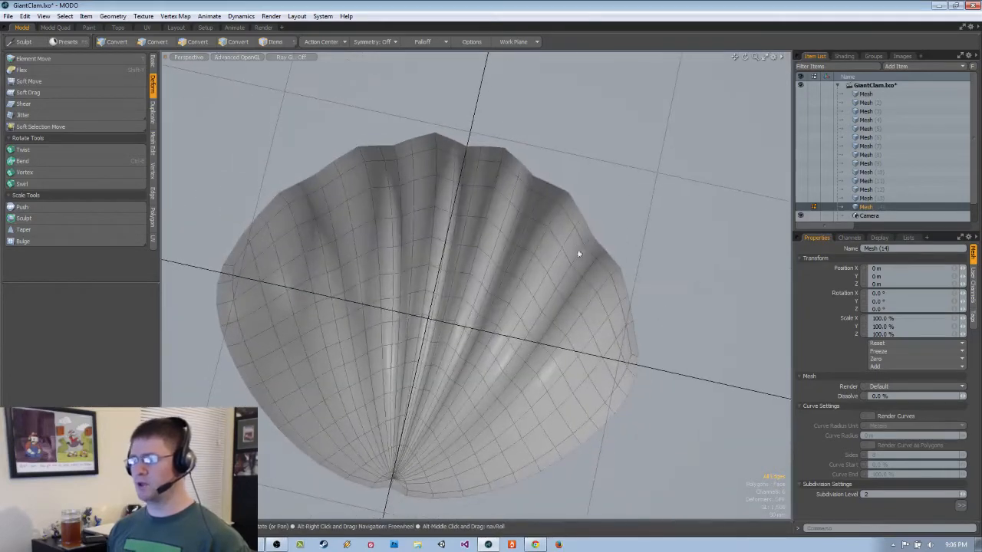
left_click_drag(644, 220, 595, 225, "alt")
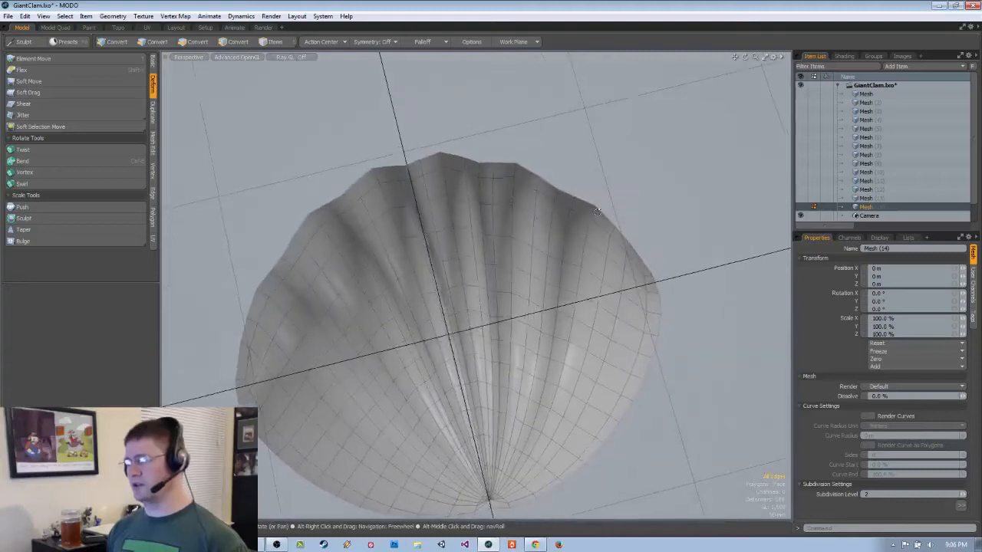
left_click_drag(601, 209, 380, 82, "alt")
key("r")
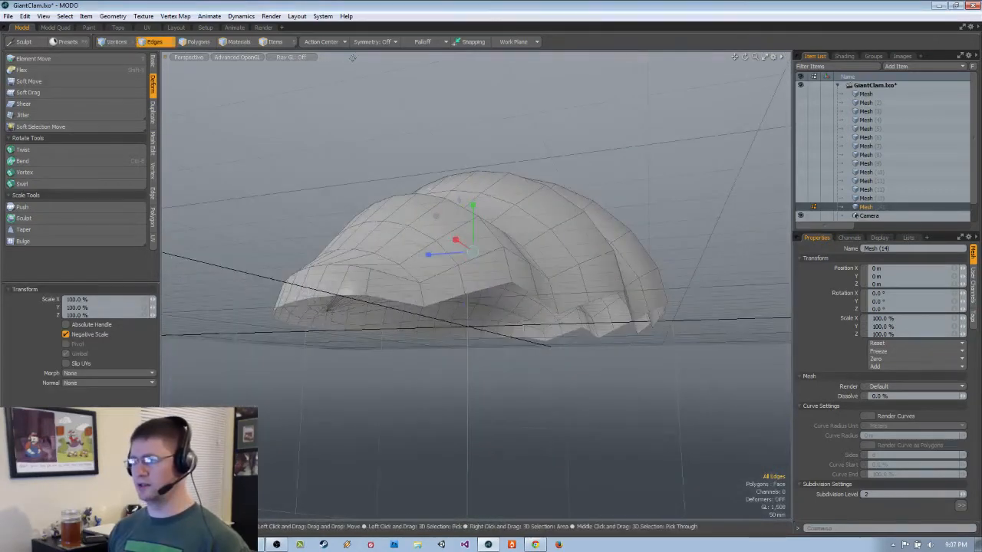
left_click(338, 46)
left_click(339, 95)
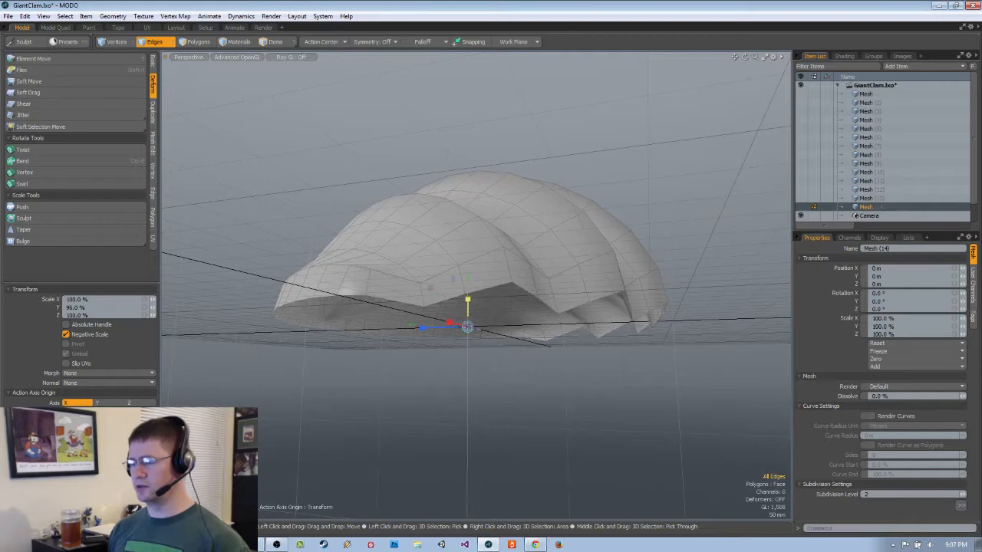
left_click_drag(523, 301, 338, 224, "alt")
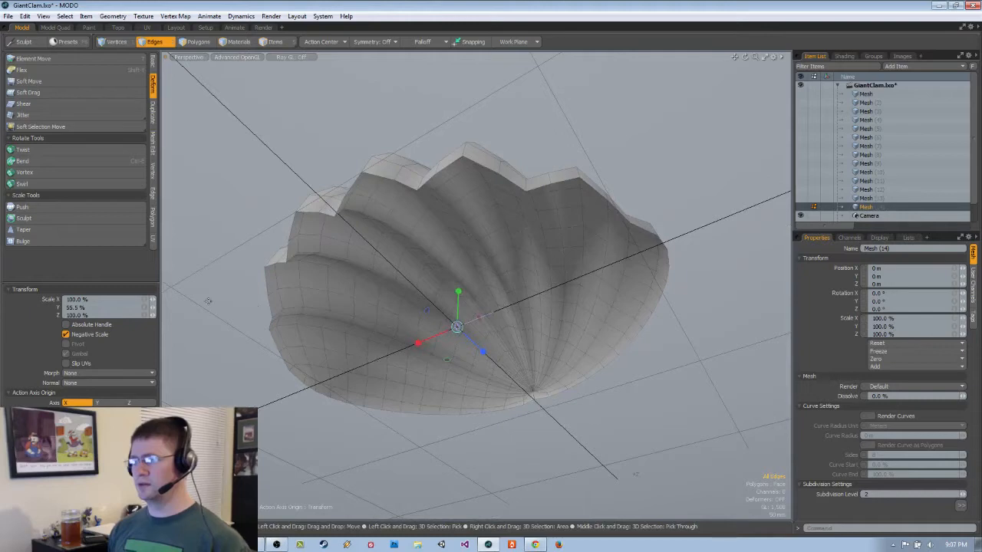
mouse_move(418, 243)
left_mouse_down("alt")
mouse_move(415, 230)
mouse_move(410, 260)
left_mouse_up("alt")
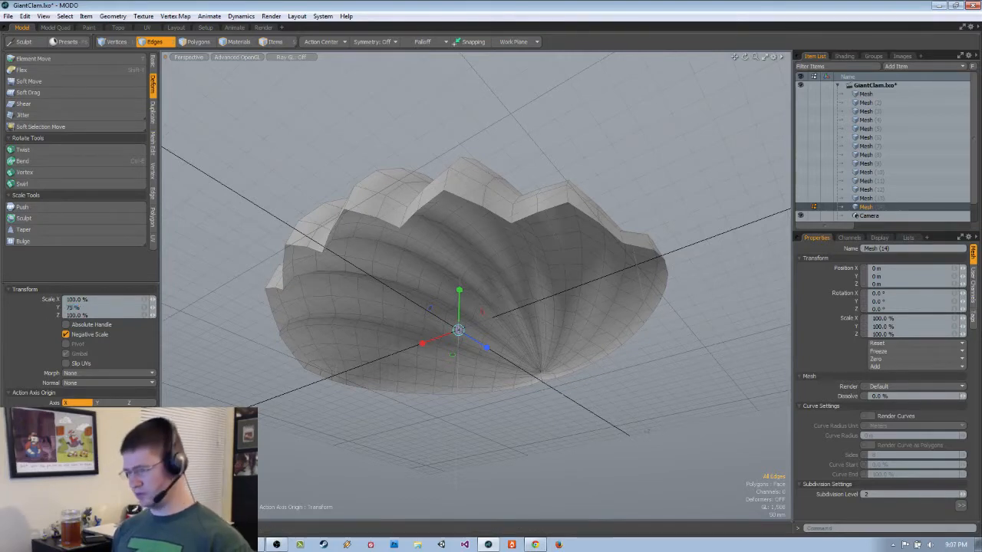
key("Return")
- Try to move the wavy front rim edges of the upper shell's inner surface downward along Y
left_click_drag(213, 238, 422, 201, "alt")
key("2")
double_click(351, 166)
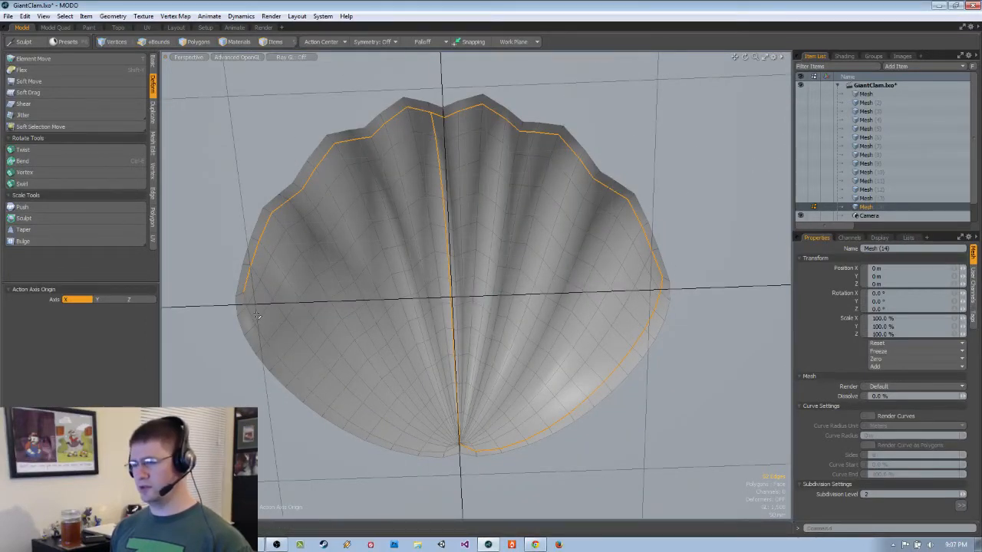
key("w")
left_click_drag(477, 257, 385, 294, "alt")
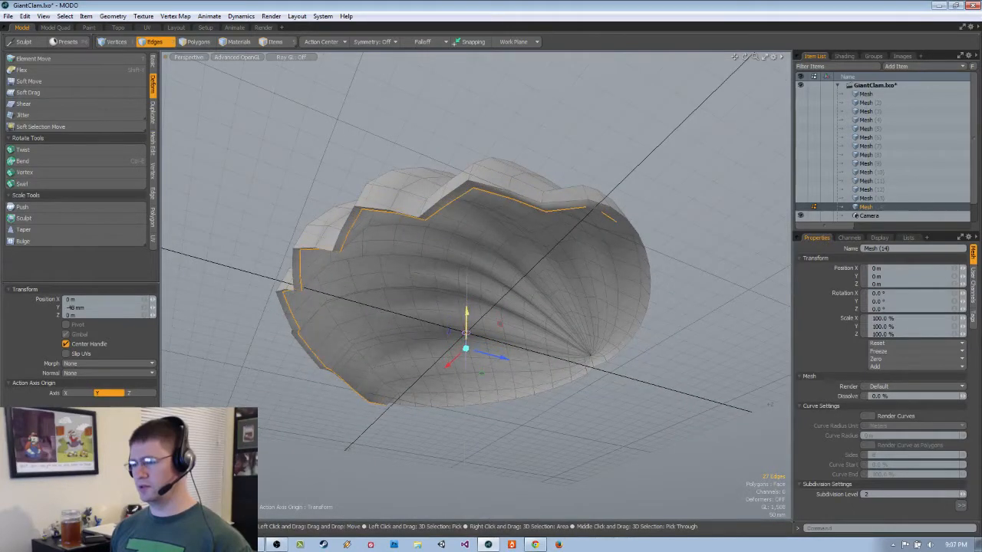
left_click_drag(515, 254, 439, 106, "alt")
left_click_drag(434, 253, 555, 331, "alt")
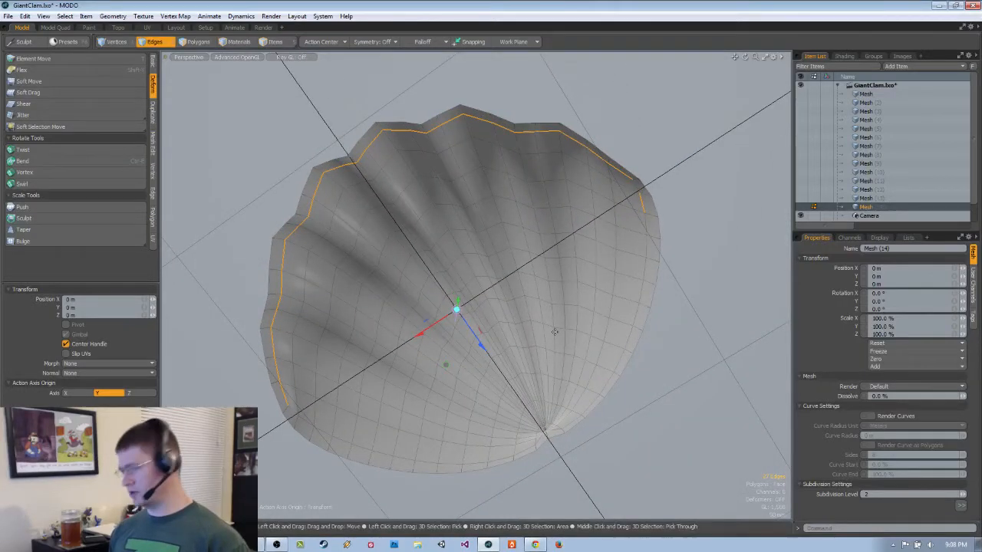
left_click_drag(523, 326, 320, 276, "alt")
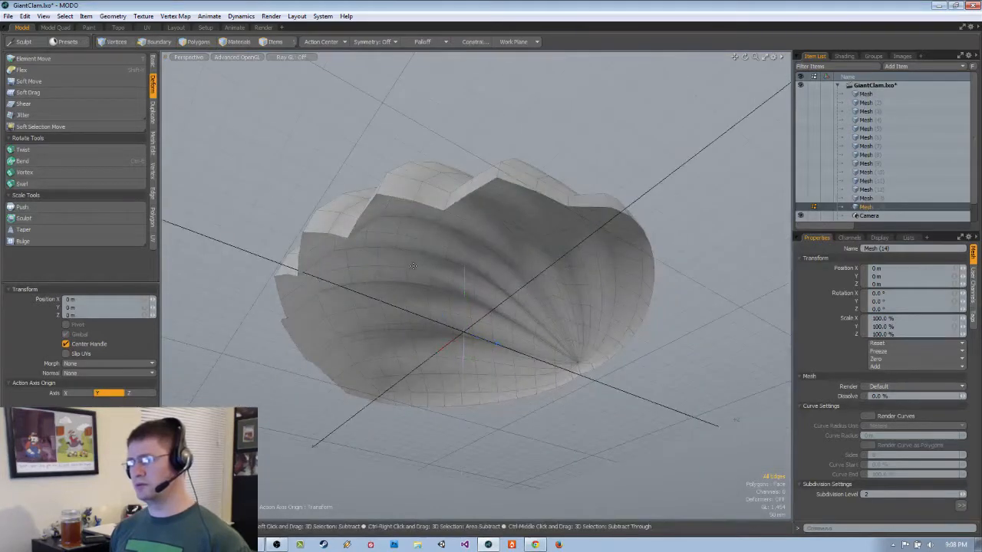
left_click_drag(415, 251, 403, 200, "alt")
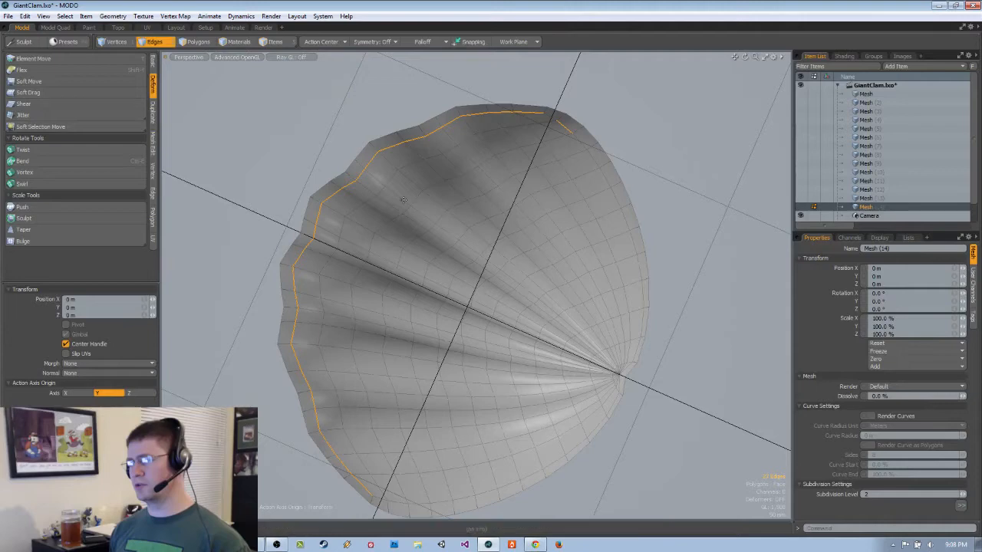
left_click_drag(405, 201, 551, 217, "alt")
left_click_drag(651, 276, 657, 280, "alt")
key("q")
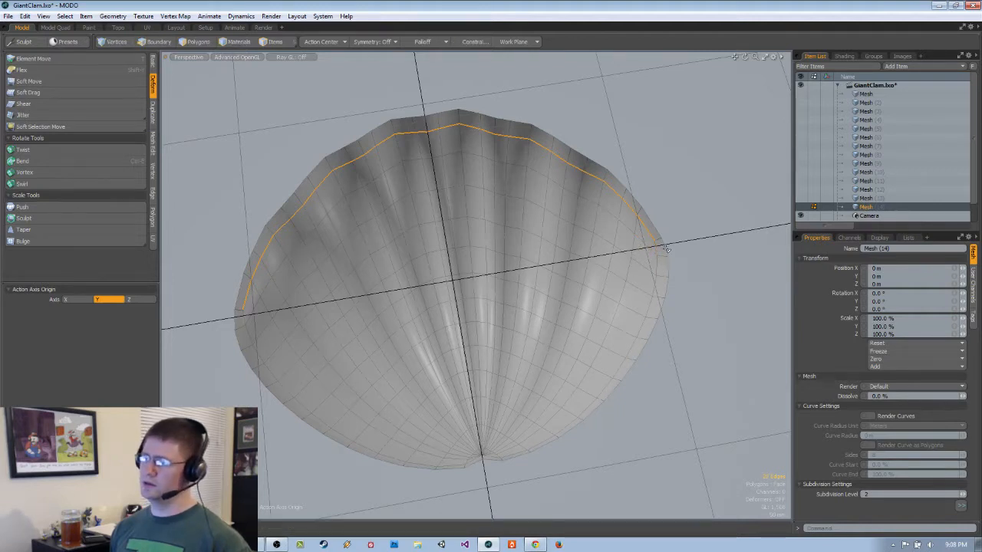
left_click_drag(607, 247, 556, 253, "alt")
- Merge the upper shell's vertices using the Automatic range
key("3")
left_click_drag(661, 211, 296, 277, "alt")
left_click_drag(613, 246, 341, 266, "alt+shift")
key("2")
left_click(114, 16)
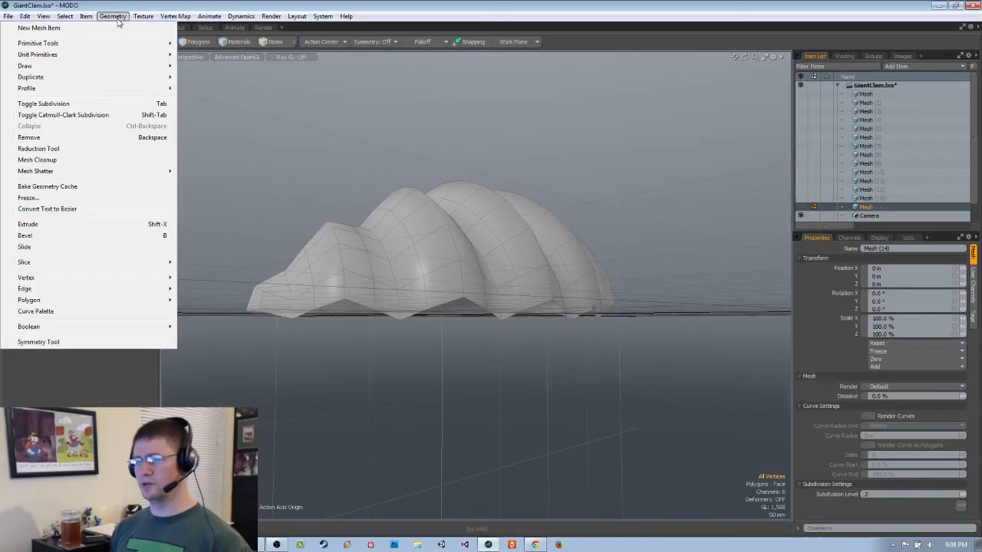
left_click(78, 351)
left_click(153, 168)
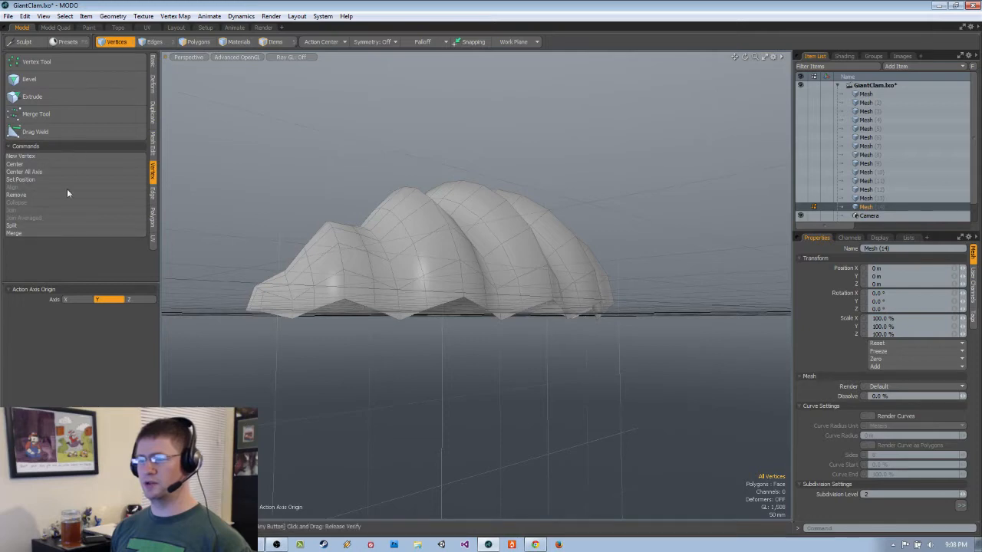
left_click(31, 232)
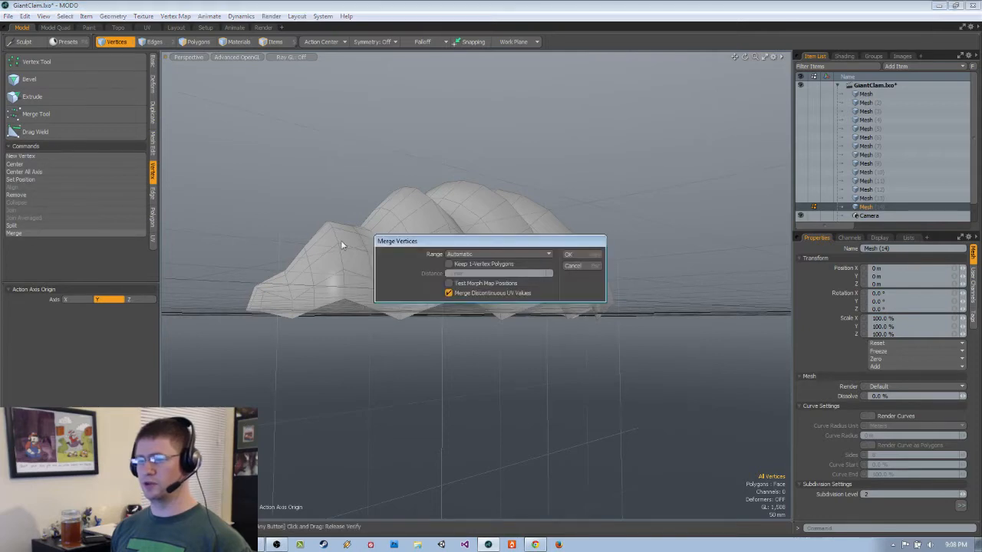
left_click(585, 254)
left_click(535, 266)
- Examine the upper shell's rim and underside for open boundary edges, and clear the edge selection
left_click_drag(541, 306, 433, 291, "alt")
left_click_drag(631, 273, 450, 181, "alt")
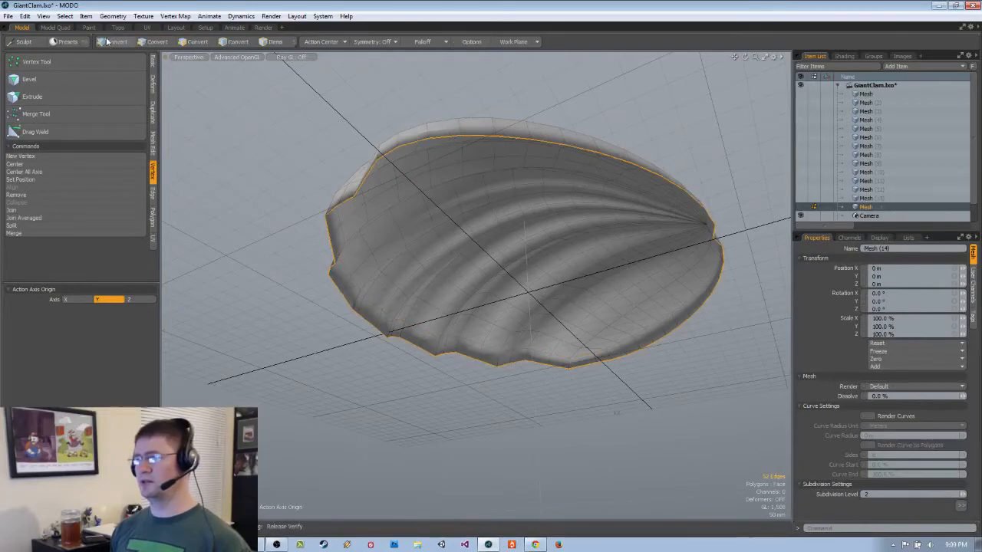
left_click_drag(552, 428, 634, 390, "alt")
key("2")
double_click(467, 289)
left_click(574, 413)
mouse_move(574, 413)
left_mouse_down("alt")
mouse_move(604, 368)
mouse_move(590, 430)
mouse_move(570, 130)
mouse_move(553, 226)
mouse_move(614, 404)
mouse_move(653, 410)
mouse_move(590, 396)
mouse_move(406, 397)
mouse_move(450, 411)
mouse_move(627, 368)
mouse_move(676, 382)
mouse_move(582, 398)
left_mouse_up("alt")
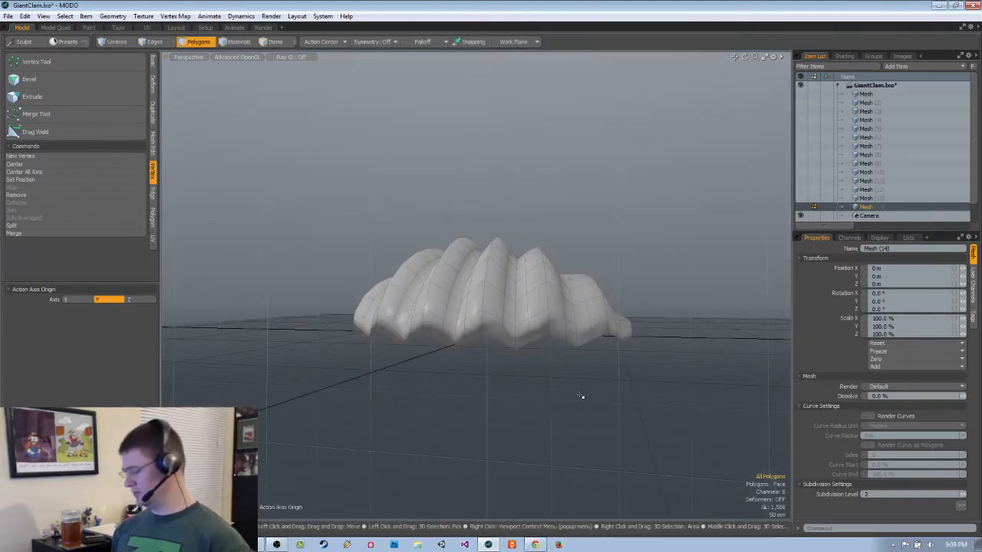
- Unhide the clam's lower half and hide the upper shell
key("u")
double_click(521, 391)
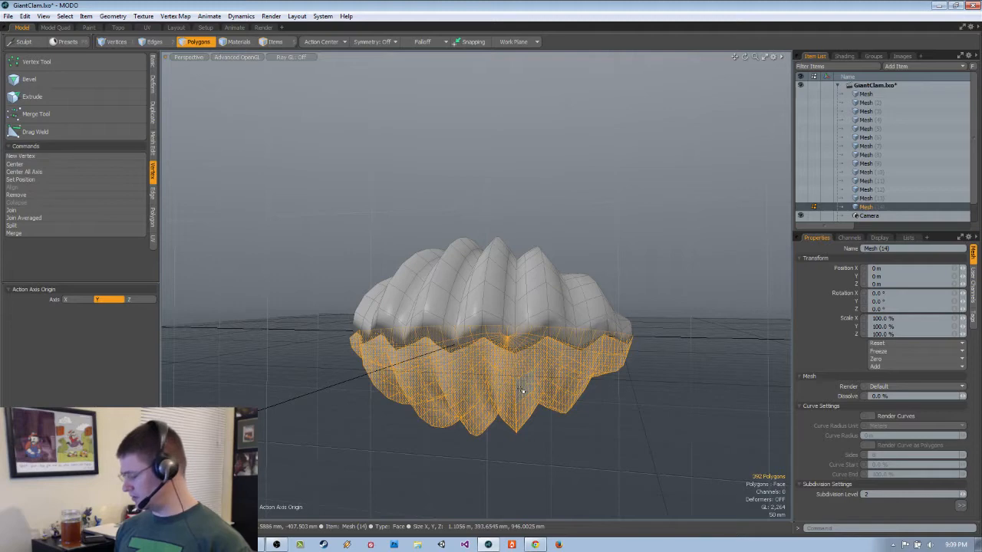
key("bracketleft")
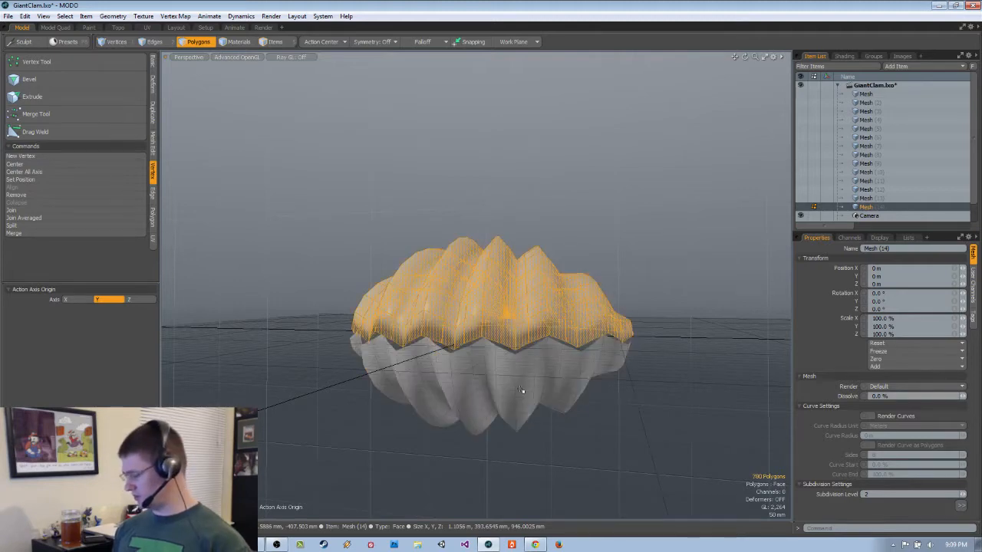
key("h")
left_click_drag(537, 363, 527, 384, "alt")
- Duplicate all polygons of the lower half in place and flip the copy to face inward
double_click(524, 388)
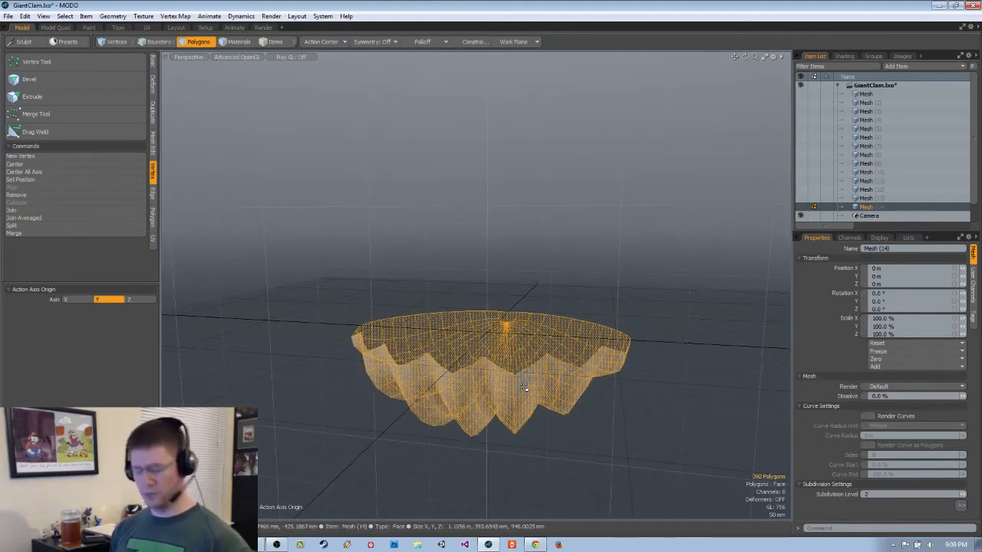
key("f")
left_click_drag(532, 224, 552, 342, "alt")
- Scale the lower half's duplicated surface to 75% in Y about the origin, and clear the selection
key("r")
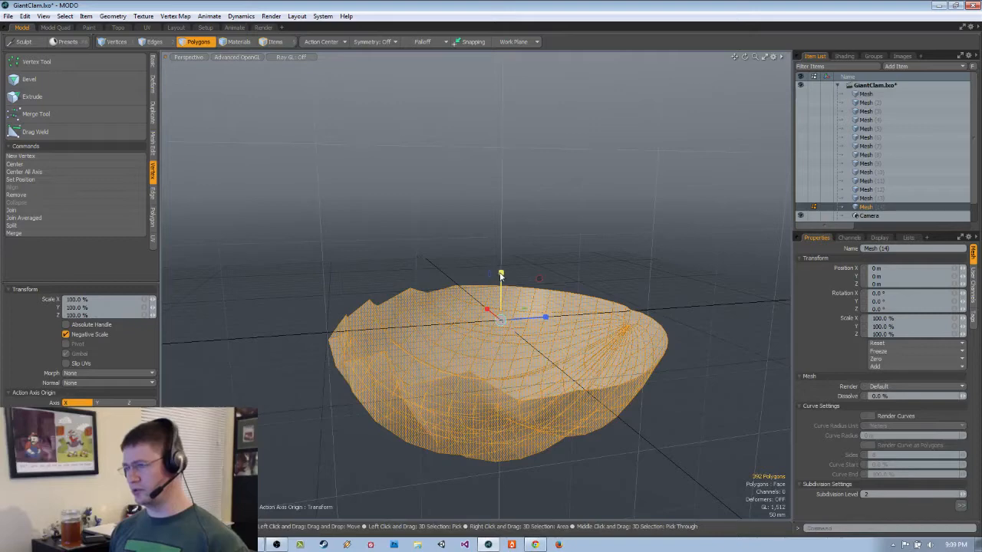
left_click_drag(500, 274, 501, 282)
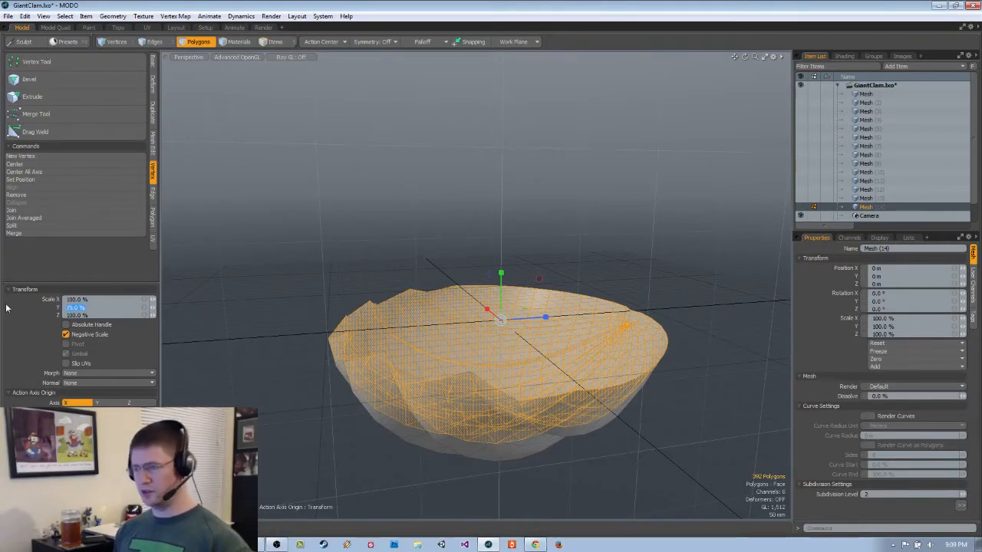
left_click_drag(380, 291, 459, 360, "alt")
key("q")
key("Escape")
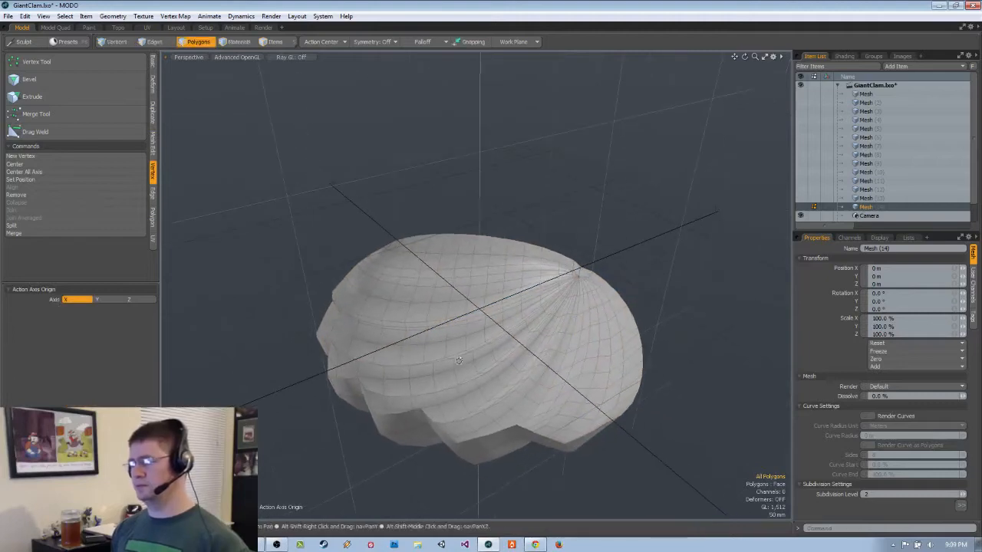
- Run Merge Vertices on the lower shell using the Automatic range
left_click_drag(342, 336, 390, 358, "alt")
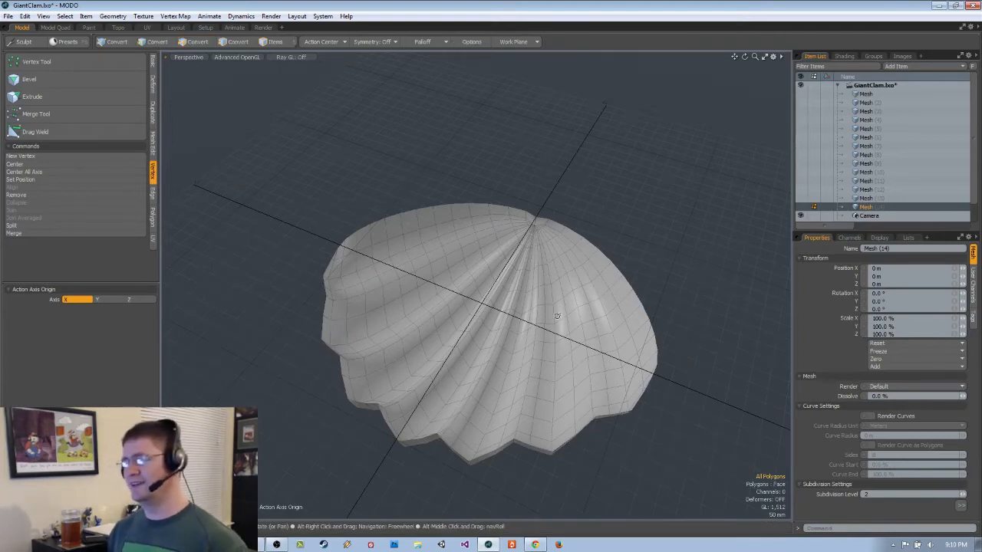
mouse_move(557, 315)
left_mouse_down("alt")
mouse_move(603, 212)
mouse_move(605, 176)
mouse_move(576, 107)
mouse_move(596, 81)
mouse_move(604, 270)
mouse_move(437, 306)
mouse_move(551, 265)
mouse_move(506, 342)
mouse_move(412, 314)
mouse_move(516, 363)
mouse_move(466, 351)
mouse_move(435, 359)
left_mouse_up("alt")
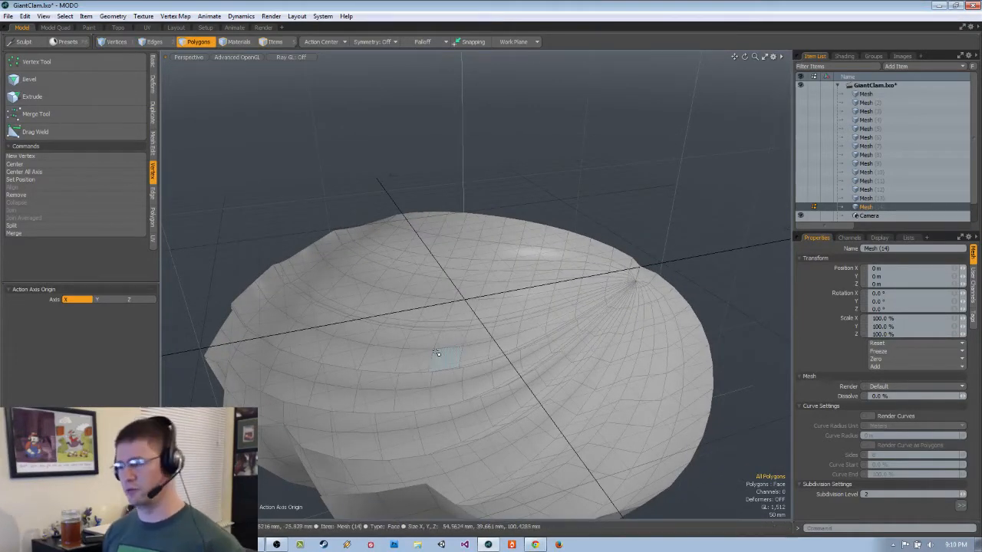
left_click_drag(462, 365, 460, 330, "alt")
left_click(78, 233)
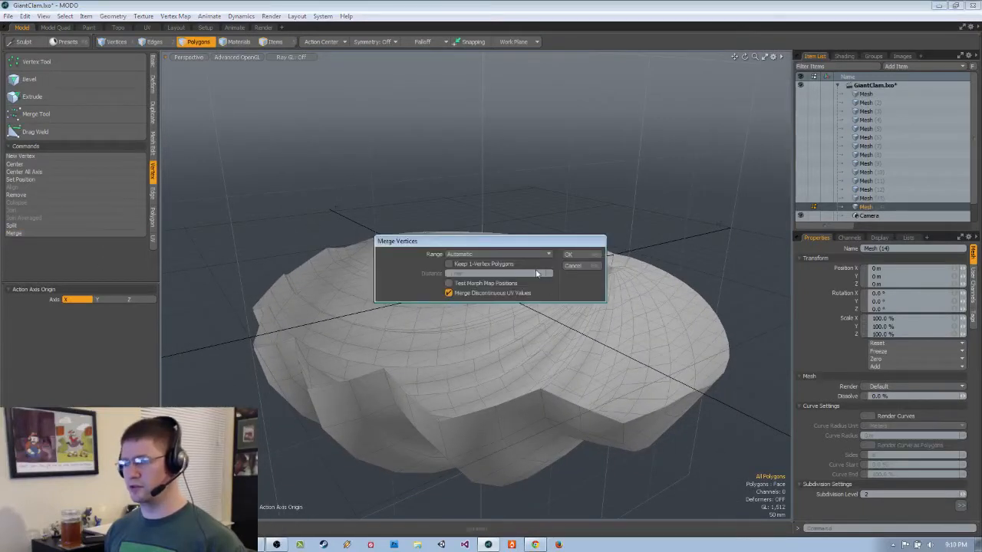
left_click(571, 255)
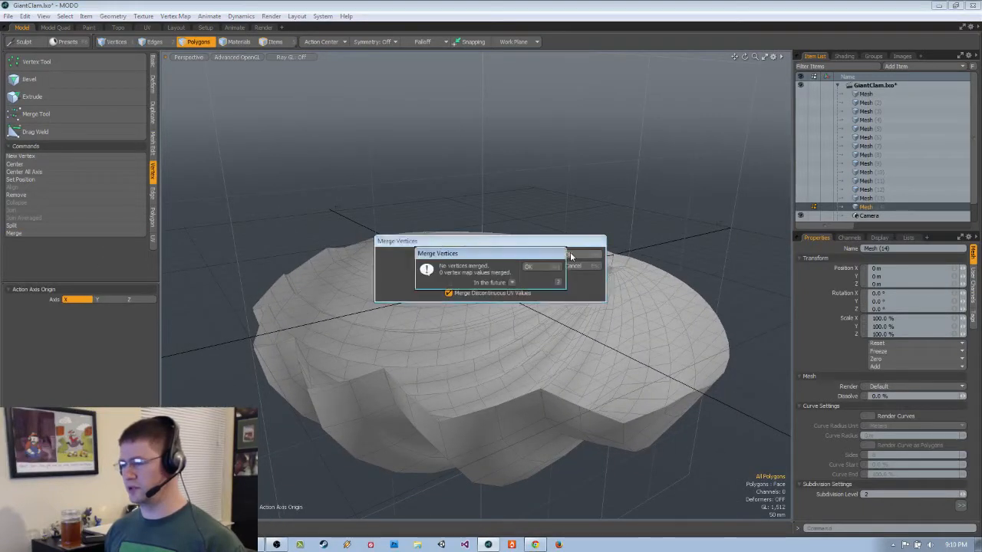
left_click(529, 273)
left_click_drag(530, 273, 462, 283, "alt")
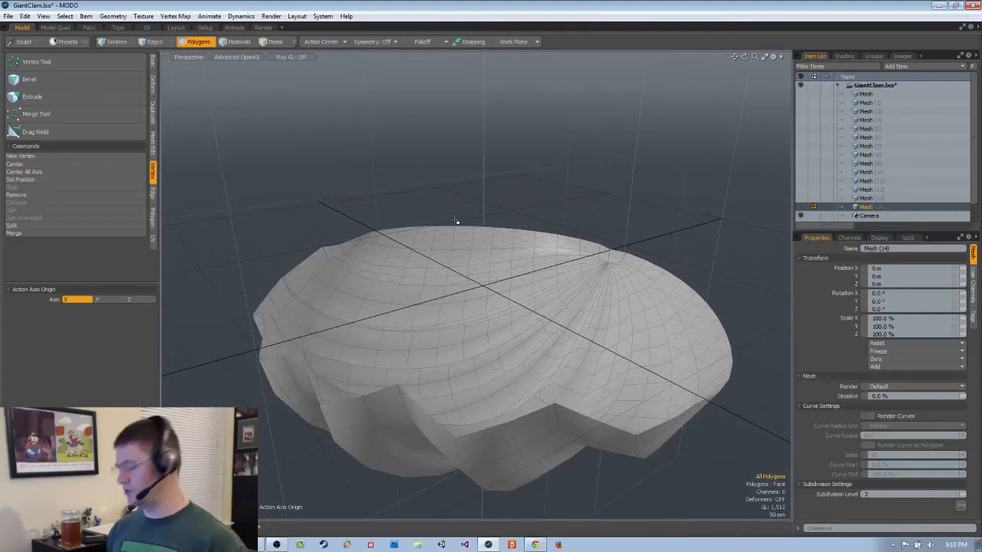
- Preview the lower shell as a subdivision surface and return it to plain faces
key("Tab")
key("Tab")
left_click_drag(268, 322, 433, 328, "ctrl+alt")
- Delete the lower shell's connected inner surface polygons, keeping only its outer surface
scroll(515, 289, "down", 5)
scroll(428, 325, "up", 4)
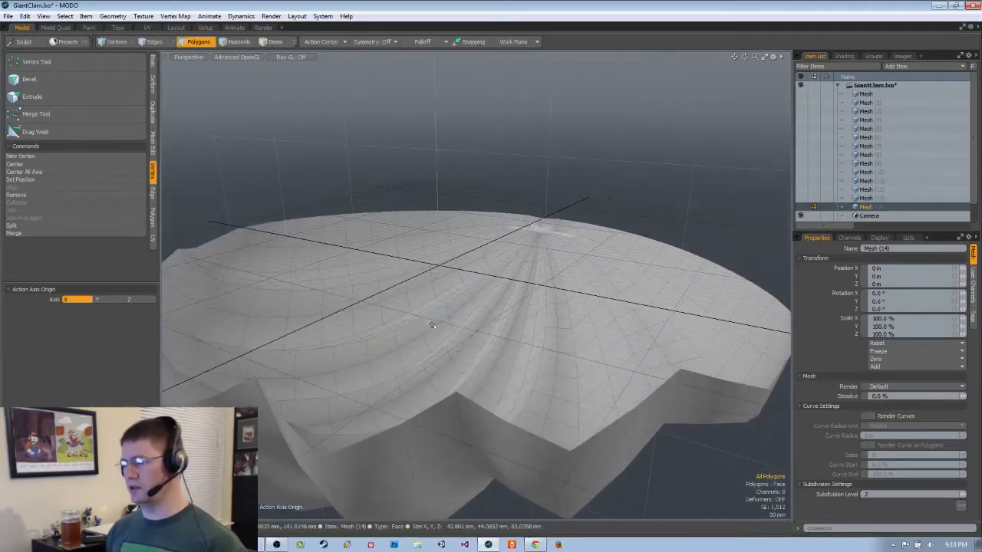
key("3")
double_click(440, 317)
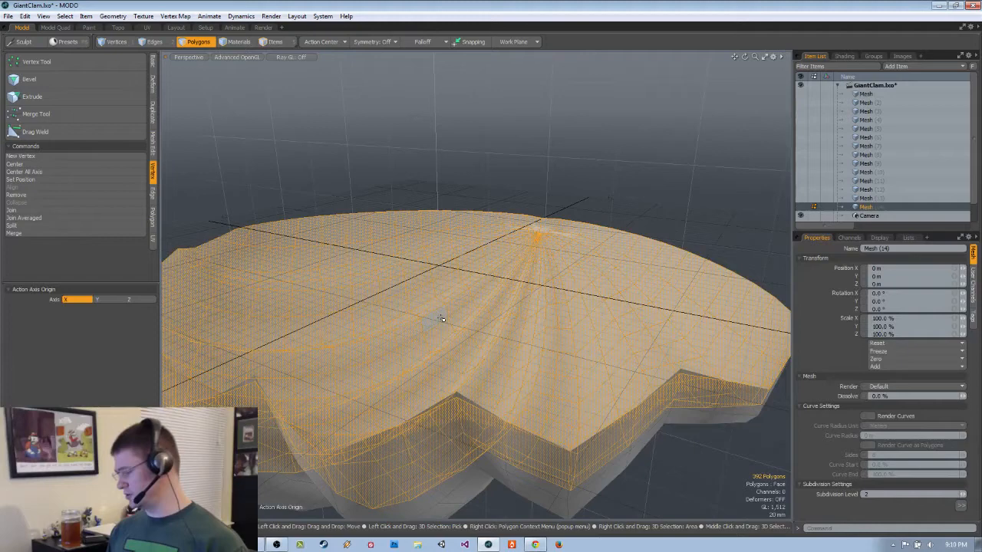
key("Delete")
scroll(438, 315, "down", 4)
left_click_drag(438, 315, 401, 327, "alt")
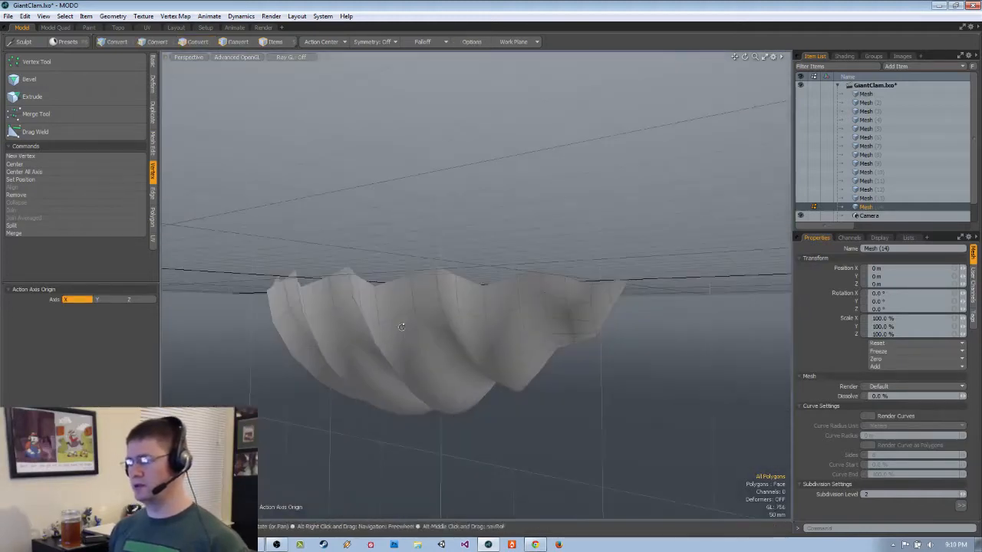
- Duplicate the lower shell's outer surface in place and flip the copy to face inward
double_click(407, 335)
left_click_drag(498, 267, 432, 322, "alt")
key("1")
left_click_drag(339, 288, 384, 317, "alt")
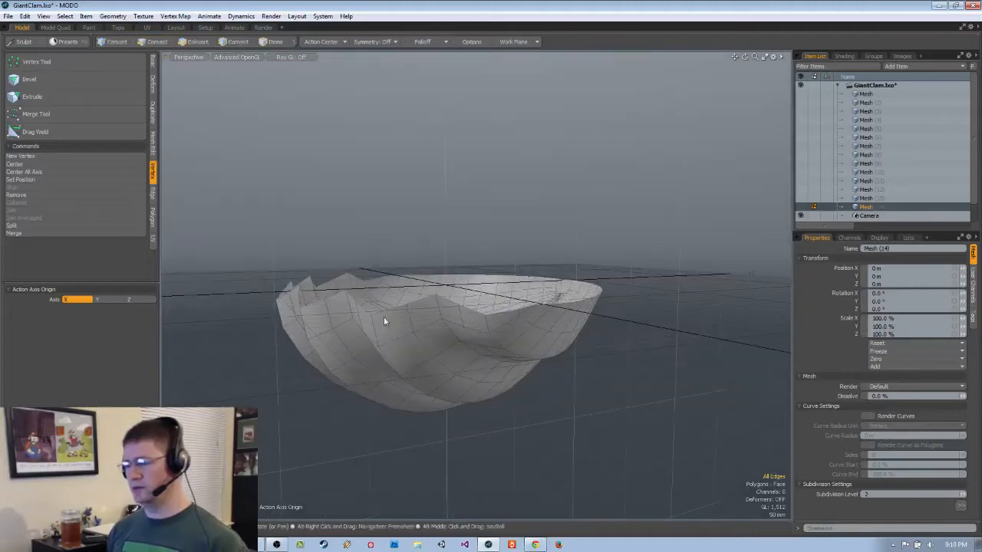
key("3")
double_click(393, 349)
key("Escape")
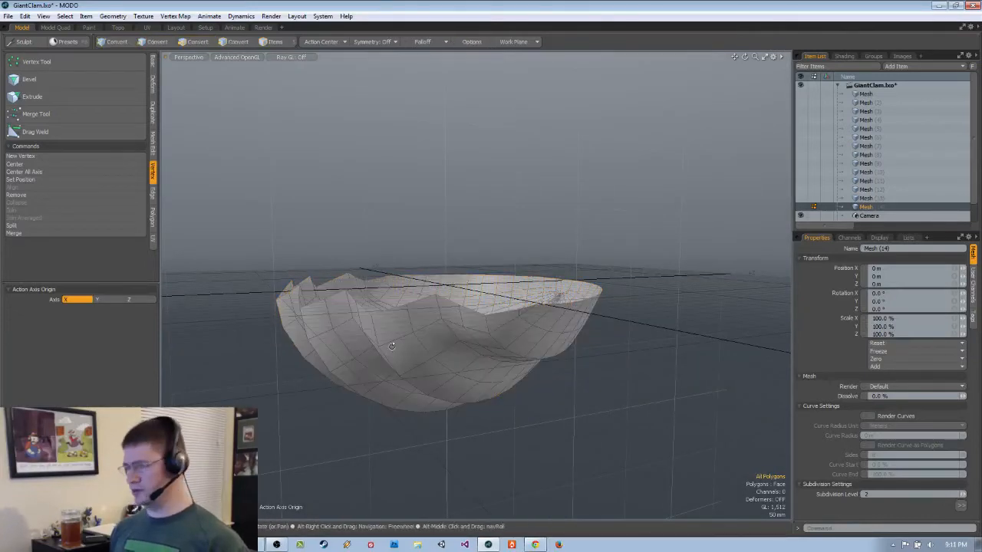
left_click_drag(390, 347, 300, 353, "alt")
scroll(368, 249, "up", 3)
left_click(356, 240)
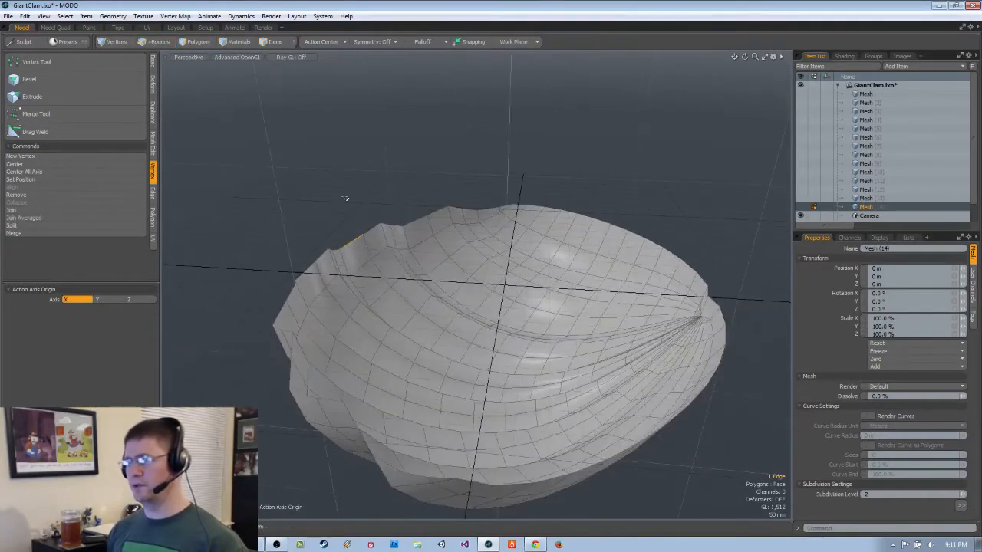
key("Escape")
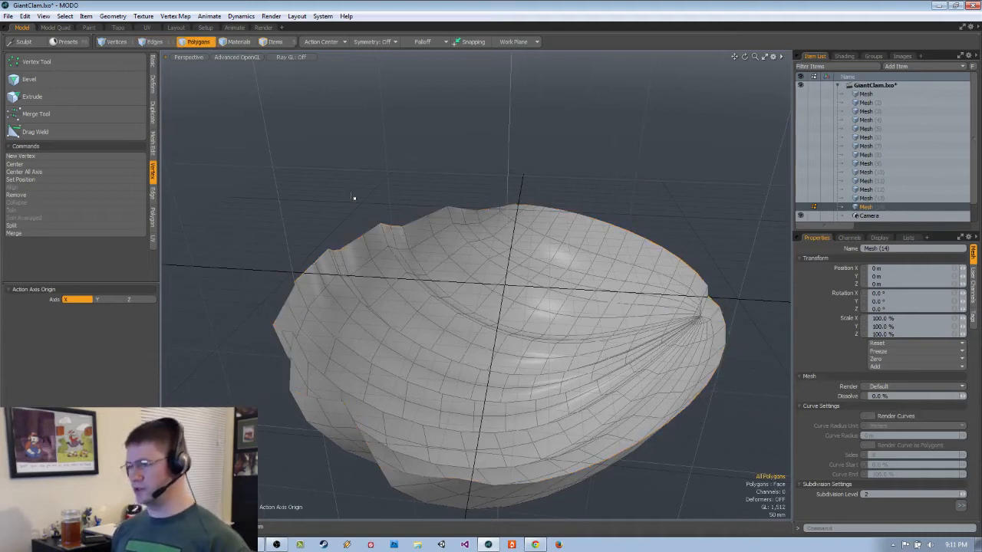
- Select the duplicated inner surface without its rim polygons, scale it to 75% in Y about the origin, and clear the selection
double_click(435, 350)
left_click_drag(409, 370, 429, 364, "alt")
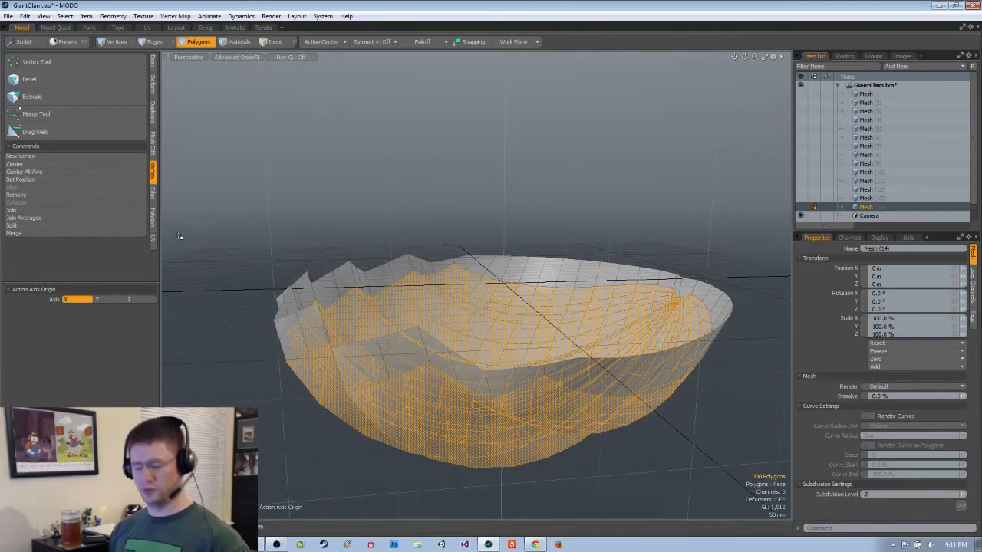
key("y")
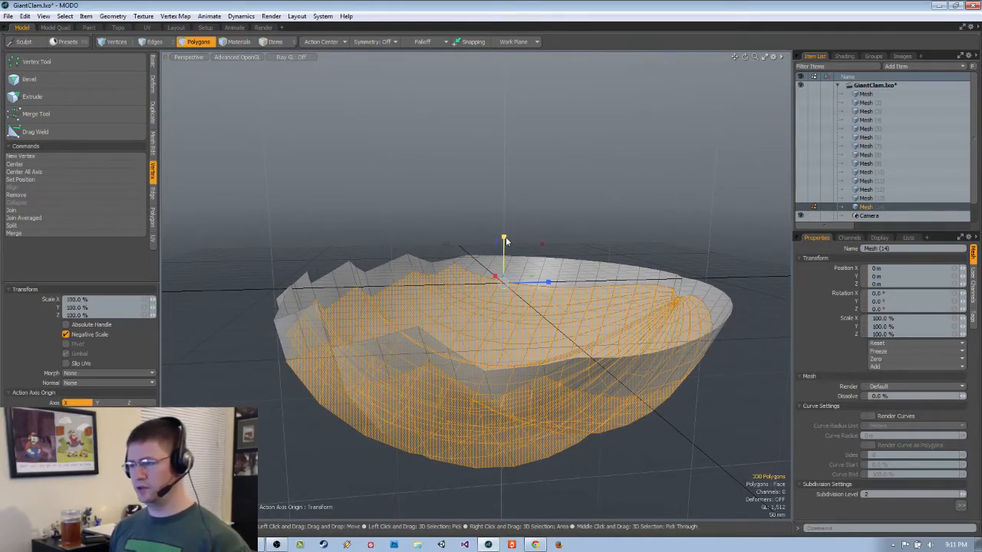
left_click_drag(504, 240, 504, 258)
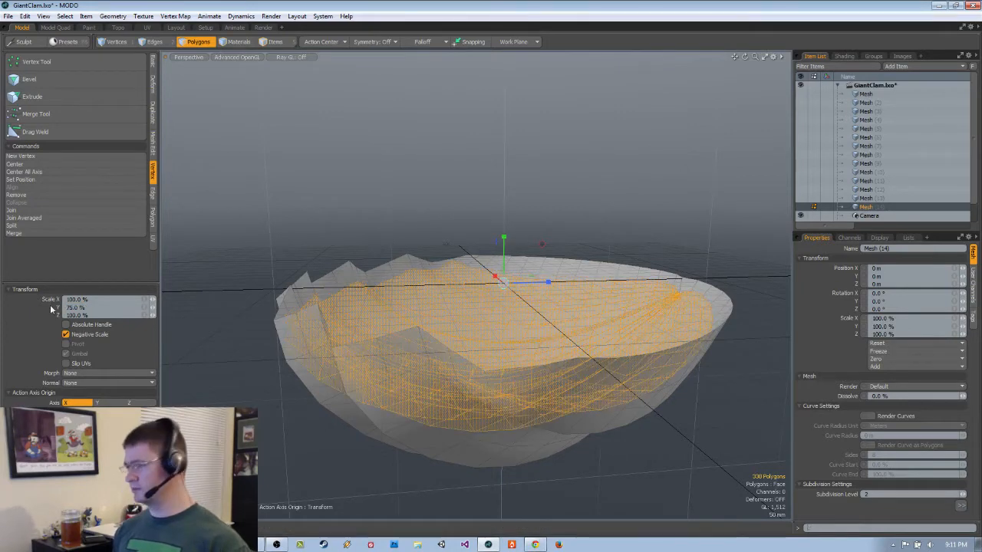
left_click_drag(192, 295, 381, 323, "alt")
key("space")
left_click(402, 145)
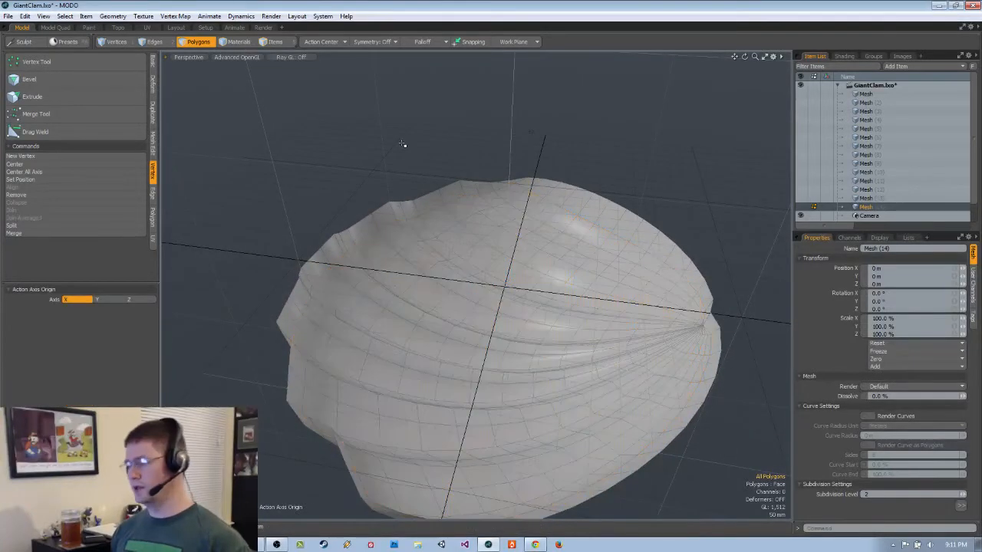
- Run Merge Vertices on the lower shell and bring the upper shell half back alongside it
left_click(57, 234)
left_click(570, 255)
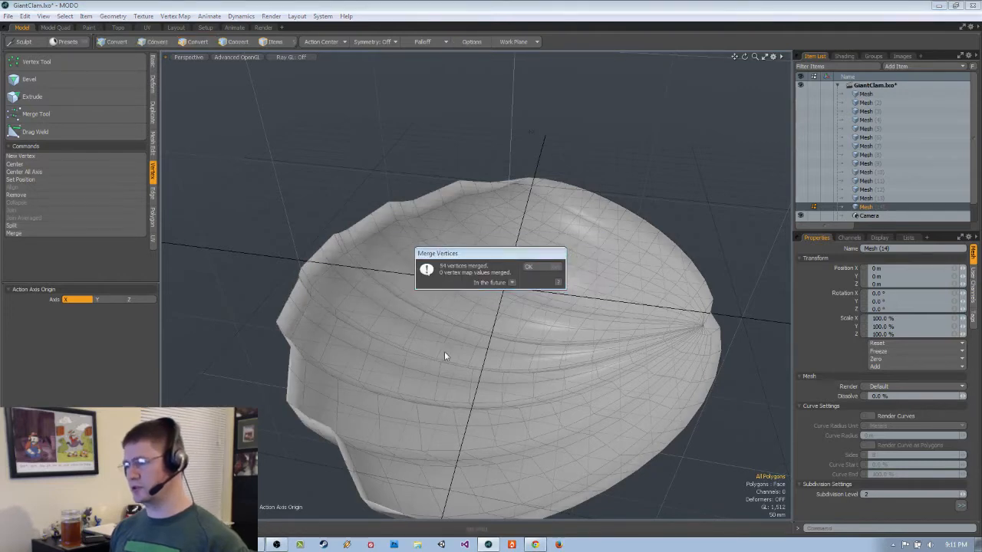
left_click(541, 269)
left_click_drag(535, 357, 775, 256, "alt")
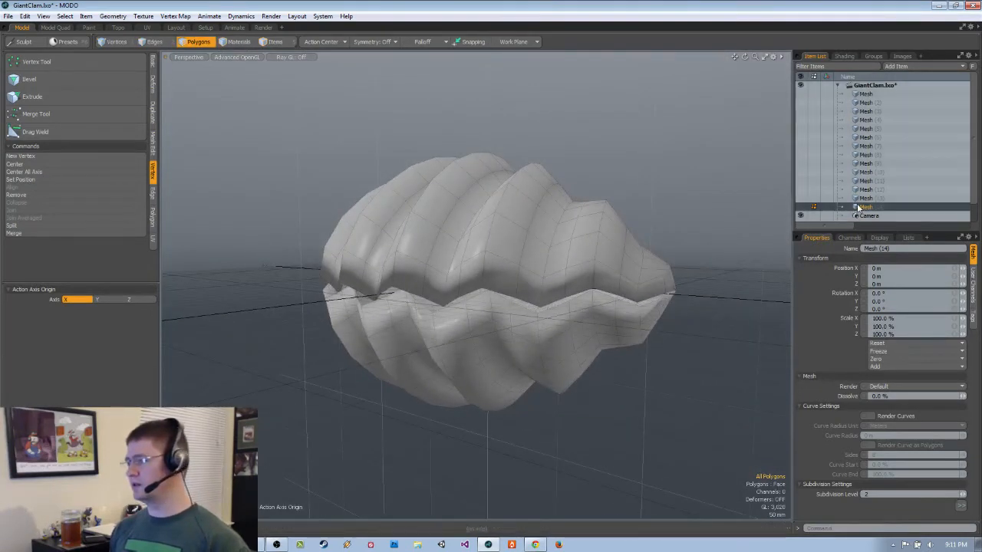
- Create a new mesh item and copy both clam shell halves into it
key("n")
left_click_drag(575, 234, 587, 250, "alt")
left_click_drag(559, 154, 605, 214, "alt")
left_click_drag(403, 164, 239, 261, "alt")
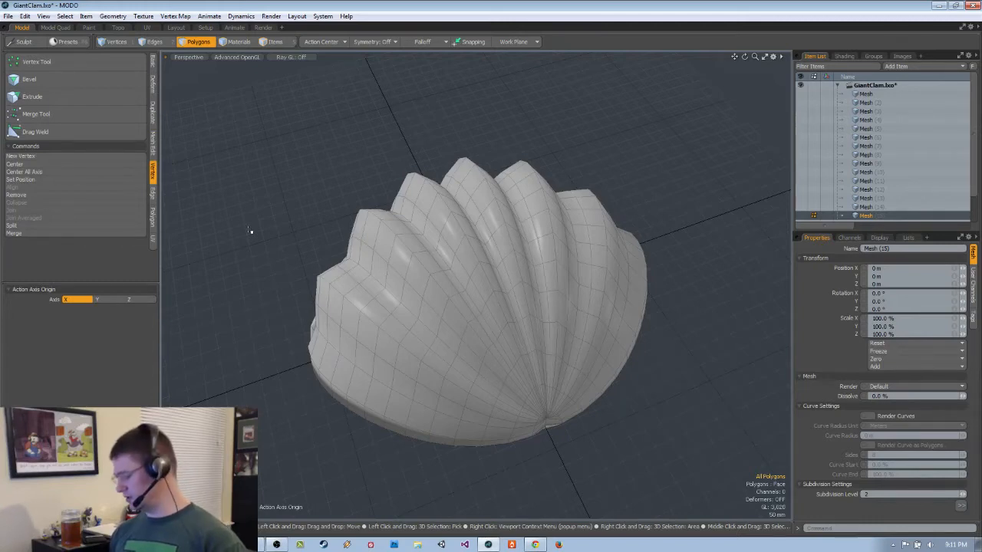
left_click_drag(250, 231, 541, 197, "alt")
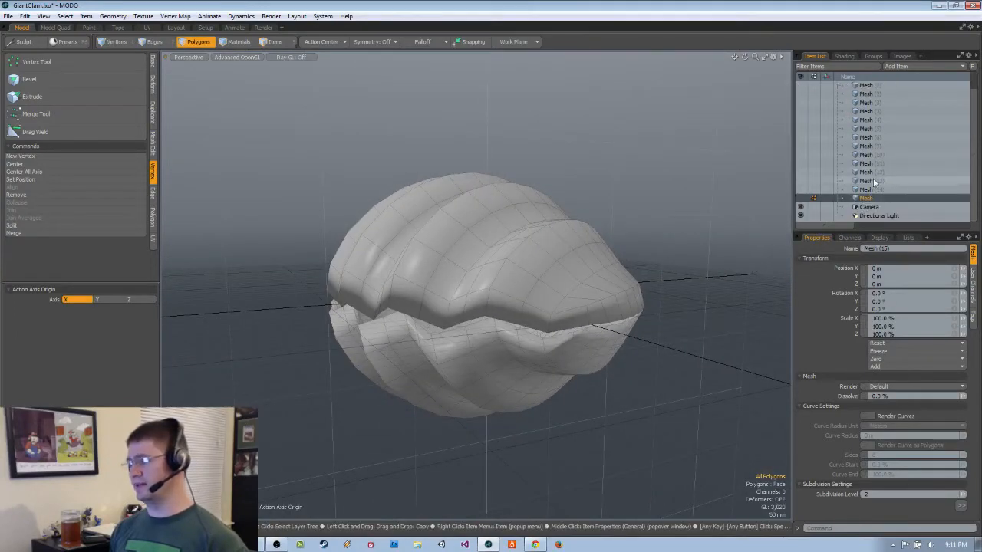
- Examine both shell halves without the wireframe overlay from the front, sides, below and a distance
left_click_drag(567, 251, 416, 265, "alt")
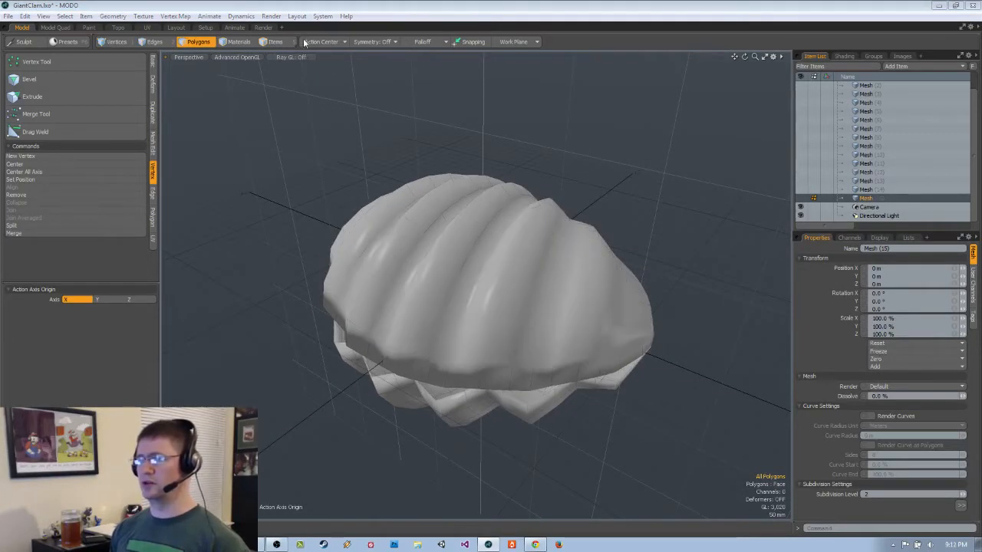
left_click_drag(567, 196, 452, 257, "alt")
left_click_drag(452, 257, 454, 311, "alt")
scroll(460, 235, "up", 4)
scroll(596, 361, "down", 5)
scroll(499, 255, "down", 5)
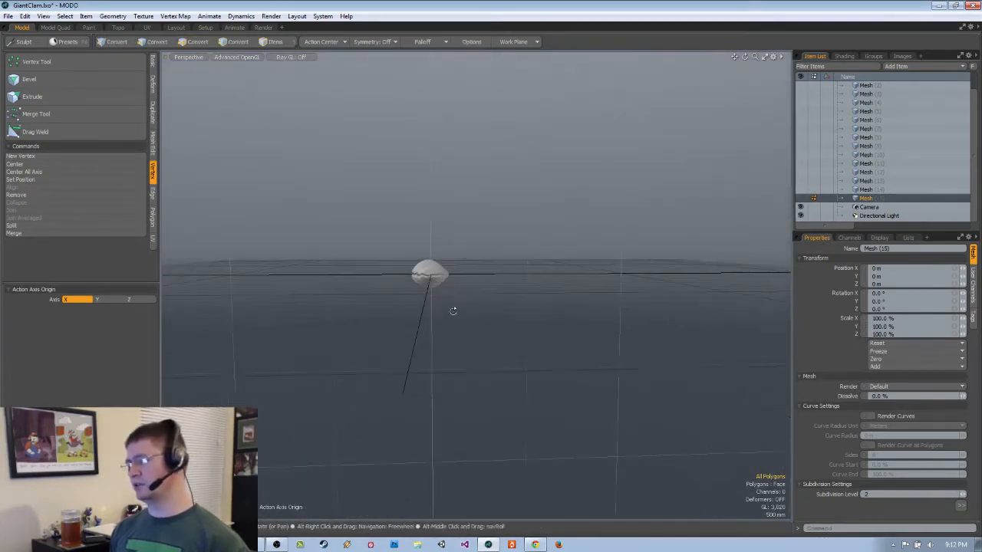
left_click_drag(380, 322, 463, 321, "alt")
left_click_drag(359, 319, 536, 304, "alt")
double_click(515, 308)
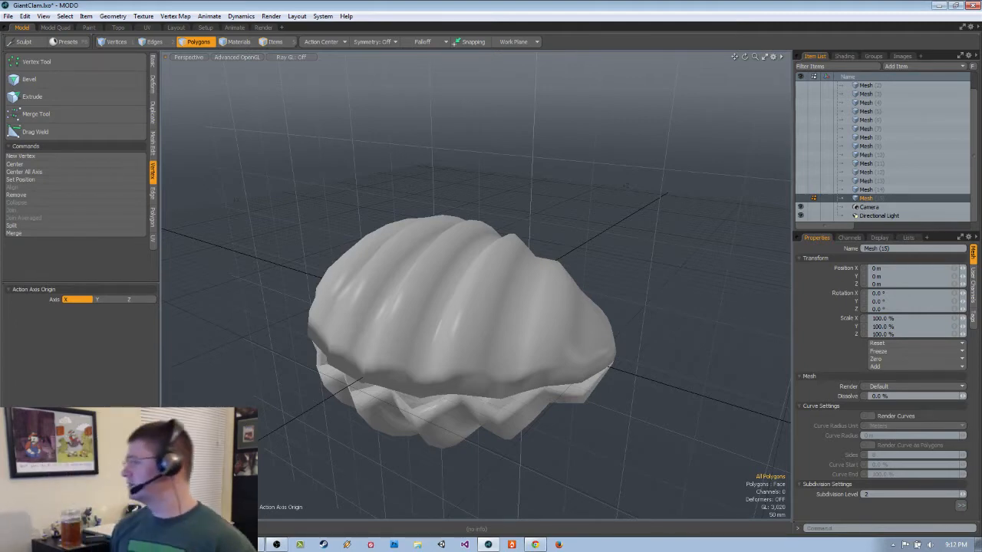
left_click_drag(679, 231, 592, 242, "alt")
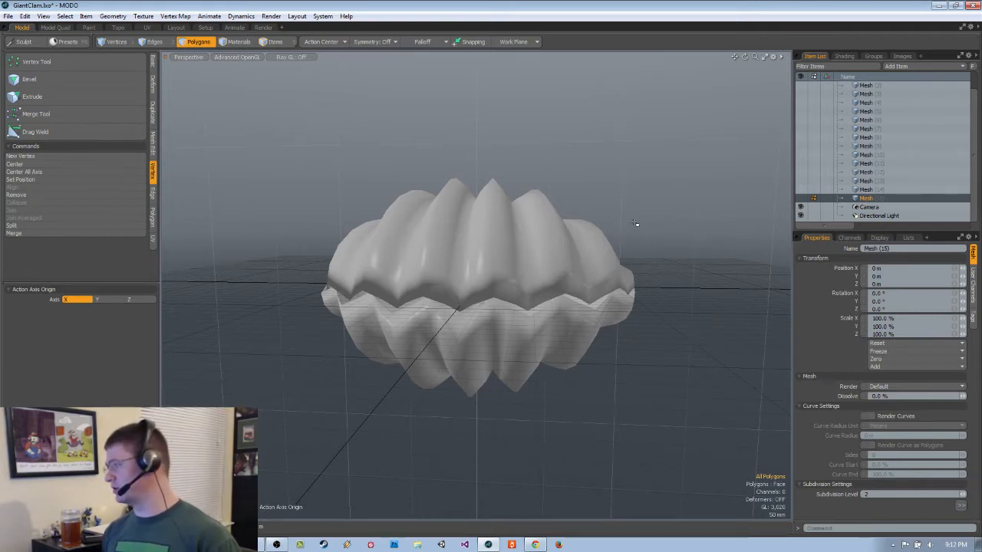
mouse_move(532, 219)
left_mouse_down("alt")
mouse_move(500, 244)
mouse_move(507, 276)
mouse_move(485, 209)
mouse_move(488, 280)
mouse_move(536, 206)
left_mouse_up("alt")
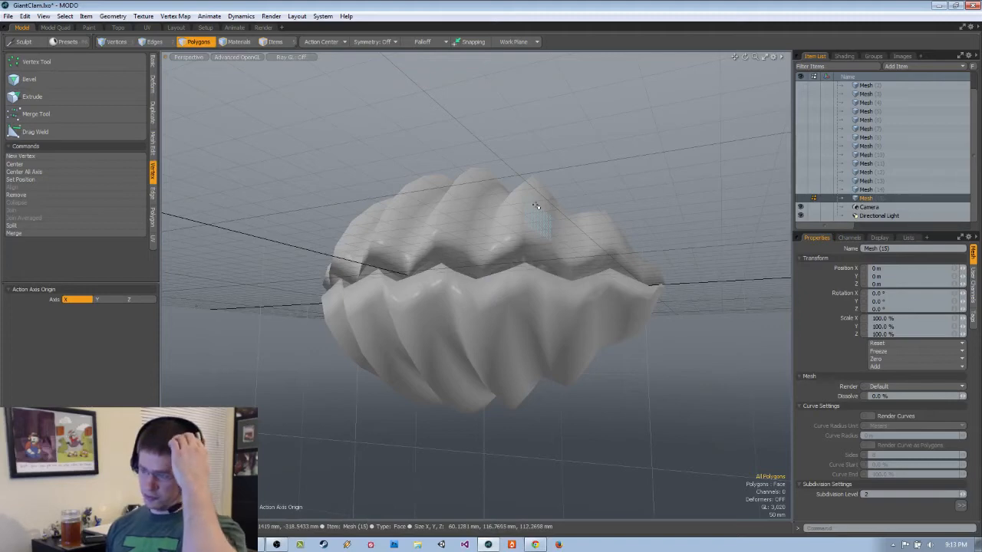
left_click_drag(534, 291, 486, 235, "alt")
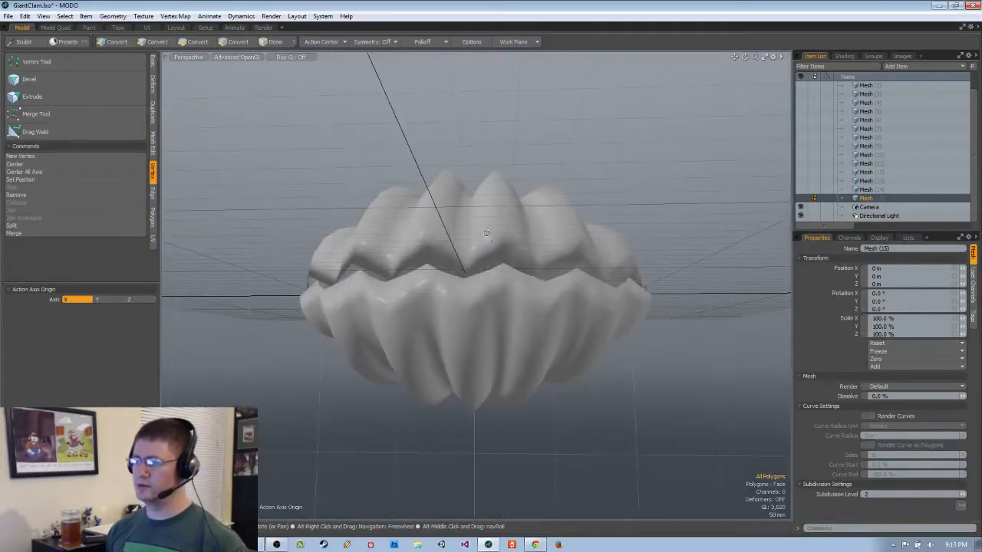
- Delete the lower shell half from the new mesh item
double_click(491, 291)
key("Delete")
mouse_move(491, 293)
left_mouse_down("alt")
mouse_move(441, 326)
mouse_move(423, 366)
left_mouse_up("alt")
- Try to loop-select a strip of polygons running up one rib of the upper shell
mouse_move(419, 386)
left_mouse_down()
mouse_move(385, 259)
mouse_move(387, 283)
left_mouse_up()
left_click_drag(397, 345, 418, 418)
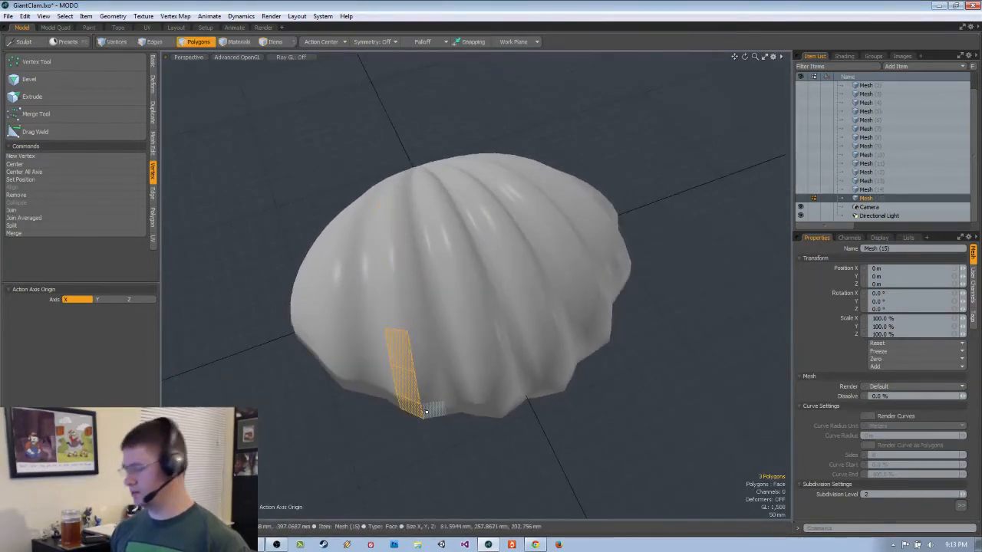
key("l")
- Select the edge loop around the upper shell's rim and split it to separate the inner and outer surfaces
left_click_drag(537, 231, 410, 200, "alt")
double_click(474, 287)
left_click_drag(319, 230, 274, 187, "alt")
key("space")
scroll(368, 172, "up", 3)
key("space")
key("space")
key("space")
key("space")
left_click_drag(442, 152, 372, 227, "alt")
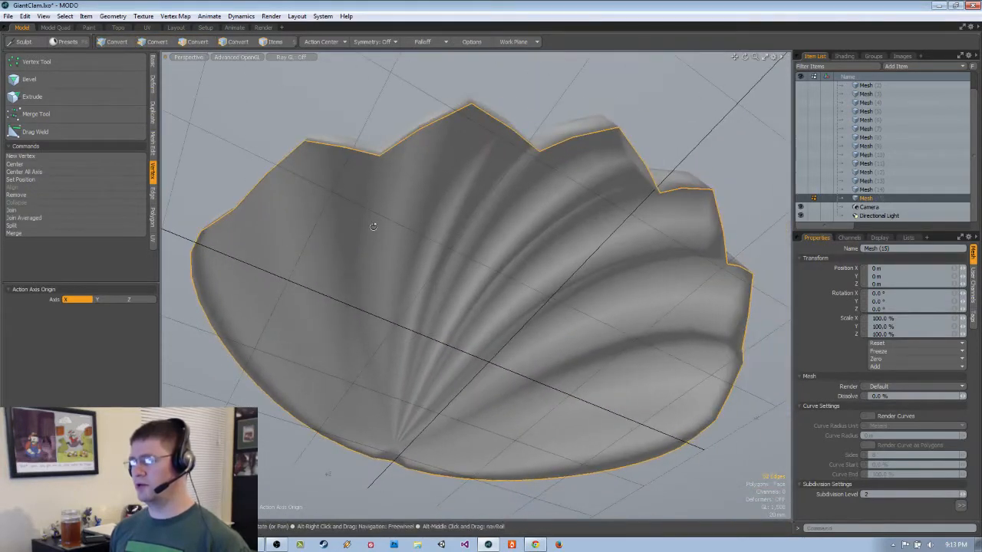
left_click(154, 195)
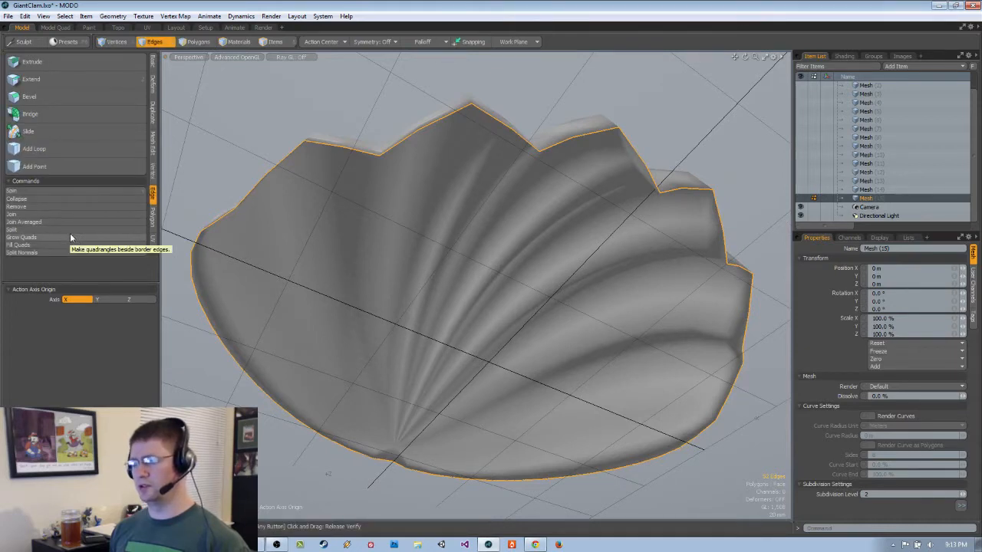
left_click(63, 230)
left_click_drag(511, 158, 477, 169, "alt")
key("space")
key("space")
key("space")
left_click_drag(481, 247, 474, 373, "alt")
left_click_drag(431, 408, 422, 322)
left_click_drag(395, 398, 379, 270, "shift")
left_click_drag(453, 297, 400, 288, "alt")
left_click_drag(436, 355, 484, 335, "alt")
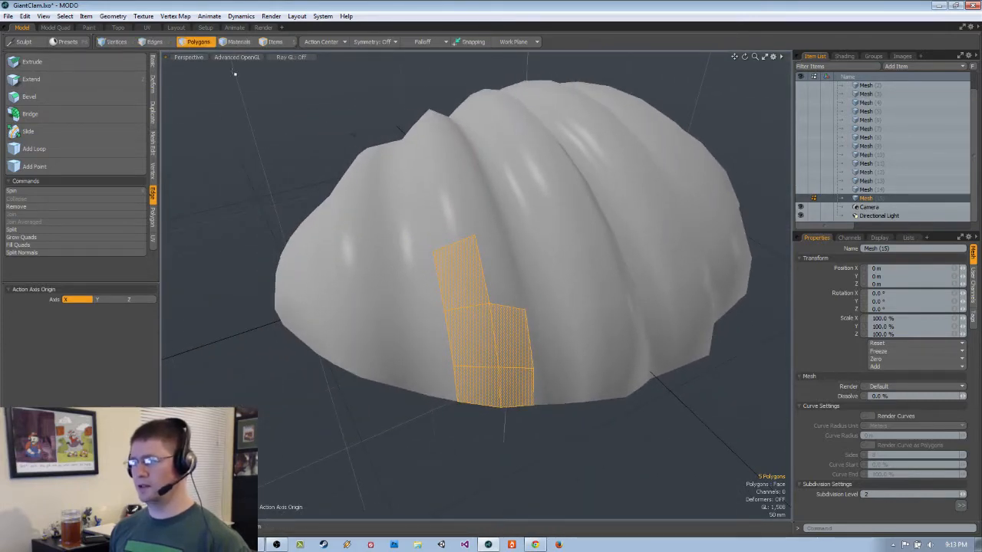
left_click(230, 108)
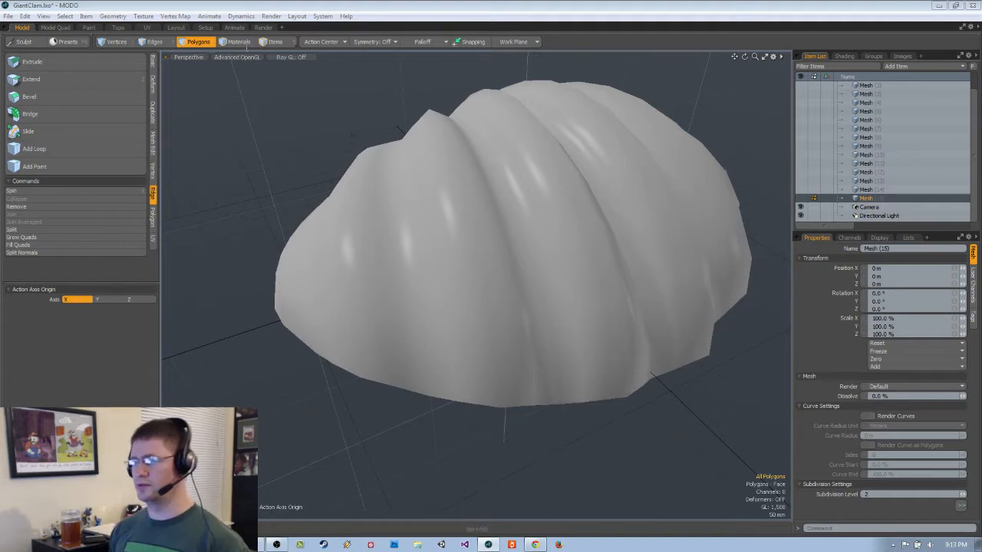
- Select starting polygons on alternating ribs of the upper shell and extend them into full-length strips
mouse_move(261, 276)
left_mouse_down("alt")
mouse_move(465, 292)
mouse_move(508, 313)
mouse_move(455, 269)
mouse_move(452, 228)
mouse_move(642, 279)
mouse_move(438, 278)
mouse_move(457, 272)
left_mouse_up("alt")
mouse_move(356, 324)
left_mouse_down()
mouse_move(358, 279)
mouse_move(395, 278)
mouse_move(433, 296)
mouse_move(391, 300)
mouse_move(427, 303)
left_mouse_up()
mouse_move(445, 361)
left_mouse_down()
mouse_move(461, 299)
mouse_move(531, 288)
mouse_move(454, 309)
mouse_move(480, 305)
mouse_move(490, 274)
left_mouse_up()
mouse_move(491, 274)
left_mouse_down("alt")
mouse_move(588, 296)
mouse_move(547, 305)
left_mouse_up("alt")
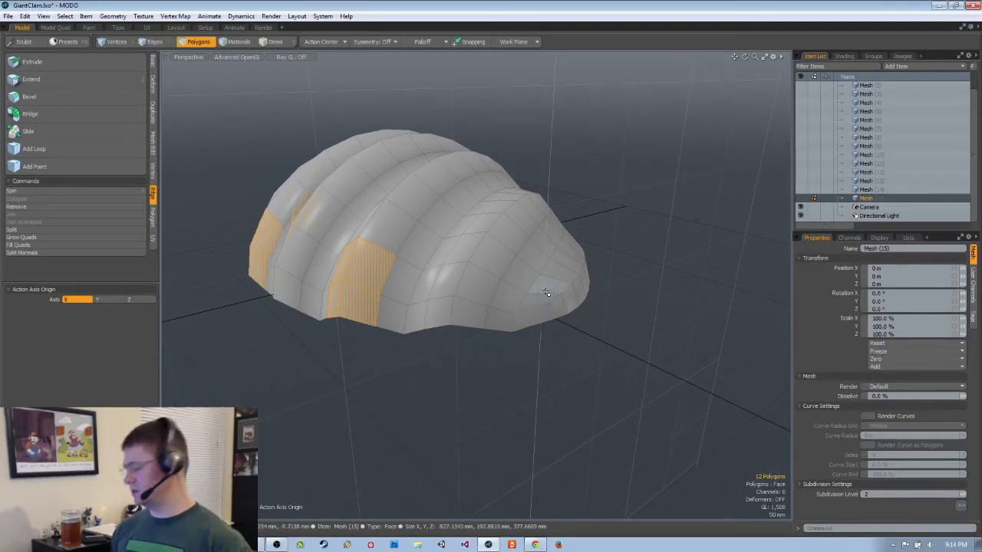
key("Tab")
left_click_drag(548, 291, 531, 253, "alt")
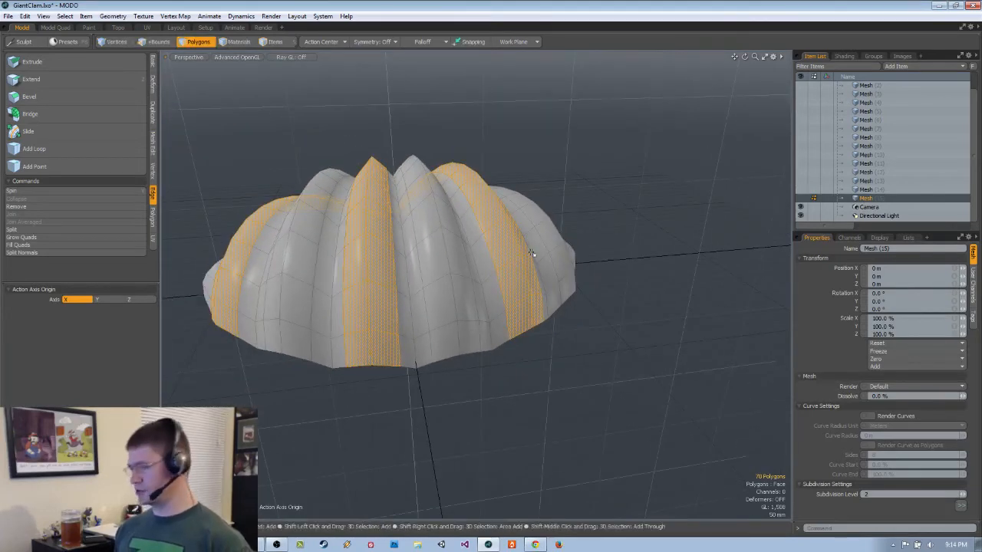
key("shift+Up")
- Expand and correct the polygon selection so it fully covers every other rib of the upper shell
left_click_drag(629, 155, 440, 340, "alt")
scroll(441, 340, "up", 3)
mouse_move(448, 261)
left_mouse_down("shift")
mouse_move(397, 324)
mouse_move(418, 265)
left_mouse_up("shift")
mouse_move(419, 264)
left_mouse_down("ctrl")
mouse_move(407, 284)
mouse_move(500, 231)
mouse_move(658, 232)
left_mouse_up("ctrl")
left_click_drag(474, 268, 652, 238, "shift")
mouse_move(652, 238)
left_mouse_down("alt")
mouse_move(609, 252)
mouse_move(570, 283)
mouse_move(504, 278)
mouse_move(591, 305)
mouse_move(580, 289)
left_mouse_up("alt")
mouse_move(518, 269)
left_mouse_down("shift")
mouse_move(475, 267)
mouse_move(605, 263)
mouse_move(614, 276)
mouse_move(642, 283)
mouse_move(461, 261)
mouse_move(227, 252)
mouse_move(278, 278)
mouse_move(230, 265)
mouse_move(549, 274)
mouse_move(529, 270)
left_mouse_up("shift")
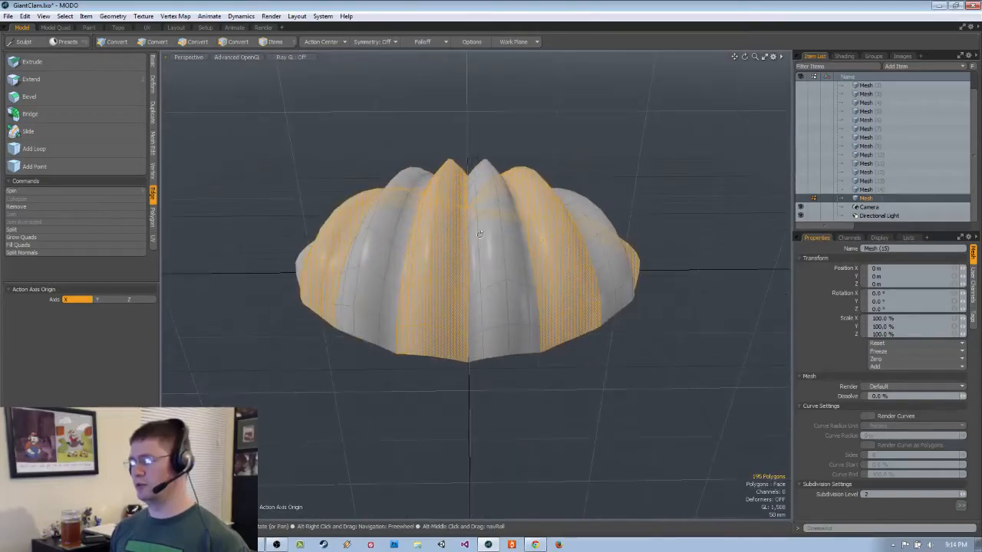
left_click(101, 16)
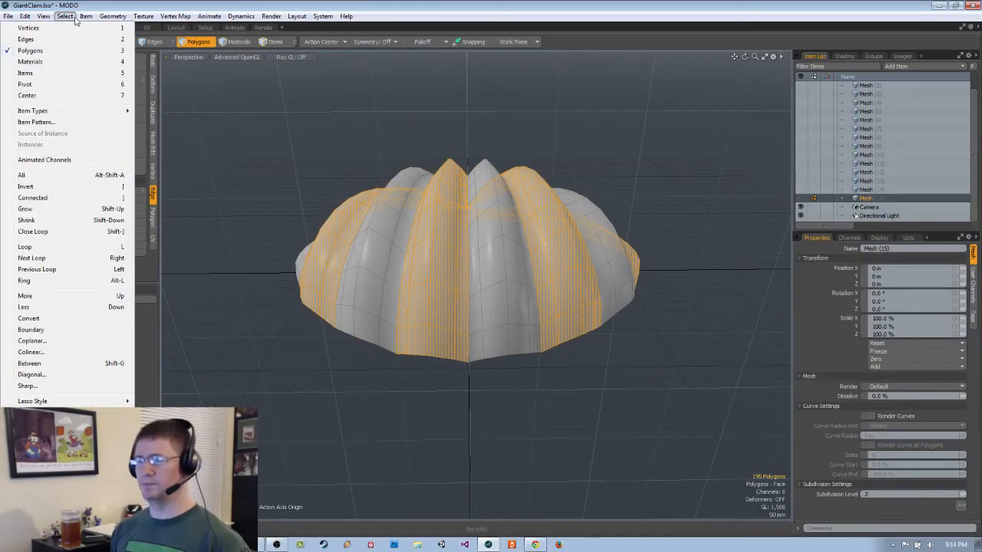
mouse_move(76, 20)
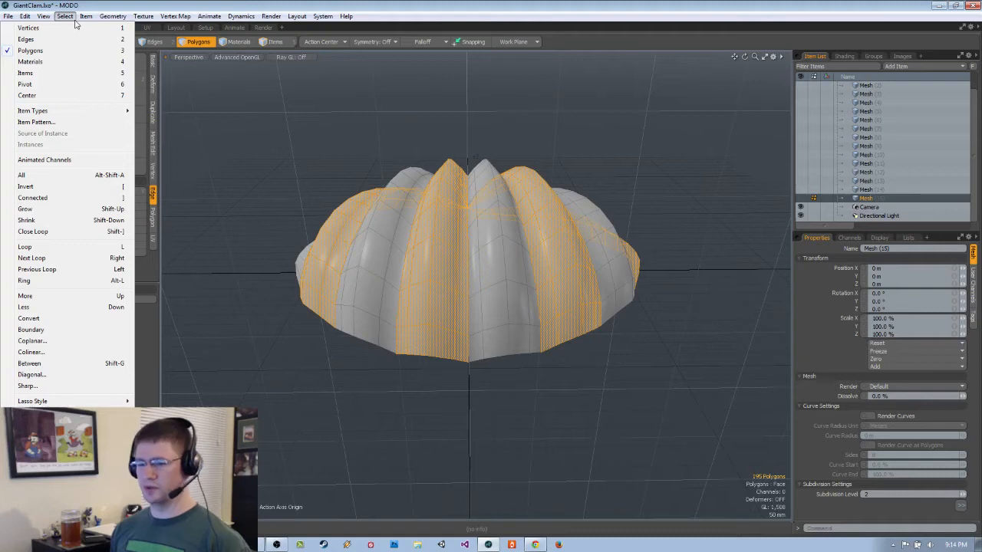
mouse_move(138, 20)
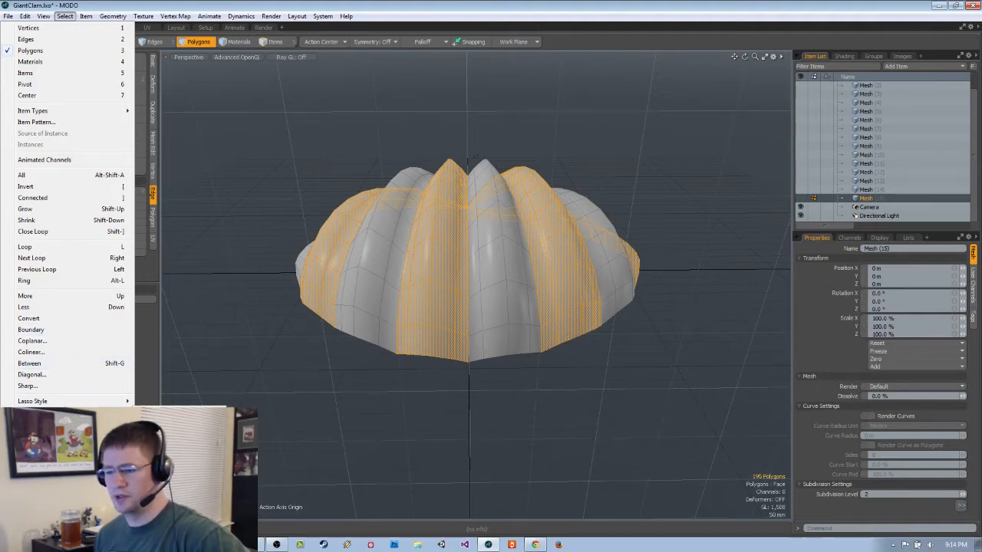
left_click(180, 426)
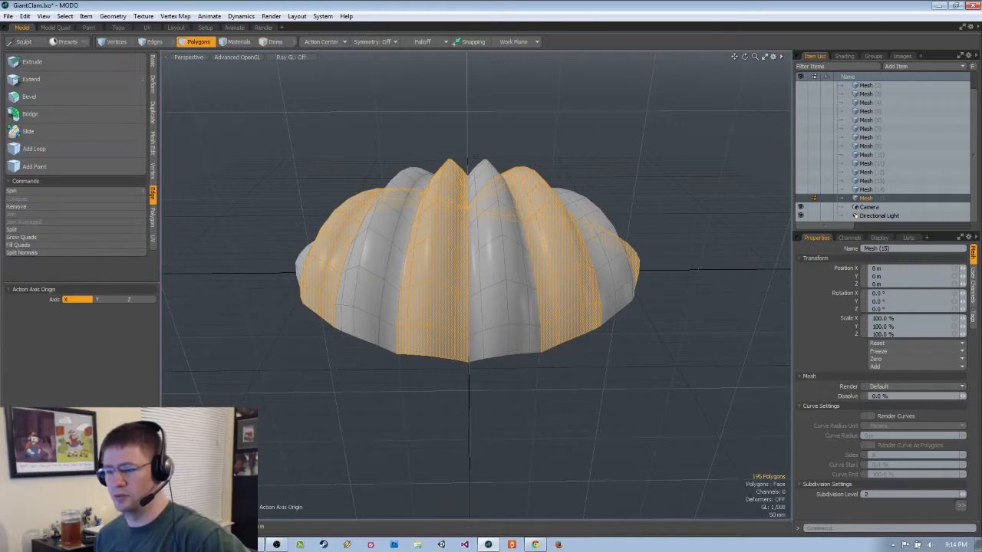
left_click(37, 16)
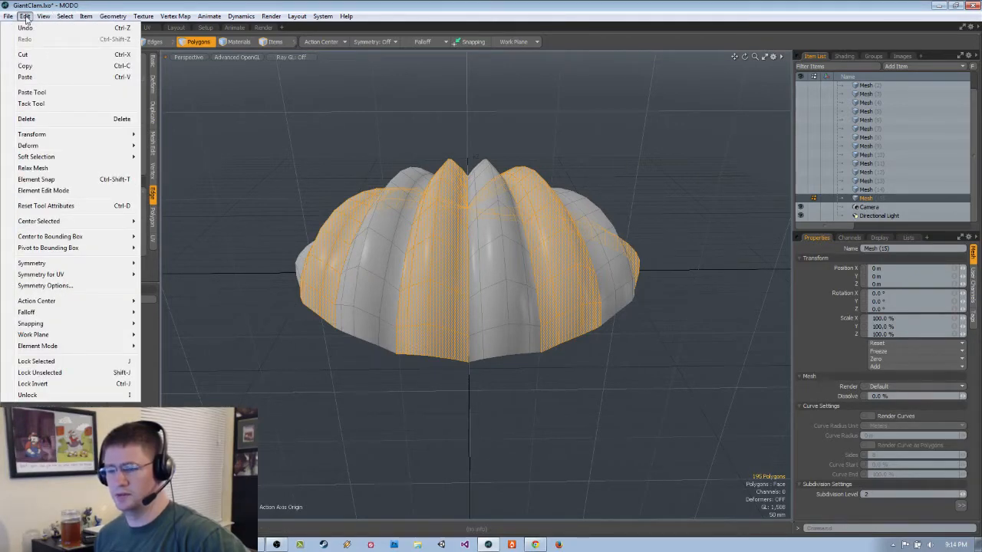
mouse_move(64, 16)
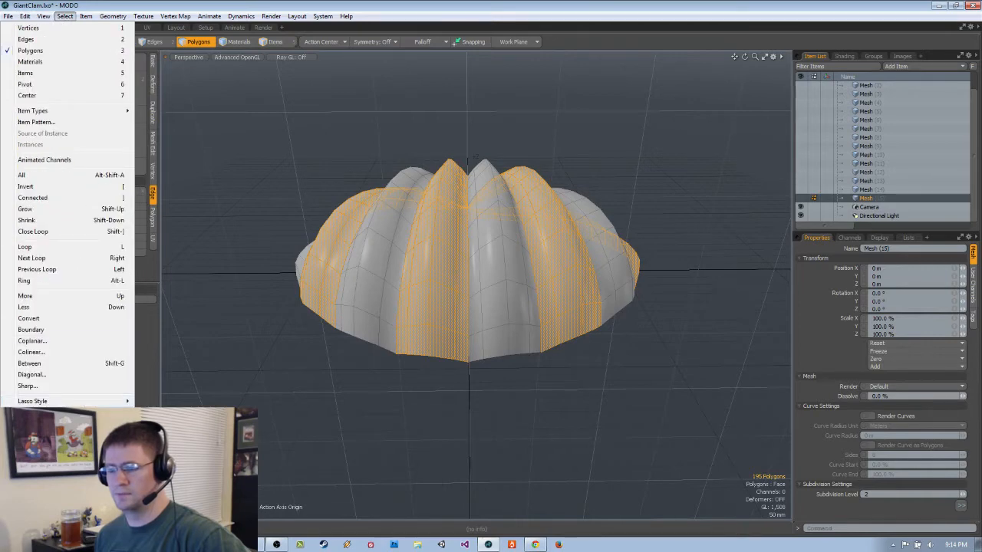
key("Escape")
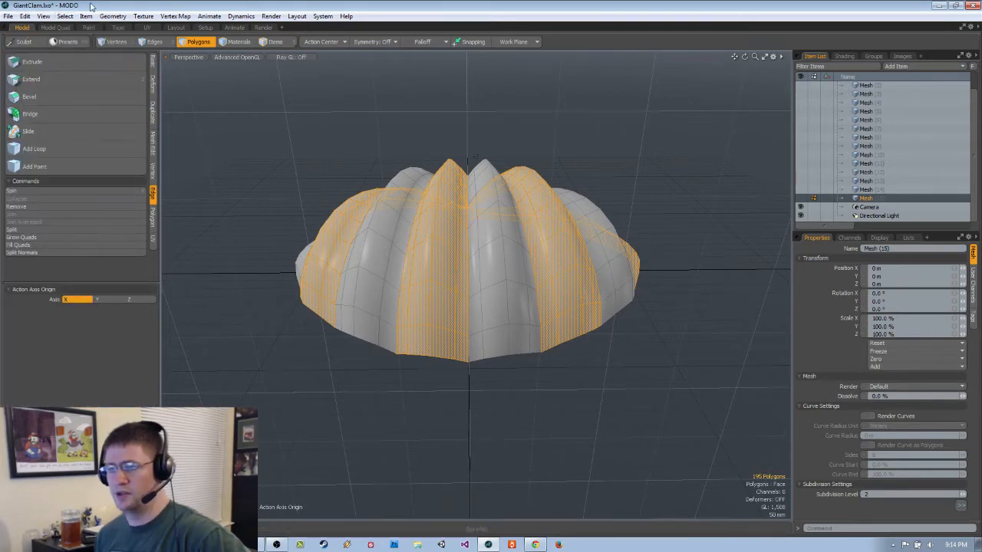
left_click(66, 16)
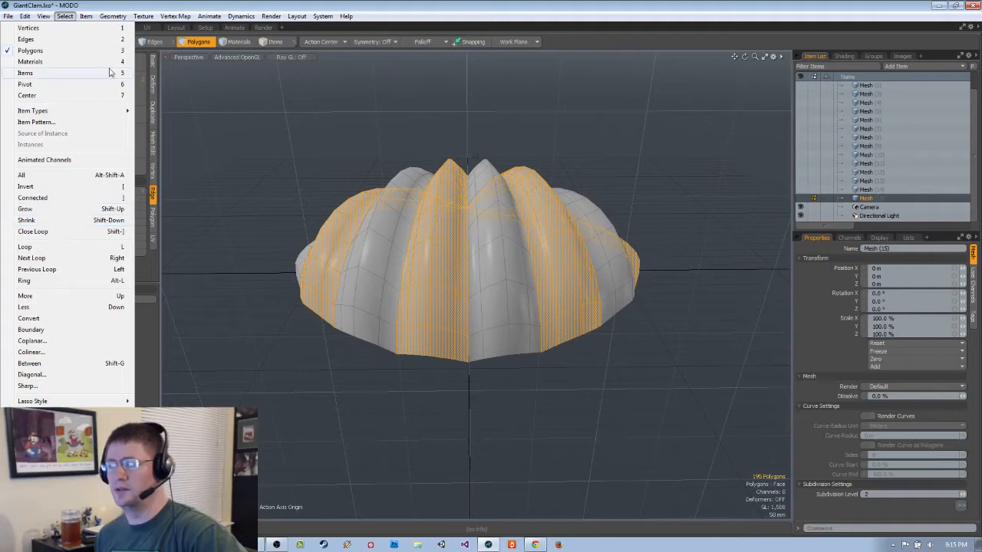
mouse_move(91, 16)
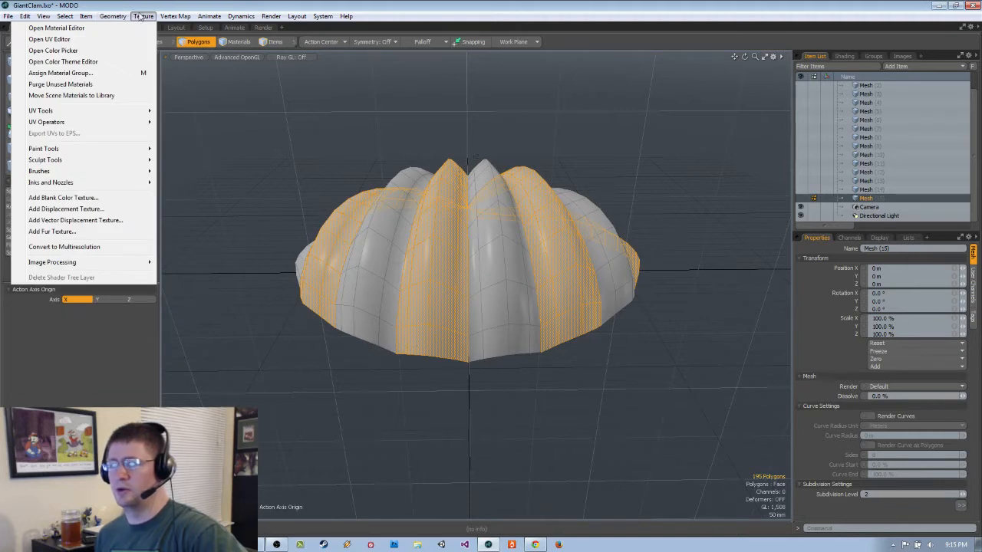
left_click(189, 4)
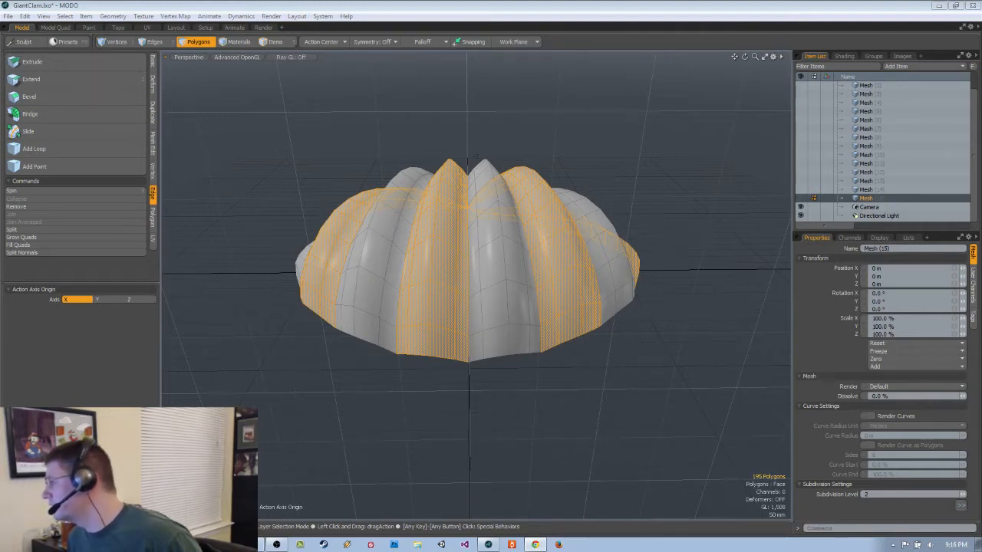
left_click(112, 16)
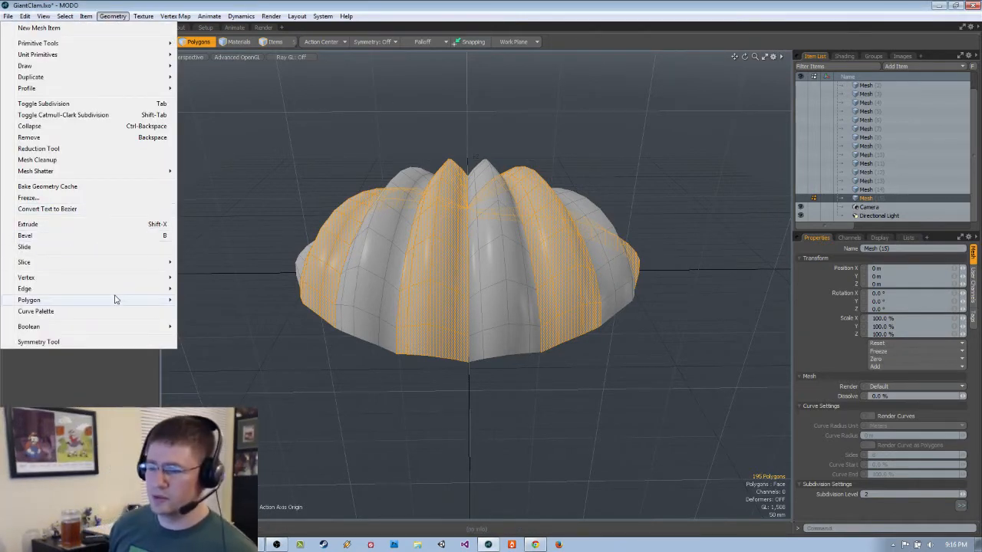
mouse_move(114, 299)
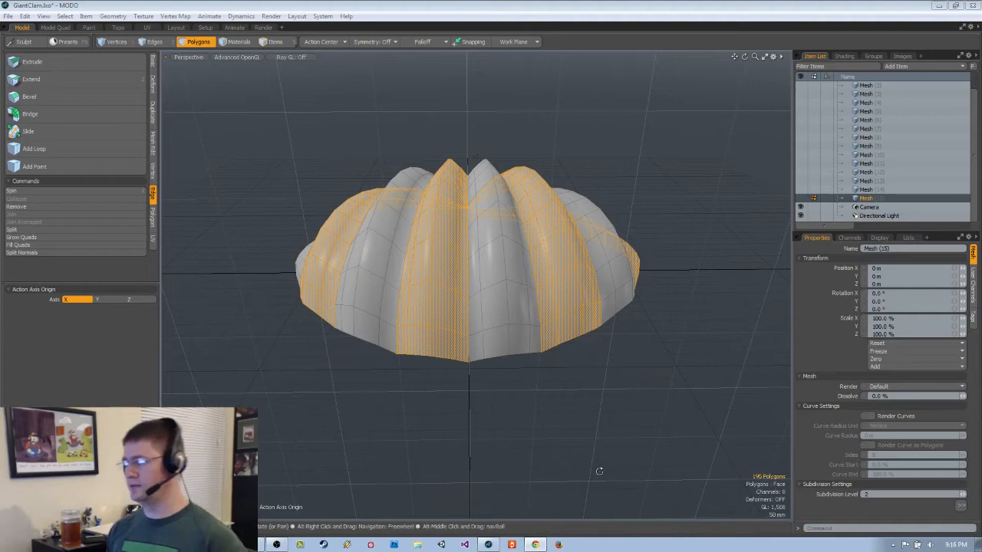
- Assign the selected alternating ribs of the upper shell to a polygon smoothing group and clear the selection
mouse_move(610, 199)
left_mouse_down("alt")
mouse_move(627, 181)
mouse_move(606, 178)
mouse_move(605, 204)
left_mouse_up("alt")
left_click_drag(510, 258, 533, 259, "ctrl+alt")
left_click_drag(534, 259, 575, 289, "alt+shift")
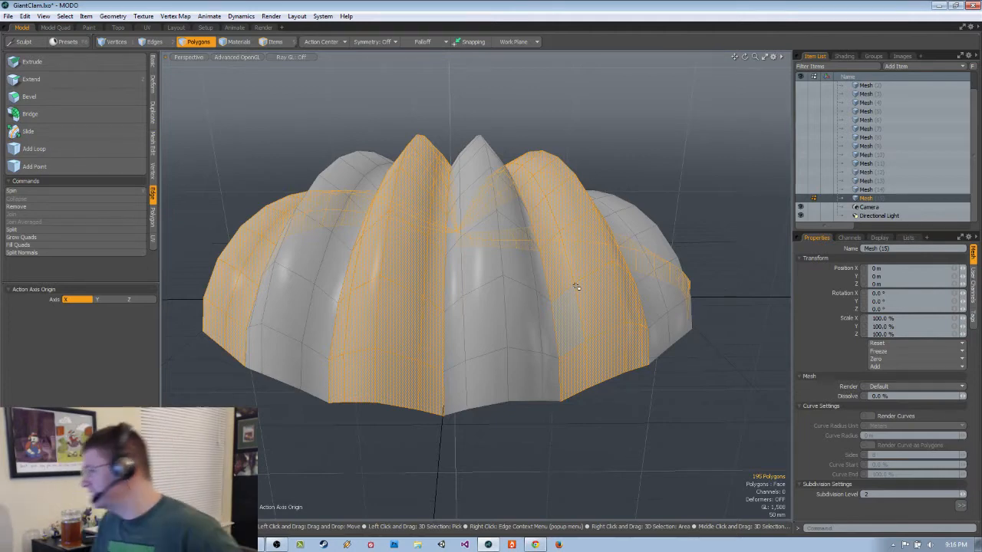
left_click_drag(614, 222, 572, 328, "alt")
scroll(544, 329, "up", 2)
scroll(564, 385, "down", 2)
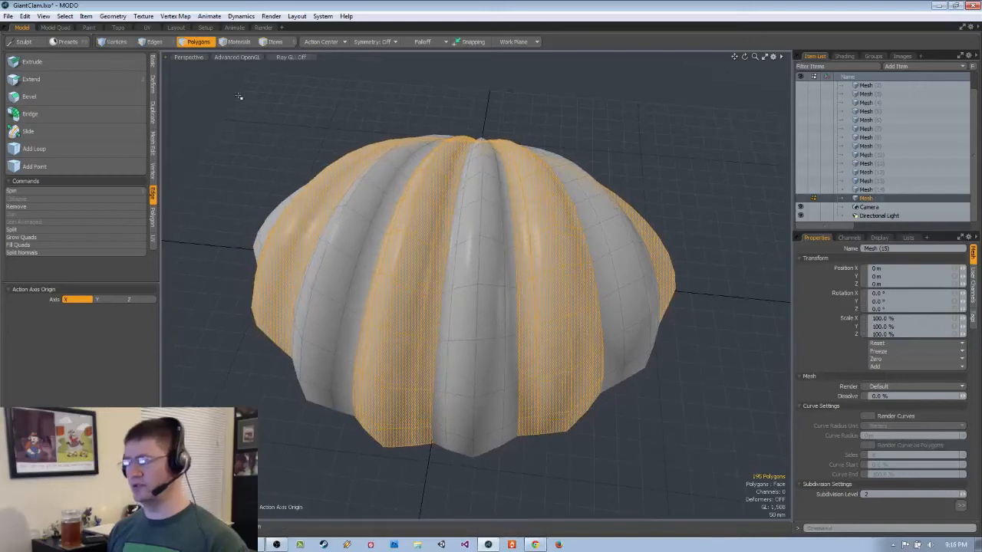
left_click(113, 16)
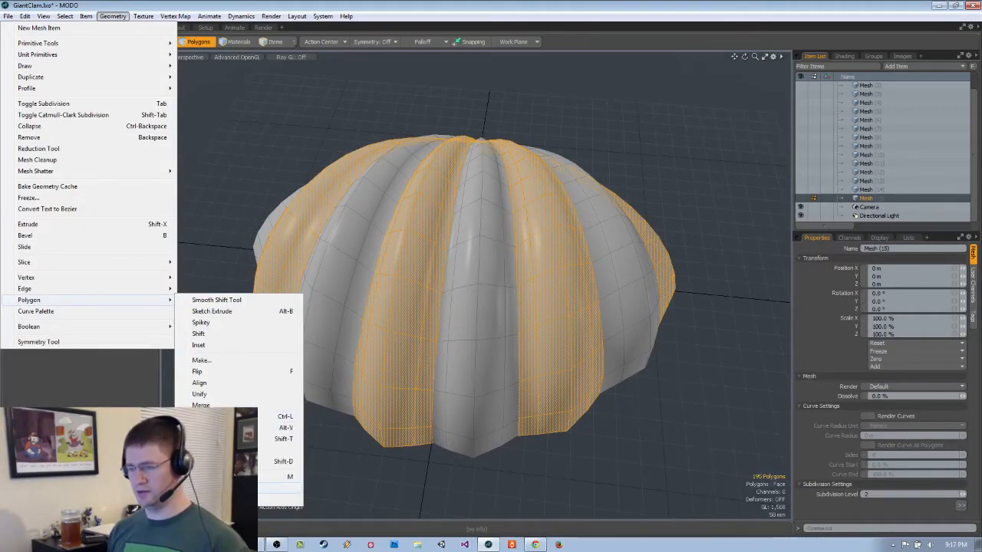
left_click(229, 500)
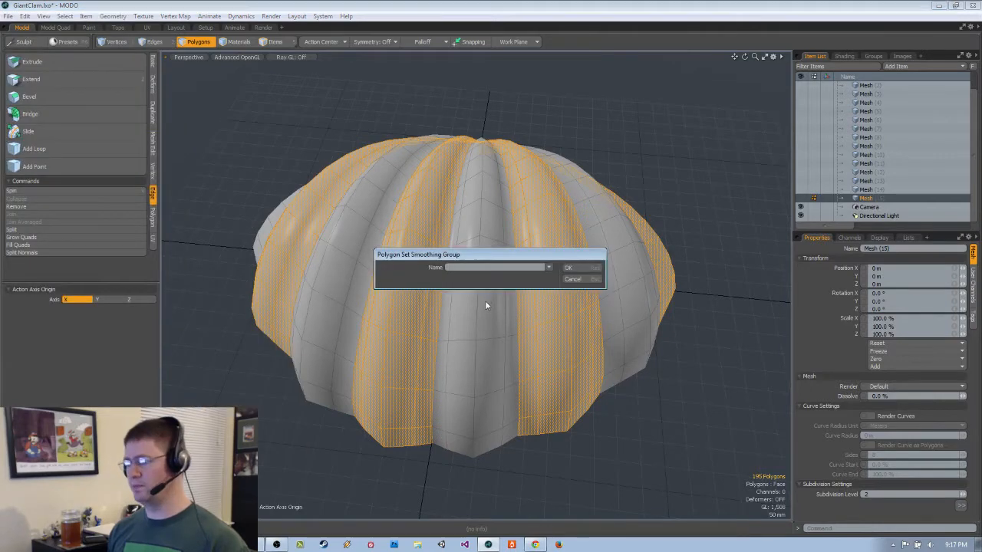
left_click(570, 269)
left_click_drag(488, 367, 497, 310, "alt")
scroll(500, 311, "down", 1)
left_click(578, 375)
left_click_drag(579, 375, 607, 168, "alt")
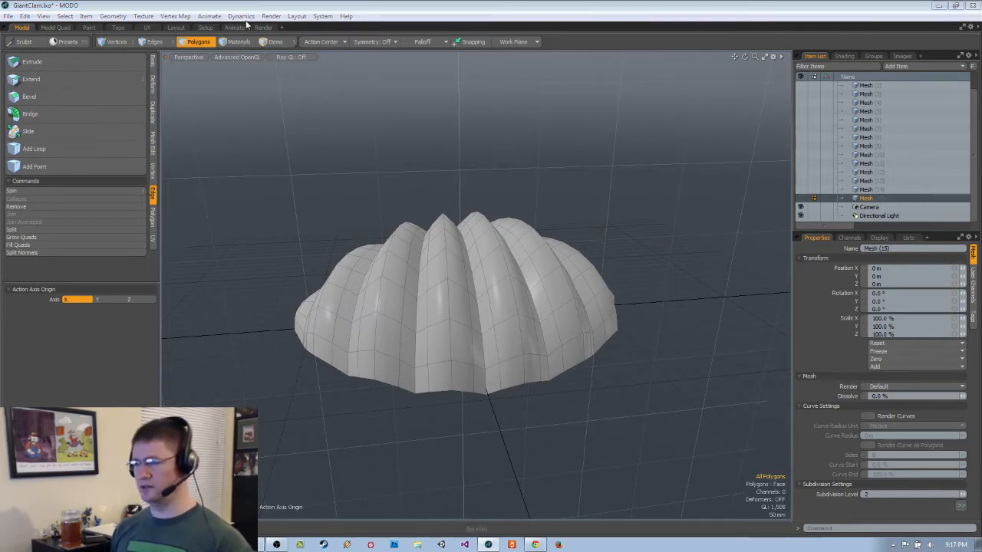
- Bring the lower shell half back into the mesh and isolate it by cutting out the upper half
left_click_drag(510, 164, 396, 392, "alt")
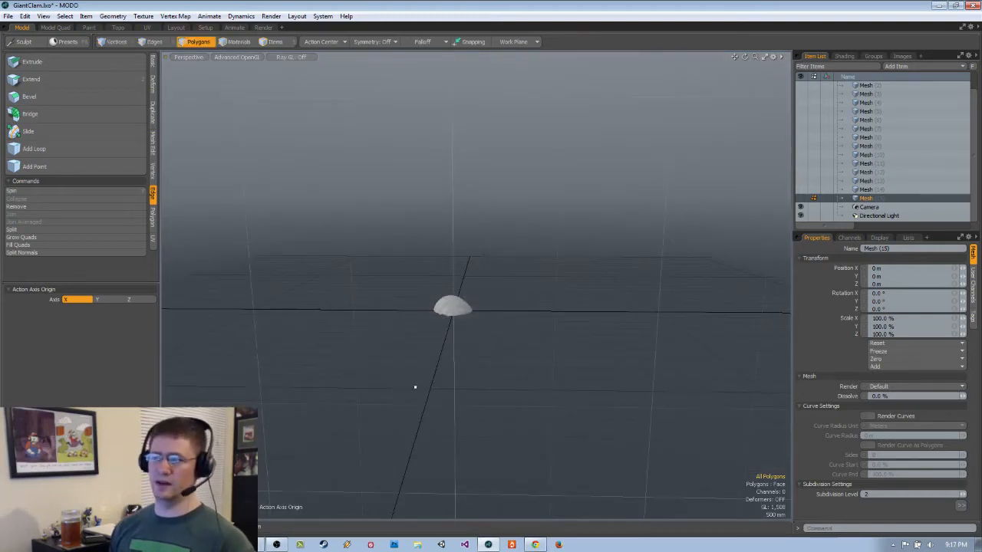
scroll(514, 287, "up", 10)
left_click_drag(502, 404, 565, 345, "alt")
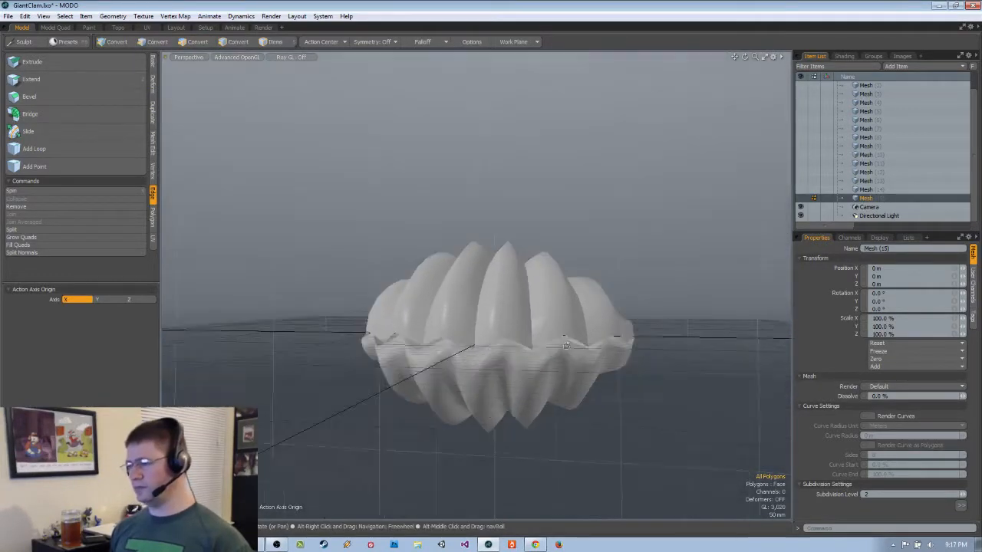
key("3")
double_click(502, 371)
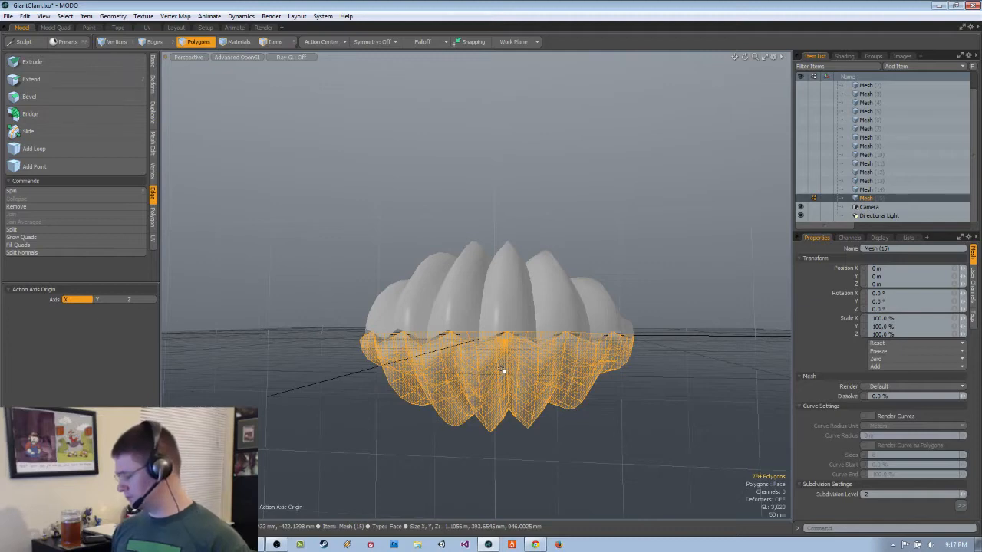
key("bracketleft")
key("Delete")
- Select the edge loop around the lower shell's rim and split it to separate the inner and outer surfaces
left_click_drag(503, 371, 454, 462, "alt")
key("space")
key("space")
left_click(420, 263)
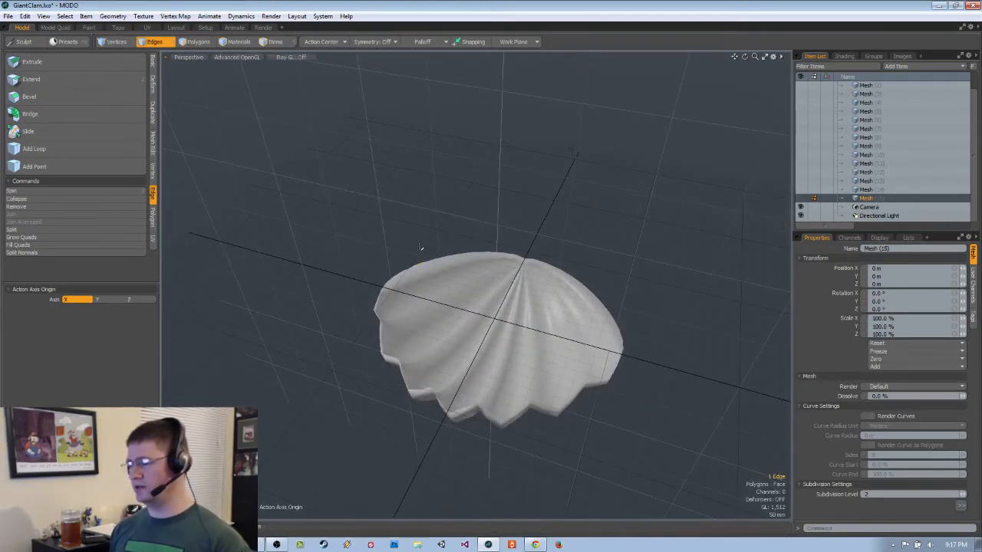
left_click_drag(417, 240, 127, 172, "alt")
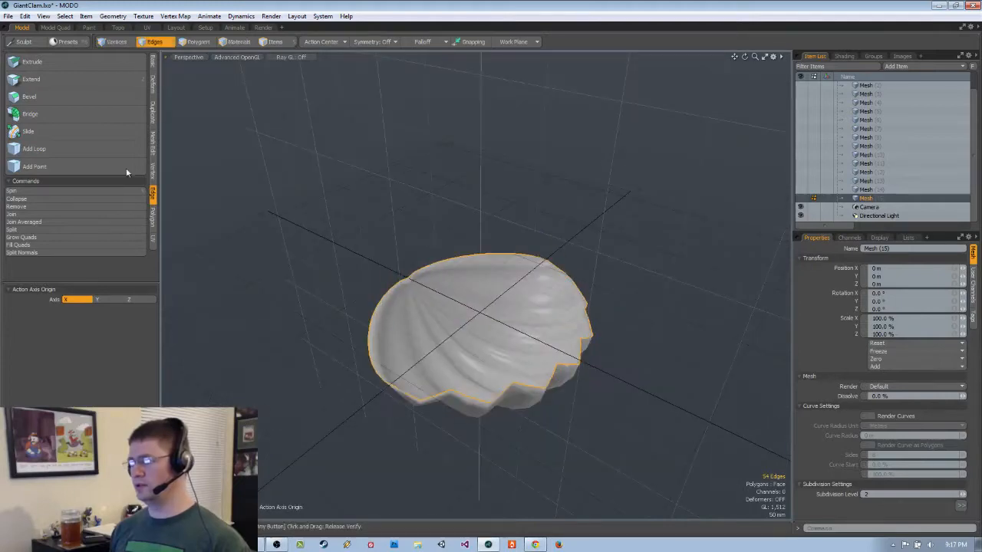
left_click(51, 231)
- Select starting polygons on alternating ribs of the lower shell's outer surface and expand them into full-length strips
mouse_move(486, 286)
left_mouse_down("alt")
mouse_move(478, 215)
mouse_move(499, 285)
mouse_move(469, 256)
mouse_move(483, 269)
left_mouse_up("alt")
key("3")
scroll(513, 307, "up", 3)
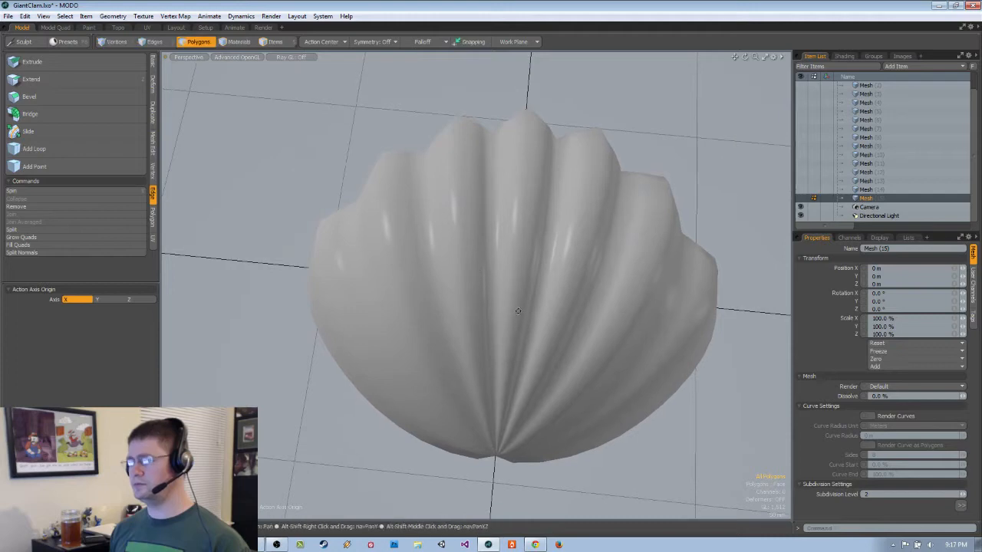
key("g")
left_click_drag(629, 305, 537, 280, "alt")
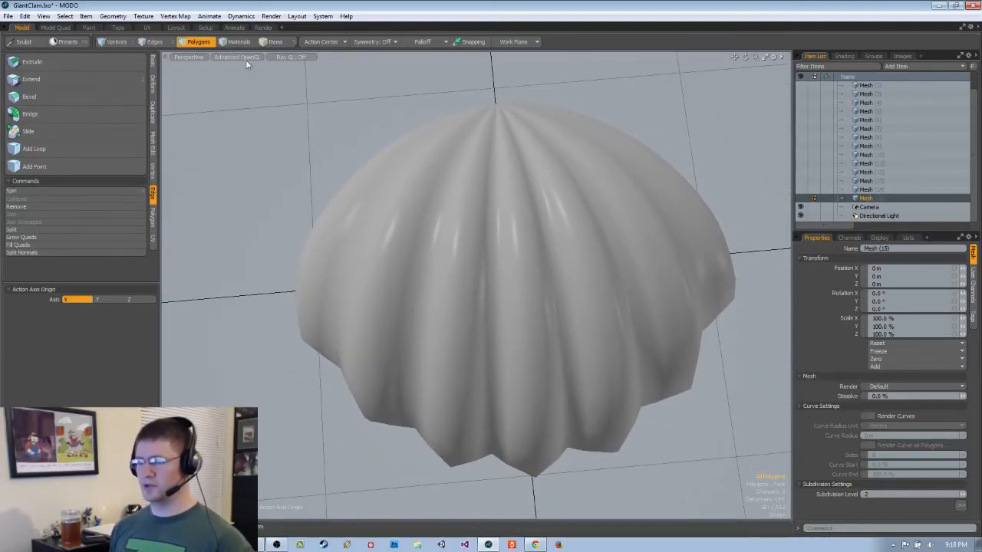
mouse_move(559, 234)
left_mouse_down("alt")
mouse_move(406, 287)
mouse_move(383, 332)
left_mouse_up("alt")
mouse_move(525, 309)
left_mouse_down("alt+shift")
mouse_move(453, 307)
mouse_move(476, 286)
mouse_move(478, 333)
left_mouse_up("alt+shift")
left_click_drag(517, 308, 384, 310, "alt+shift")
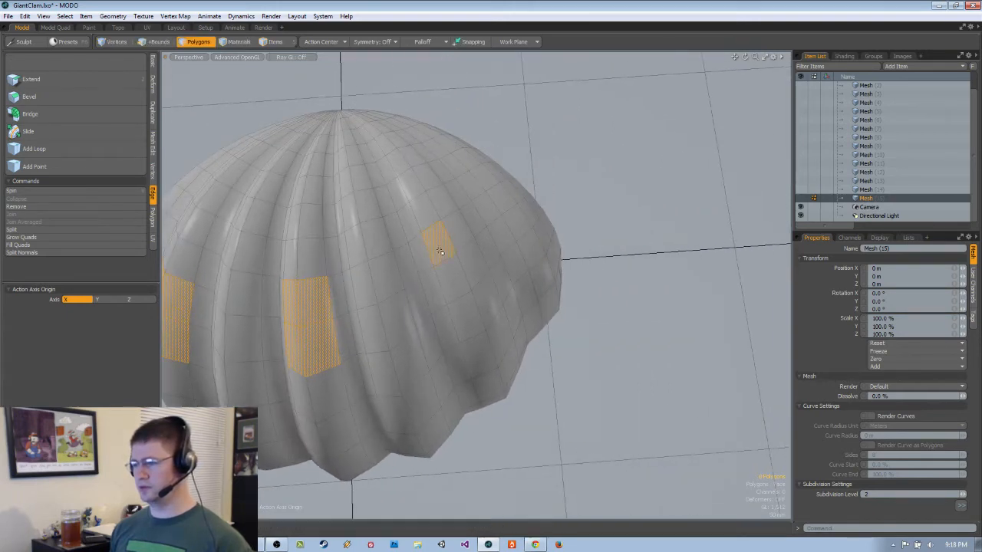
left_click_drag(463, 238, 529, 330, "alt")
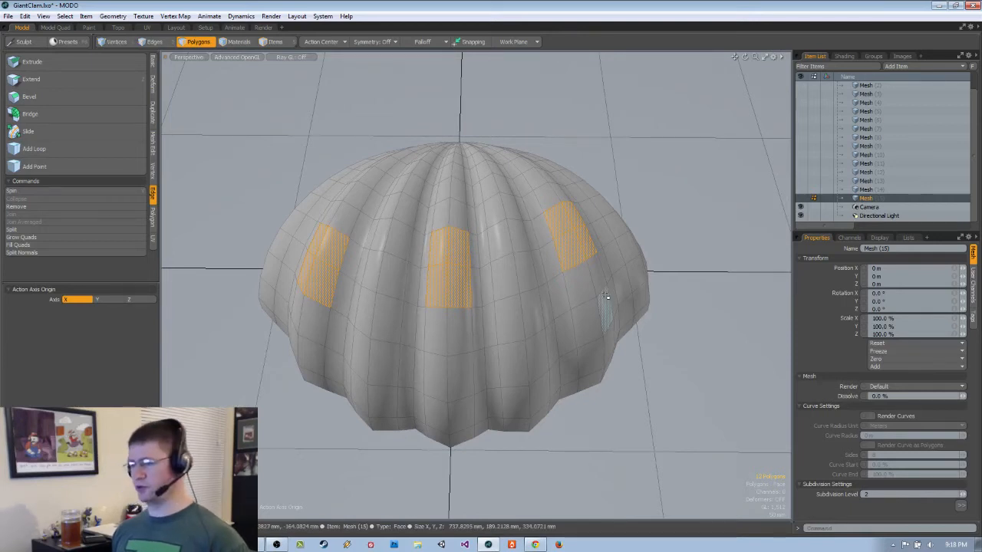
key("l")
key("shift+Up")
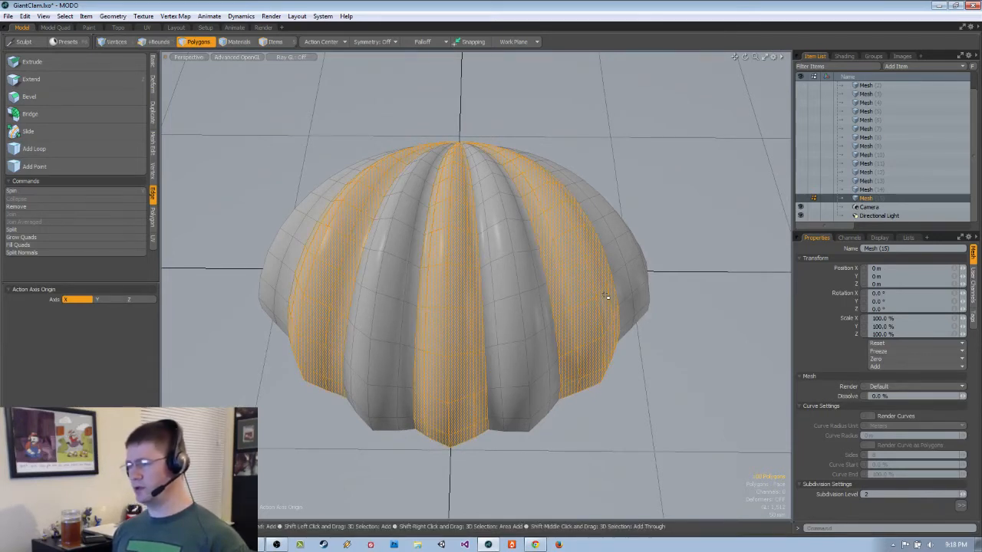
- Set a smoothing group for the selected alternating ribs of the lower shell, then deselect them
left_click(113, 16)
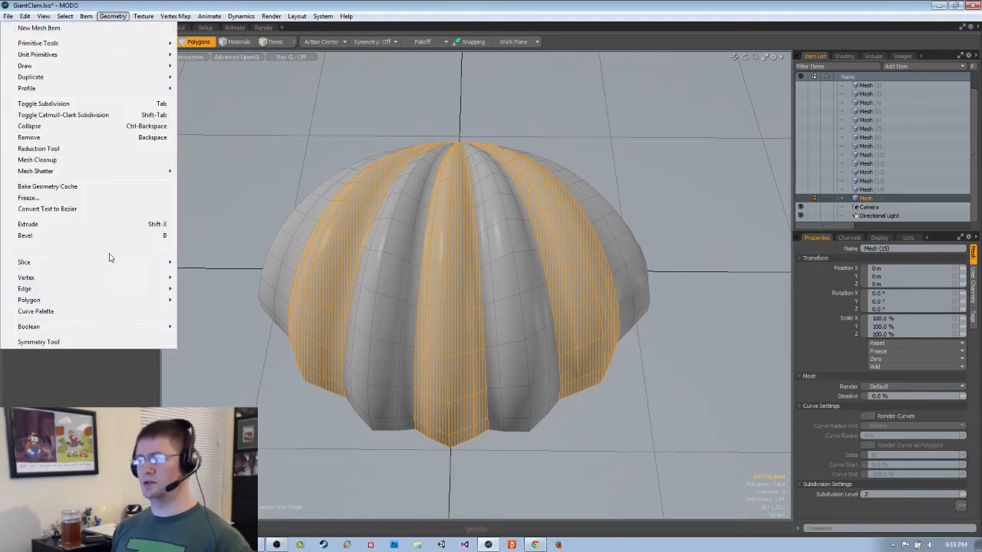
mouse_move(109, 327)
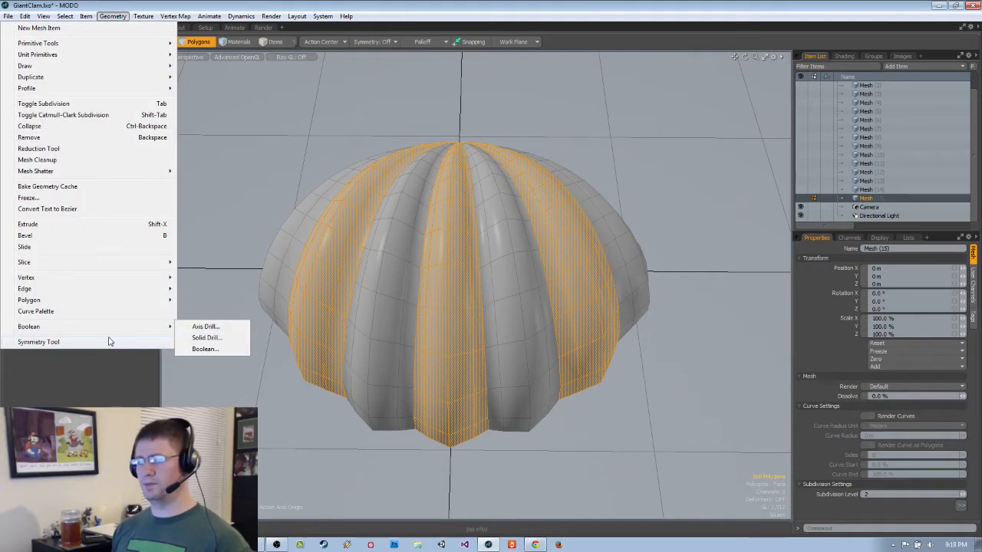
mouse_move(111, 307)
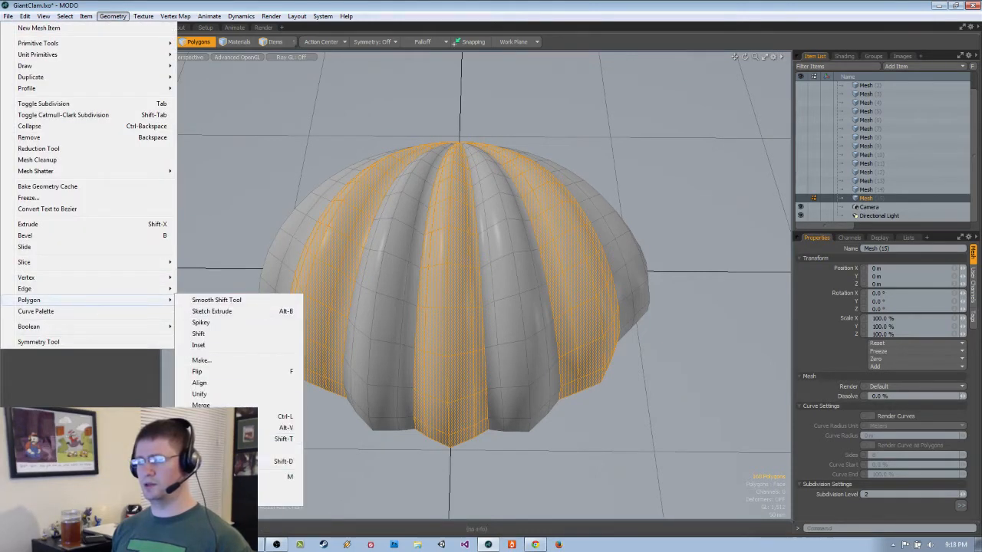
left_click(230, 499)
left_click(570, 268)
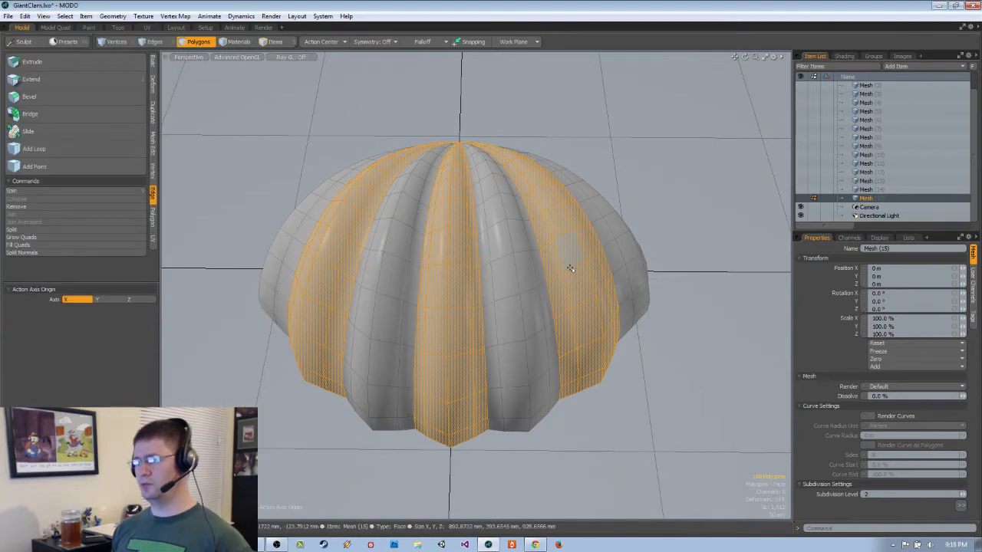
left_click(113, 16)
mouse_move(110, 301)
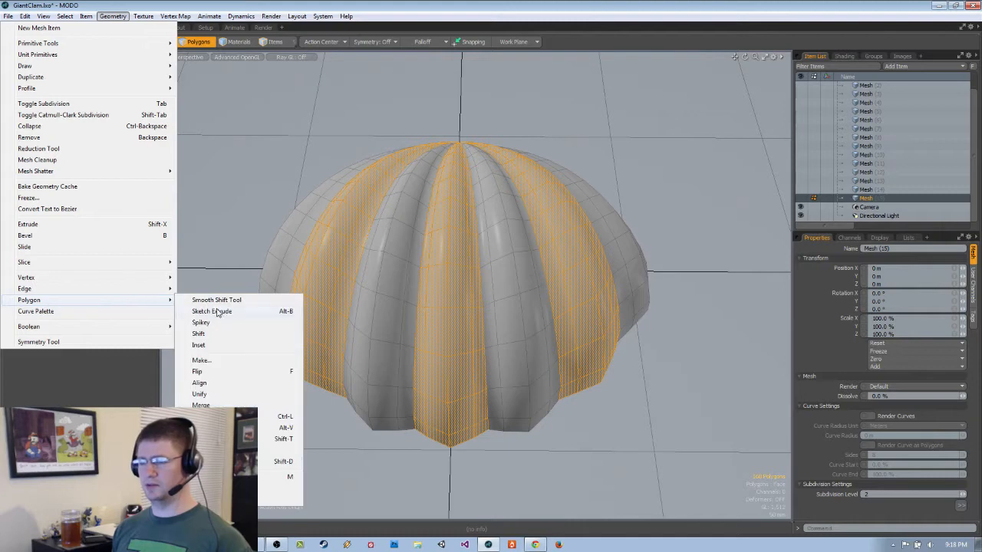
left_click(231, 499)
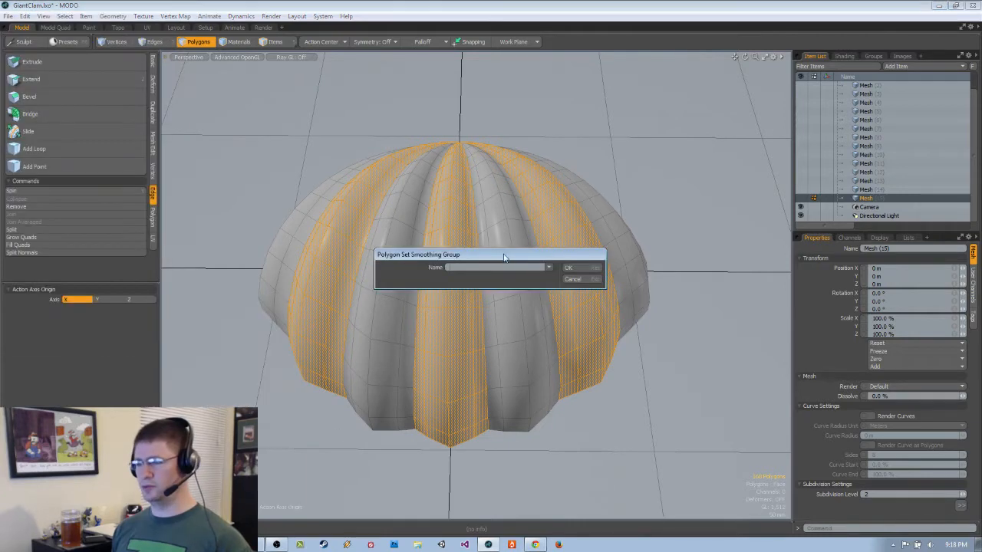
left_click(573, 269)
left_click_drag(693, 353, 656, 449, "alt")
left_click(507, 481)
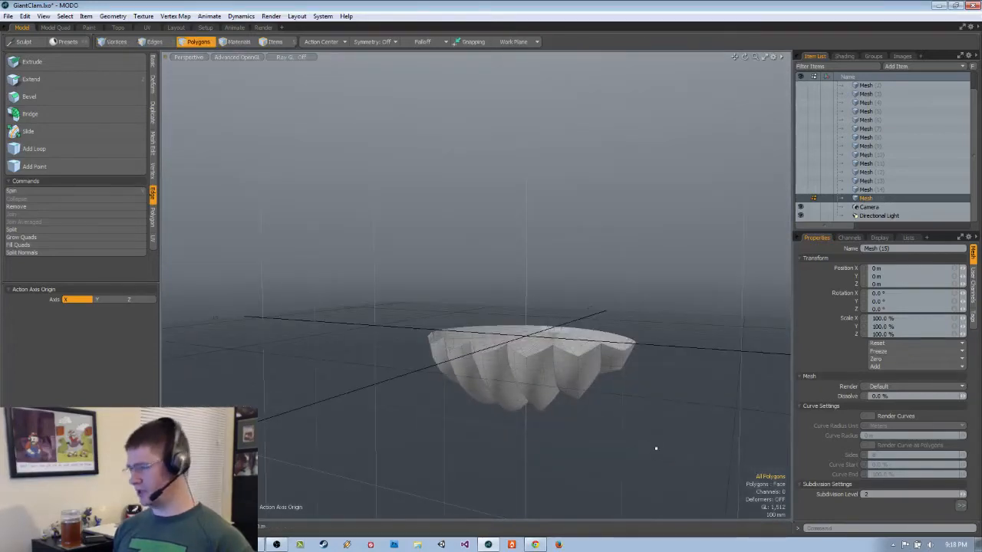
- Paste the upper shell half back into the mesh, select the connected lower shell polygons and merge their vertices
key("ctrl+v")
left_click_drag(559, 370, 508, 404, "alt")
scroll(543, 326, "up", 2)
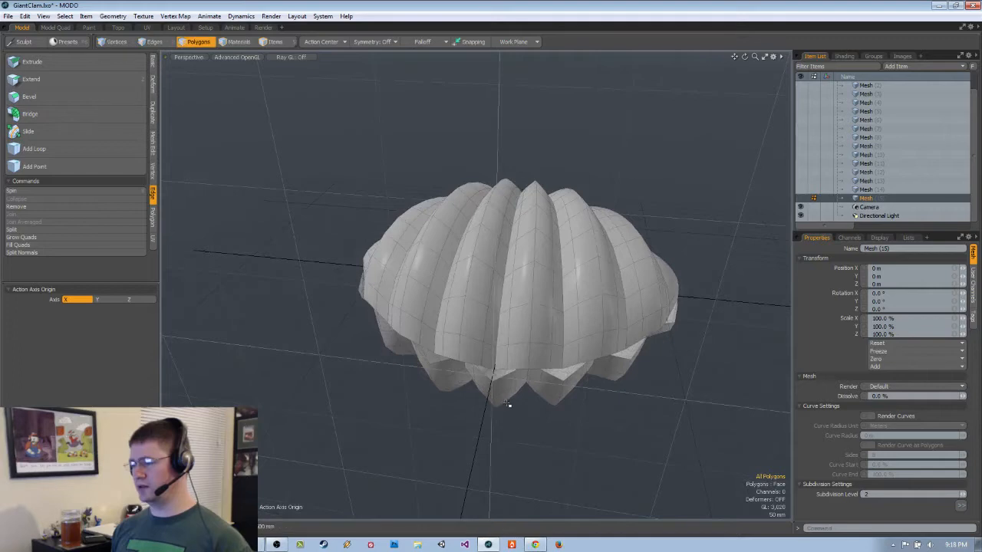
key("bracketright")
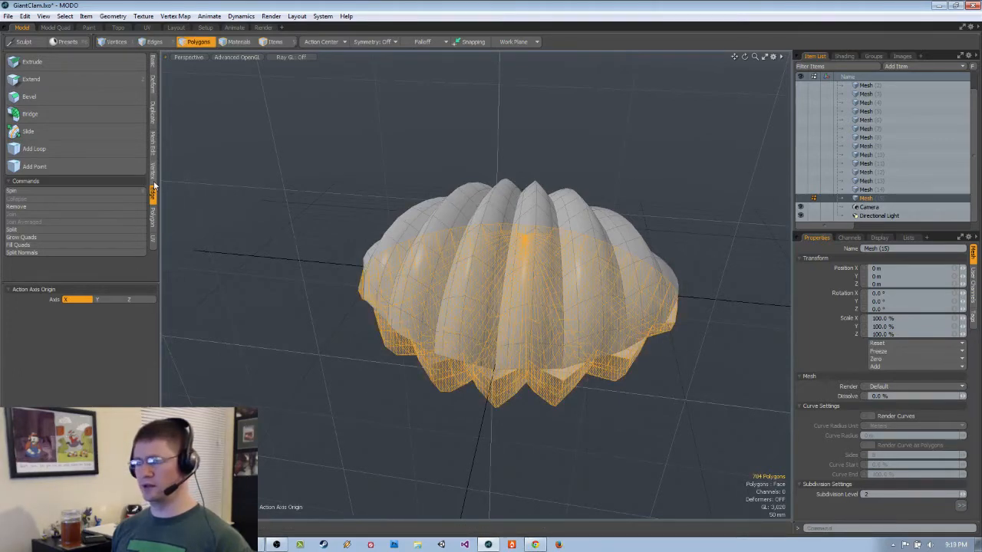
left_click(153, 172)
left_click(56, 231)
left_click(570, 257)
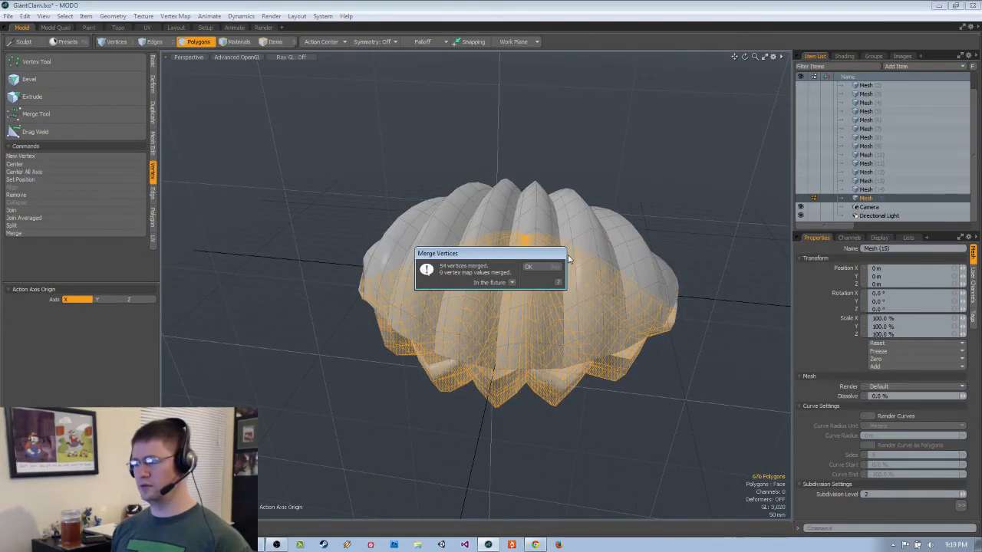
left_click(535, 269)
- Add the connected outer surface of the lower shell to the selection and merge vertices again with the Automatic range
left_click_drag(531, 301, 505, 265, "alt")
scroll(478, 308, "up", 5)
left_click(473, 320)
left_click_drag(473, 321, 488, 252, "alt")
double_click(488, 252, "shift")
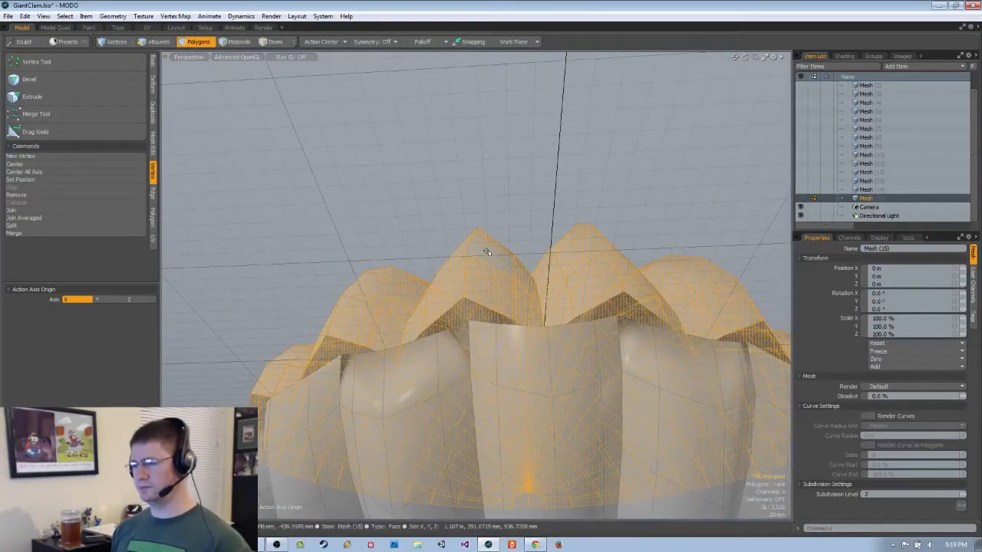
left_click(56, 234)
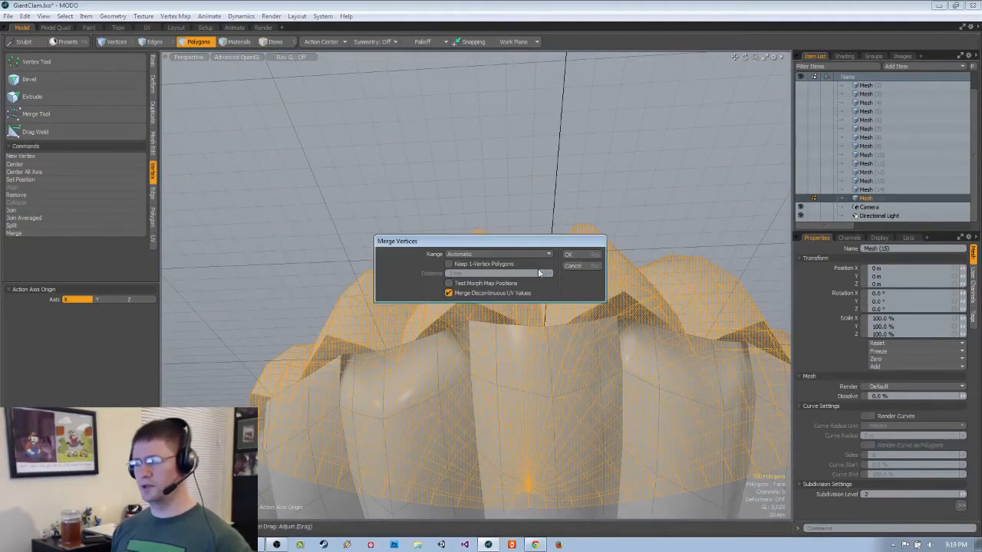
left_click(577, 258)
left_click(531, 267)
- Hide the upper shell half and select the polygon loops around the inner rim of the lower half
left_click_drag(530, 268, 481, 292, "alt")
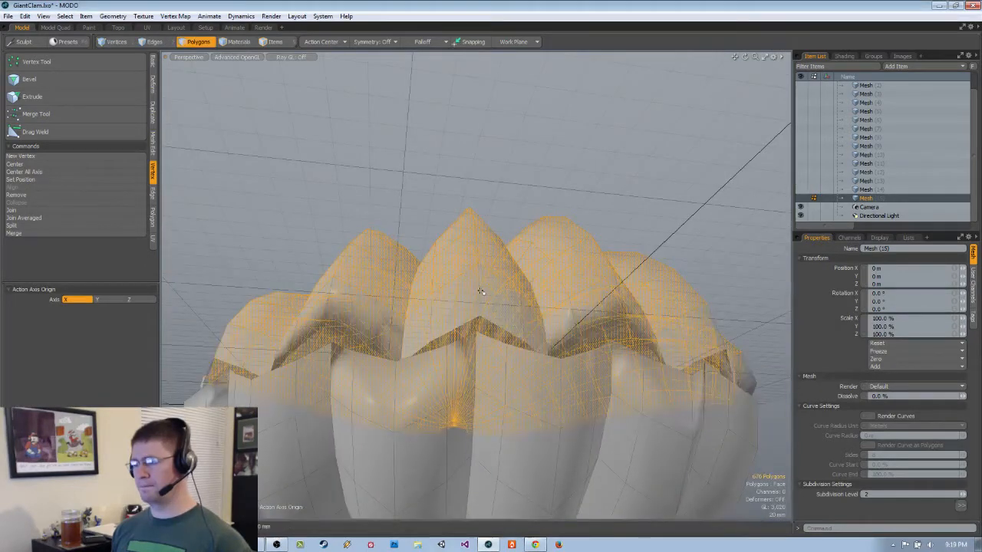
key("Delete")
left_click_drag(480, 288, 414, 307, "alt")
left_click(345, 123)
left_click(361, 123, "shift")
left_click_drag(436, 139, 453, 156, "alt")
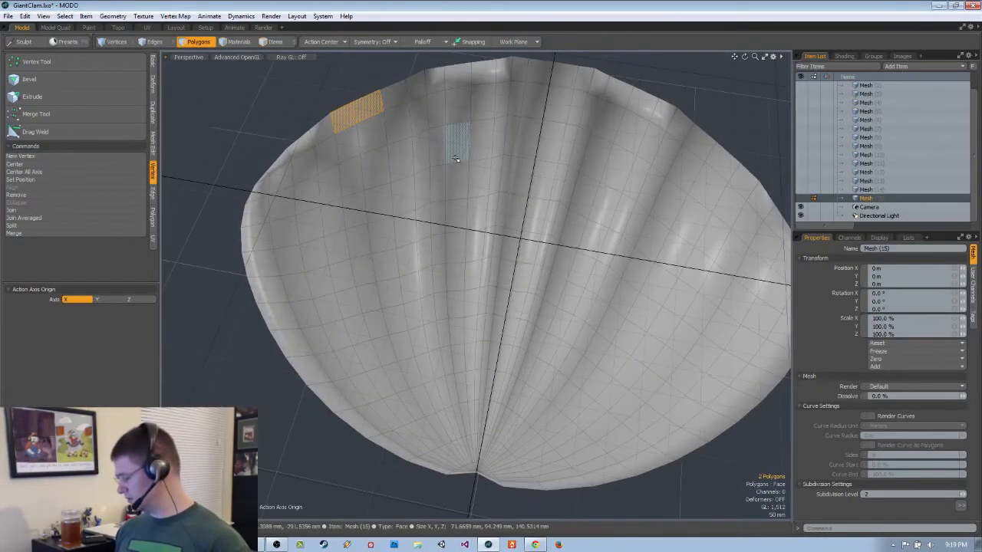
key("l")
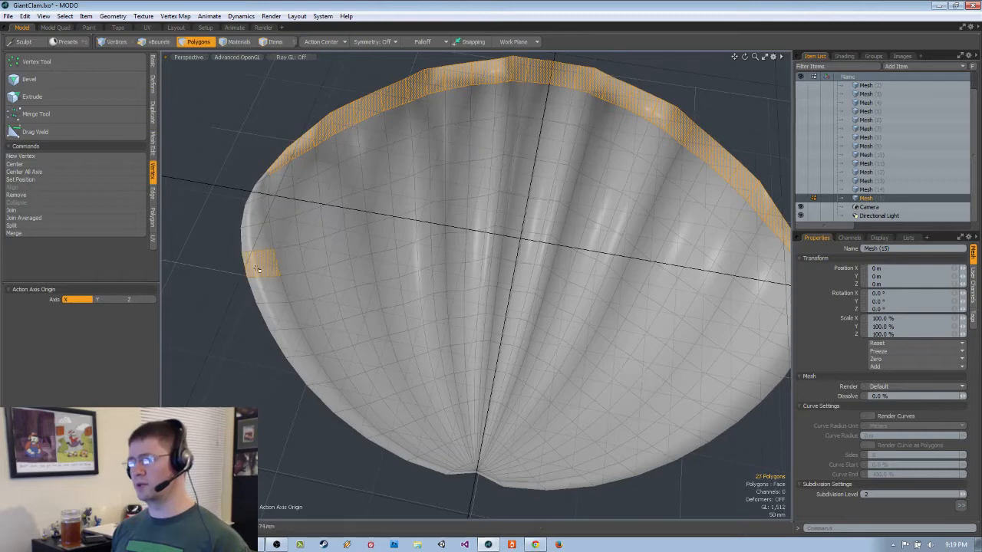
key("l")
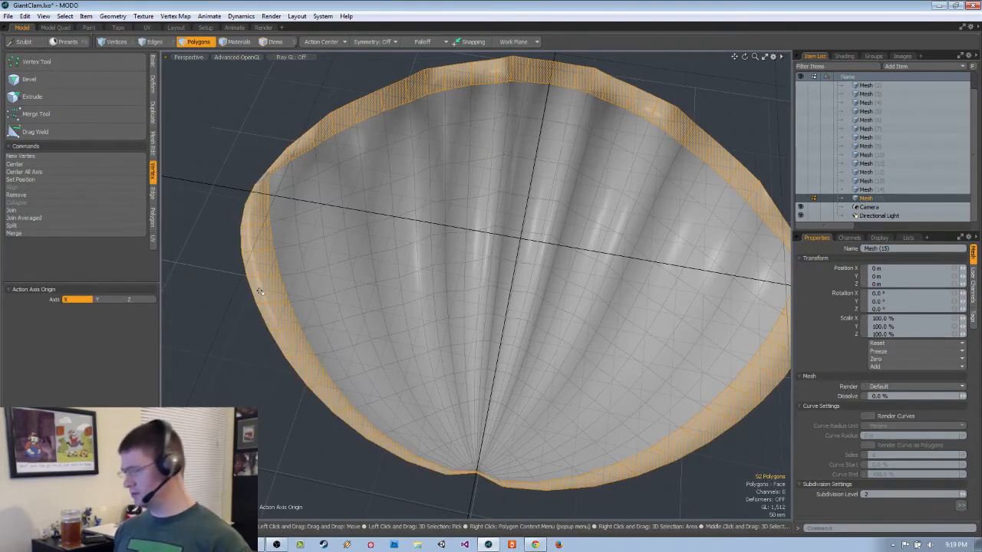
- Add the lower half's connected inner surface to the rim selection
left_click_drag(277, 189, 409, 247, "ctrl+alt")
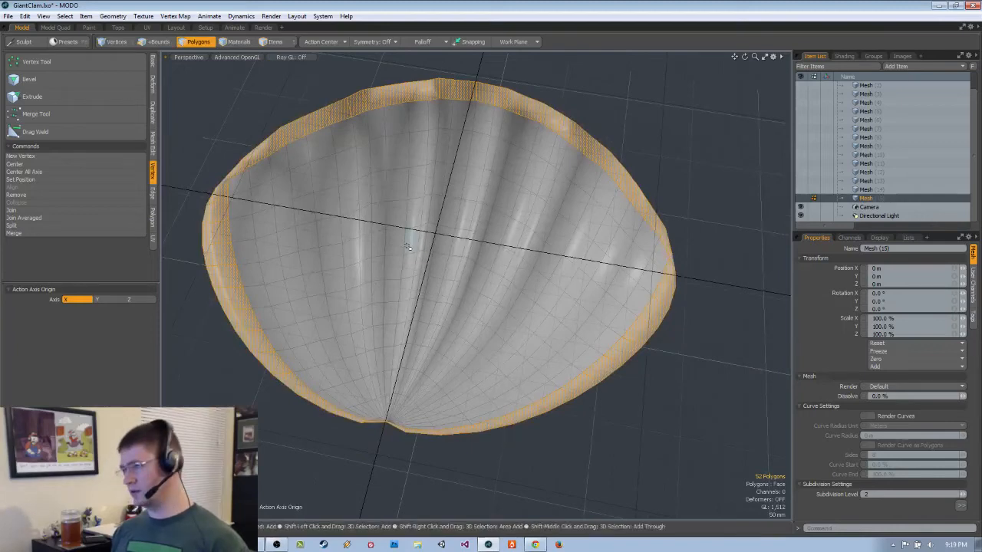
double_click(408, 247, "shift")
left_click_drag(408, 246, 317, 160, "alt")
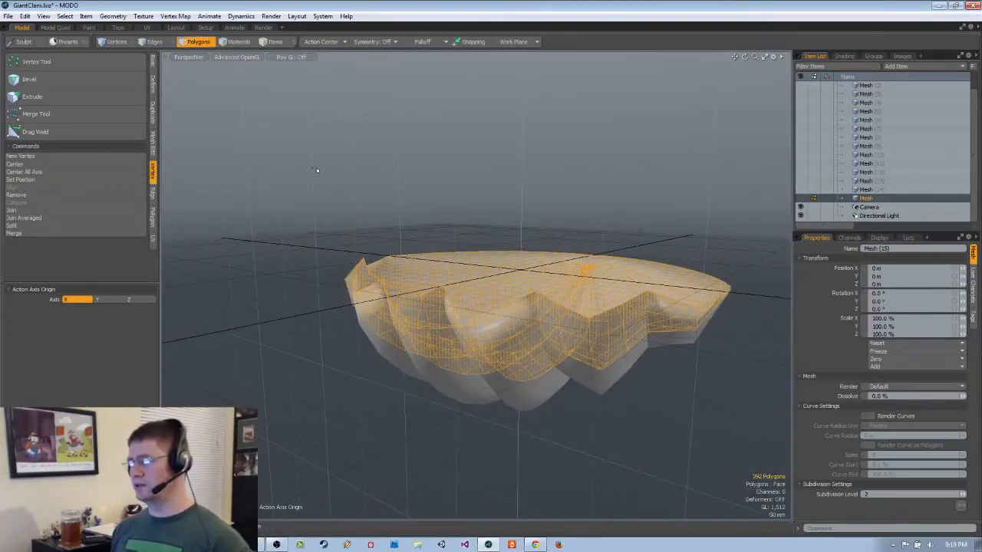
- Assign smoothing group 3 to the selected rim and inner surface of the lower shell
left_click(113, 16)
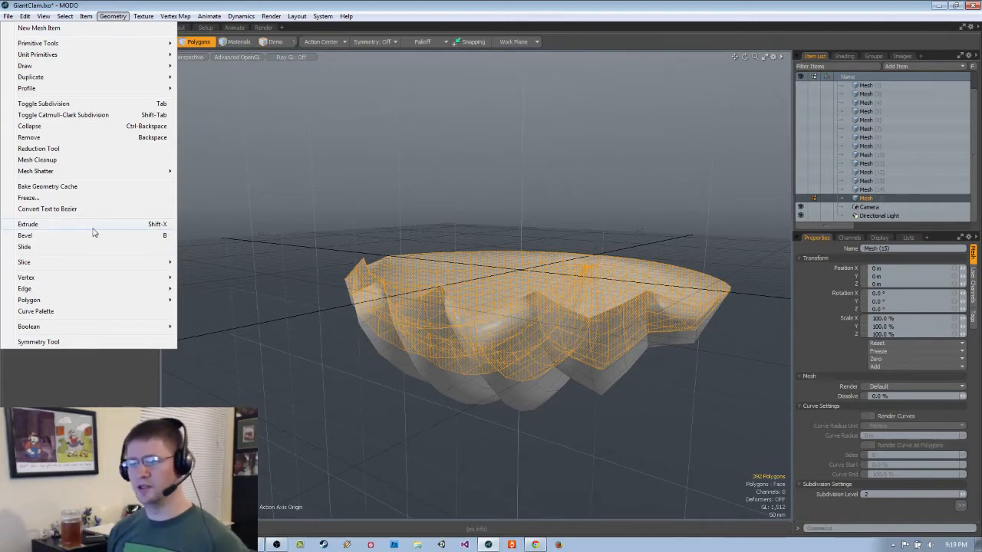
mouse_move(72, 303)
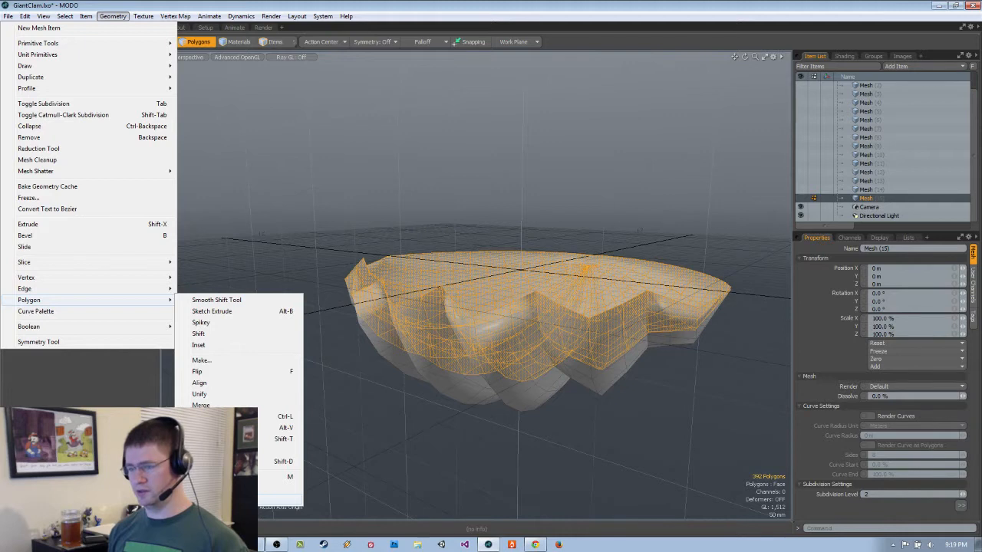
left_click(222, 499)
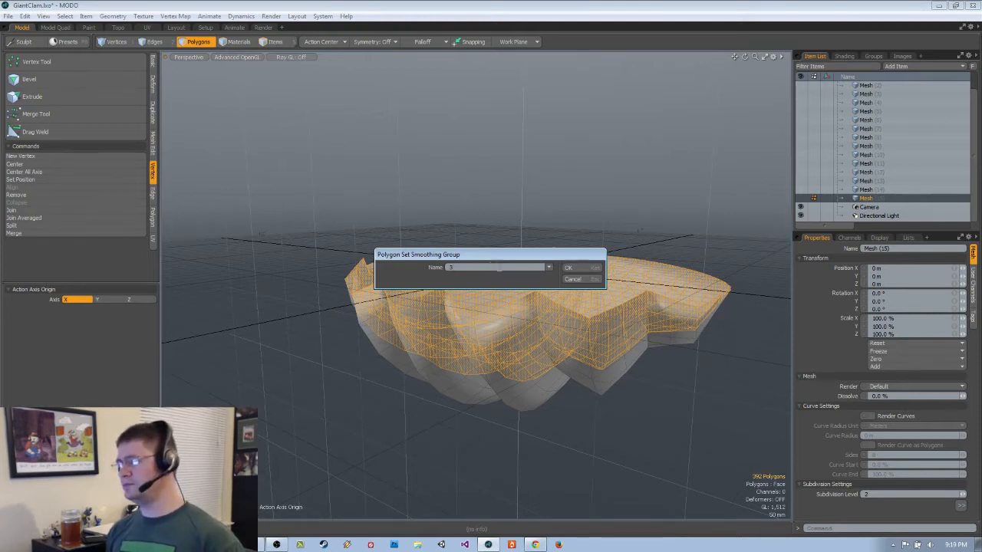
left_click_drag(497, 261, 485, 183)
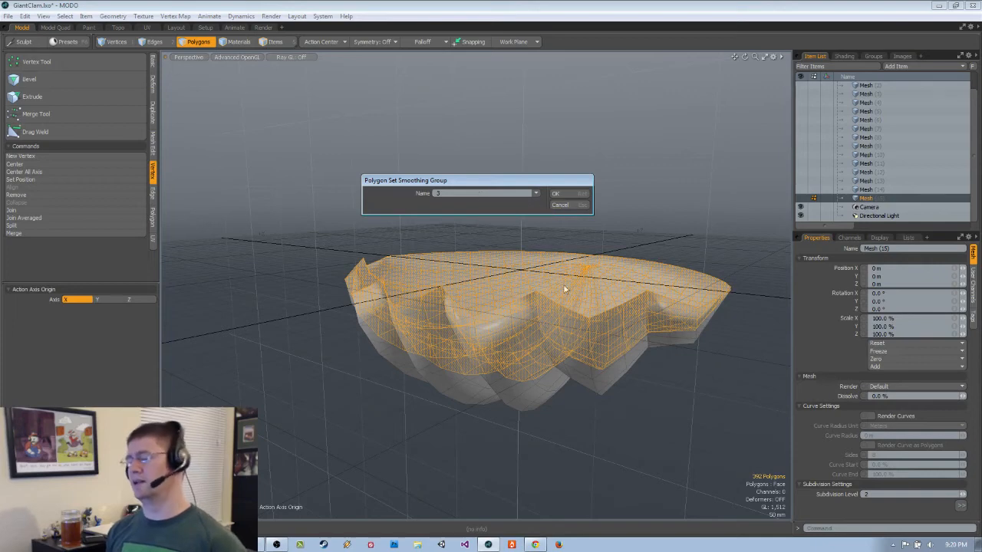
left_click(567, 195)
- Unhide the upper shell half, select the connected lower half and hide it
left_click_drag(567, 202, 406, 306, "alt")
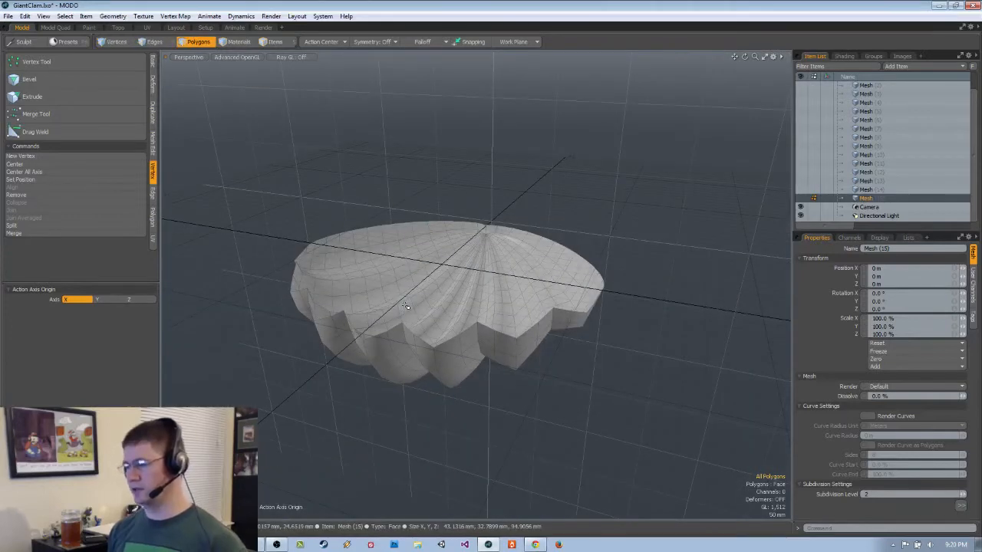
key("u")
scroll(421, 250, "up", 3)
left_click_drag(421, 251, 424, 264, "alt")
double_click(431, 226)
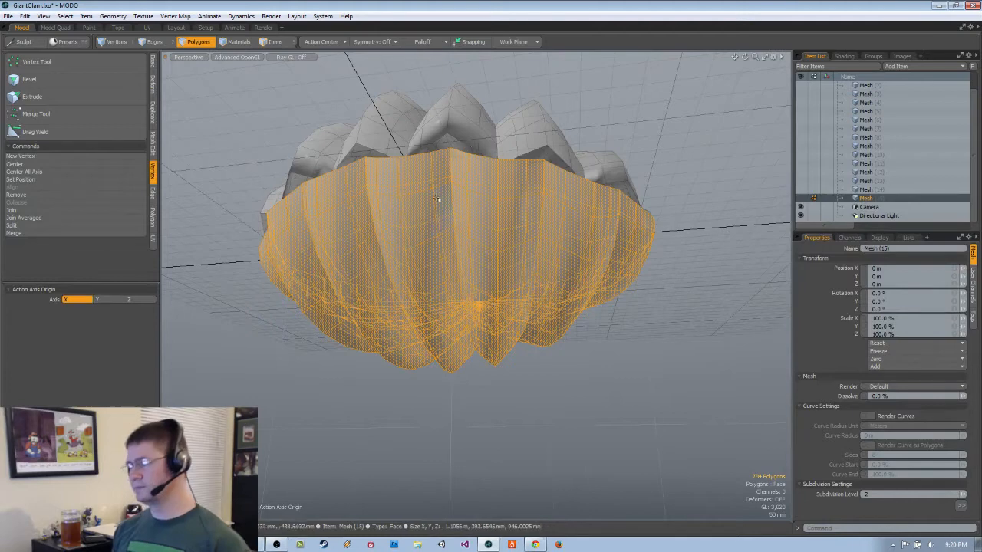
double_click(475, 150)
key("[")
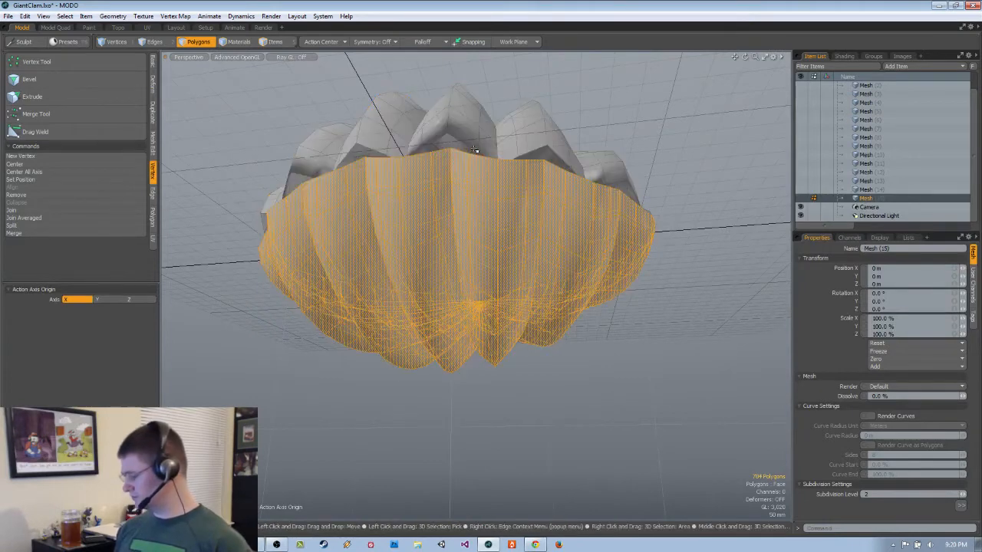
key("h")
- Select the upper shell's inner surface together with its rim by inverting a rim and outer-surface selection and expanding the result
left_click_drag(476, 150, 453, 180, "alt")
scroll(423, 287, "up", 3)
left_click(376, 162)
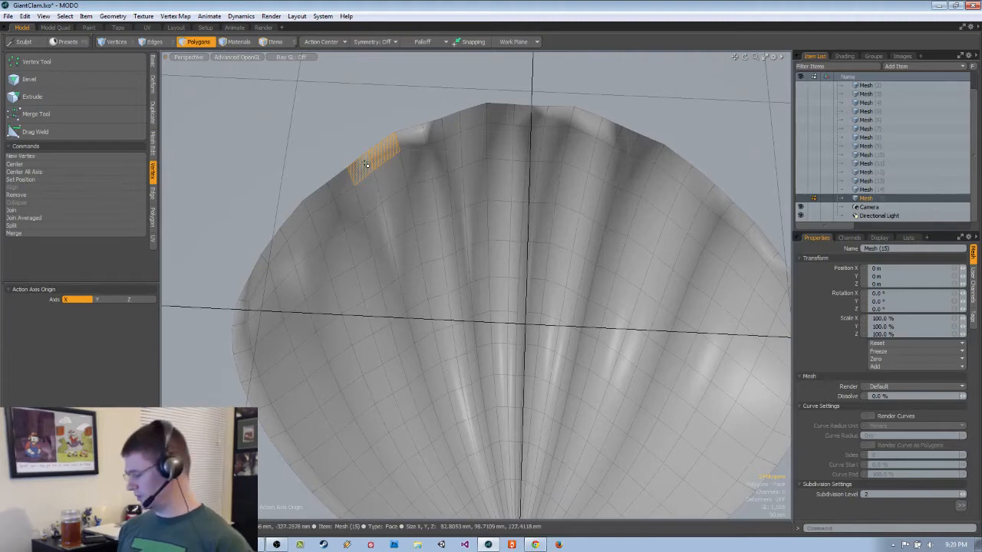
key("l")
left_click_drag(355, 368, 411, 292, "alt+shift")
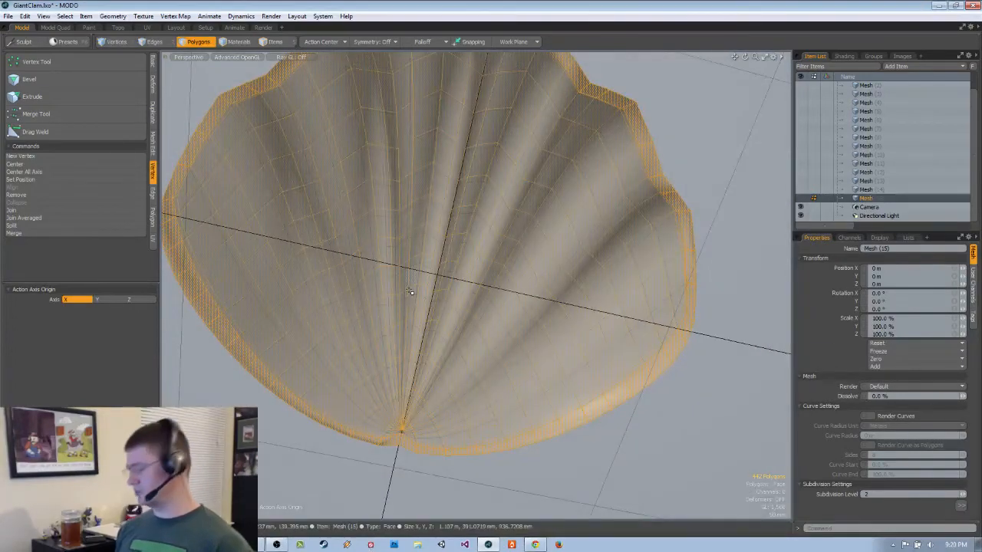
key("bracketleft")
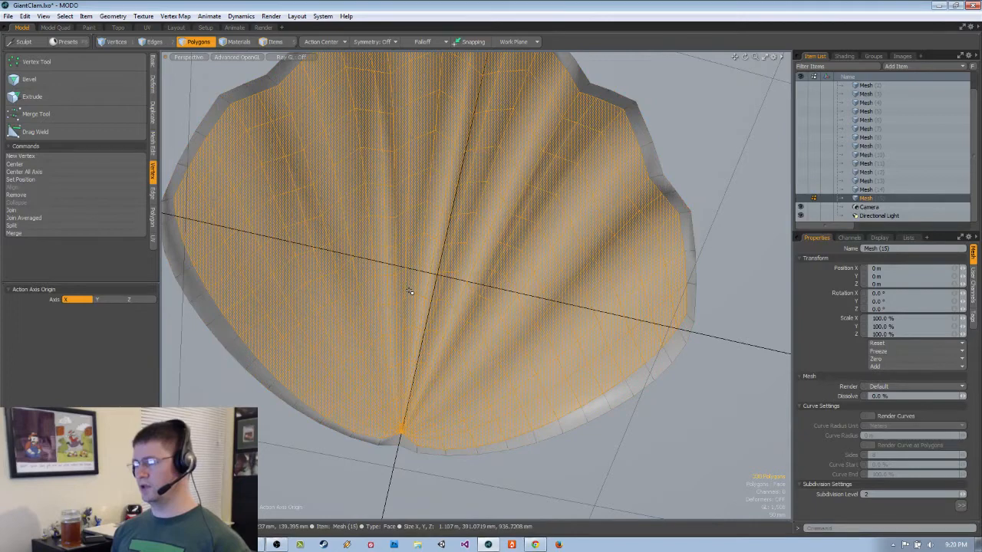
key("shift+h")
left_click_drag(409, 290, 462, 334, "alt")
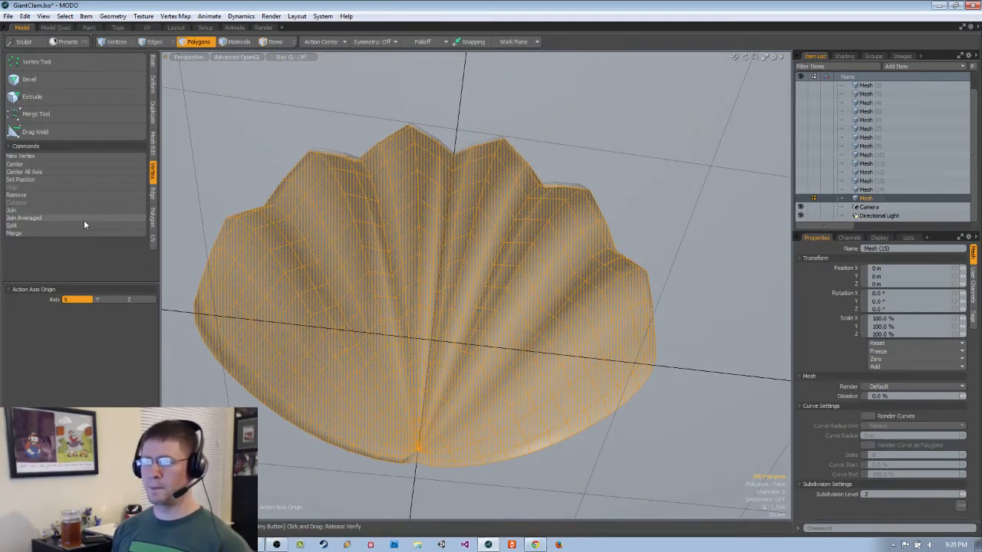
- Set a smoothing group for the selected inner surface and rim of the upper shell, and clear the selection
left_click(108, 17)
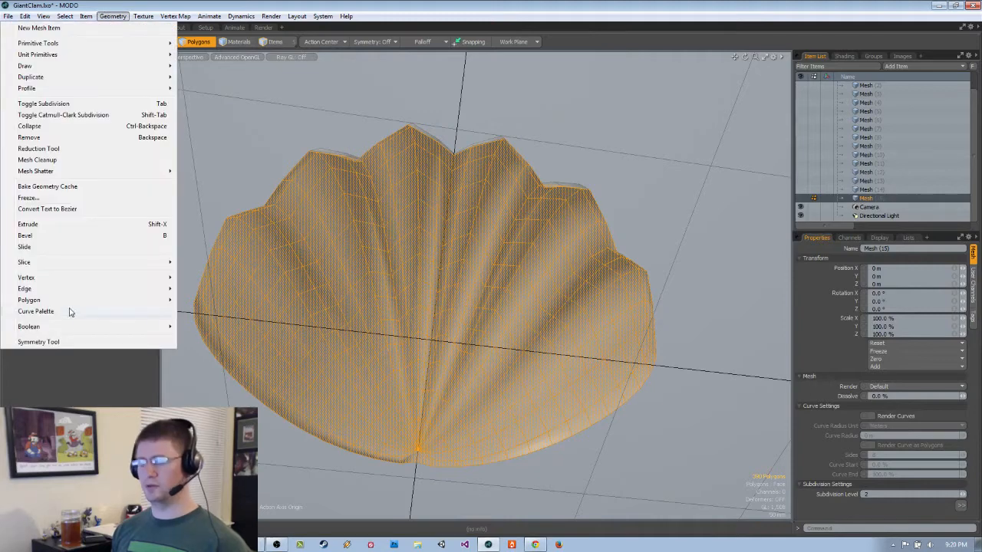
mouse_move(77, 303)
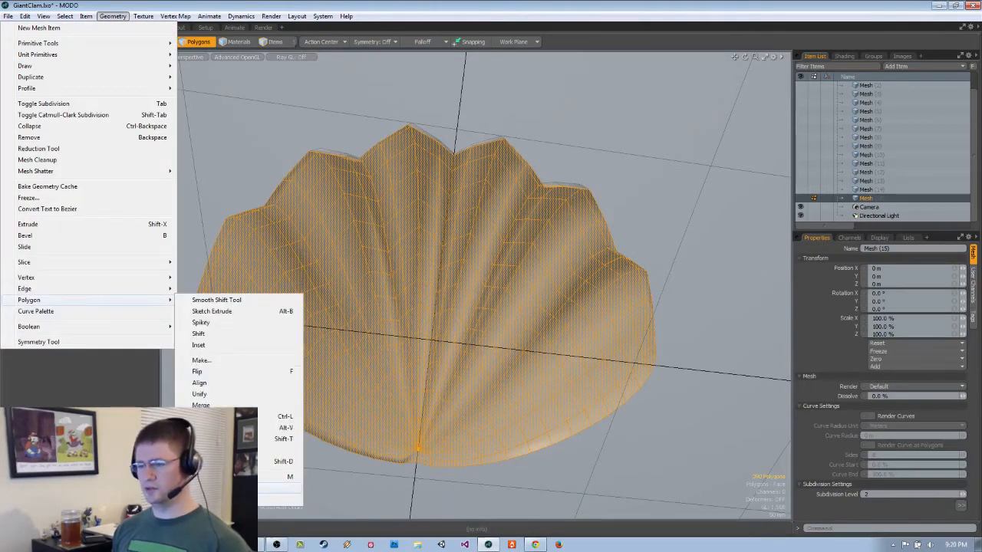
left_click(230, 499)
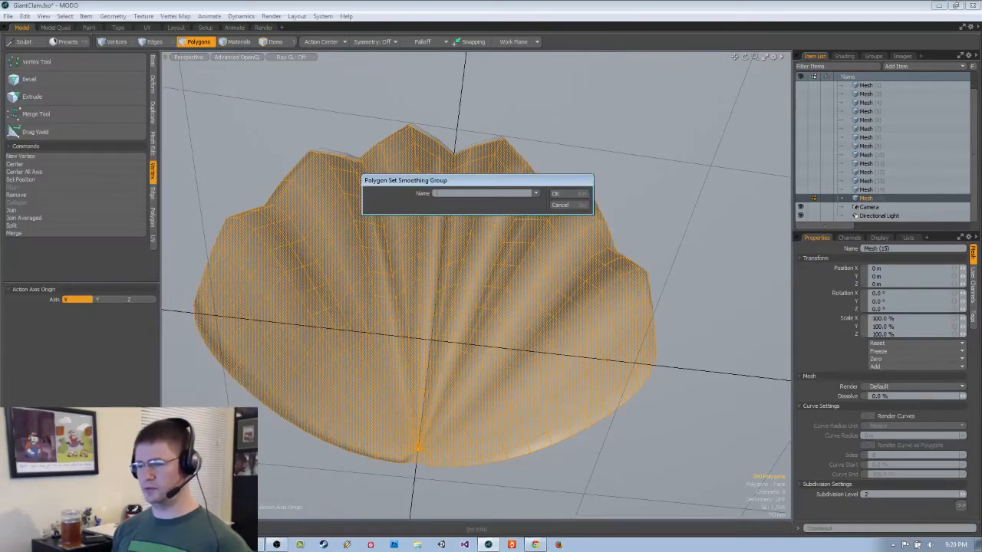
left_click(556, 195)
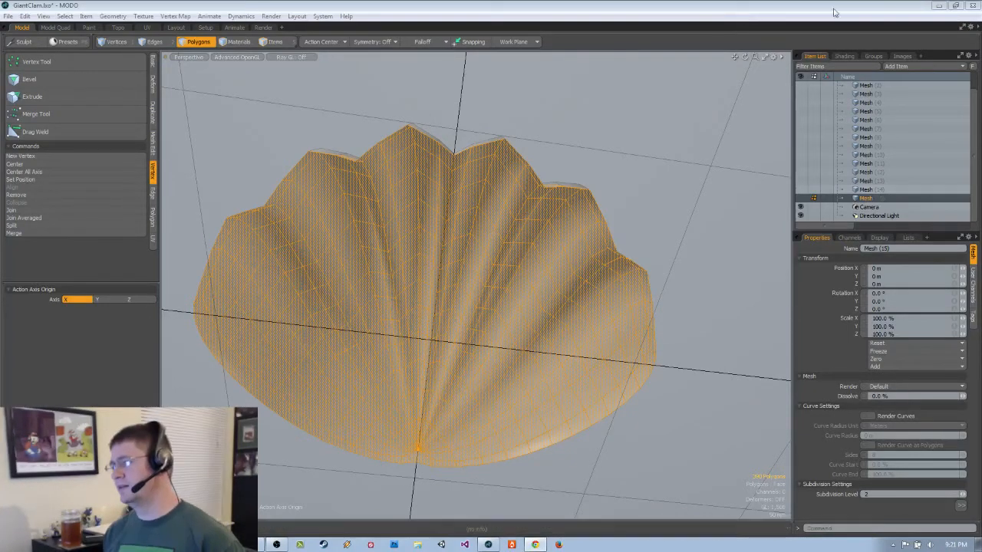
left_click(635, 94)
- Examine the shading of both shell halves' ribs and rims from a distance and up close
left_click_drag(645, 248, 560, 169, "alt")
scroll(555, 230, "down", 5)
left_click_drag(468, 267, 514, 311, "alt")
left_click_drag(530, 215, 493, 243, "alt+shift")
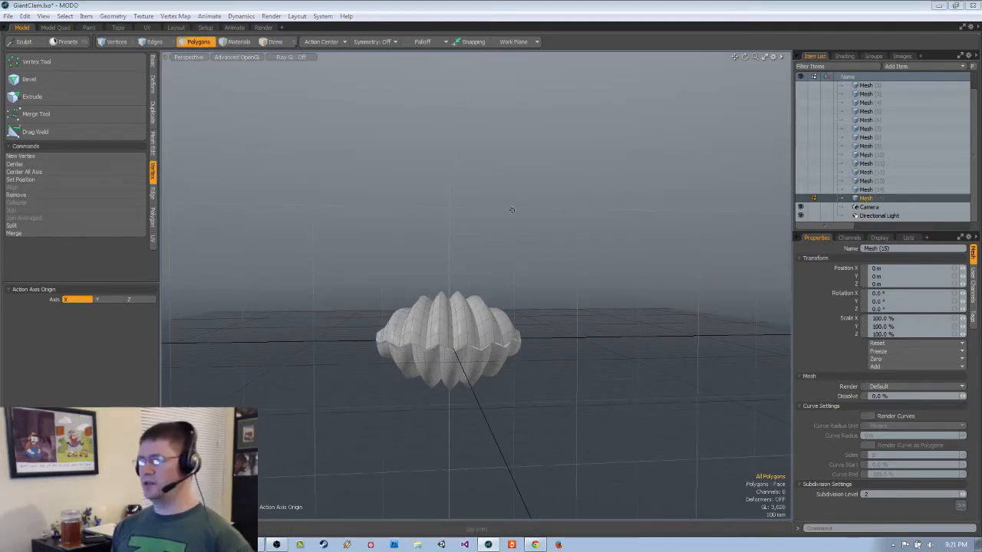
left_click_drag(606, 375, 623, 339, "alt")
left_click_drag(514, 376, 645, 342, "alt")
- Create a new mesh item holding a copy of both shell halves
key("3")
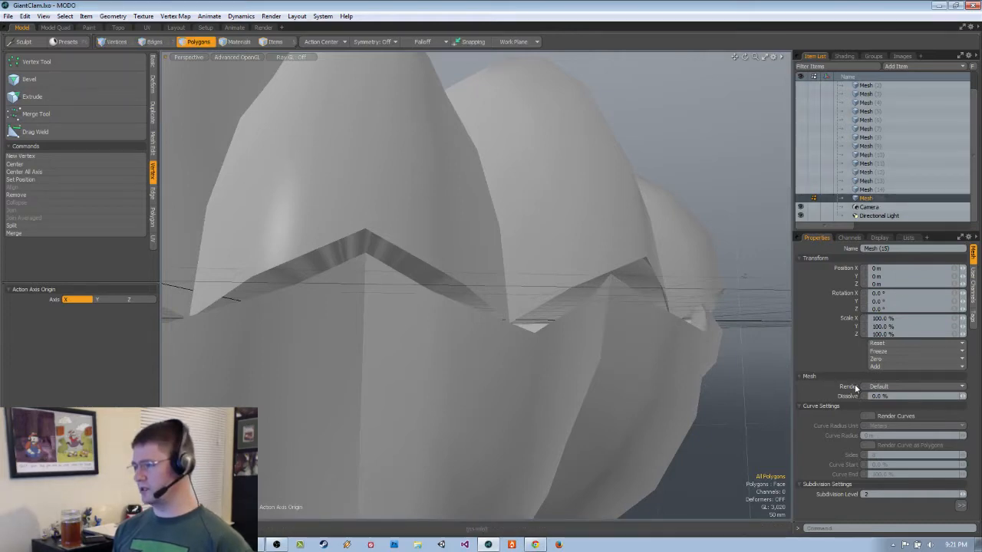
key("n")
left_click_drag(652, 307, 630, 329, "alt")
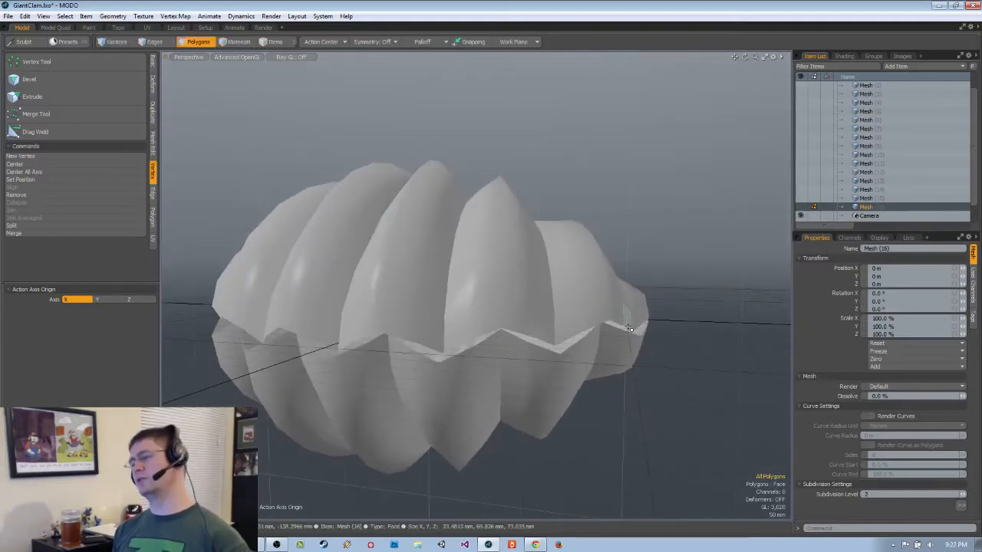
left_click_drag(629, 328, 672, 397, "alt")
left_click_drag(681, 399, 751, 389, "alt")
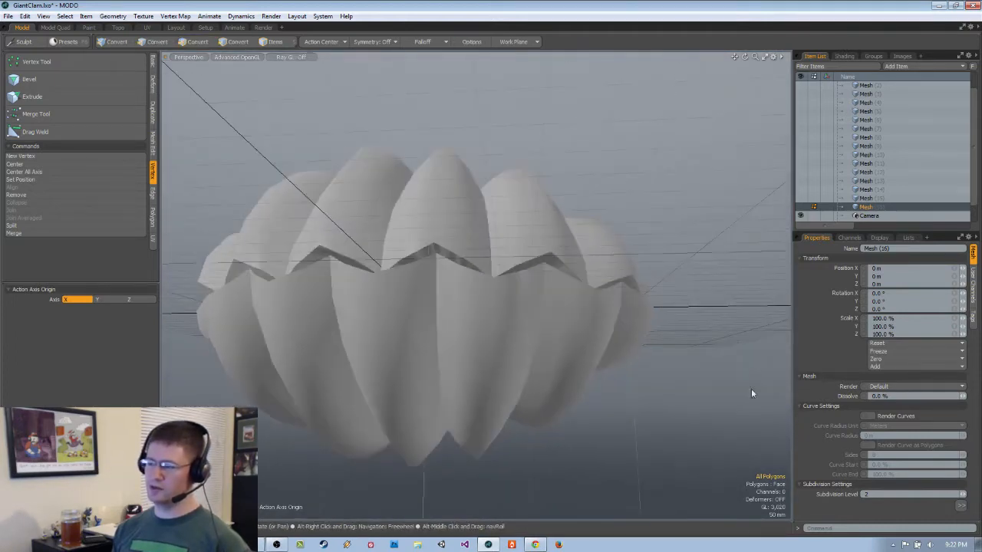
- Isolate the upper shell half in the new mesh by selecting and clearing away the connected lower half
key("3")
double_click(549, 378)
key("Delete")
left_click_drag(539, 374, 554, 283, "alt")
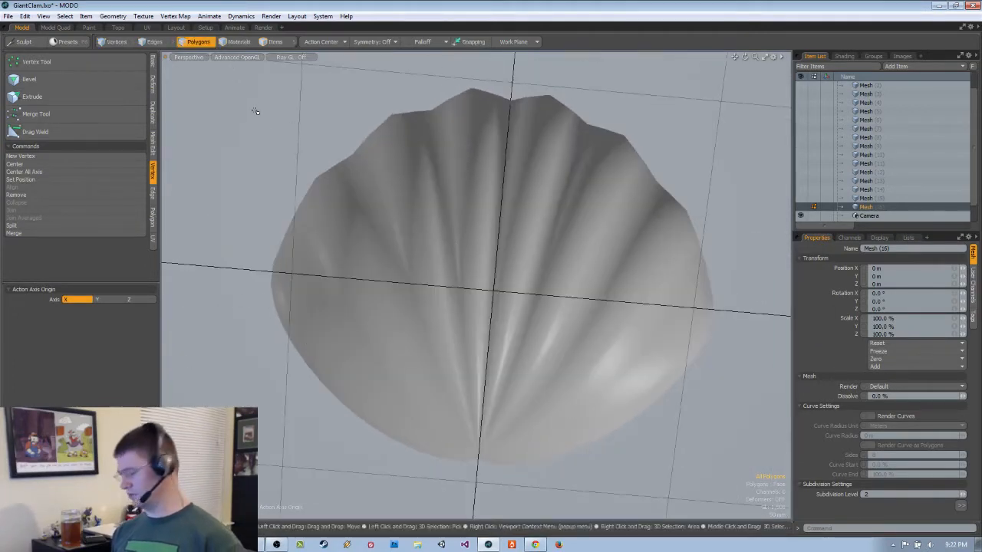
left_click_drag(490, 232, 276, 254, "alt")
left_click_drag(358, 312, 397, 328, "alt")
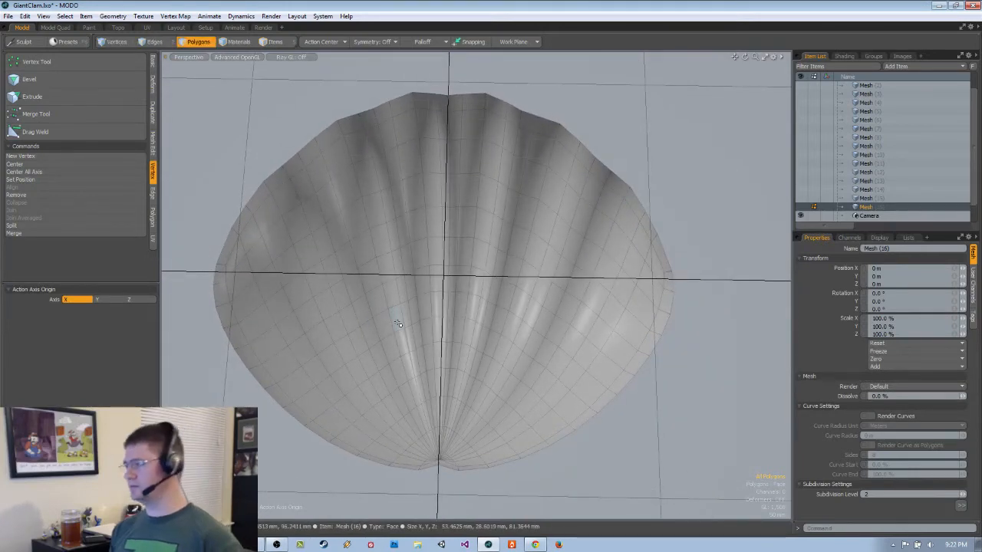
- Select every other edge along the loop just inside the upper shell's rim, extending the alternating pattern around the shell
left_click_drag(378, 314, 339, 259, "alt")
key("2")
left_click_drag(309, 245, 309, 262, "alt")
left_click(306, 248)
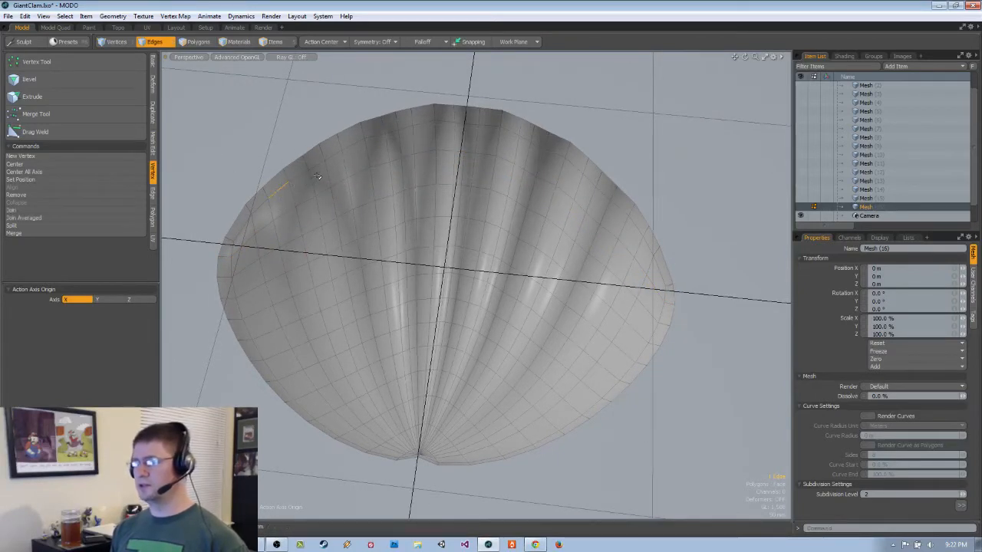
left_click(338, 164, "shift")
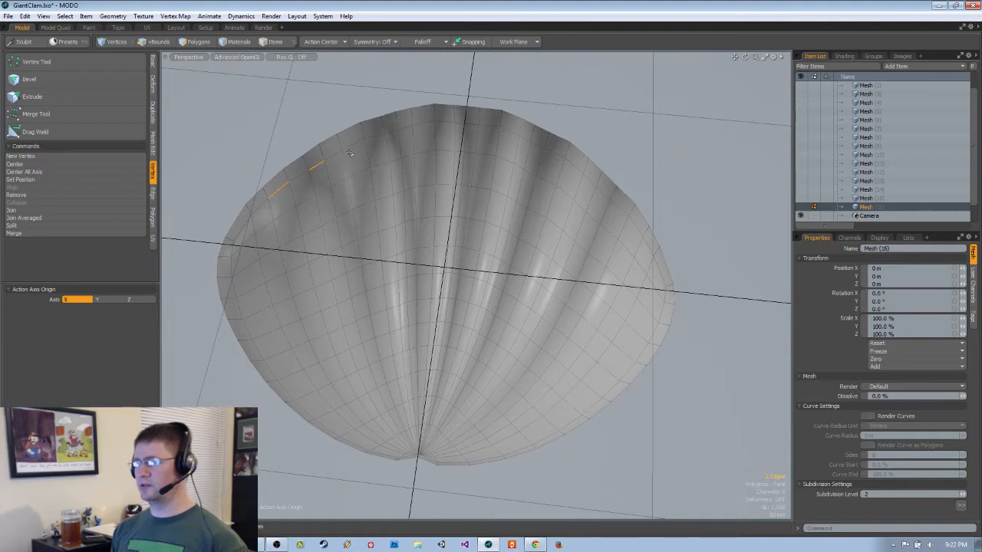
left_click(350, 152, "shift")
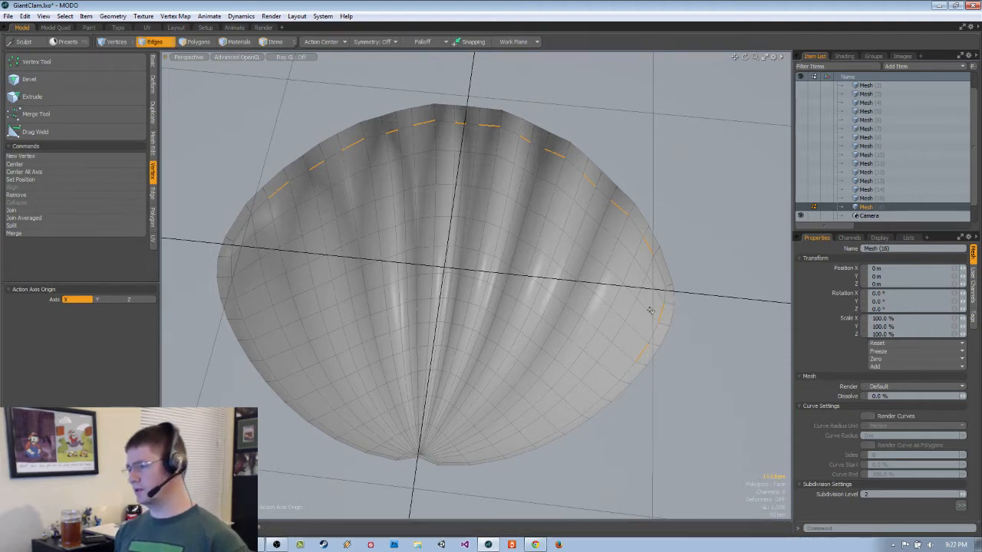
key("Up")
key("Up")
key("Up")
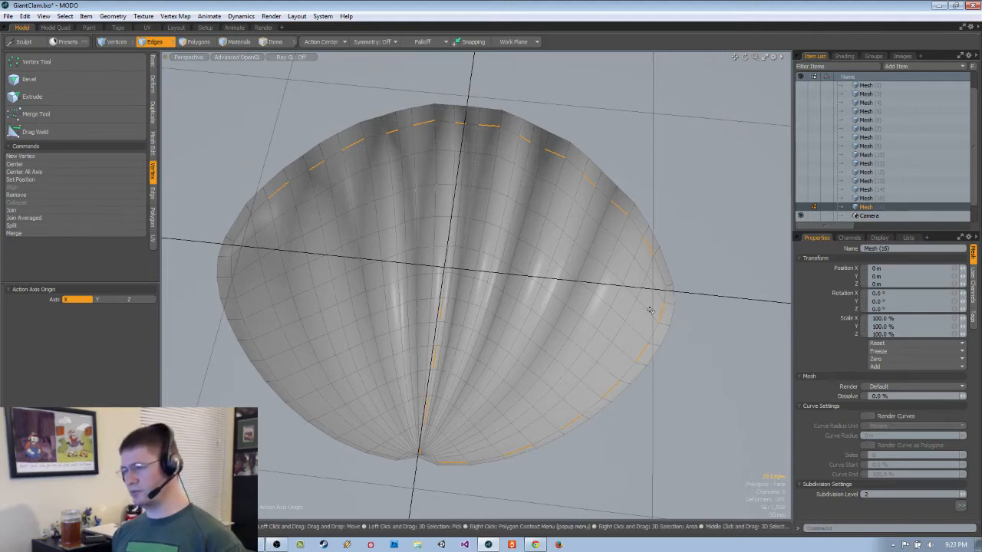
- Deselect the stray edges along the central rib and continue the alternating edge selection around the rest of the rim
left_click_drag(643, 307, 621, 414, "alt")
left_click_drag(383, 417, 455, 350, "ctrl+alt")
left_click(353, 430, "shift")
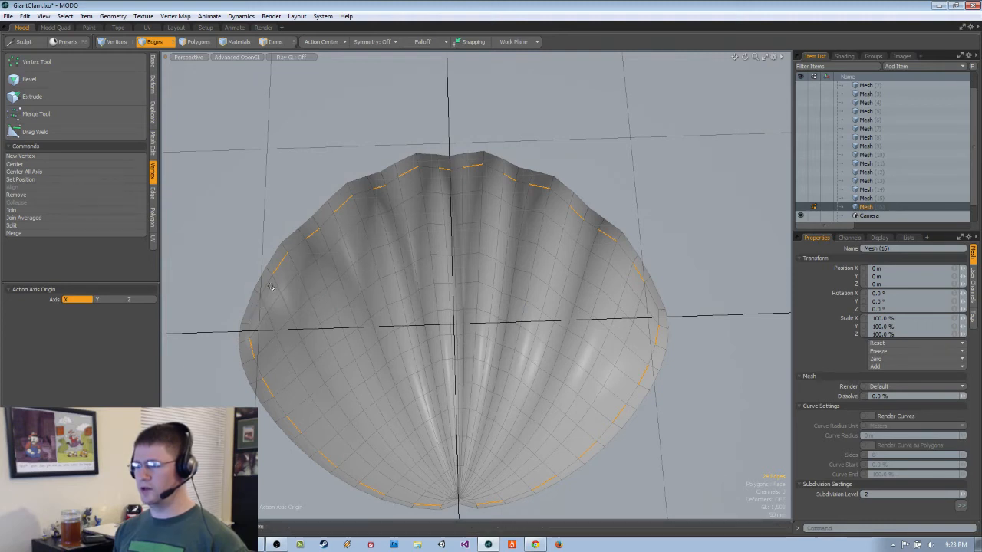
- Deselect the misaligned edges along the rim and reselect the alternate ones, ready for the edge commands
key("ctrl+z")
key("ctrl+z")
key("ctrl+z")
left_click_drag(280, 264, 305, 232, "ctrl")
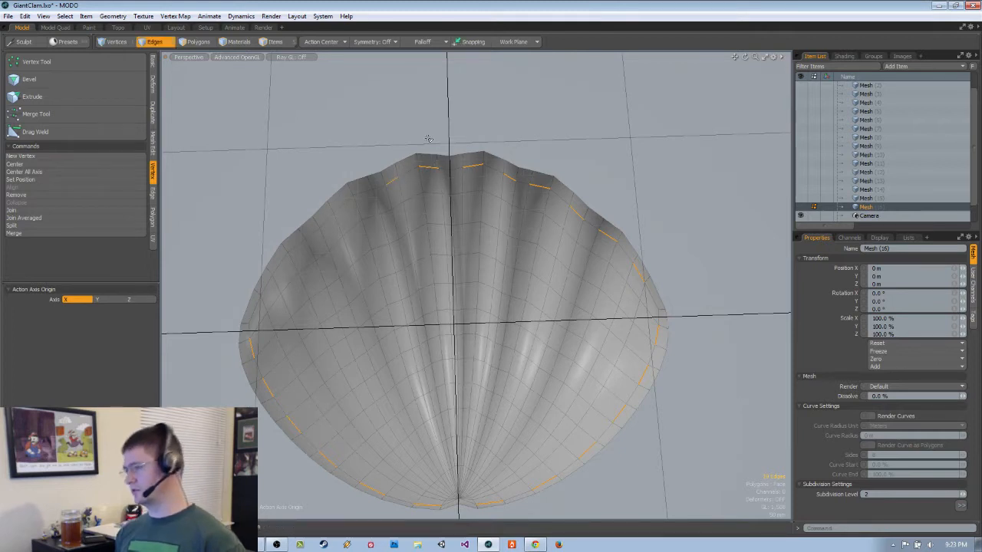
left_click_drag(429, 139, 439, 158, "alt")
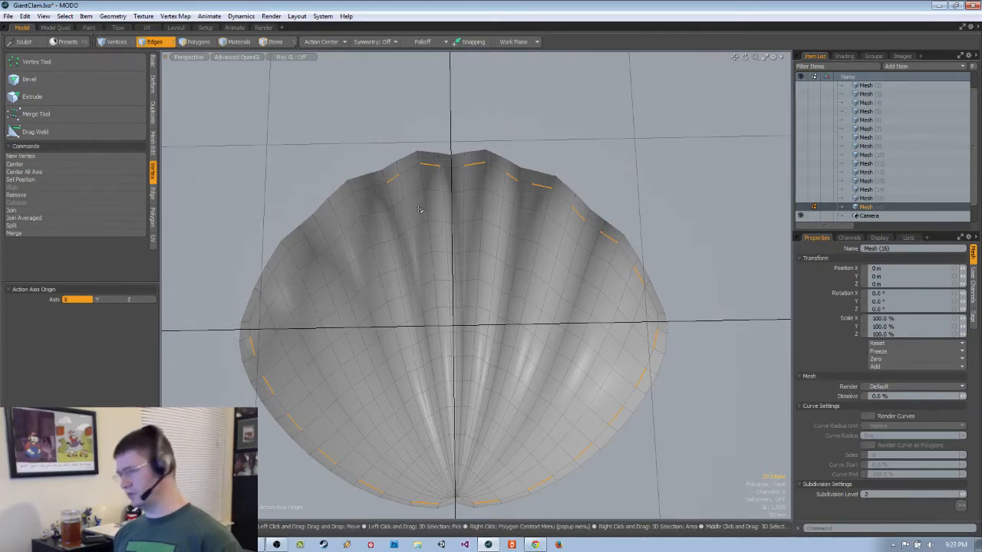
left_click_drag(419, 209, 422, 253, "alt")
left_click(152, 198)
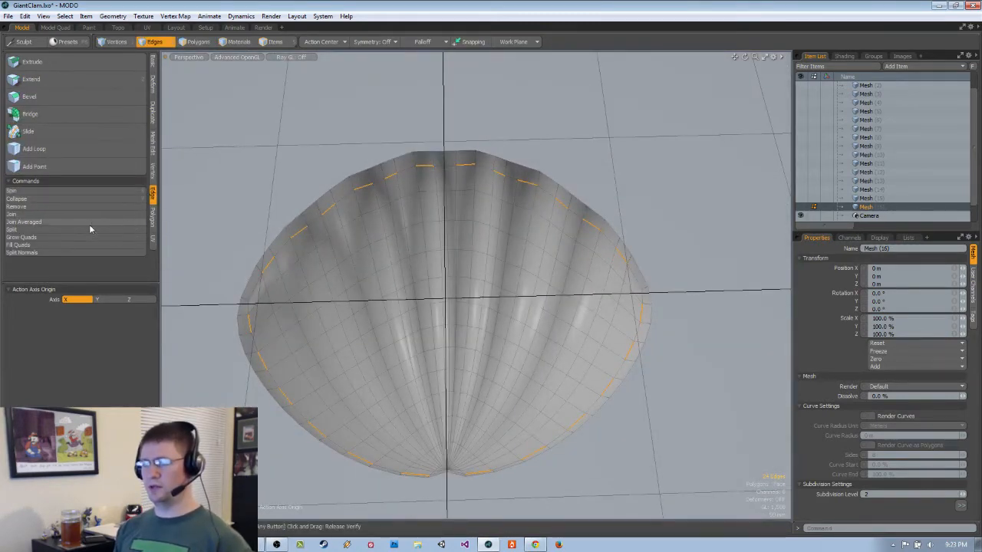
- Try removing the selected alternating edges just inside the shell's rim, and undo the removal
left_click(81, 207)
mouse_move(361, 253)
left_mouse_down("alt")
mouse_move(353, 209)
mouse_move(372, 269)
left_mouse_up("alt")
key("ctrl+z")
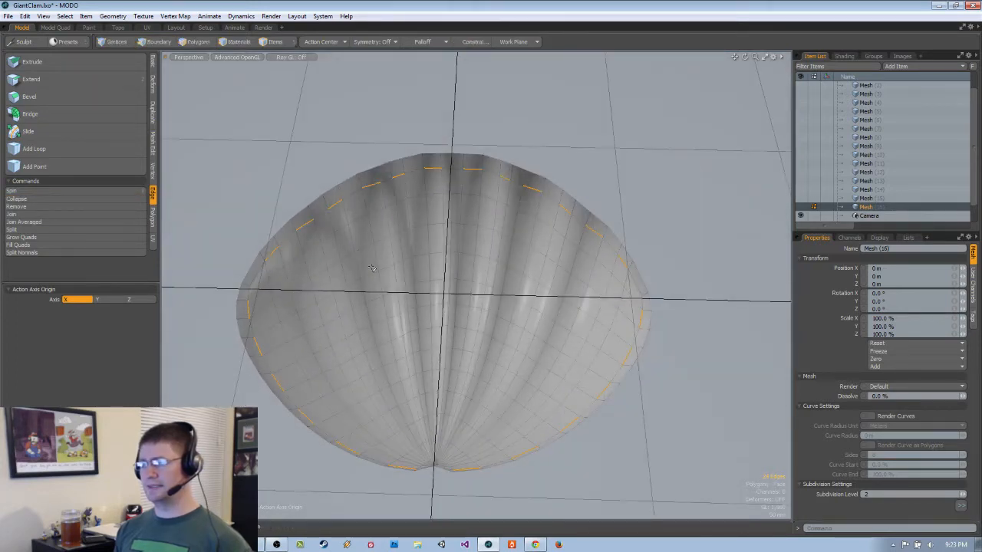
- Select an edge near the rim beside the left rib and extend the selection down the rib toward the hinge
left_click_drag(398, 190, 381, 131, "alt")
scroll(381, 131, "up", 5)
left_click_drag(437, 173, 364, 230, "alt")
left_click(377, 93)
scroll(409, 221, "down", 4)
key("2")
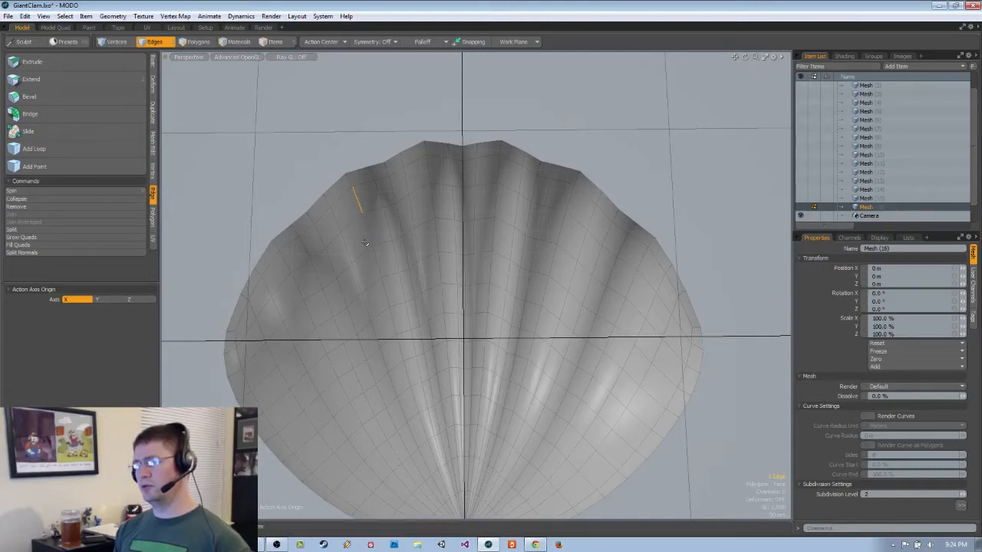
left_click_drag(386, 261, 377, 250, "alt")
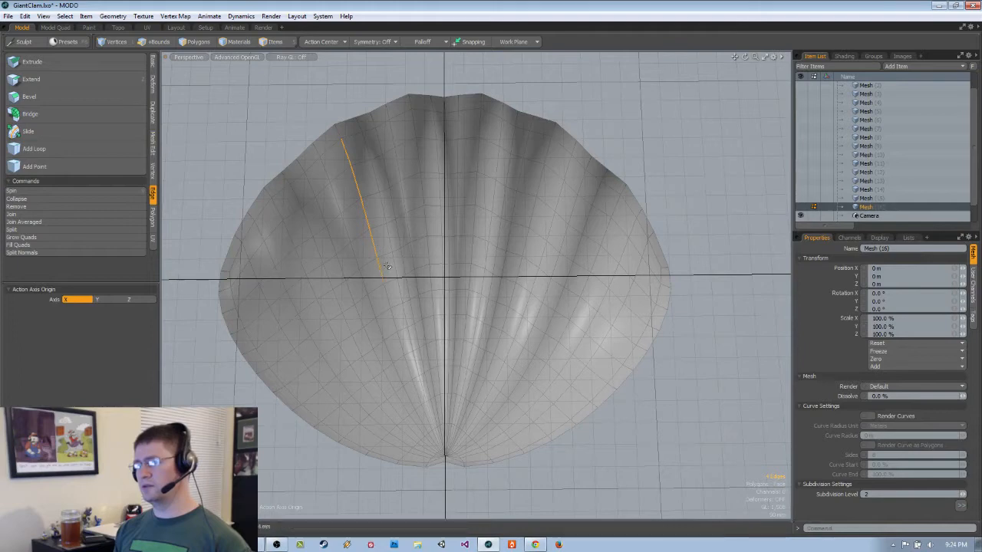
left_click_drag(387, 266, 414, 279, "alt")
- Select the edges around the shell's outer boundary and apply Split to them
key("3")
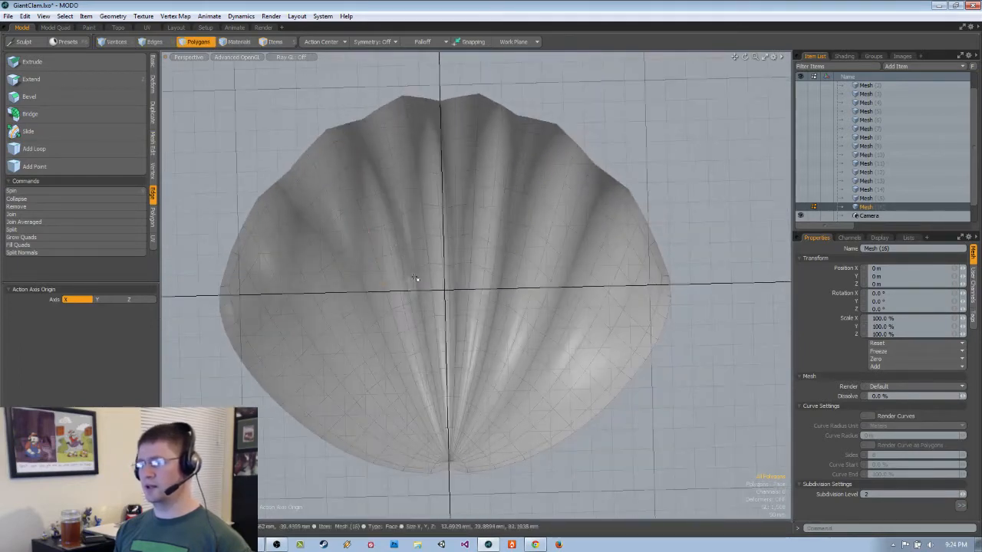
key("1")
key("2")
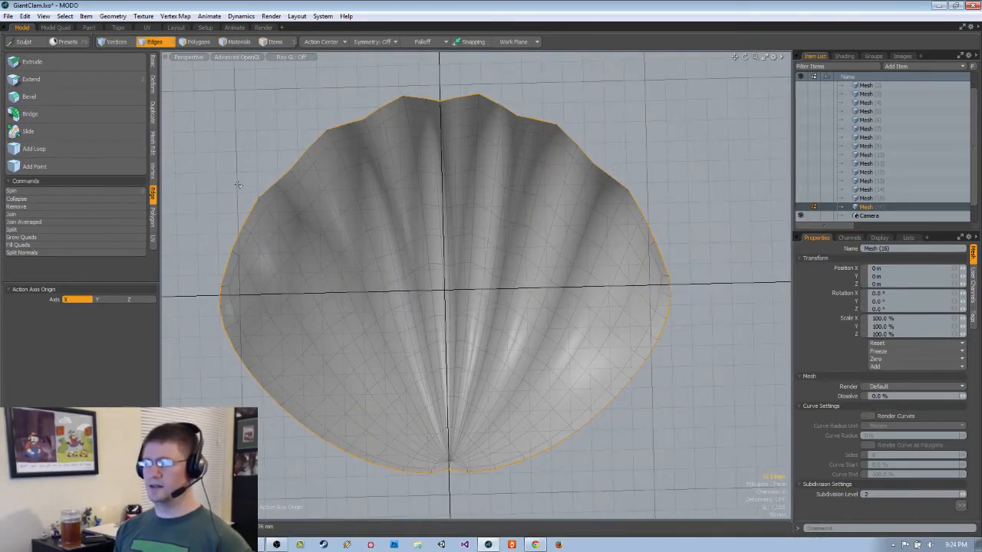
left_click(60, 230)
- Select the matching rib edge loops on both sides, running from the rim to the hinge, and remove them
left_click_drag(365, 220, 349, 187, "alt")
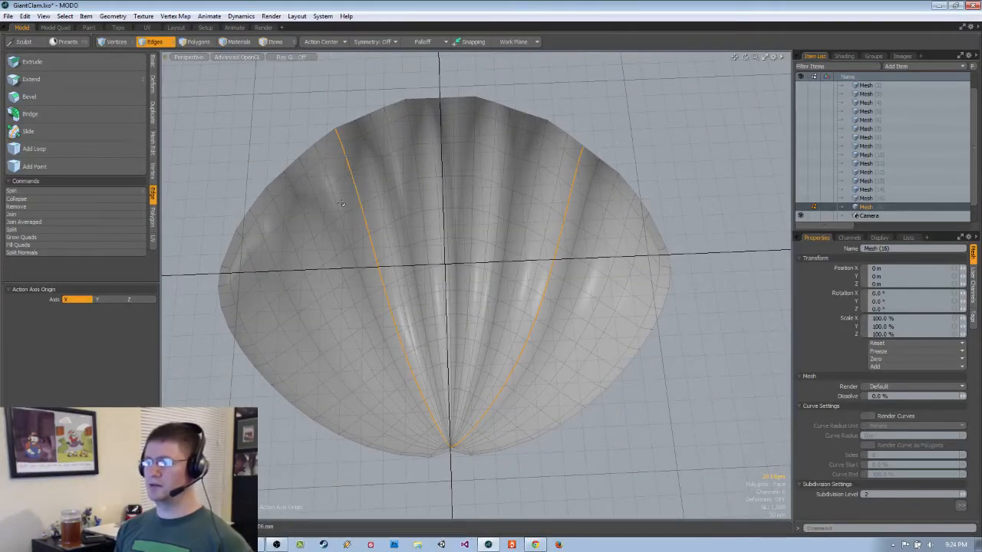
left_click_drag(327, 202, 438, 412, "alt")
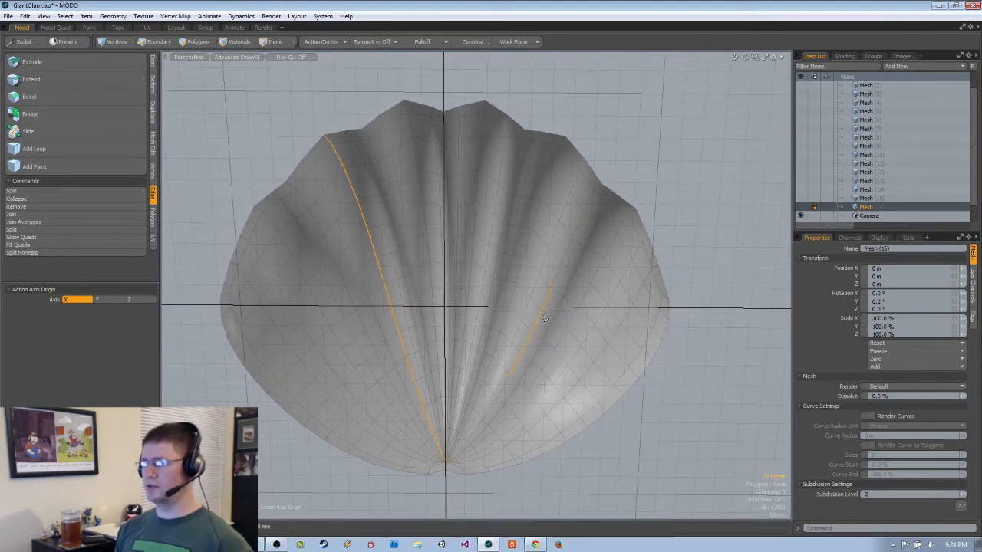
left_click_drag(406, 311, 445, 197, "alt")
key("BackSpace")
- Use Edge Slice to cut a diagonal edge from the inner row vertex up to the rim vertex near the left rib
left_click_drag(445, 197, 438, 242, "alt")
key("space")
key("space")
key("alt+c")
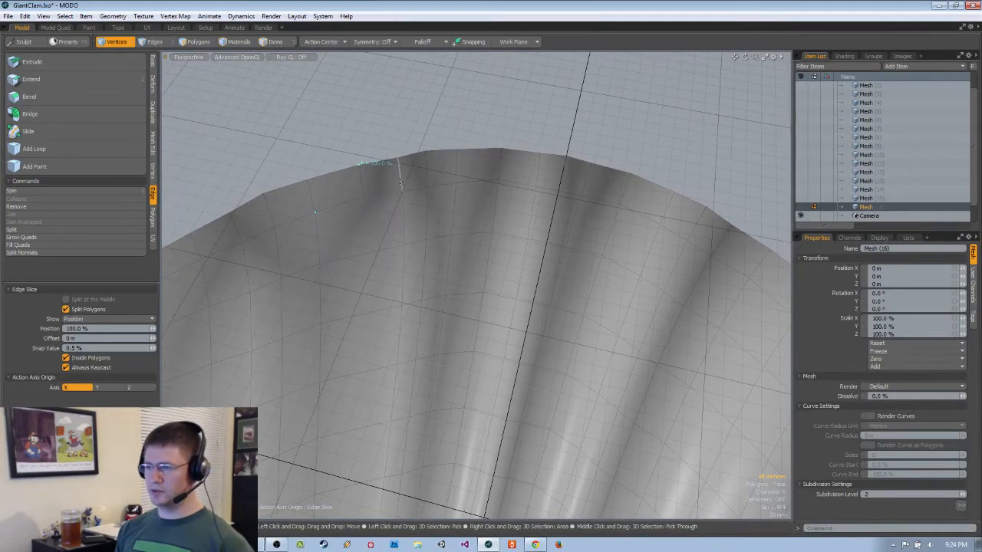
key("space")
key("space")
key("space")
- Select the short leftover edge between the rim and the first inner row beside the new diagonal cut
left_click(375, 187)
key("space")
key("space")
left_click(365, 187)
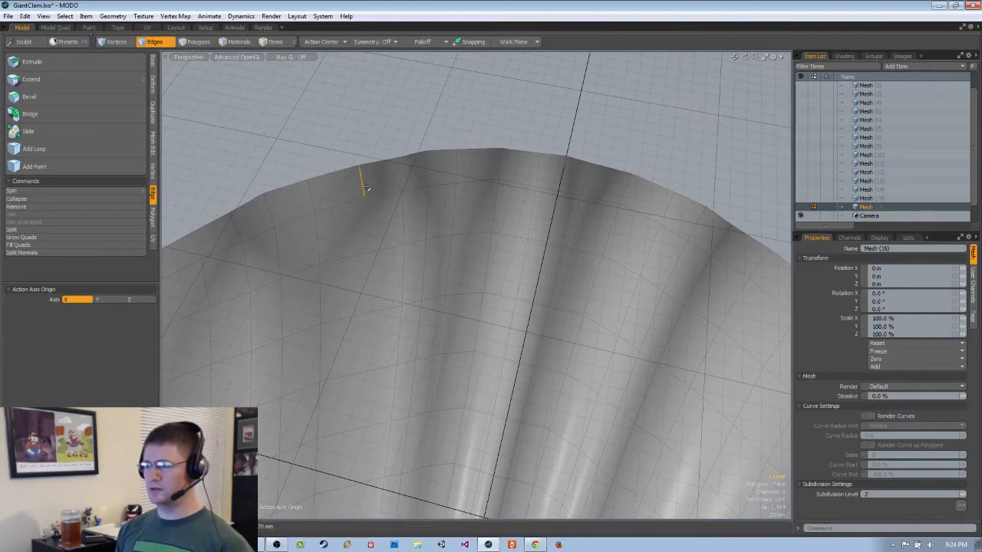
left_click_drag(364, 188, 462, 245, "alt")
scroll(476, 280, "down", 5)
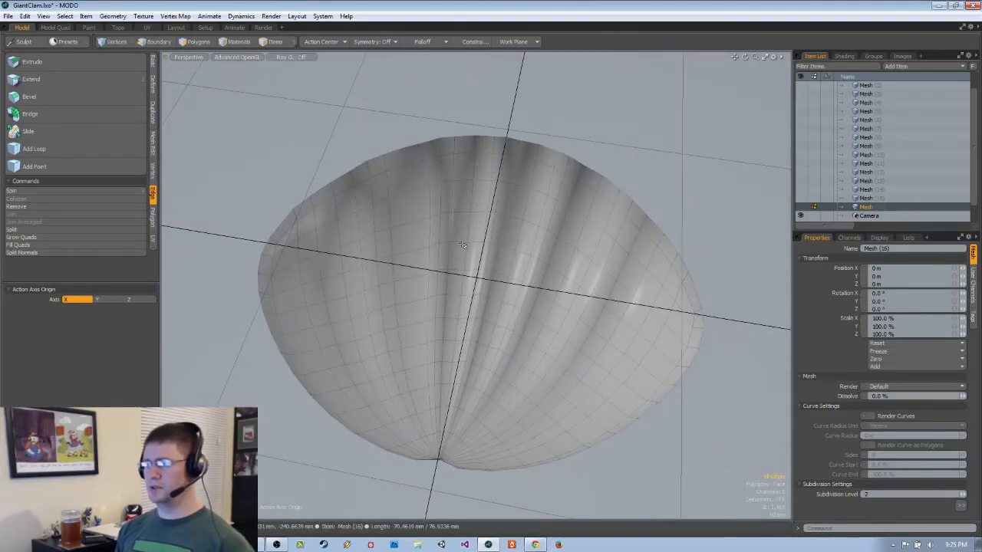
- Edge Slice diagonals from the inner row up to the left rib's upper vertex and back down, undoing the misplaced cut
key("3")
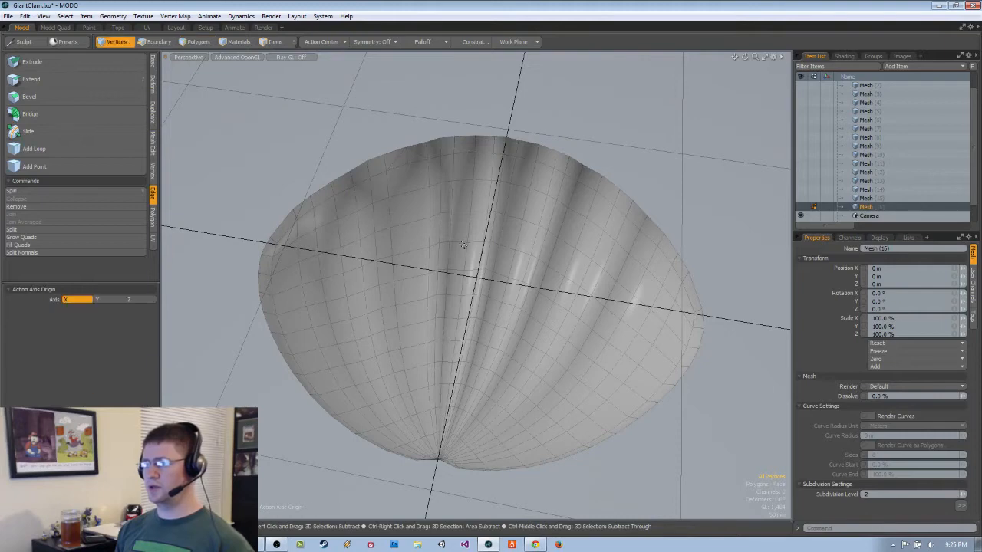
left_click_drag(463, 245, 443, 226, "alt")
key("c")
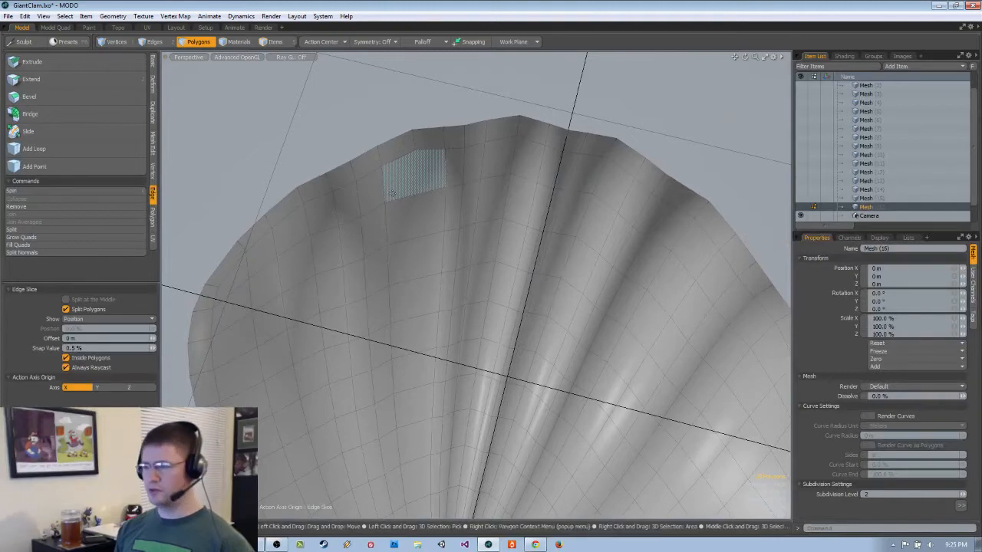
left_click(386, 200)
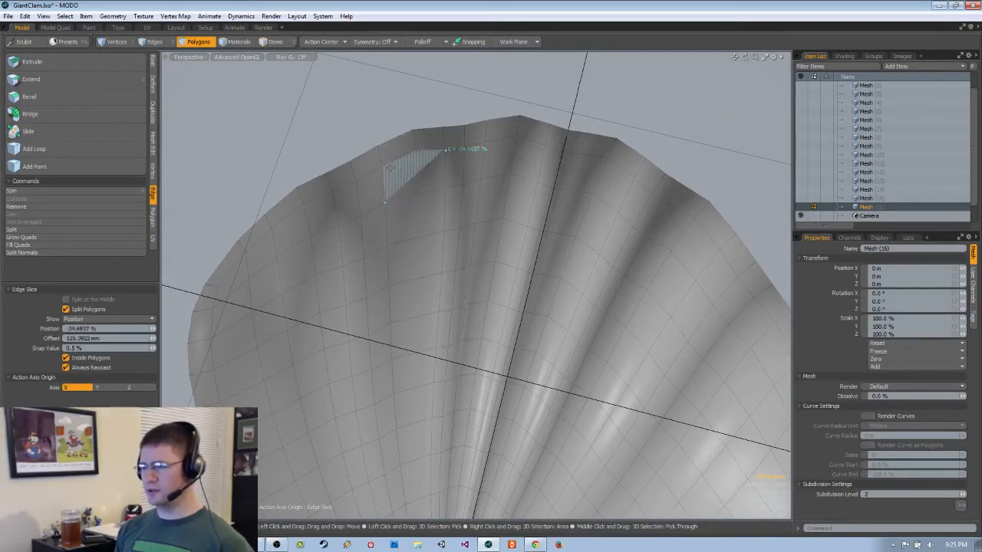
key("ctrl+z")
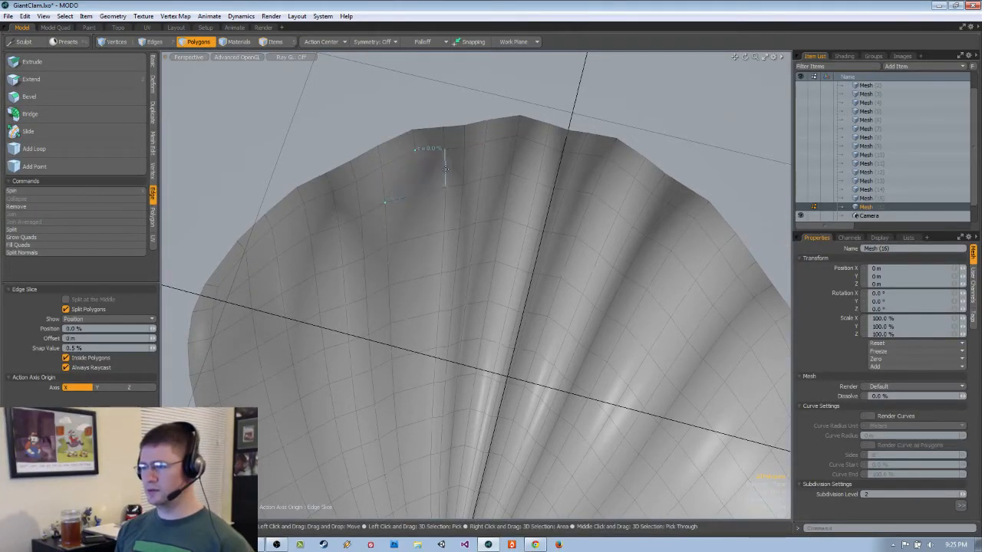
left_click_drag(445, 186, 385, 249, "alt")
key("space")
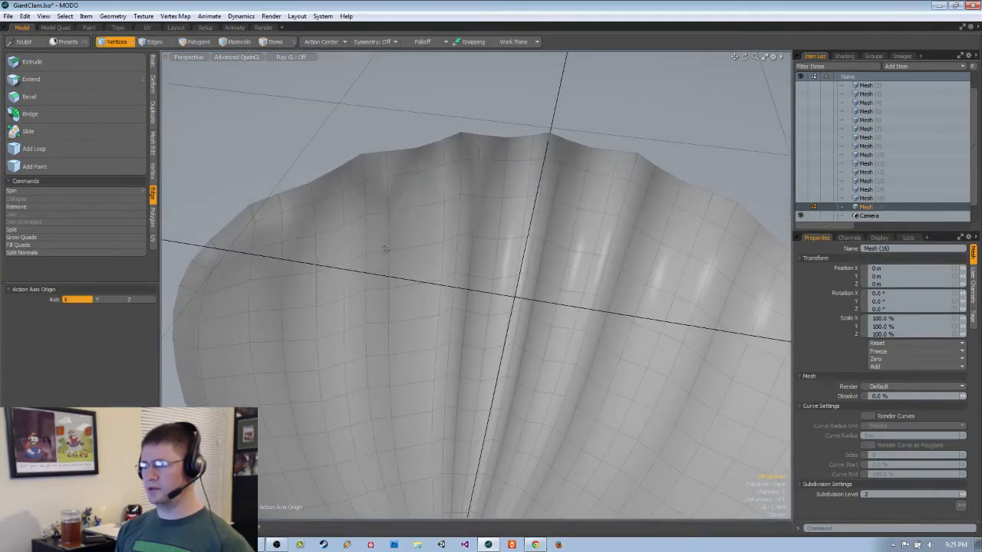
- Try removing the two edge loops flanking the left rib from the rim area to the hinge, and select neighbouring loops
left_click_drag(445, 222, 471, 389, "alt")
key("2")
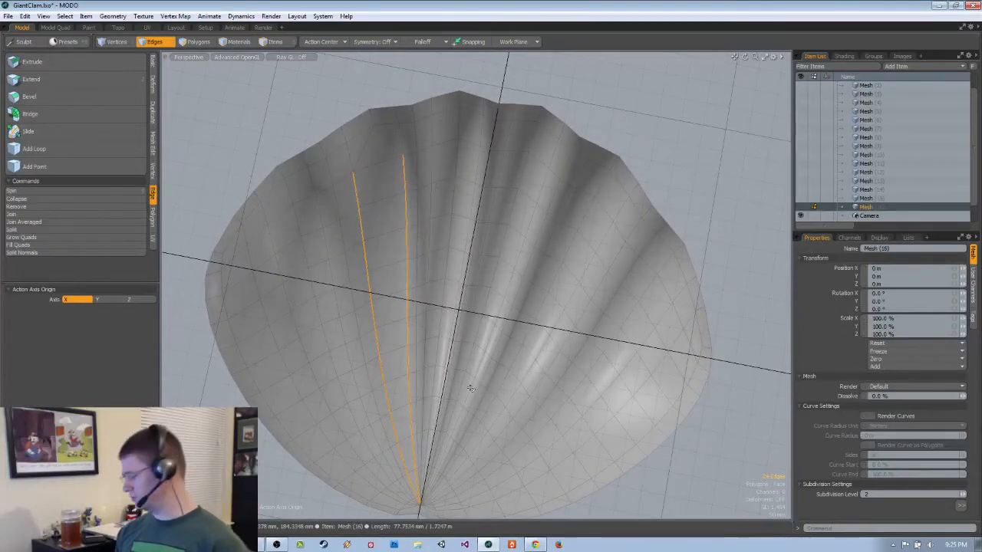
key("BackSpace")
left_click_drag(471, 389, 426, 306, "alt")
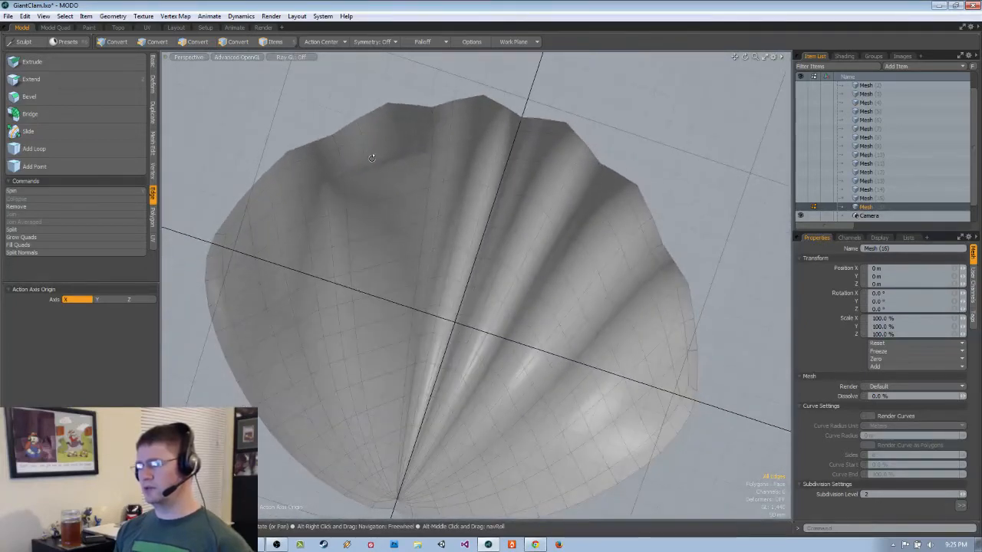
mouse_move(371, 157)
left_mouse_down("alt")
mouse_move(355, 92)
mouse_move(377, 145)
left_mouse_up("alt")
double_click(364, 201)
double_click(407, 219, "shift")
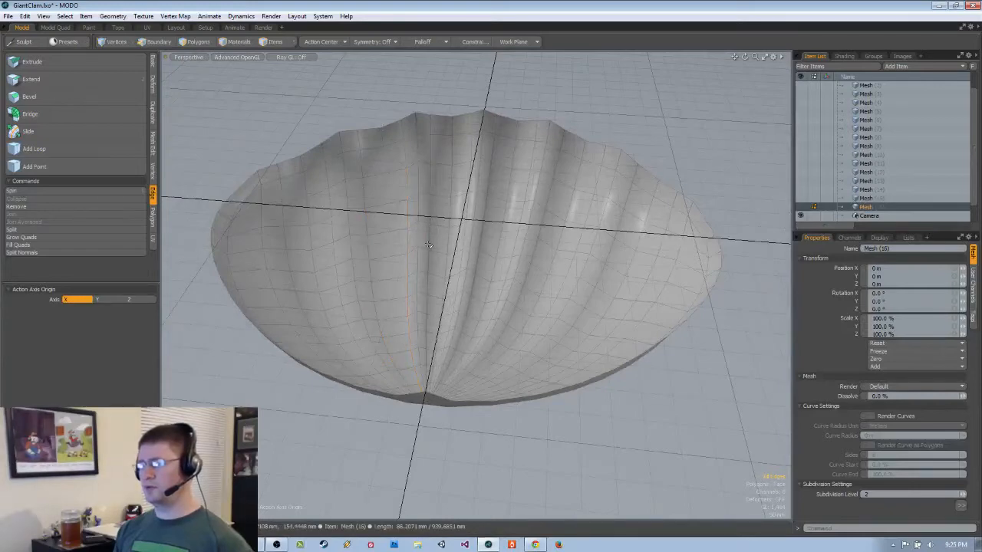
- Undo the last loop selections and the removal of the two loops flanking the left rib
key("ctrl+z")
key("ctrl+z")
key("ctrl+z")
key("ctrl+z")
- Select the edge loop running from the left rib's rim peak down to the hinge
left_click_drag(428, 178, 438, 246, "alt")
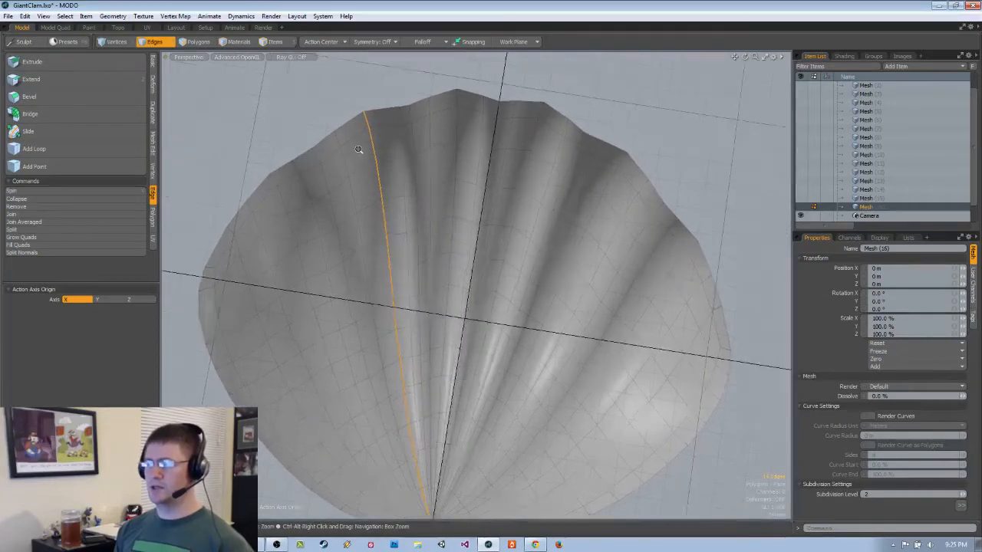
left_click_drag(358, 149, 381, 146, "ctrl+alt")
left_click_drag(381, 146, 356, 213, "alt")
left_click(401, 143)
- Edge Slice diagonals between the inner row vertices and the rim vertices across the ribs along the upper rim
key("c")
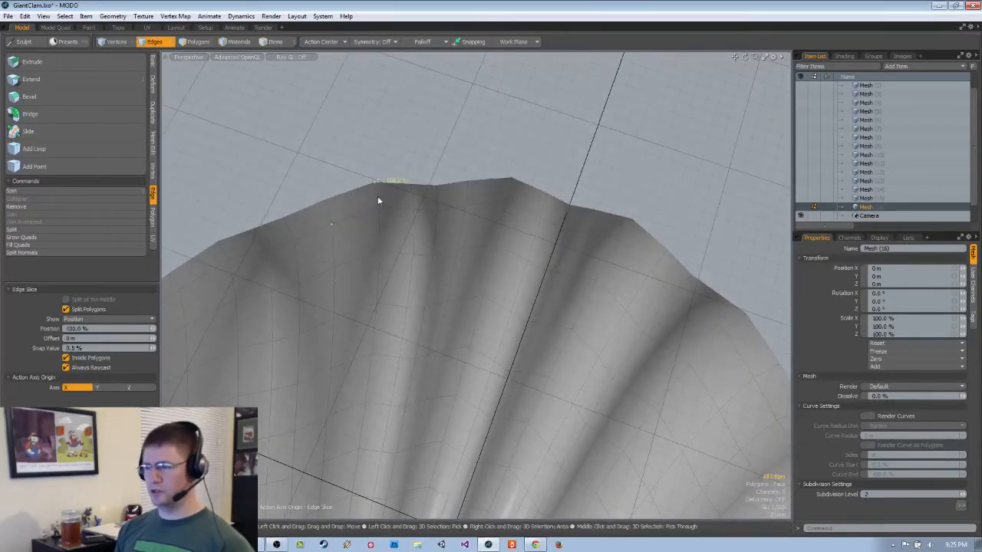
mouse_move(438, 196)
left_mouse_down("alt")
mouse_move(418, 218)
mouse_move(434, 192)
left_mouse_up("alt")
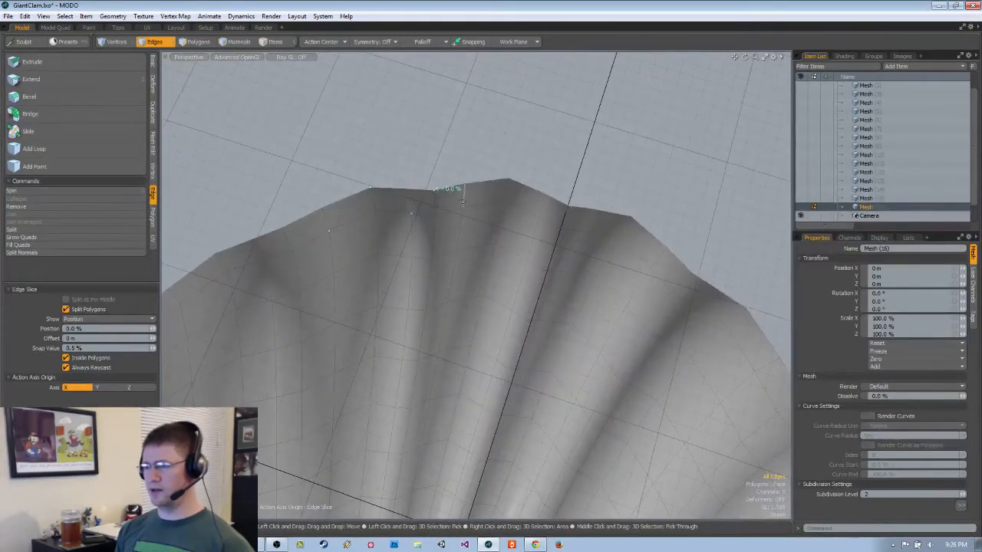
mouse_move(508, 196)
left_mouse_down("alt")
mouse_move(487, 170)
mouse_move(515, 265)
mouse_move(520, 196)
left_mouse_up("alt")
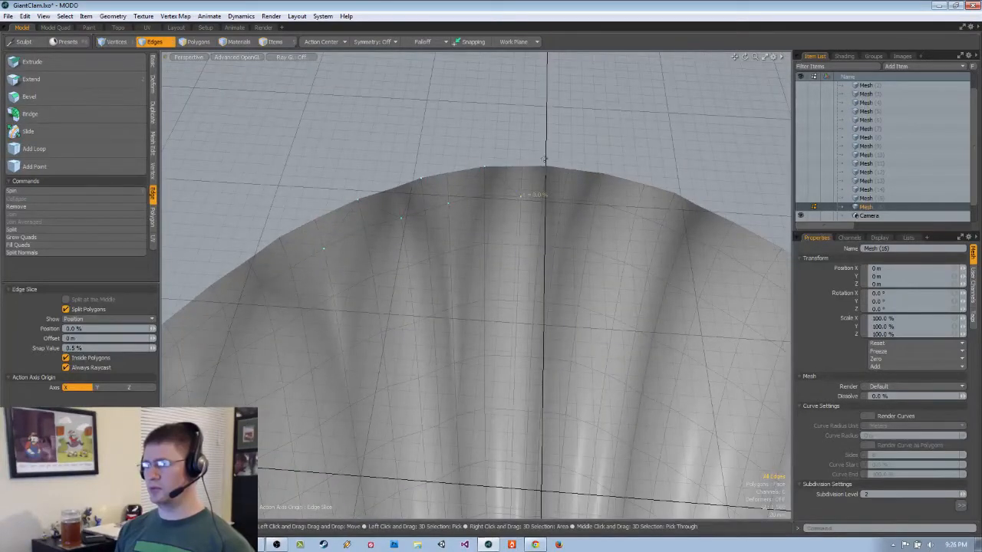
left_click_drag(561, 189, 386, 205, "alt")
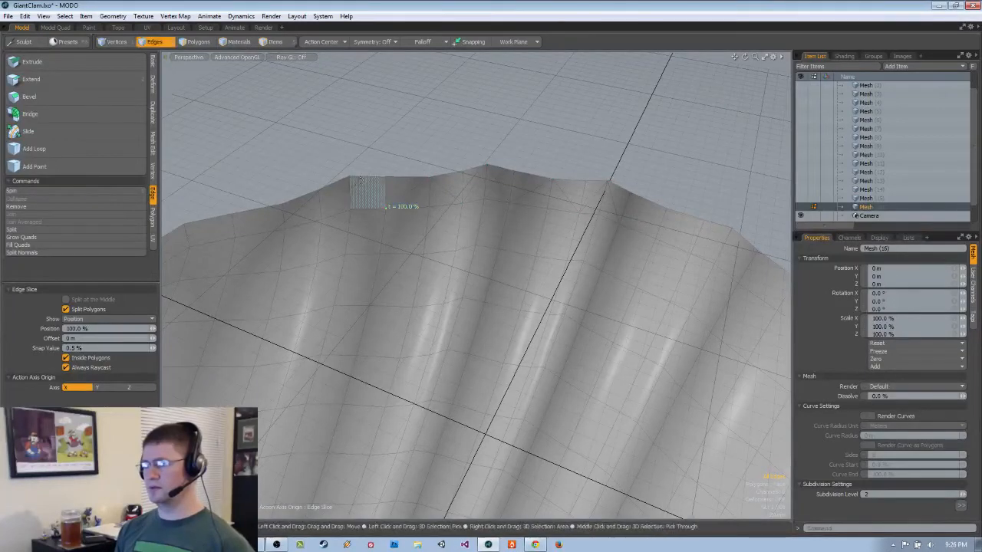
left_click_drag(346, 198, 364, 226, "alt")
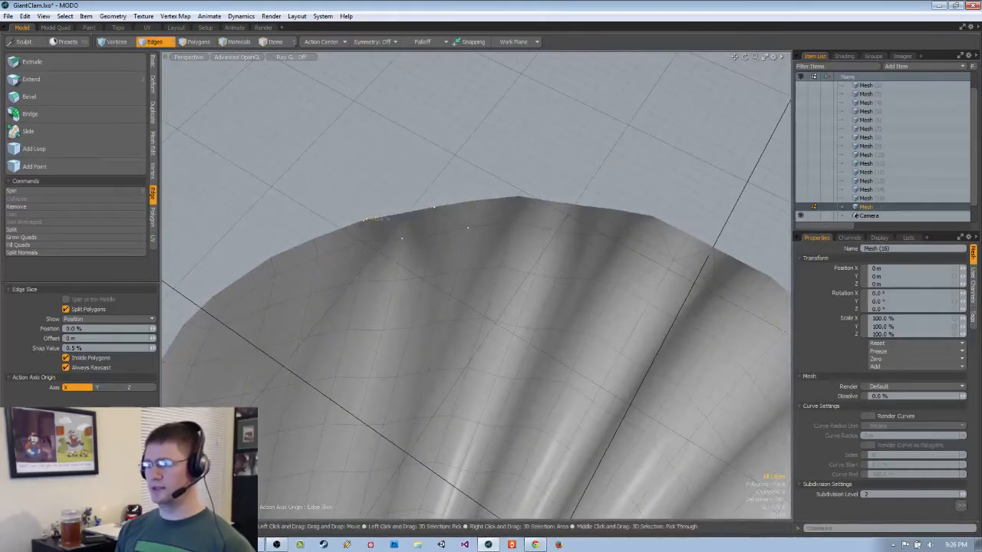
left_click_drag(460, 278, 465, 242, "alt")
key("q")
- Select two rib edge loops on each side of the shell, running from the rim down to the hinge
left_click_drag(521, 230, 485, 227, "alt")
left_click_drag(426, 216, 413, 238, "alt")
left_click_drag(482, 209, 514, 302, "alt")
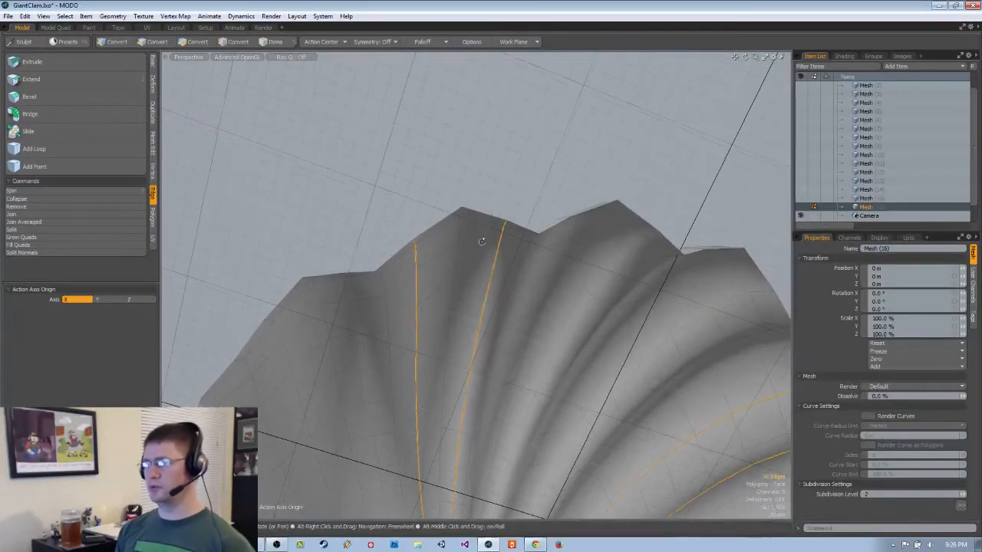
left_click_drag(481, 236, 475, 289, "alt")
left_click_drag(400, 310, 499, 263, "alt")
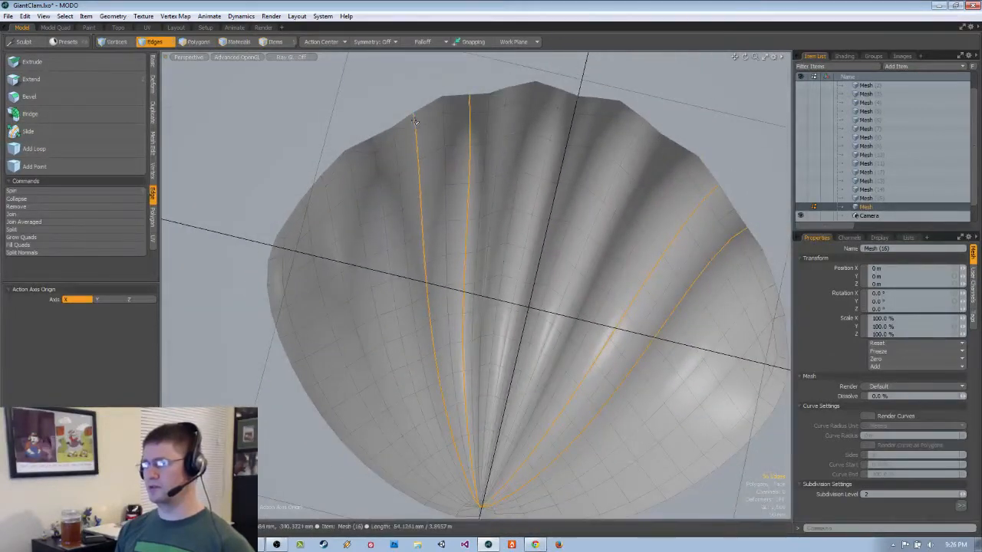
left_click_drag(426, 117, 465, 120, "alt")
- Select the two edge loops flanking the left rib, from just inside the rim to the hinge, and delete them
scroll(460, 123, "up", 4)
left_click(432, 163)
left_click_drag(431, 164, 433, 208, "ctrl+alt")
left_click_drag(433, 209, 489, 200, "alt+shift")
left_click(400, 138, "shift")
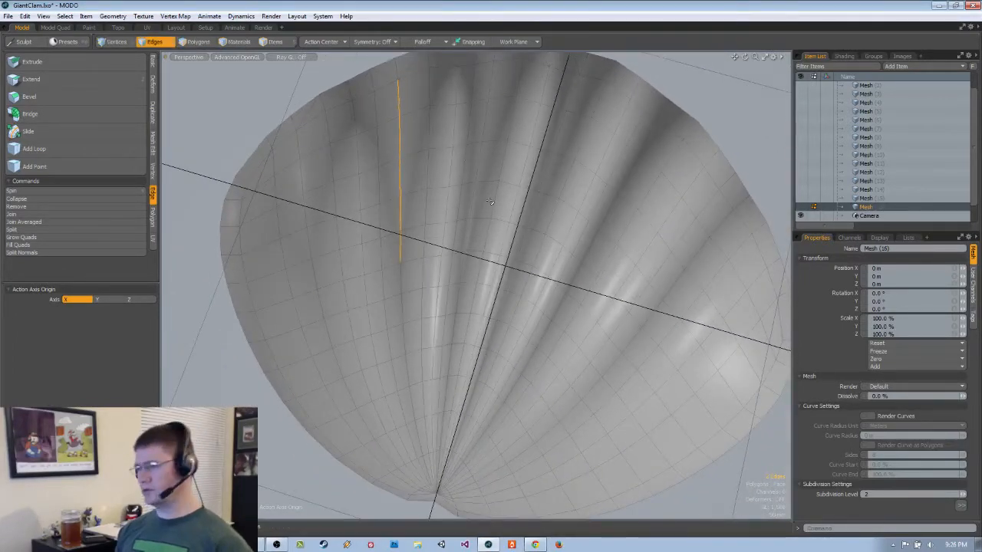
left_click_drag(489, 201, 454, 59, "ctrl+alt")
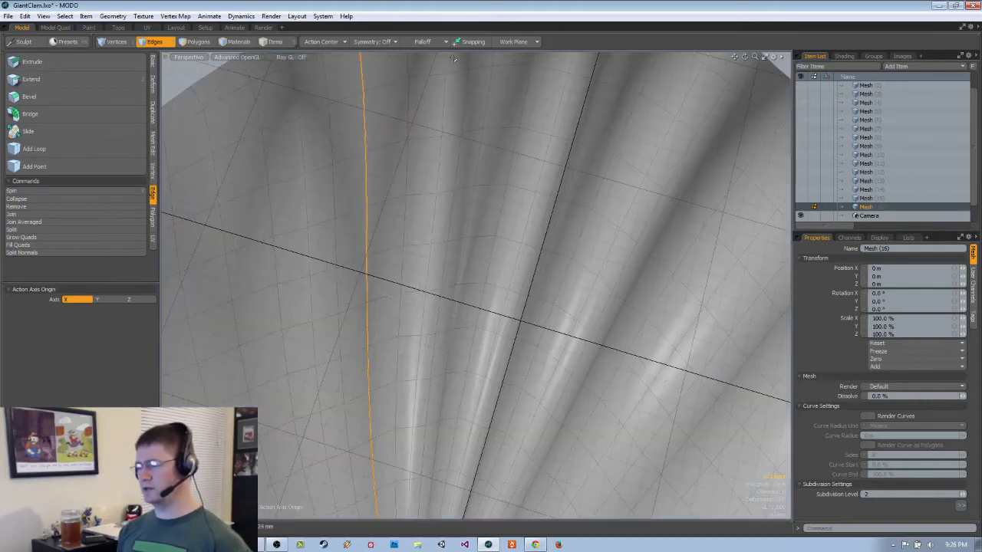
scroll(469, 129, "down", 5)
mouse_move(468, 130)
left_mouse_down("alt")
mouse_move(466, 227)
mouse_move(462, 145)
left_mouse_up("alt")
scroll(467, 146, "up", 1)
scroll(463, 144, "up", 5)
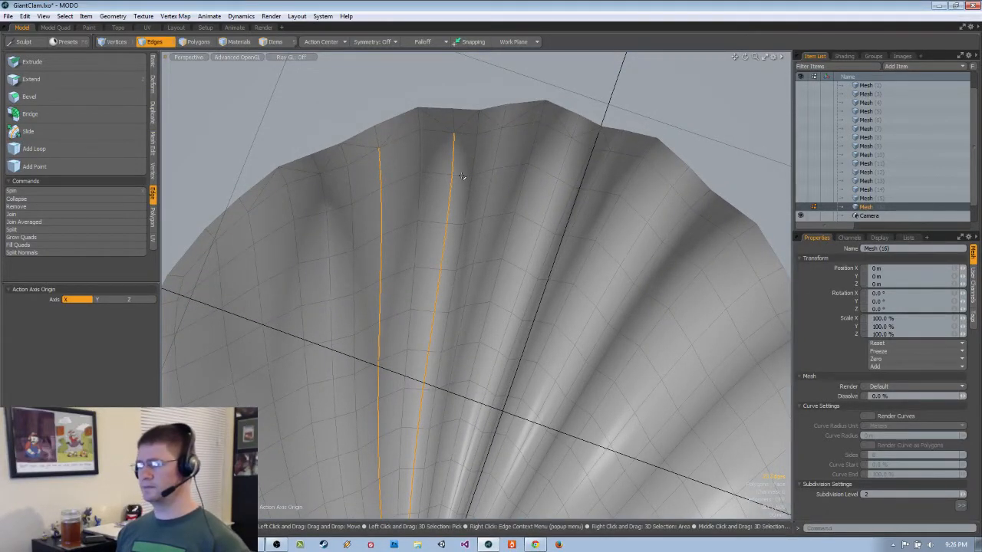
left_click_drag(504, 317, 458, 361, "alt")
key("Delete")
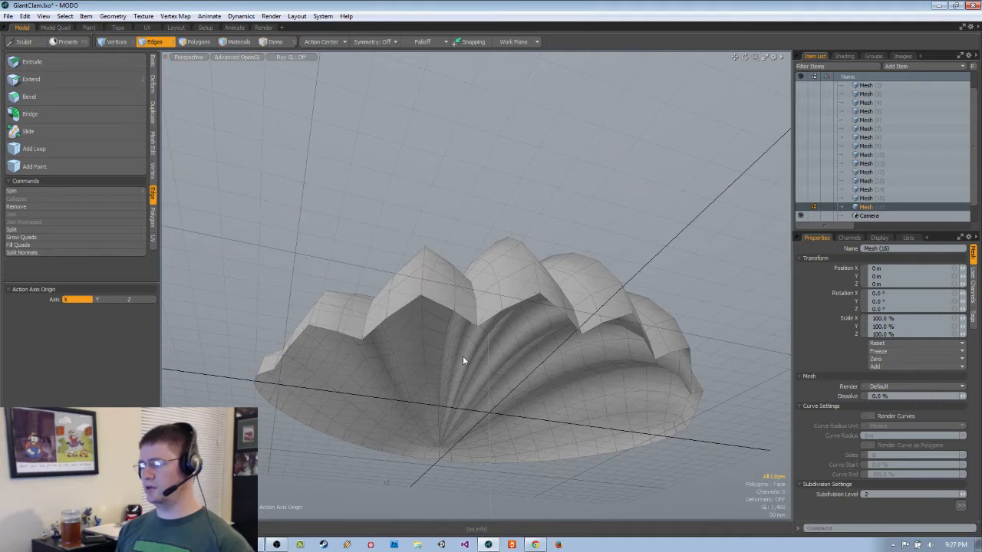
- Step back through the recent edits, and remove the edge loop down the middle of the left rib to the hinge
key("ctrl+z")
key("ctrl+z")
key("ctrl+shift+z")
left_click_drag(477, 353, 430, 175, "alt")
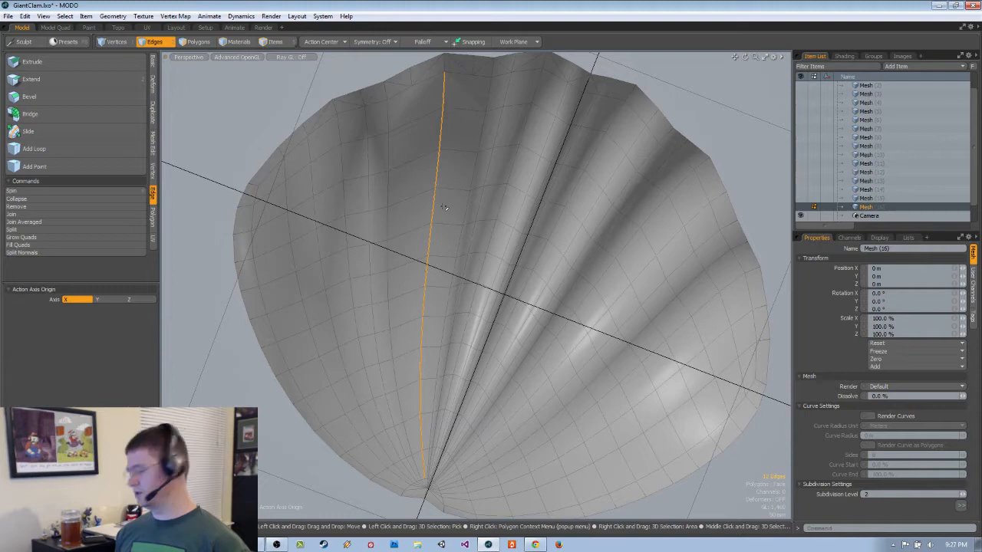
key("BackSpace")
- Edge Slice diagonals from the second row up to the vertex below the rib's rim peak and back down, and drop the tool
left_click_drag(444, 207, 550, 234, "alt")
key("alt+c")
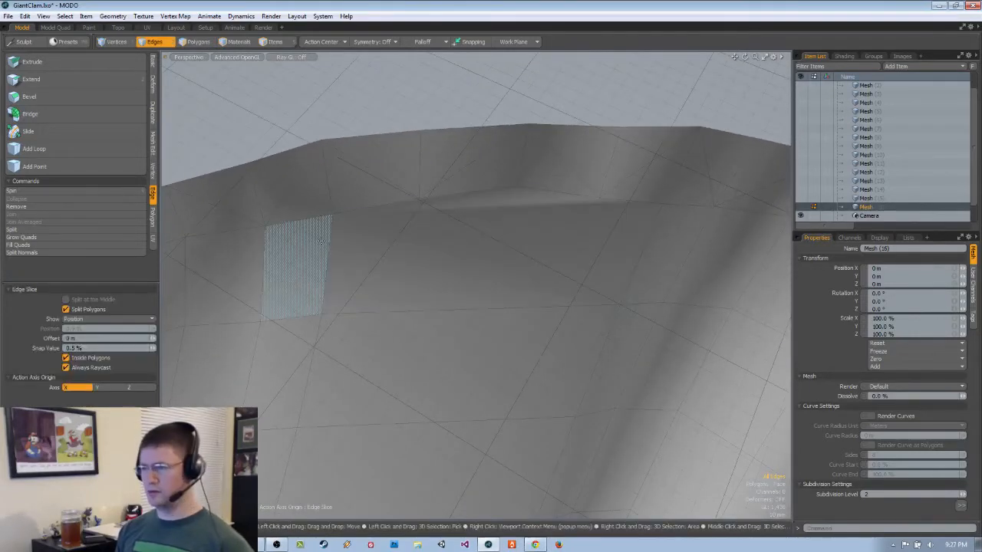
left_click_drag(487, 191, 522, 190)
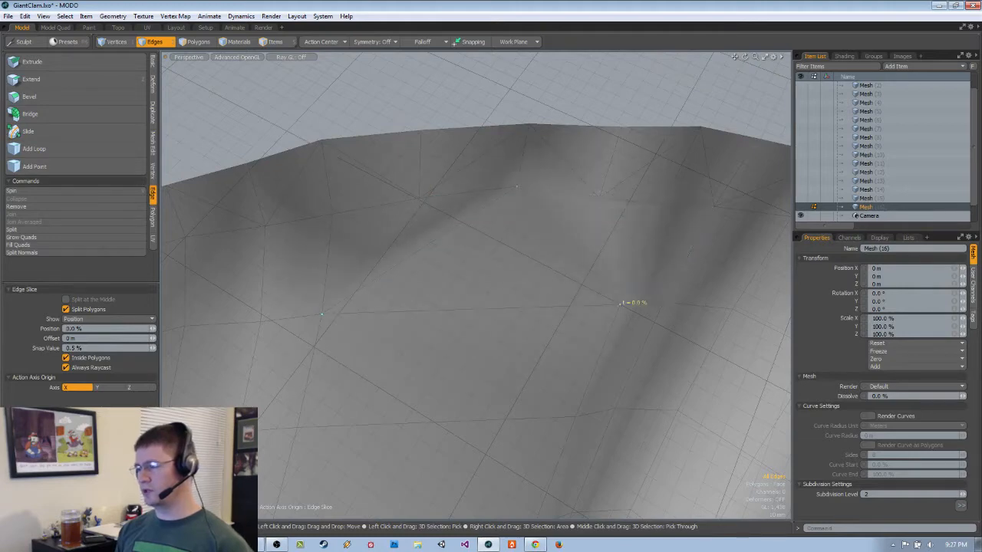
scroll(581, 230, "down", 5)
left_click_drag(580, 230, 370, 393, "alt")
key("space")
- Leave Edge Slice, check the edges between the shell's rim and second row, and undo the last change
scroll(644, 148, "up", 3)
left_click_drag(396, 337, 447, 130, "alt")
key("space")
key("space")
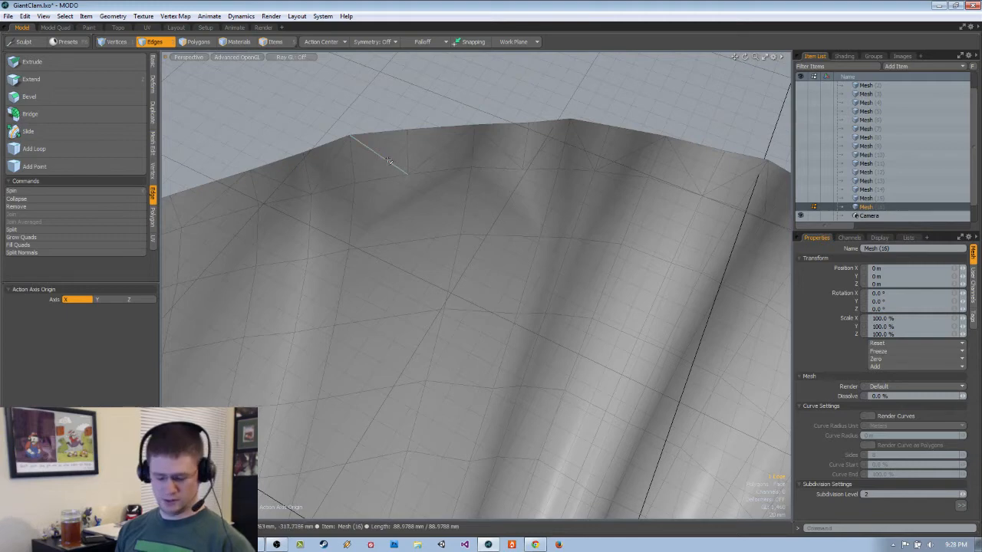
left_click_drag(435, 182, 410, 157, "alt")
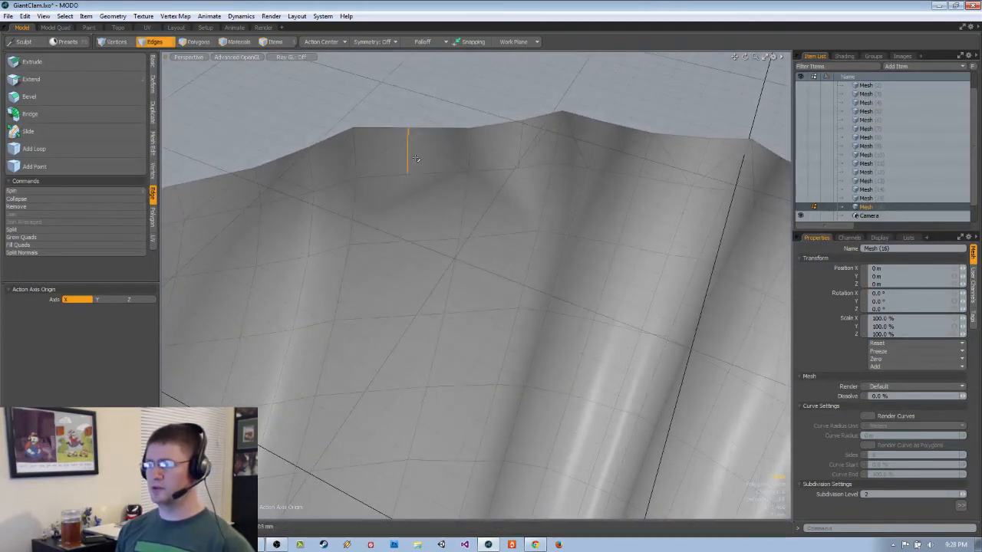
mouse_move(416, 159)
left_mouse_down("alt")
mouse_move(408, 84)
mouse_move(389, 161)
mouse_move(456, 287)
mouse_move(445, 135)
mouse_move(420, 232)
mouse_move(430, 284)
mouse_move(417, 149)
left_mouse_up("alt")
mouse_move(475, 203)
left_mouse_down("ctrl+alt")
mouse_move(502, 167)
mouse_move(469, 194)
left_mouse_up("ctrl+alt")
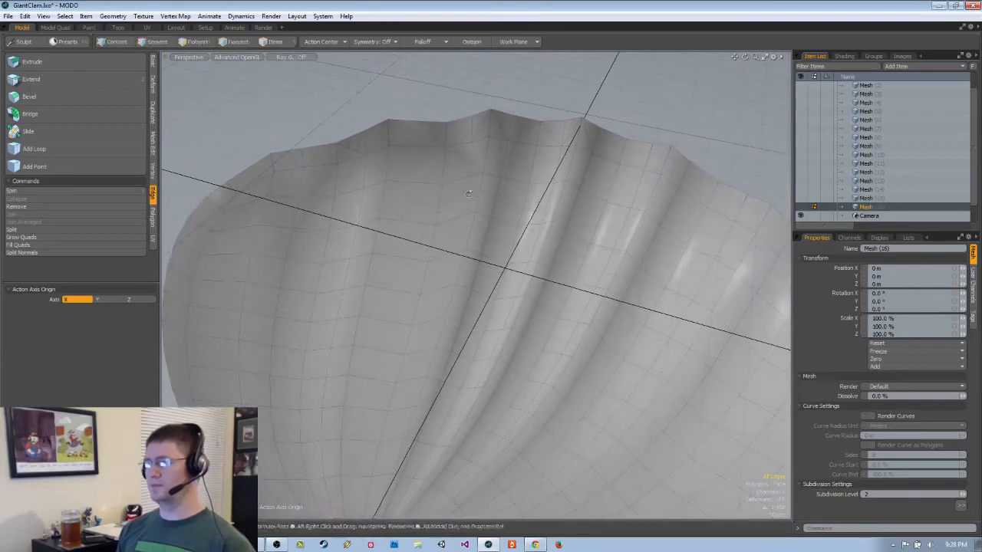
key("ctrl+z")
- Delete the selected edge loop between the ribs left of the centre line, from just inside the rim toward the hinge
left_click_drag(471, 194, 466, 215, "alt")
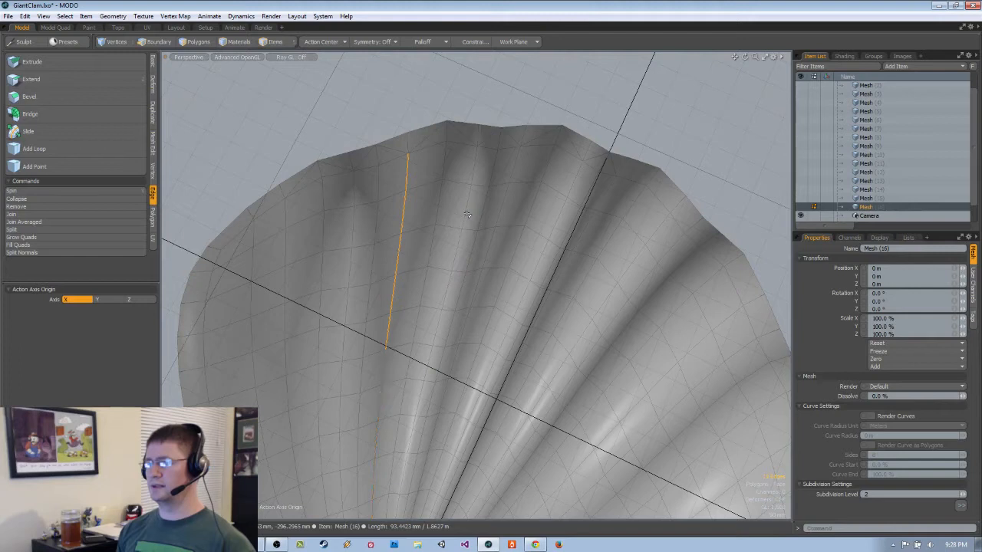
key("BackSpace")
key("alt+c")
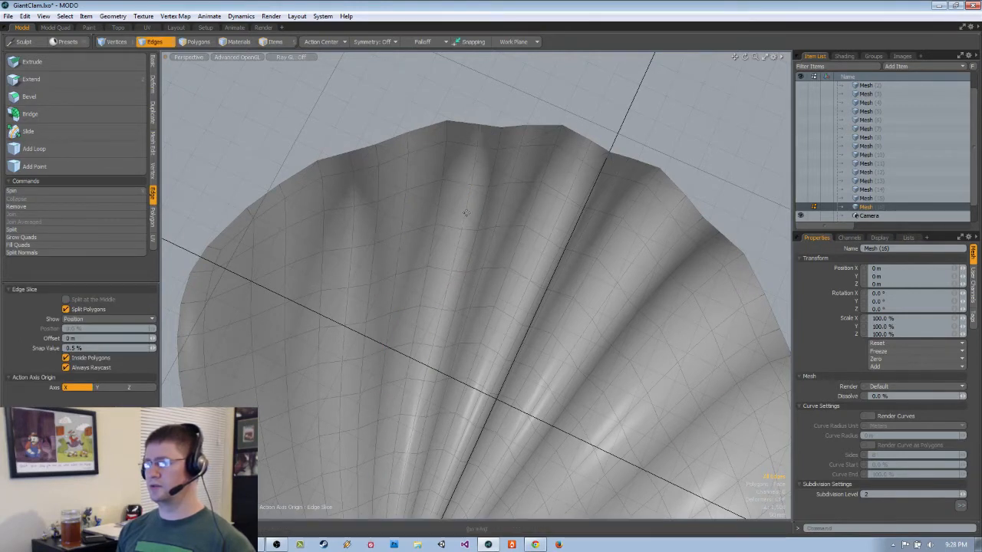
scroll(380, 154, "up", 2)
key("space")
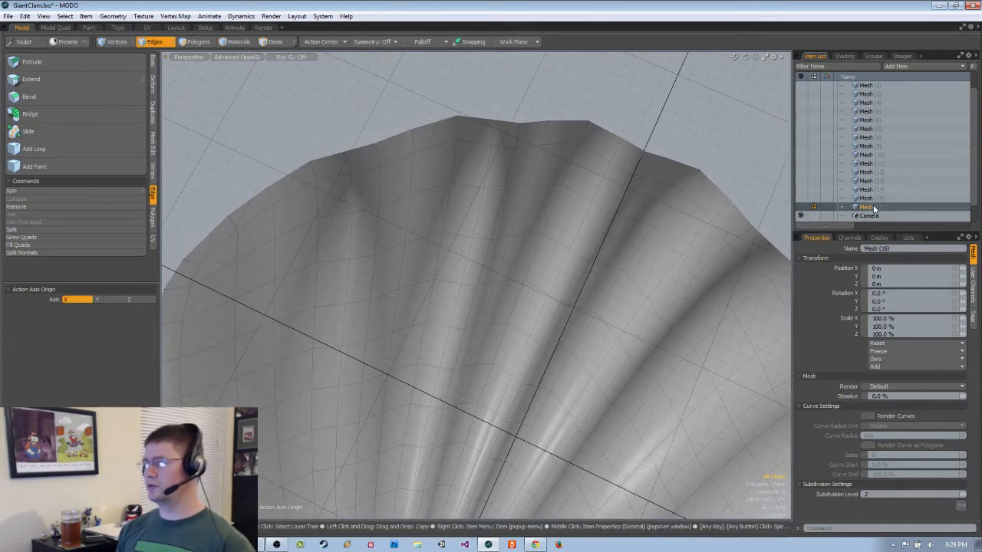
- Paste the copied clam into a new mesh item, hide the half covering the shell's interior, and start Edge Slice near the rim
key("n")
key("ctrl+v")
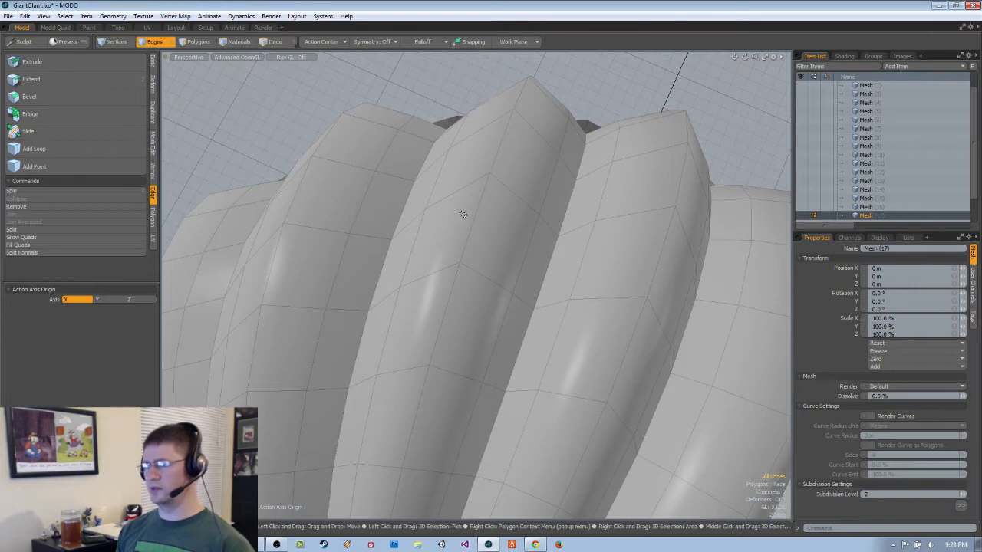
key("3")
key("h")
left_click_drag(459, 206, 441, 129, "alt")
key("c")
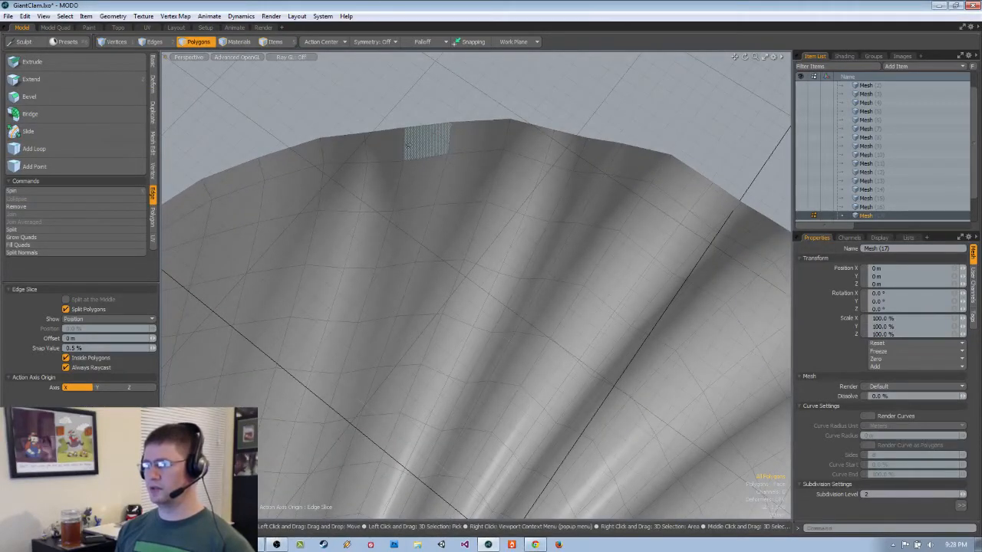
- Use Edge Slice to cut new edges from vertex to vertex across the outermost polygon row along the middle and one side of the shell's scalloped rim
left_click_drag(441, 128, 445, 152, "alt")
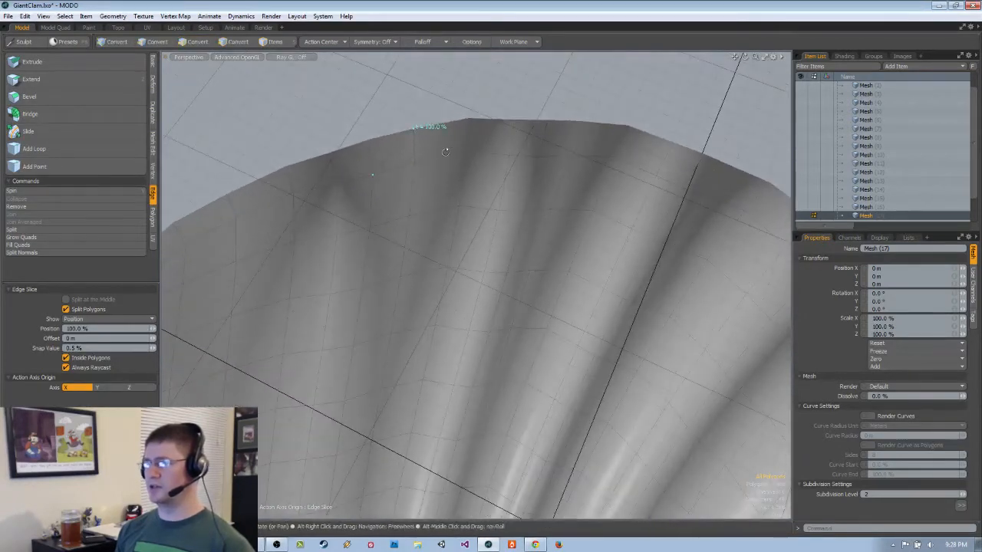
left_click_drag(528, 91, 379, 166, "alt")
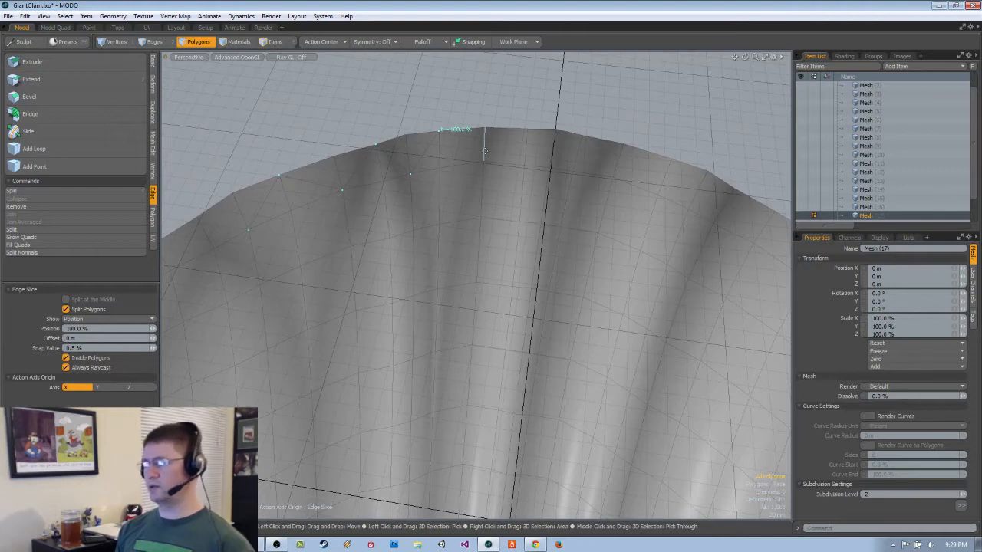
left_click_drag(564, 143, 483, 155, "alt")
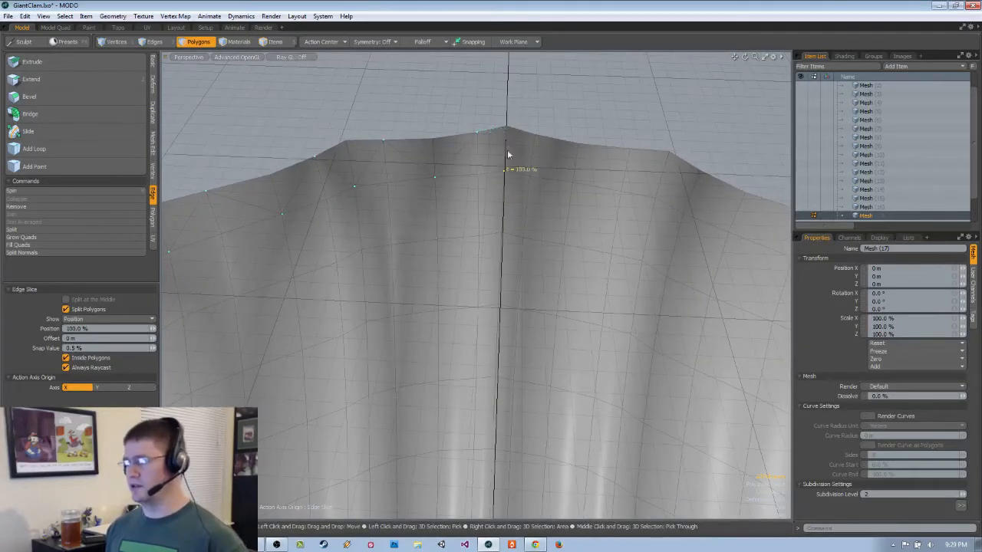
left_click_drag(580, 182, 519, 173, "alt")
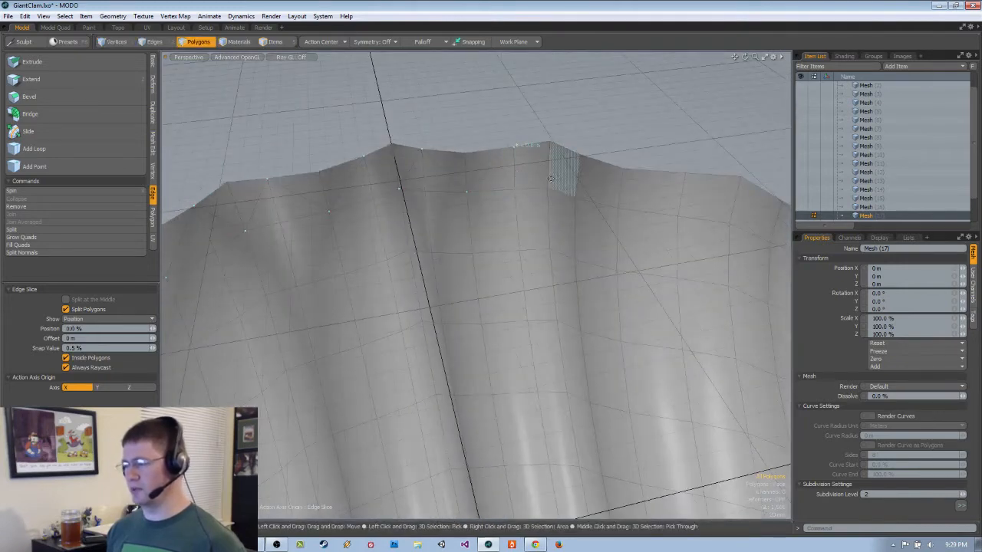
left_click_drag(582, 167, 472, 181, "alt")
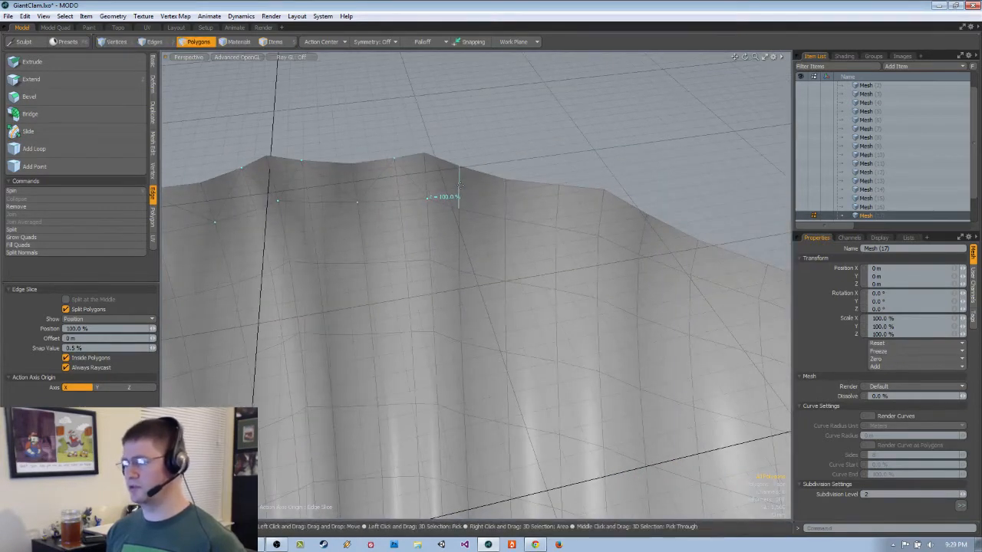
left_click_drag(505, 218, 497, 195, "alt")
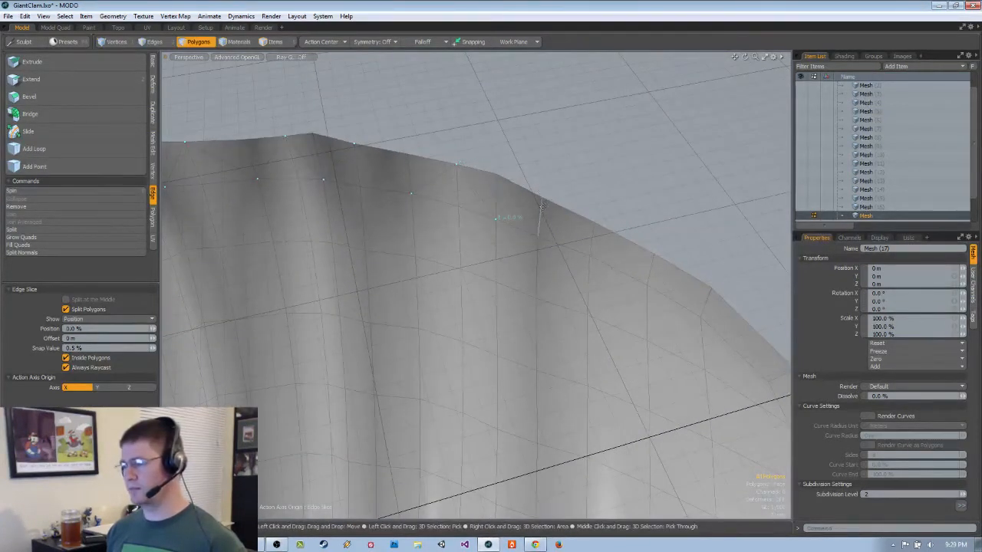
left_click_drag(661, 294, 633, 262, "alt")
- Cut the remaining vertex-to-vertex slices along the opposite side of the shell's rim and finish Edge Slice
left_click_drag(611, 206, 490, 269, "alt+shift")
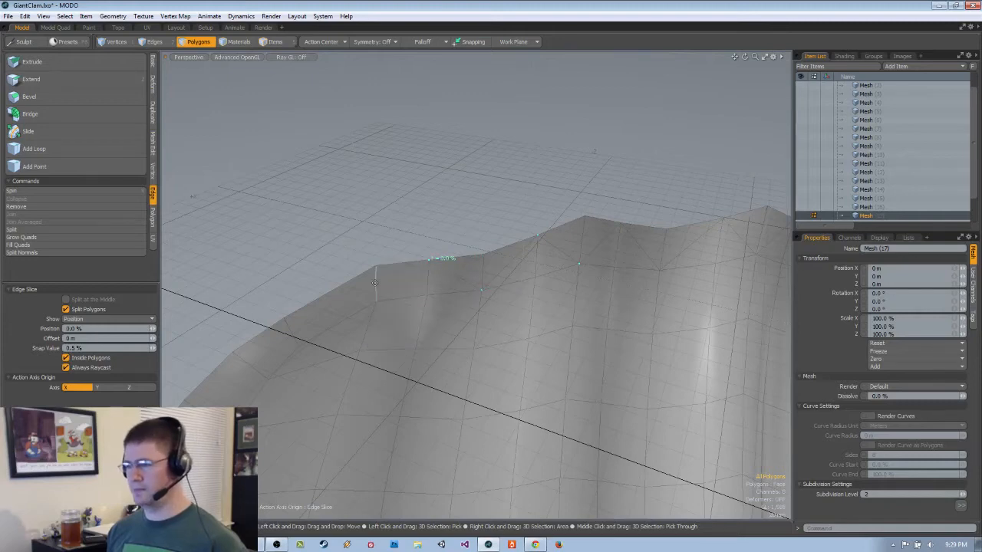
left_click_drag(441, 201, 441, 175, "alt")
left_click_drag(441, 175, 398, 237, "ctrl+alt")
key("space")
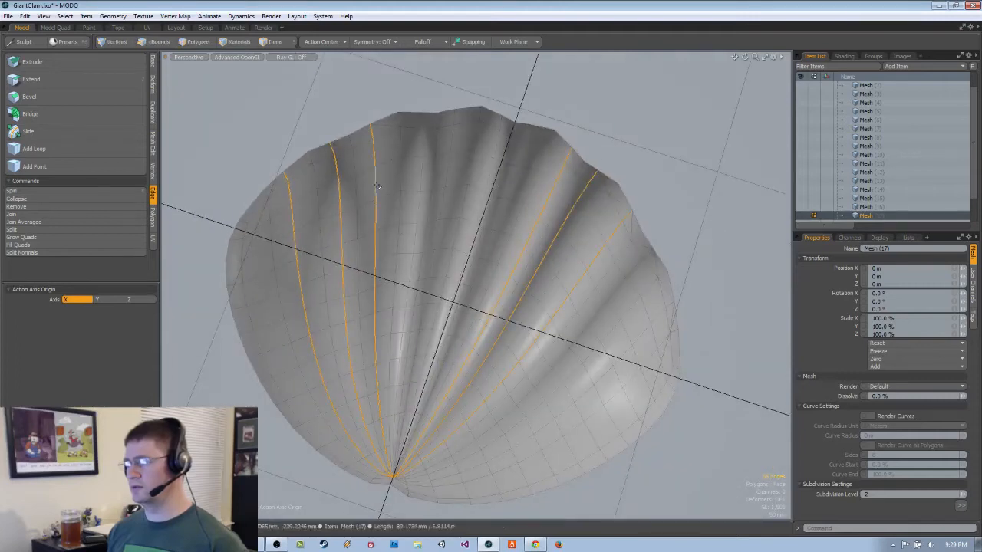
- Select the surplus radial edge loops running from the rim to the hinge point and remove them without deleting the surrounding polygons
left_click_drag(429, 146, 367, 173, "alt")
left_click_drag(507, 187, 479, 156, "alt")
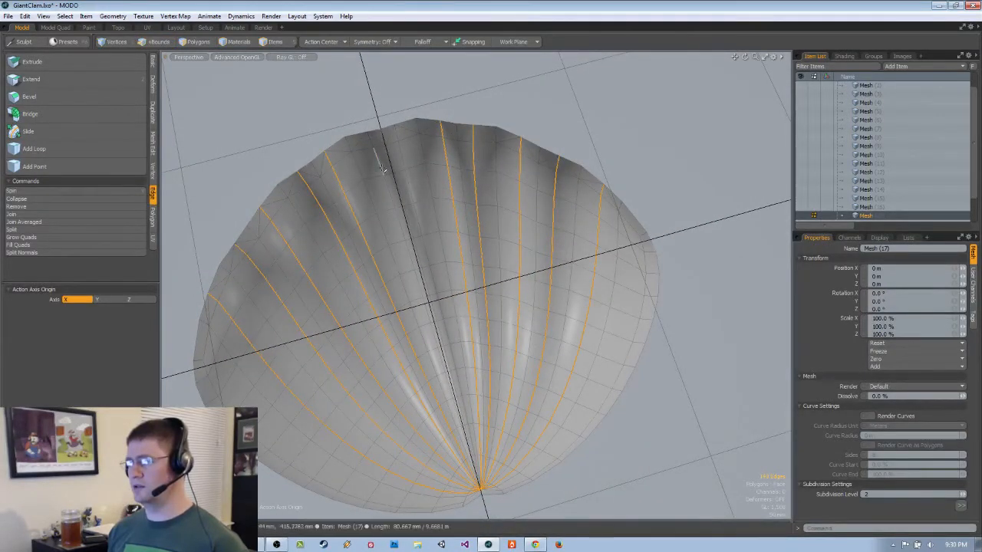
left_click_drag(386, 169, 508, 248, "alt")
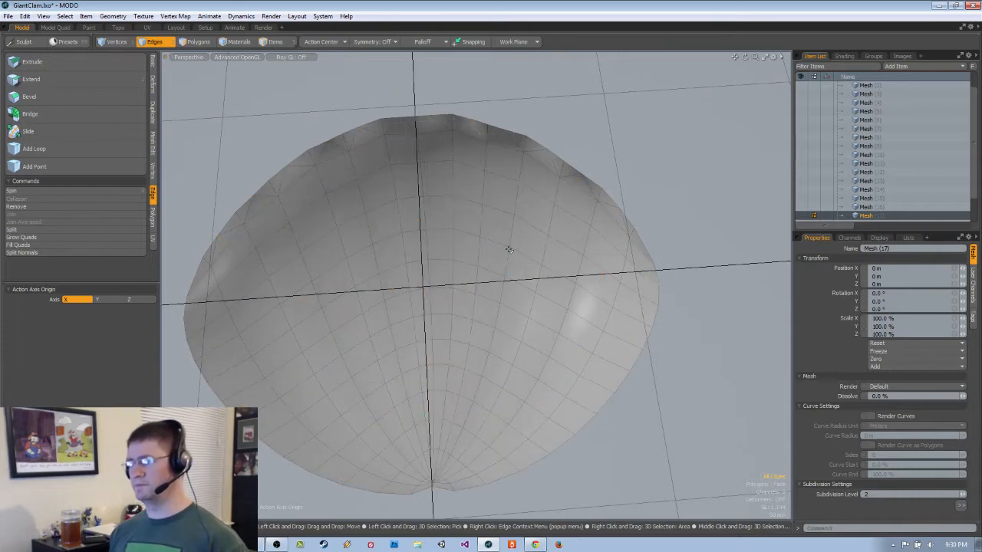
left_click_drag(508, 246, 404, 454, "alt")
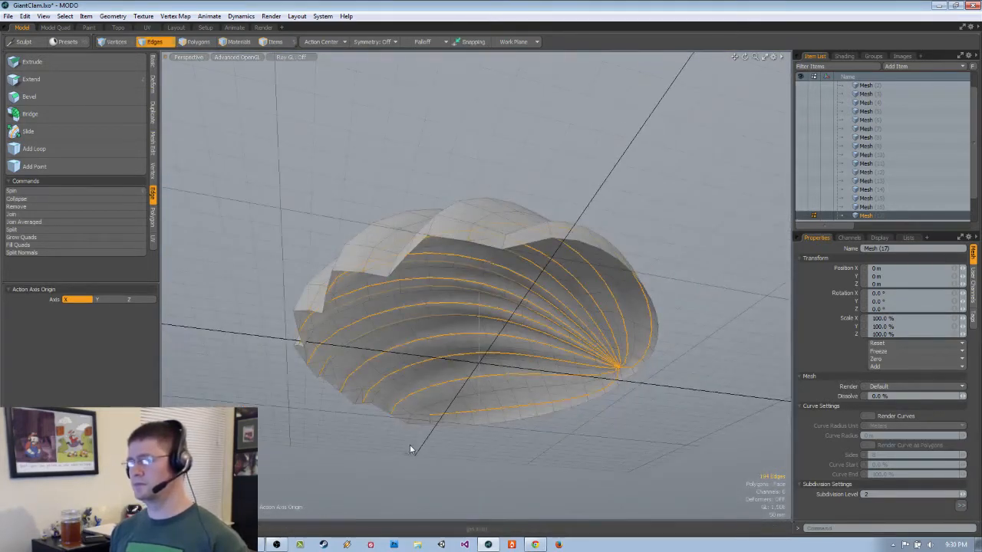
key("Delete")
key("ctrl+z")
key("BackSpace")
- Examine the simplified shell from outside, above and inside, checking the ridges, the rim and the spacing of the radial edges
left_click_drag(409, 449, 266, 420, "alt")
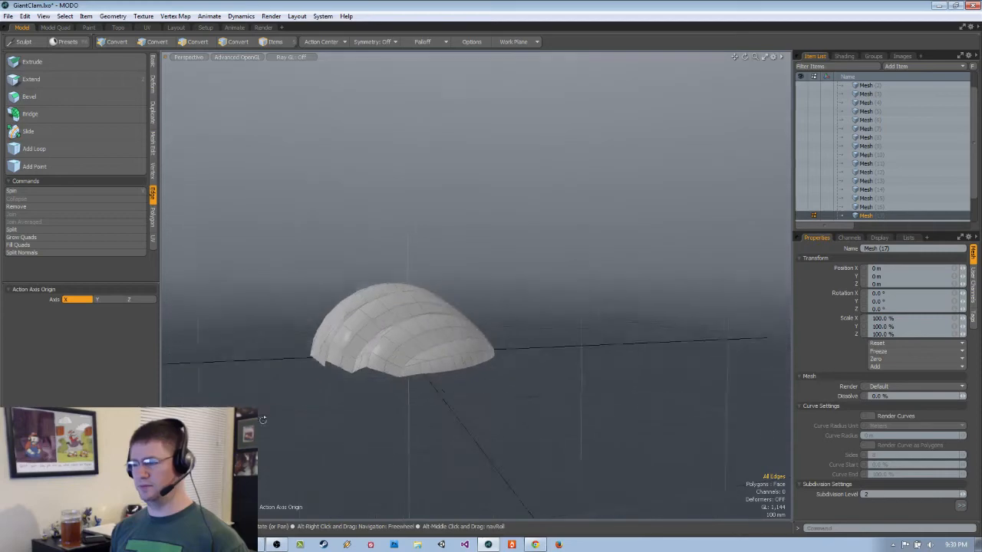
left_click_drag(321, 355, 642, 293, "ctrl+alt")
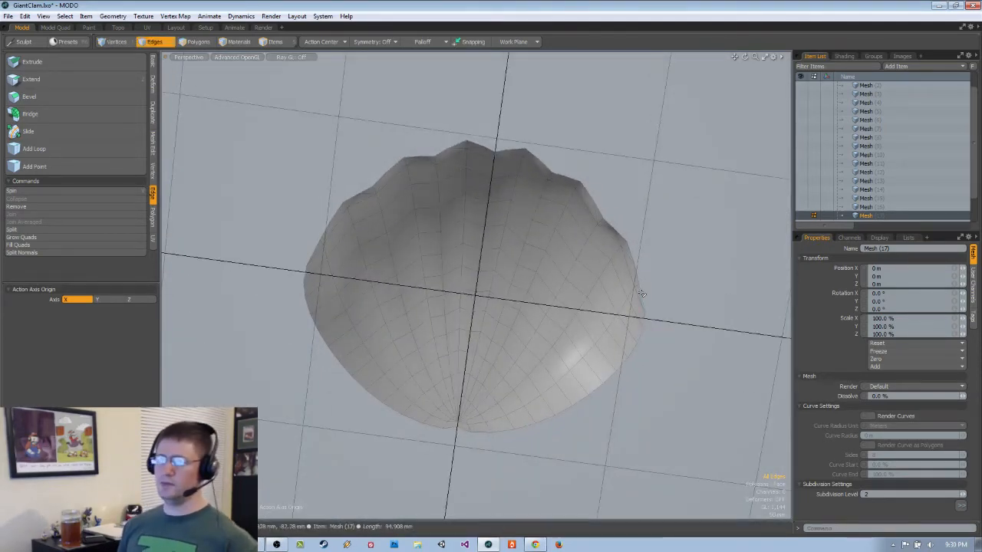
left_click_drag(491, 281, 471, 307, "alt")
scroll(375, 283, "up", 3)
left_click_drag(375, 283, 470, 178, "alt")
scroll(458, 330, "up", 3)
left_click_drag(471, 254, 430, 304, "alt")
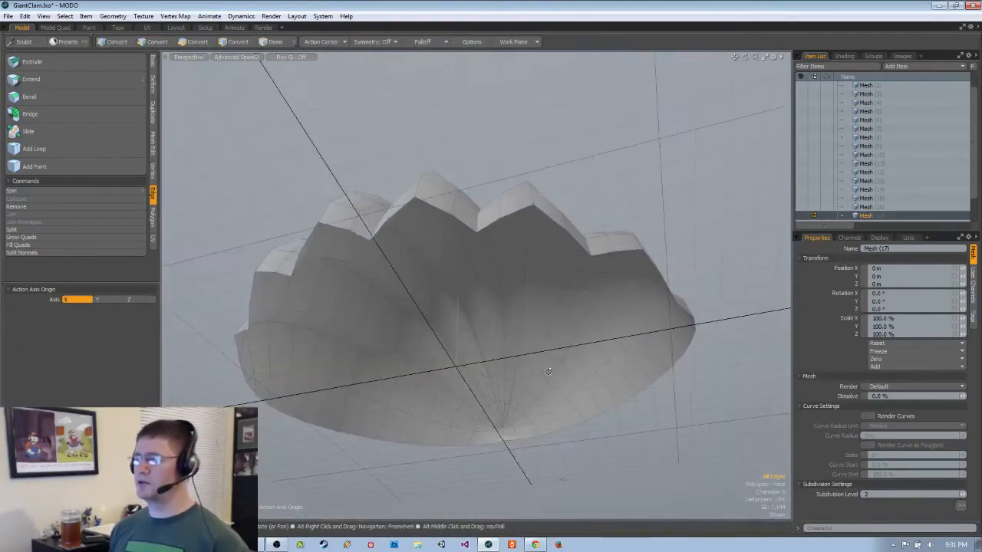
left_click_drag(564, 332, 429, 280, "alt")
left_click_drag(491, 270, 488, 230, "alt")
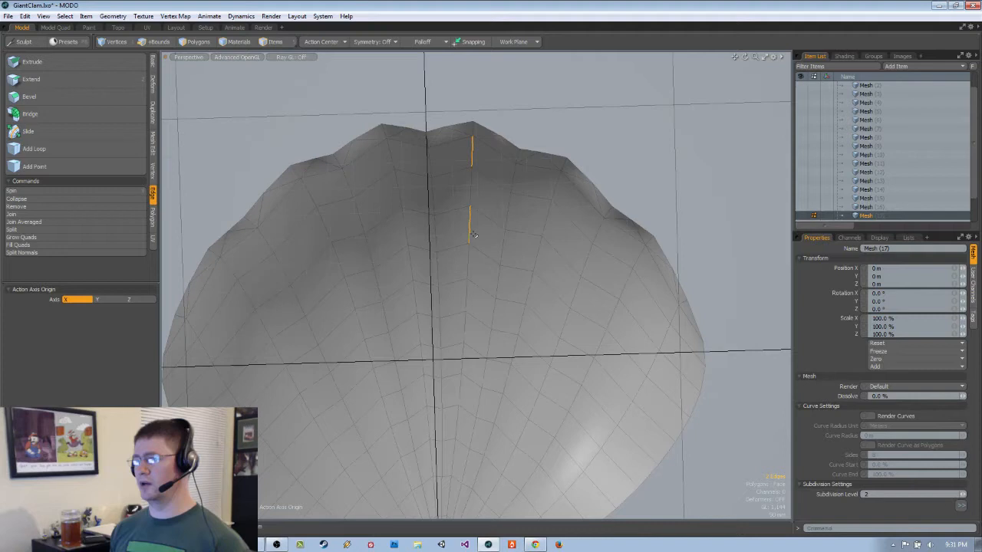
- Try collapsing every second edge along the two radial edge lines on either side of the shell's center line
left_click_drag(473, 232, 461, 239, "ctrl+alt")
left_click_drag(461, 239, 459, 214, "alt+shift")
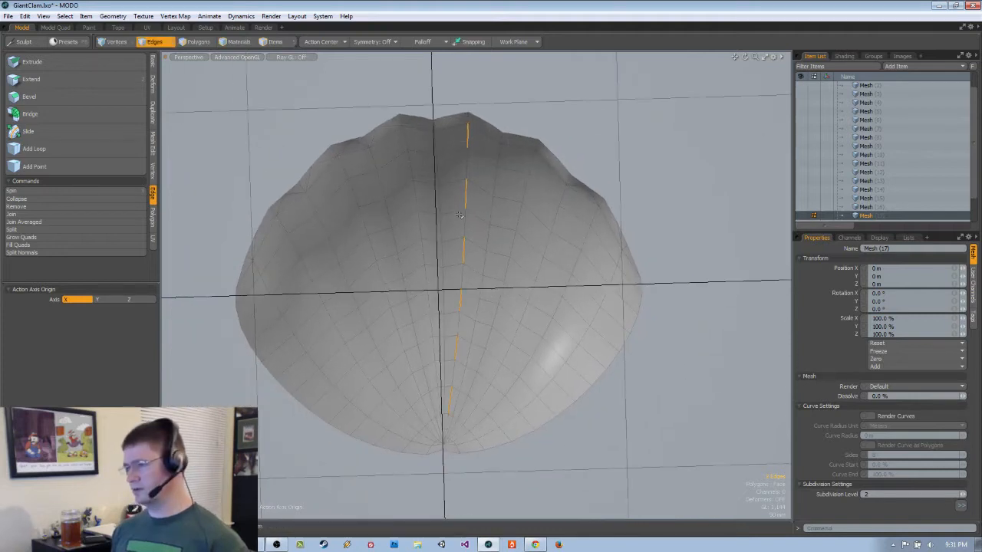
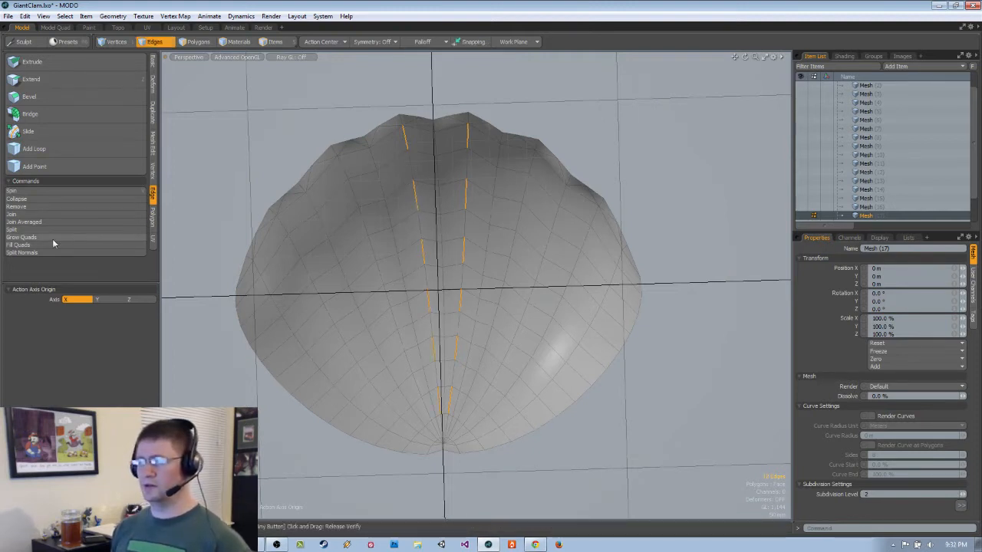
left_click(52, 200)
left_click_drag(517, 215, 377, 328, "alt")
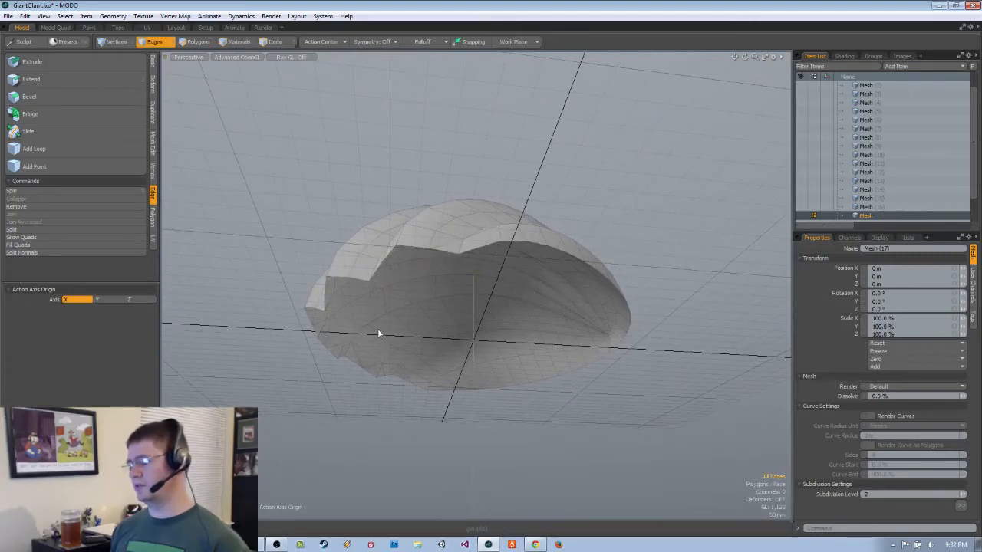
left_click_drag(392, 332, 438, 313, "alt")
left_click_drag(351, 338, 369, 177, "alt")
left_click_drag(437, 343, 419, 302, "alt")
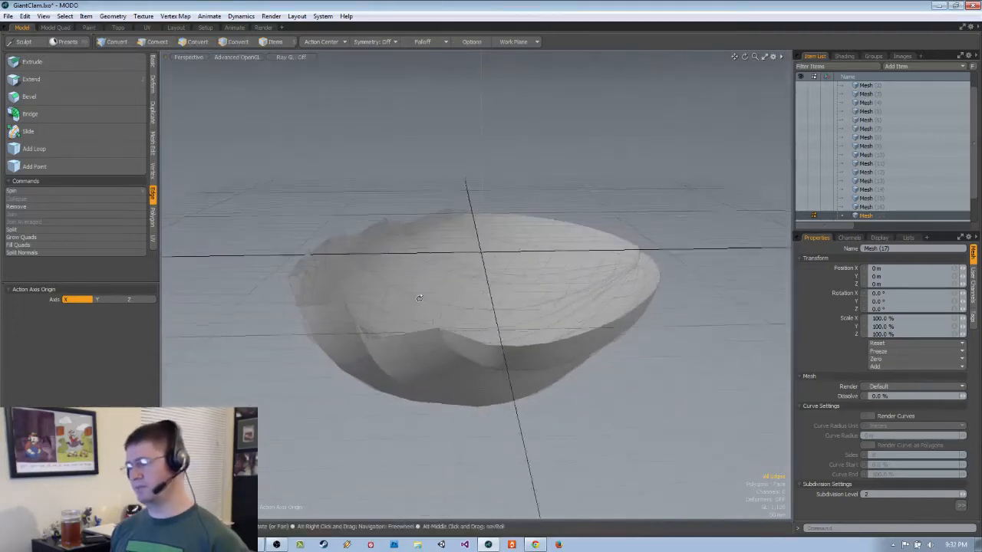
- Restore the uncollapsed edges, add alternate edges of the radial line between the two columns, and try collapsing all three sets
left_click_drag(459, 274, 453, 167, "alt")
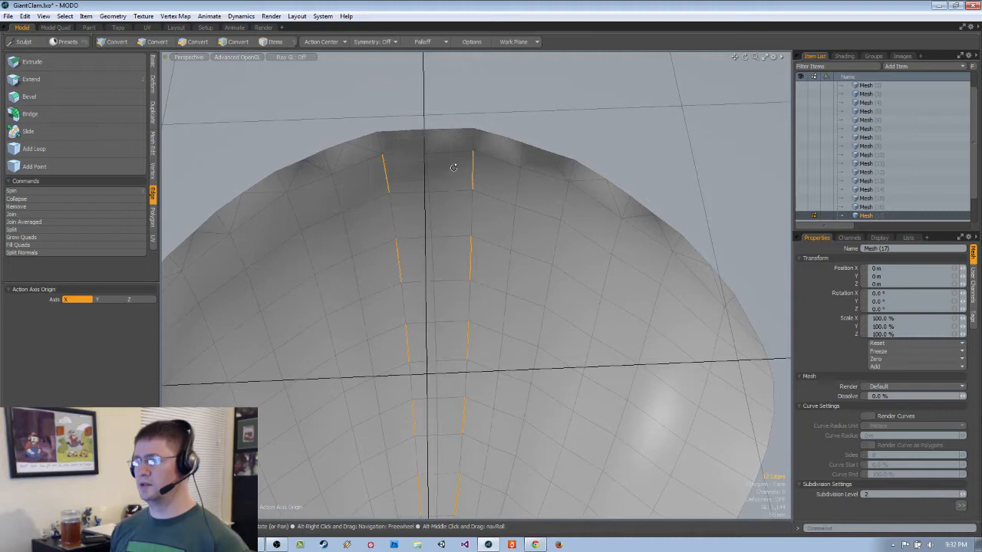
mouse_move(432, 264)
left_mouse_down("alt")
mouse_move(464, 248)
mouse_move(439, 263)
left_mouse_up("alt")
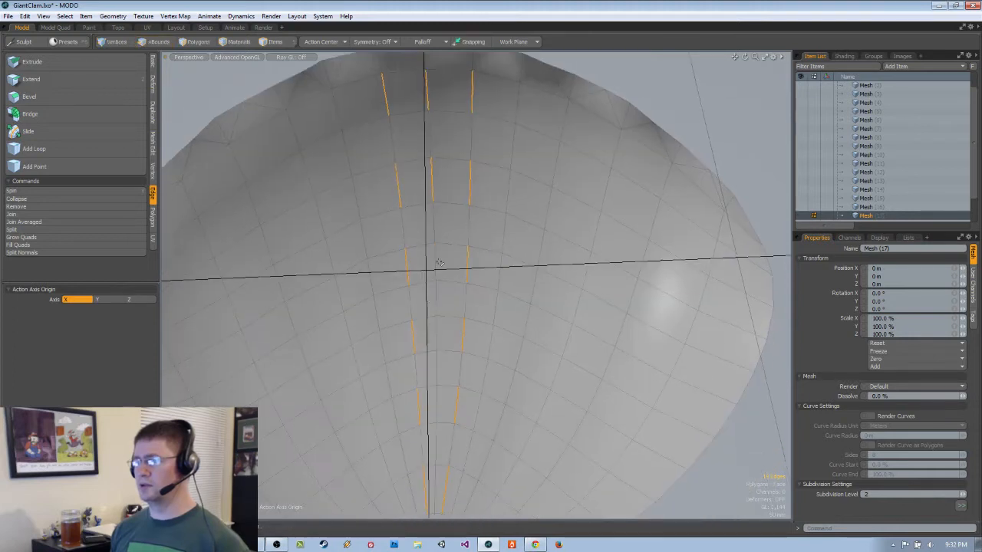
left_click(434, 337, "shift")
left_click_drag(436, 336, 482, 293, "alt")
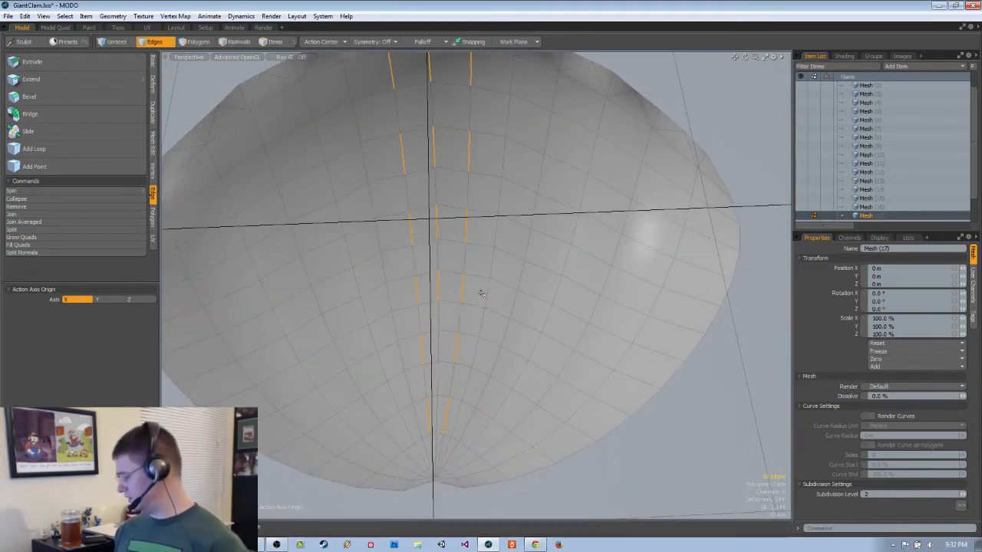
left_click(31, 202)
left_click_drag(337, 299, 441, 352, "alt")
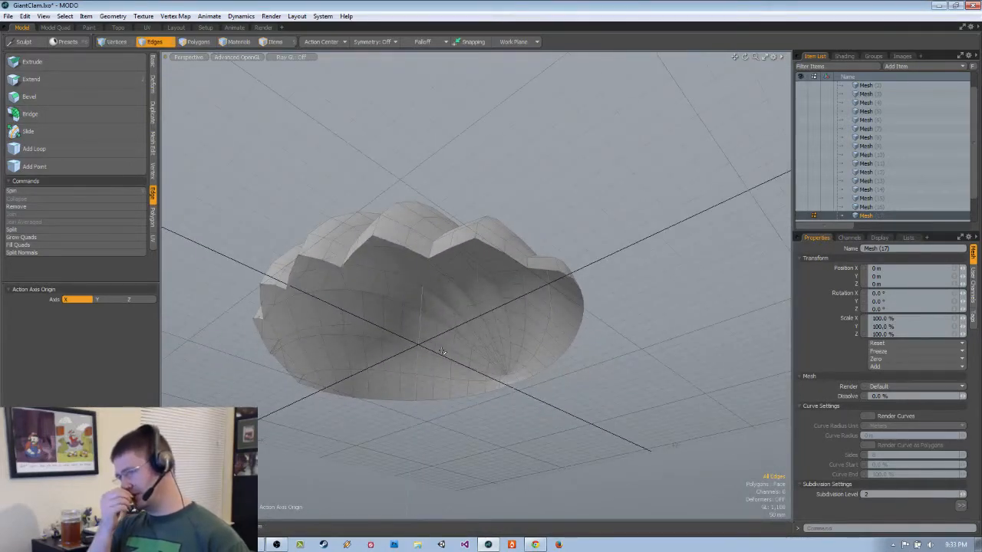
- Select every second edge along all the shell's radial edge lines, ring by ring from the rim toward the hinge
left_click_drag(435, 345, 456, 175, "alt")
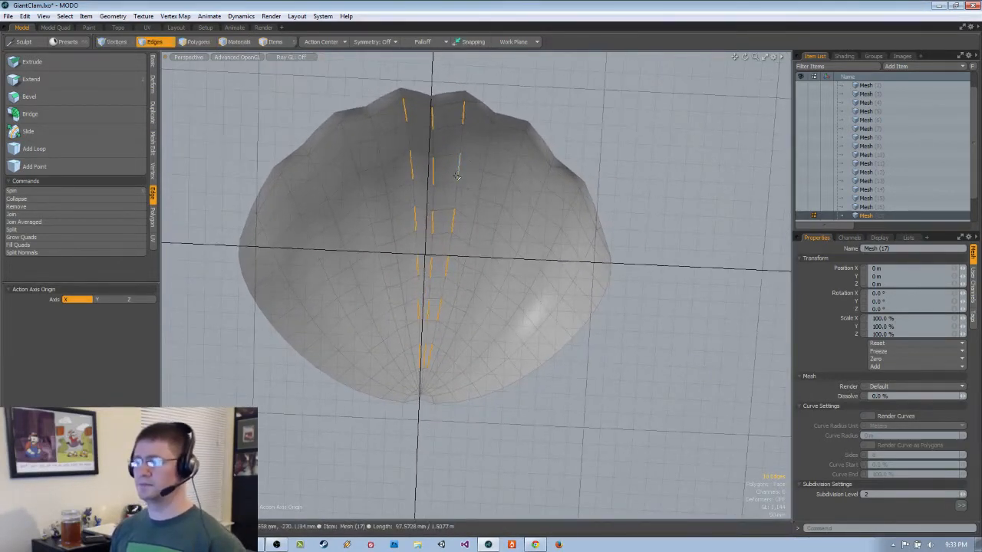
left_click_drag(293, 191, 371, 121, "alt")
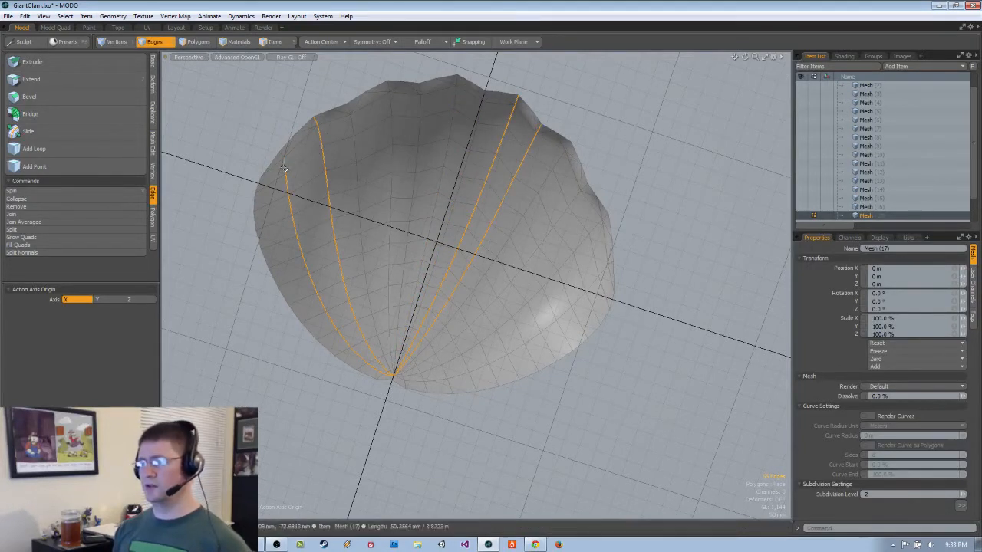
key("Up")
key("Up")
key("Up")
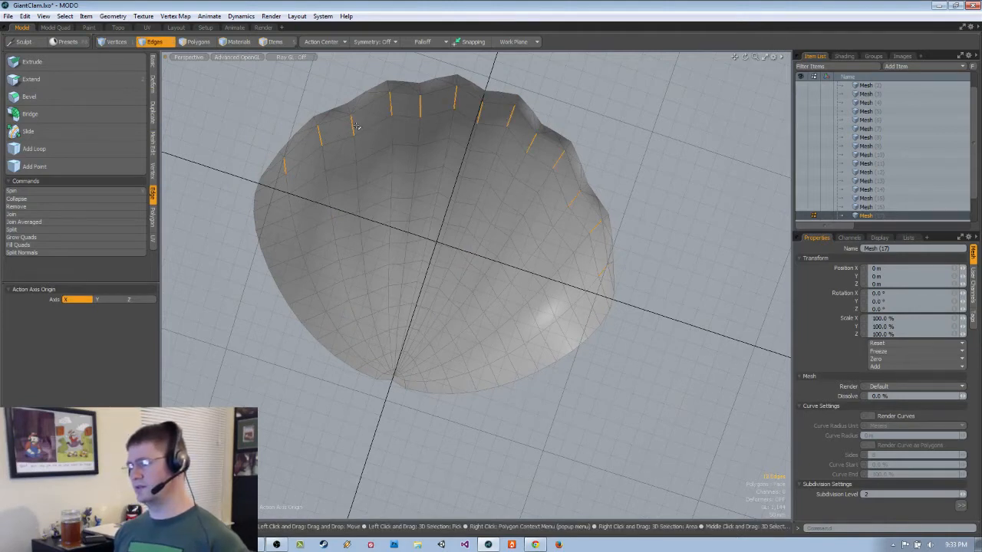
left_click_drag(356, 127, 303, 222, "alt")
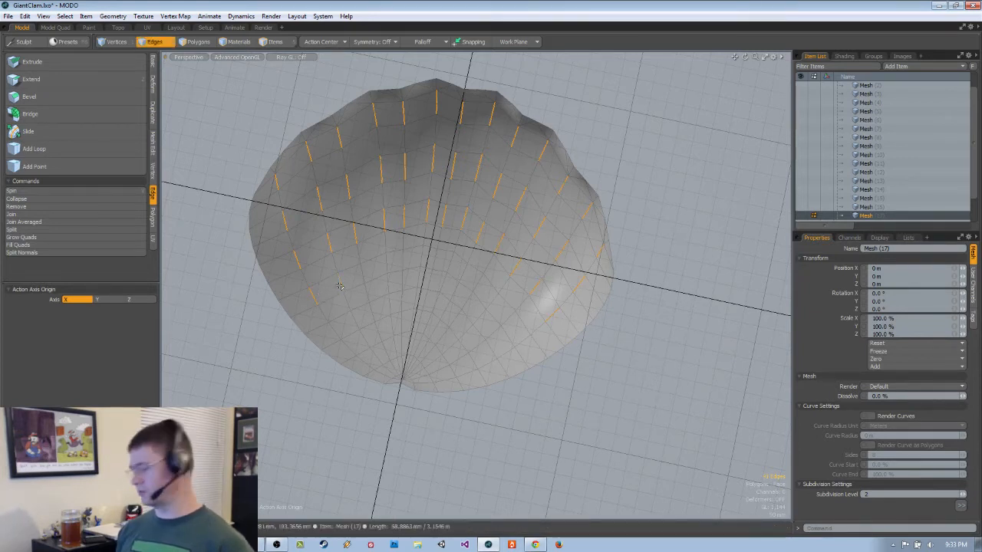
key("Up")
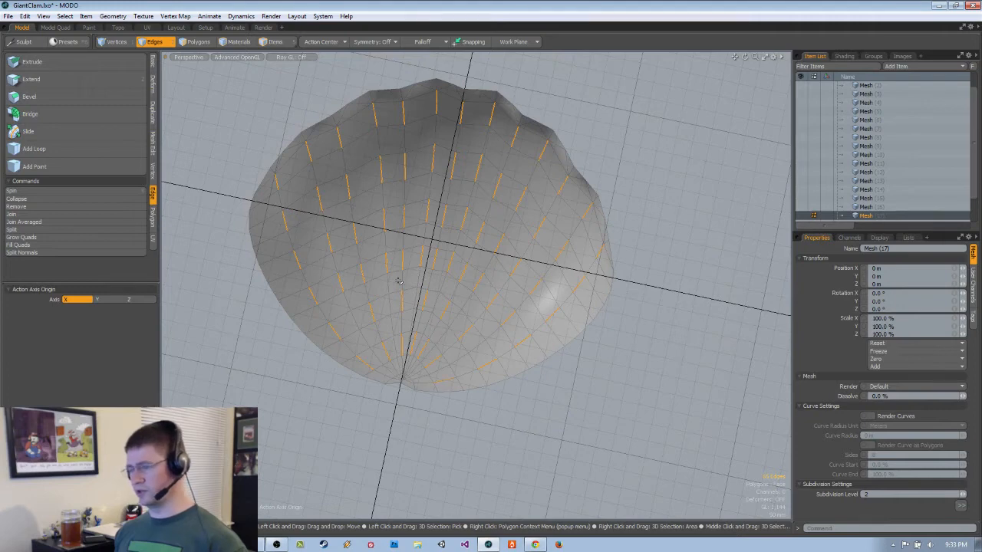
left_click_drag(398, 280, 425, 271, "alt")
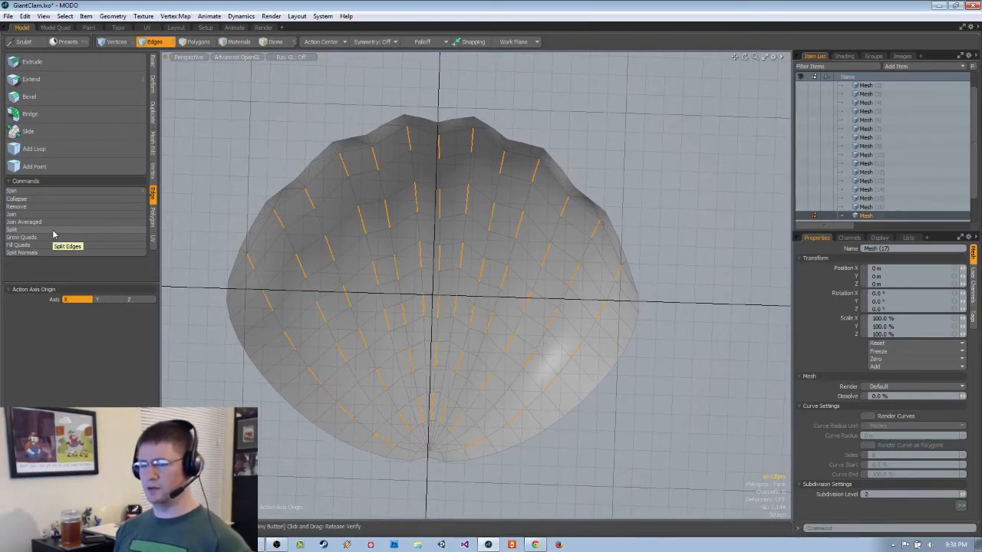
- Try collapsing the selected alternate radial edges across the whole shell
left_click(63, 207)
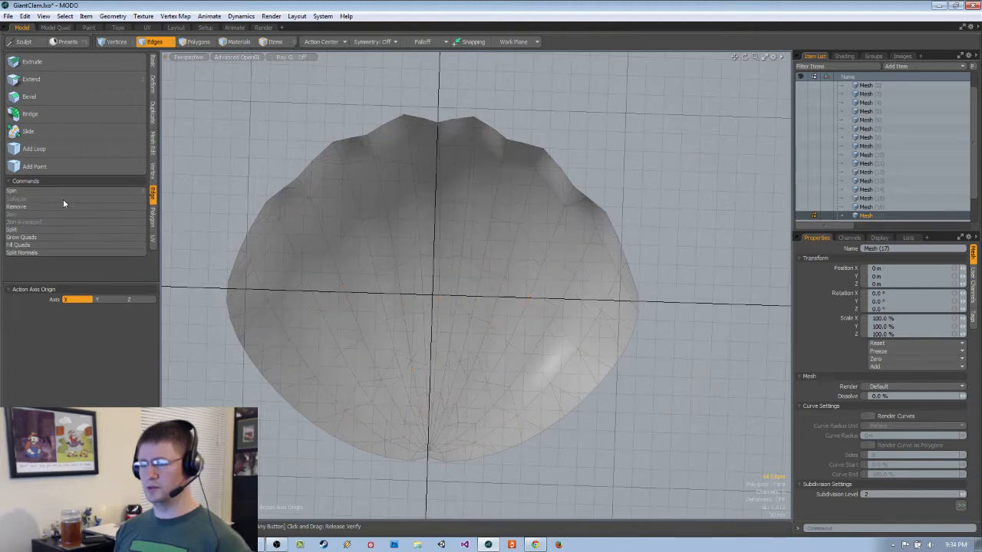
left_click_drag(564, 298, 548, 328, "alt")
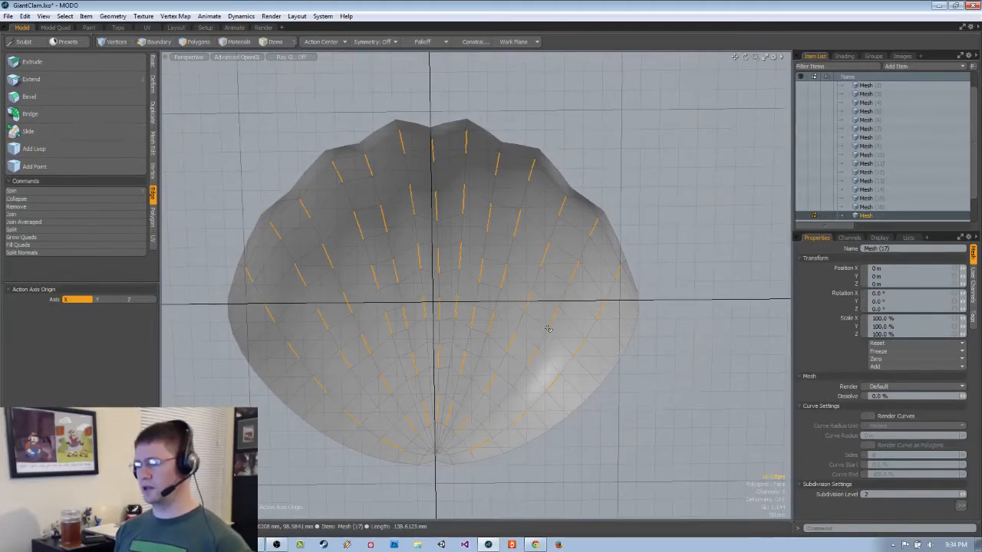
- Add the remaining alternate radial edges near the hinge to the selection and collapse all the selected edges
left_click_drag(475, 396, 534, 401, "ctrl+alt")
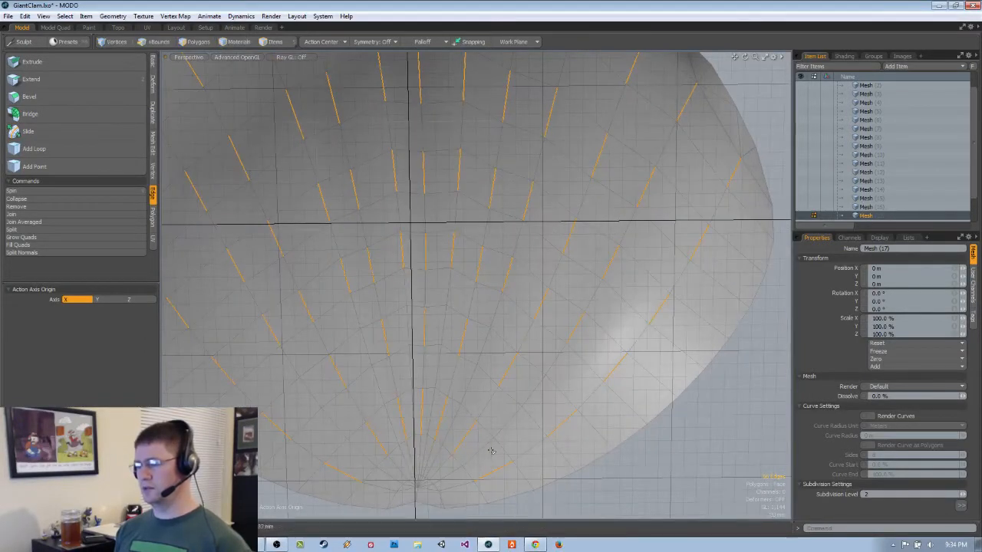
left_click_drag(485, 447, 428, 394, "alt+shift")
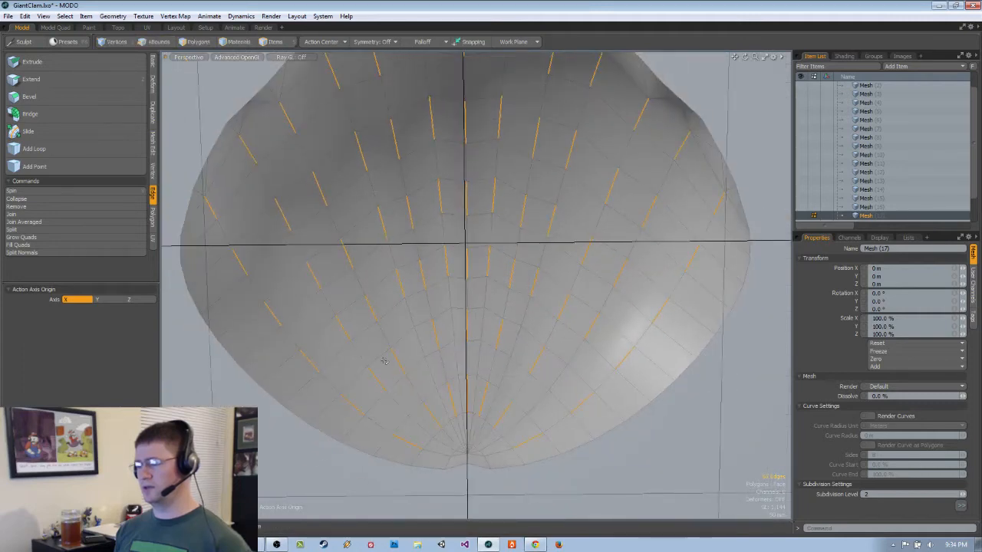
left_click_drag(562, 362, 390, 253, "alt")
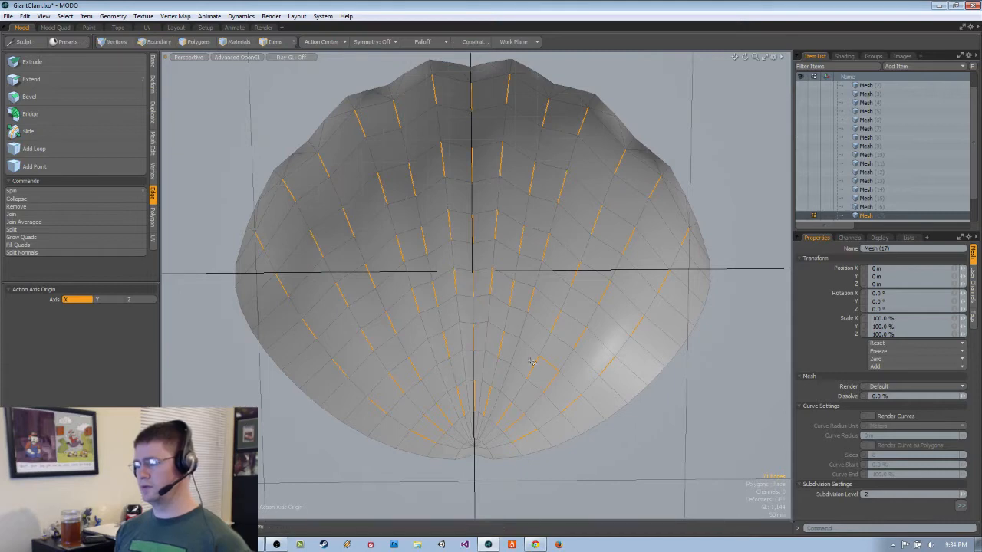
left_click_drag(566, 319, 570, 360, "alt")
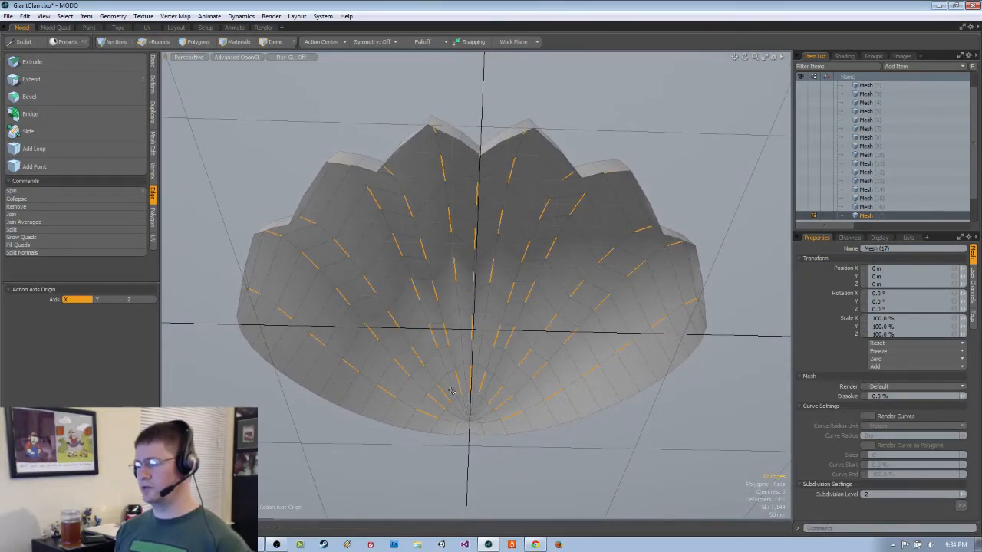
mouse_move(437, 417)
left_mouse_down("ctrl+alt")
mouse_move(471, 400)
mouse_move(440, 415)
left_mouse_up("ctrl+alt")
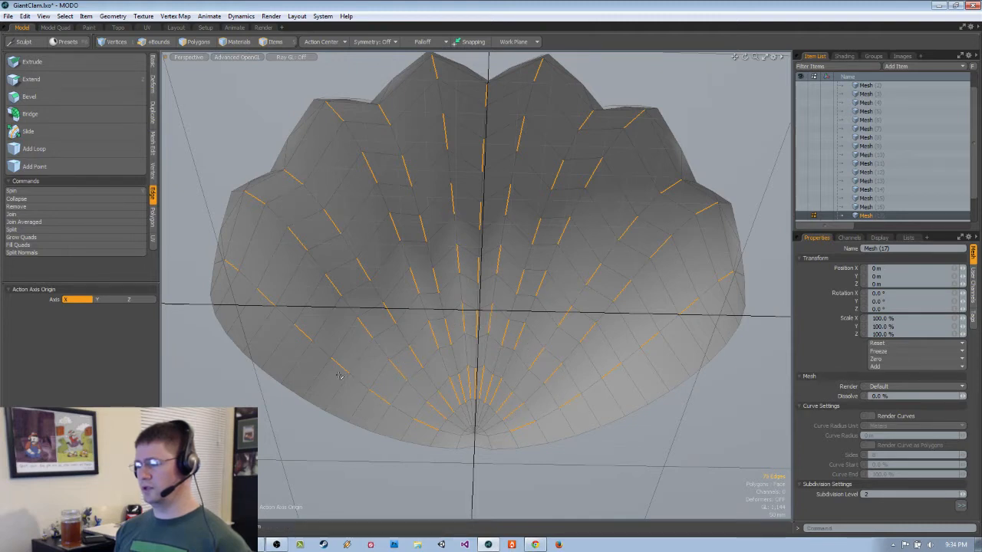
left_click_drag(497, 277, 515, 296, "alt")
mouse_move(515, 296)
left_mouse_down("alt+shift")
mouse_move(515, 308)
mouse_move(513, 289)
left_mouse_up("alt+shift")
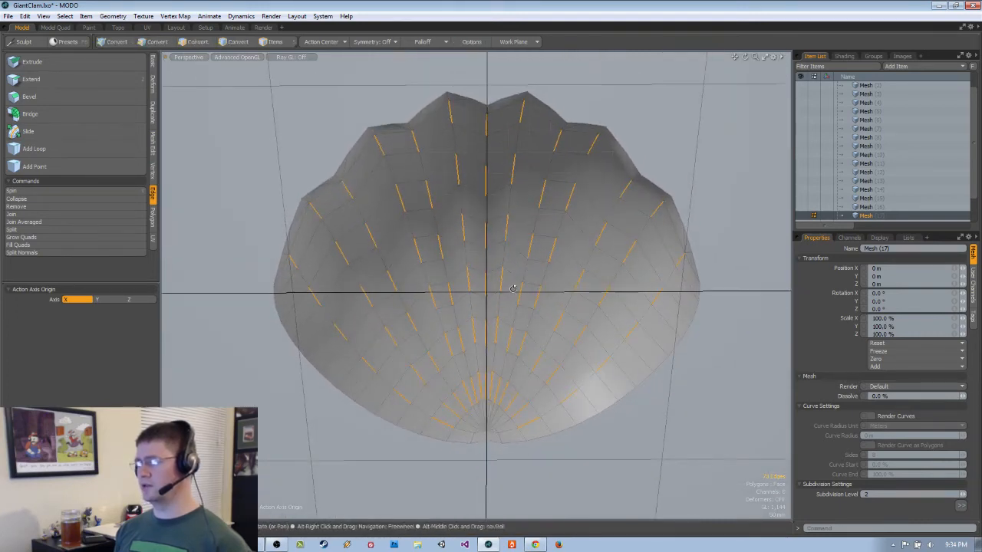
left_click(42, 205)
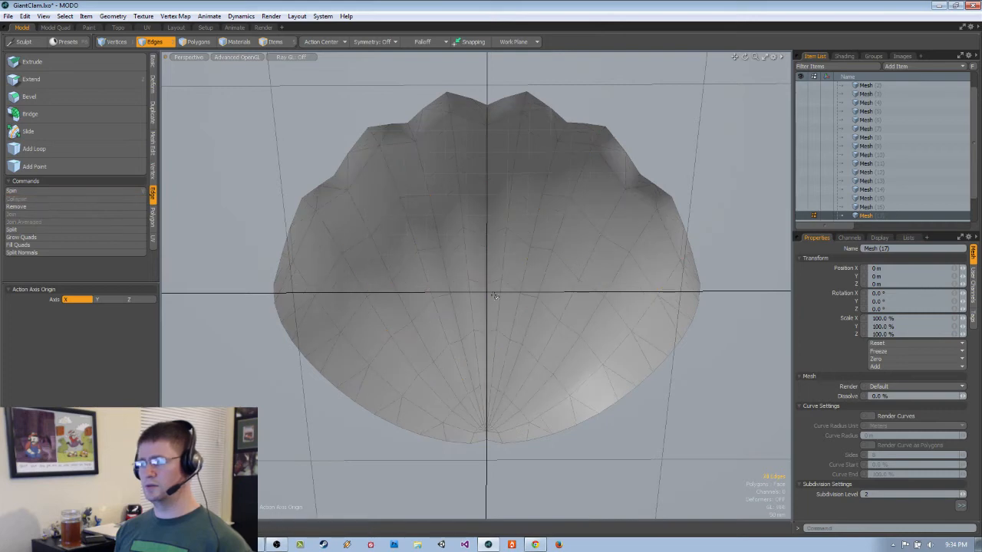
- Examine the collapsed shell from inside and outside, checking the small polygons at the hinge and the shape of the rim
left_click_drag(574, 286, 504, 368, "alt")
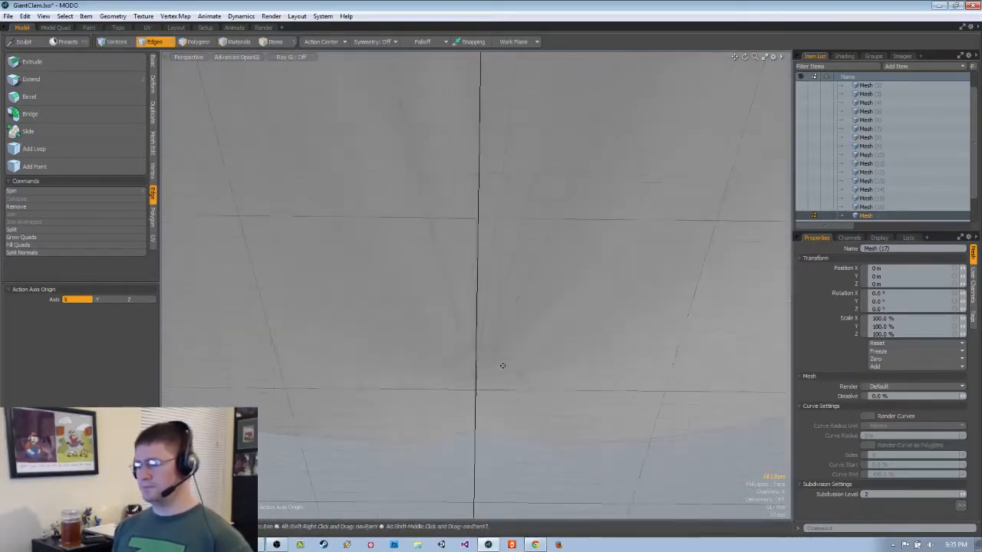
mouse_move(581, 277)
left_mouse_down("alt")
mouse_move(494, 372)
mouse_move(446, 316)
mouse_move(455, 359)
mouse_move(447, 411)
mouse_move(507, 358)
mouse_move(537, 386)
mouse_move(521, 396)
mouse_move(528, 376)
left_mouse_up("alt")
scroll(447, 408, "up", 5)
key("3")
left_click_drag(528, 376, 571, 323, "ctrl+alt")
left_click_drag(474, 353, 384, 325, "ctrl+alt")
left_click_drag(458, 310, 508, 336, "ctrl+alt")
left_click_drag(508, 336, 483, 352, "alt")
left_click_drag(483, 351, 399, 330, "alt")
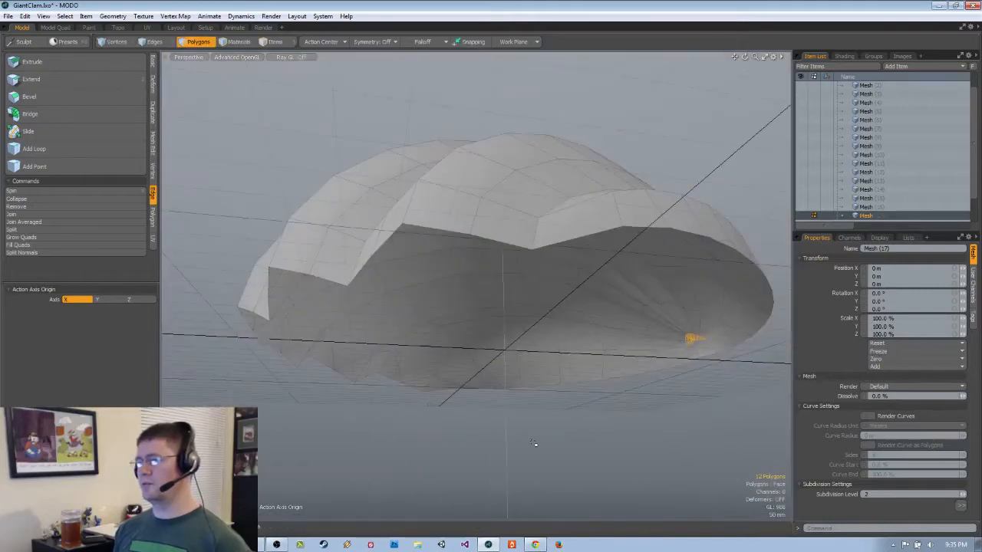
left_click_drag(505, 402, 567, 144, "alt")
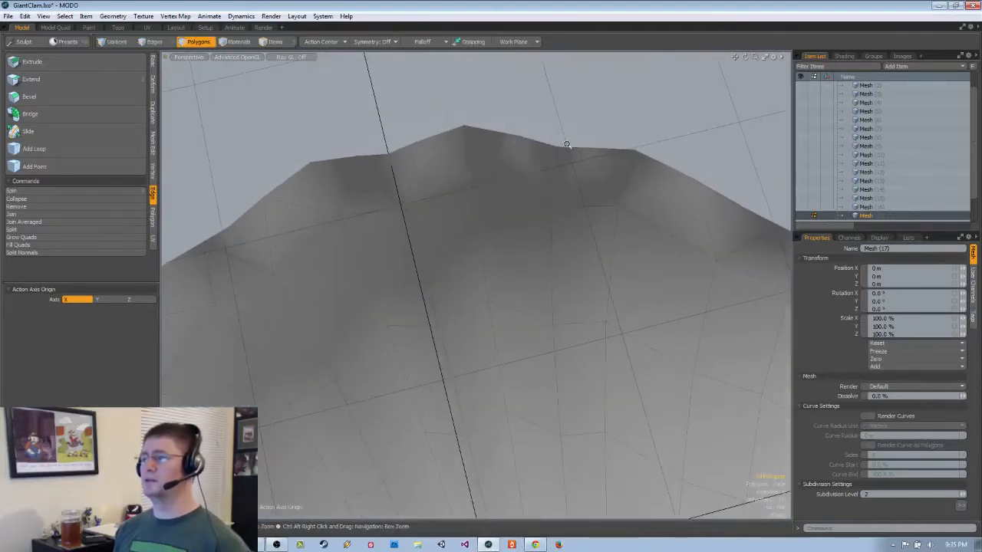
left_click_drag(502, 226, 453, 263, "alt")
scroll(454, 264, "down", 5)
left_click(531, 146)
left_click_drag(530, 146, 526, 376, "alt")
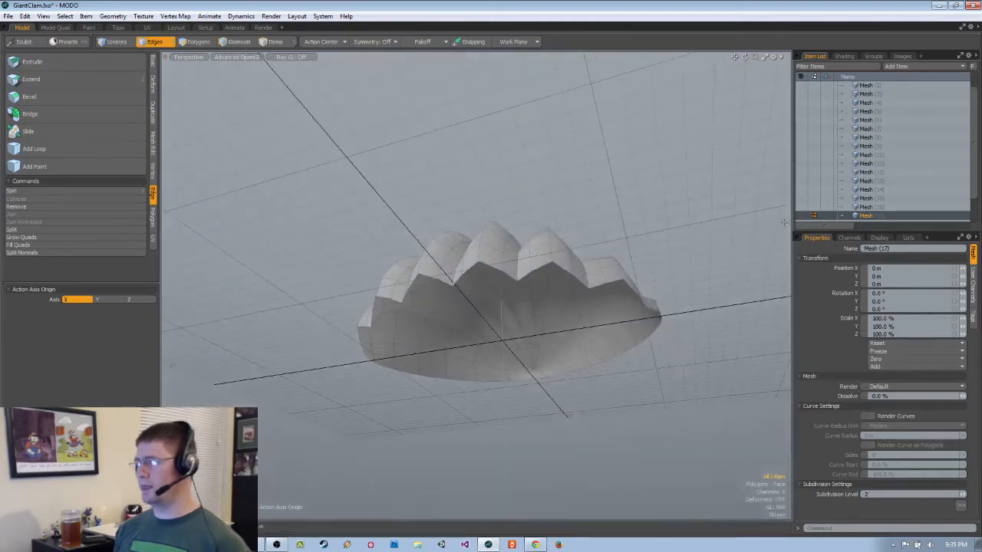
- Switch between Mesh (16) and Mesh (17) to compare the shell before and after the reduction
left_click(866, 207)
left_click_drag(666, 373, 602, 402, "alt")
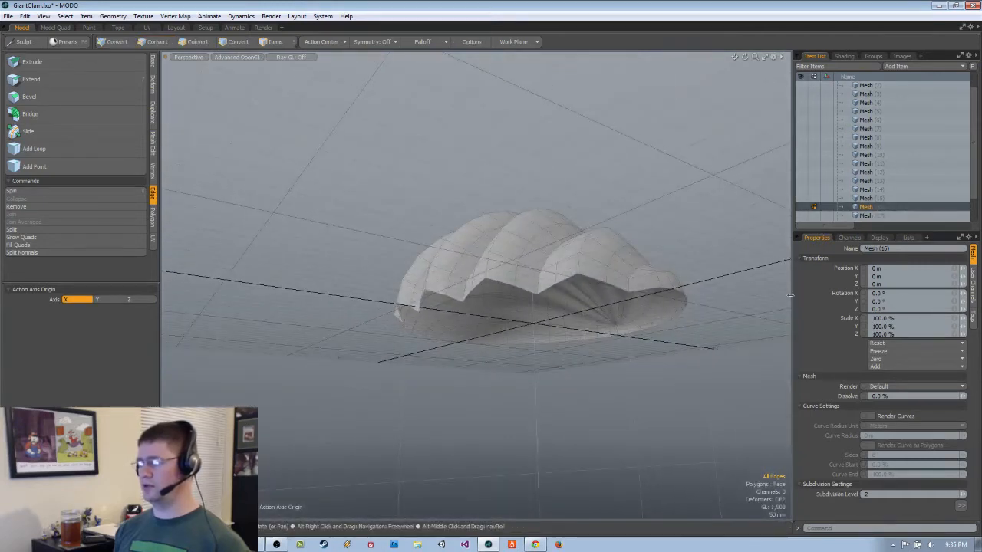
left_click(864, 215)
mouse_move(660, 356)
left_mouse_down("alt")
mouse_move(634, 337)
mouse_move(598, 261)
mouse_move(543, 338)
mouse_move(560, 391)
mouse_move(673, 383)
mouse_move(649, 376)
mouse_move(660, 361)
left_mouse_up("alt")
scroll(717, 257, "down", 3)
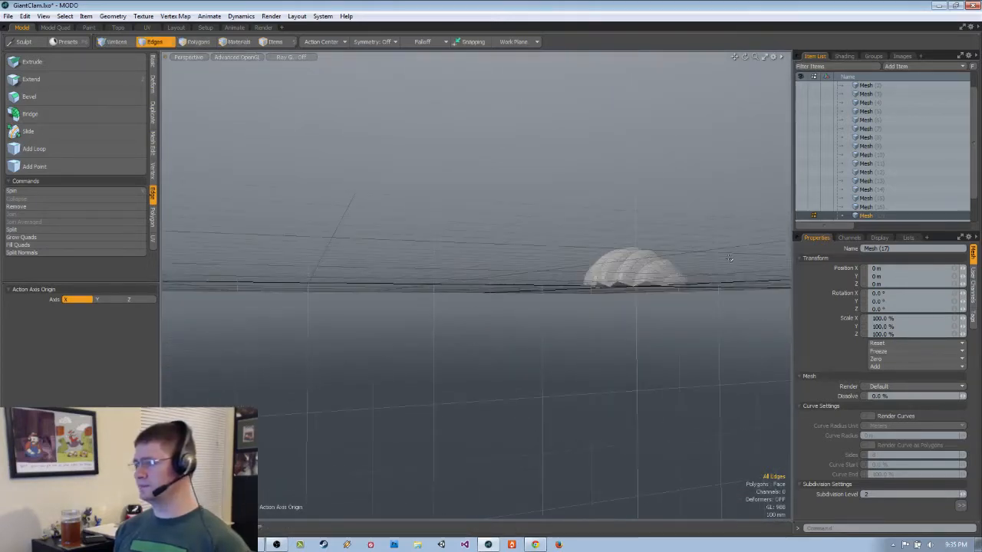
scroll(737, 253, "up", 3)
- Create a new mesh item and paste the copied shell geometry into it
scroll(630, 264, "down", 1)
scroll(866, 203, "down", 1)
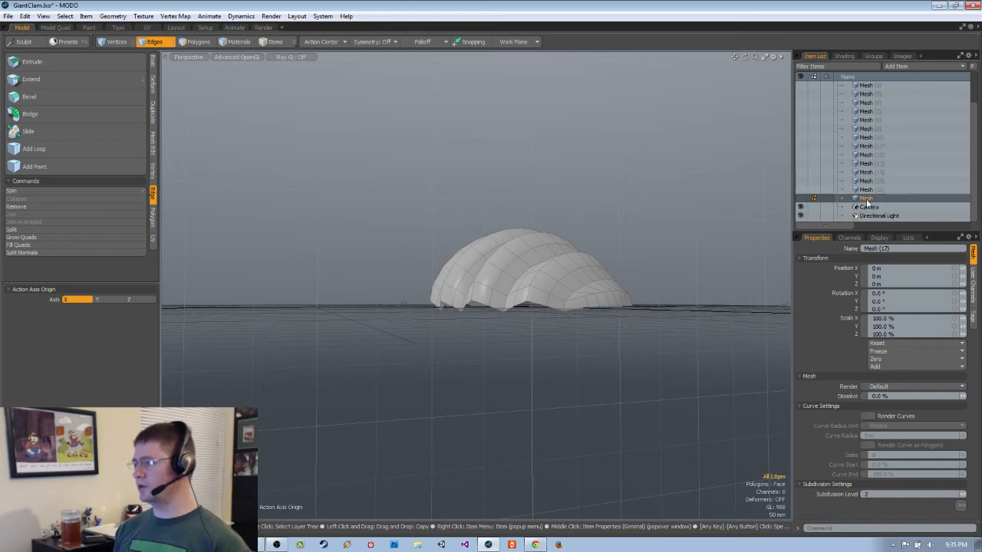
key("n")
key("ctrl+v")
left_click_drag(718, 326, 662, 313, "alt")
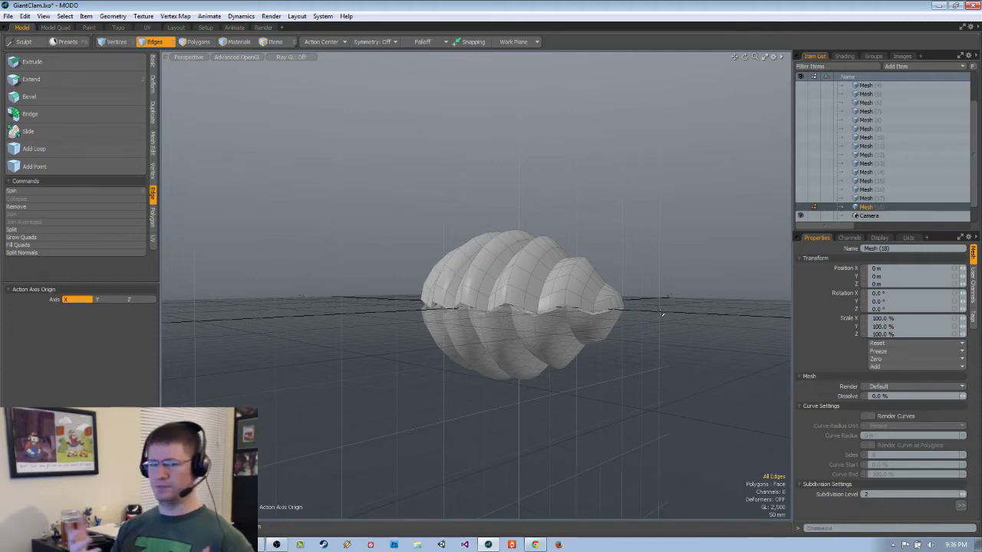
left_click_drag(595, 363, 576, 313, "alt")
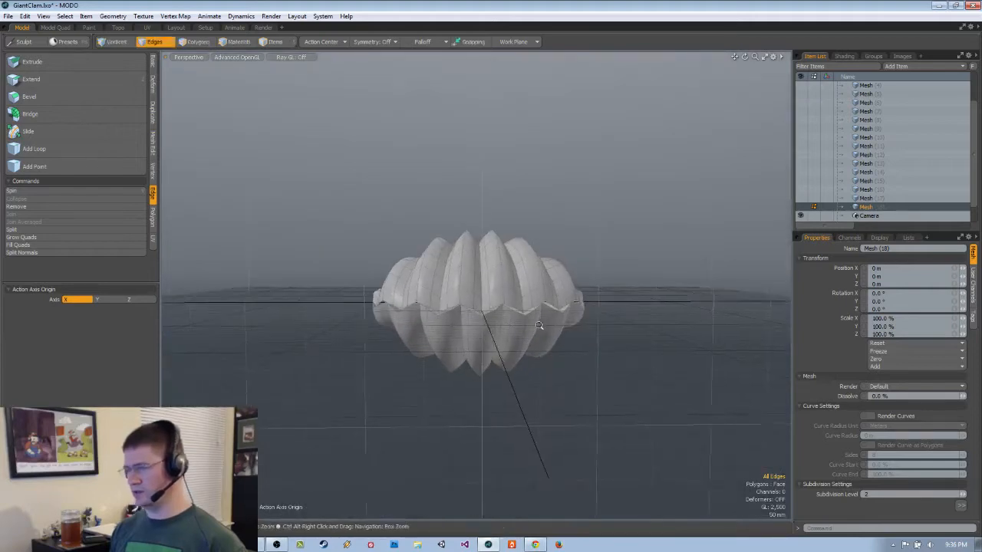
- Delete the upper shell's polygons from the new mesh, keeping only the lower shell
scroll(541, 327, "up", 3)
key("1")
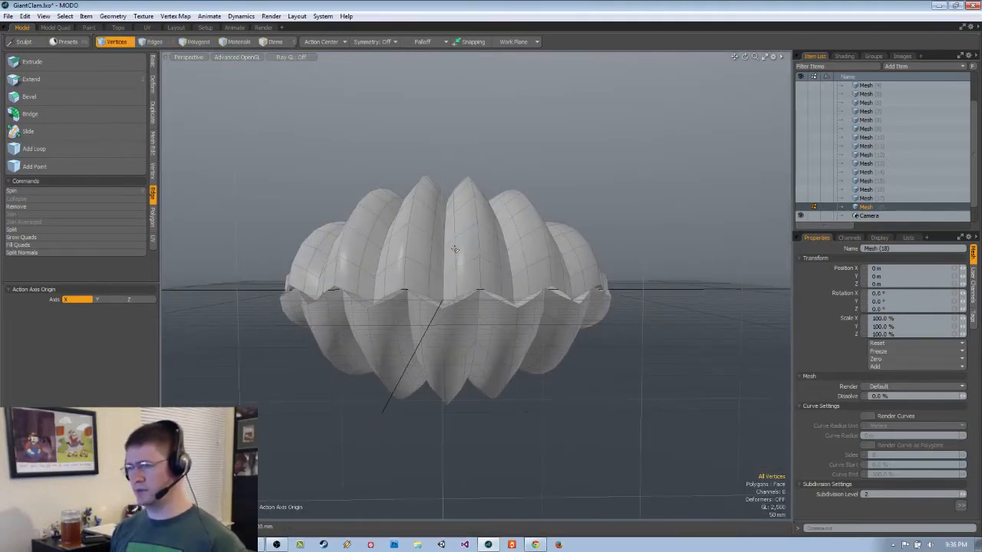
double_click(454, 249)
left_click_drag(454, 249, 484, 278, "alt")
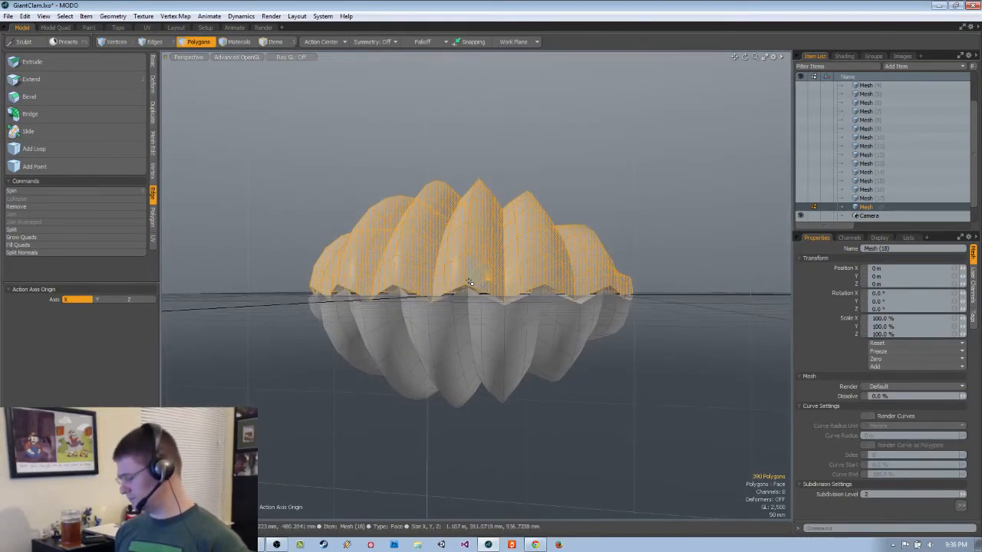
key("Delete")
key("ctrl+z")
left_click_drag(468, 282, 462, 344, "alt")
double_click(462, 345)
key("bracketleft")
key("Delete")
- Select the remaining shell's rim edge loop and try splitting its edges
left_click_drag(461, 345, 256, 350, "alt")
left_click_drag(363, 322, 376, 308, "ctrl+alt")
key("2")
left_click_drag(373, 232, 209, 211, "ctrl+alt")
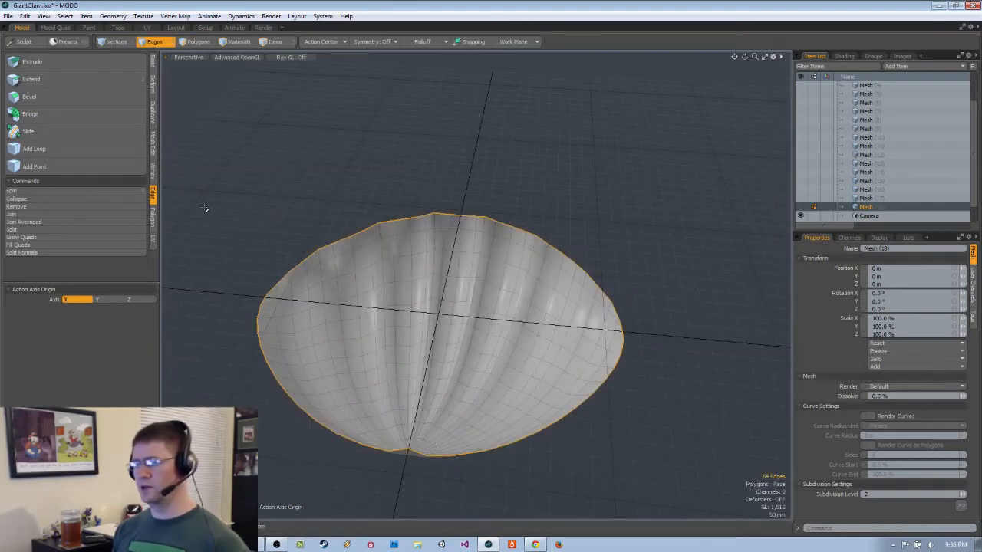
left_click(56, 230)
- Use Edge Slice to cut a zigzag between rim vertices and the first inner ring, working up to the shell's center line
left_click_drag(502, 322, 528, 405, "alt")
left_click_drag(432, 228, 446, 244, "ctrl+alt")
left_click_drag(446, 244, 406, 246, "alt")
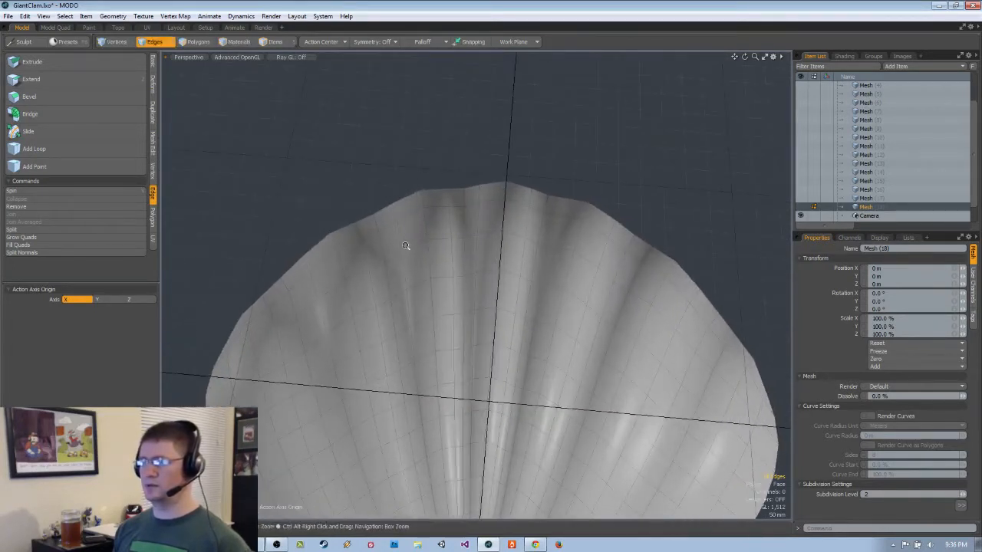
key("alt+c")
left_click_drag(320, 268, 349, 192, "alt")
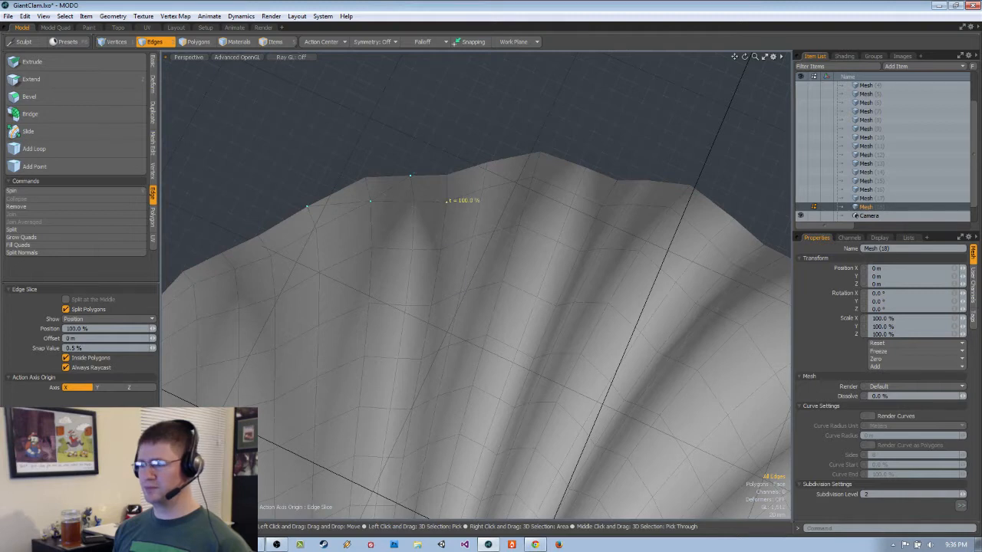
left_click_drag(462, 230, 445, 233, "alt+shift")
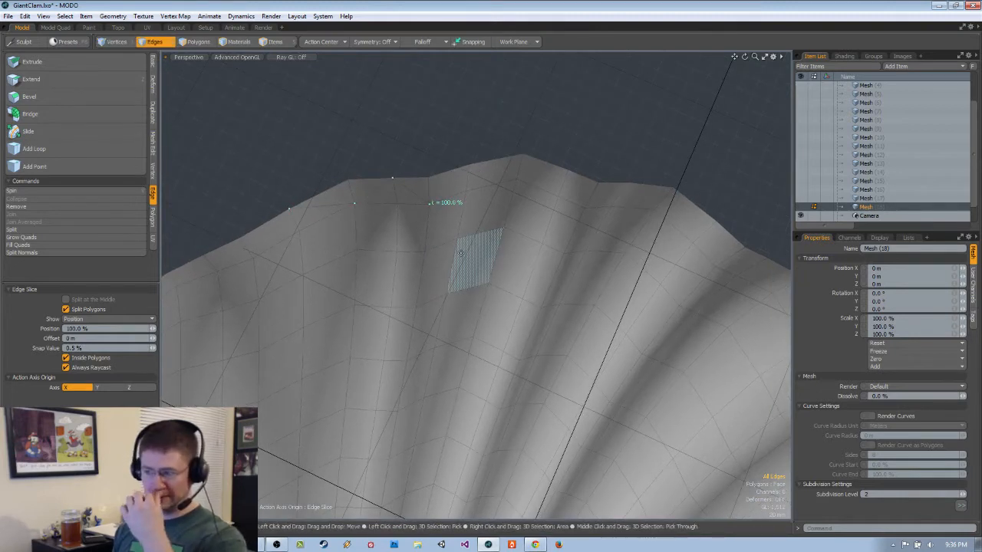
mouse_move(472, 186)
left_mouse_down("alt+shift")
mouse_move(389, 205)
mouse_move(476, 203)
left_mouse_up("alt+shift")
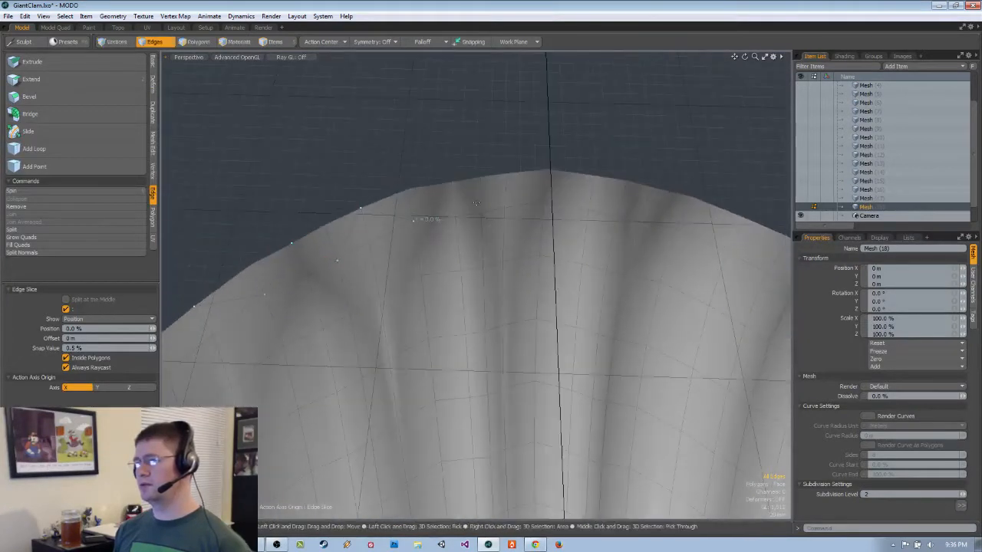
left_click_drag(483, 211, 418, 223, "alt+shift")
left_click(443, 184)
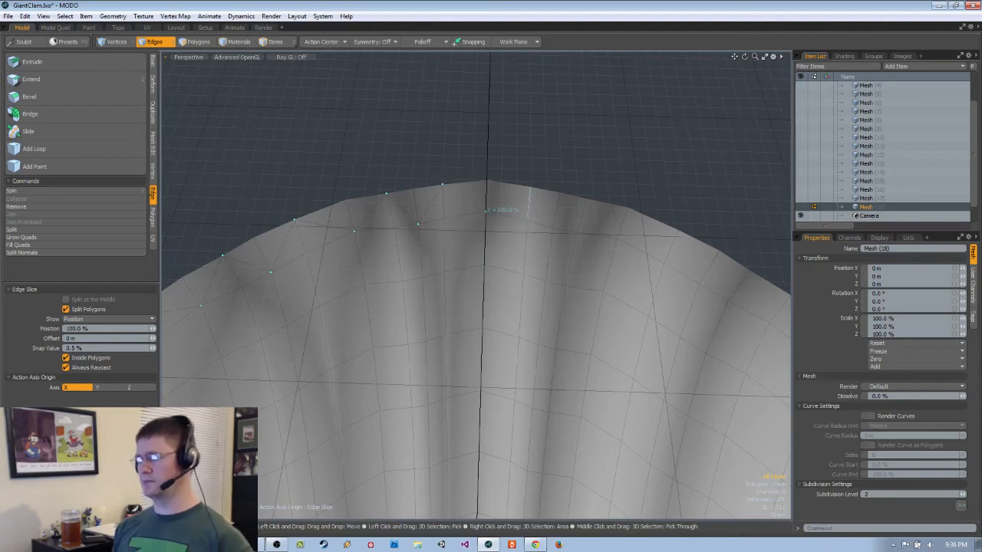
- Continue the zigzag edge slice past the center line along the opposite half of the rim
left_click_drag(585, 209, 465, 181, "alt")
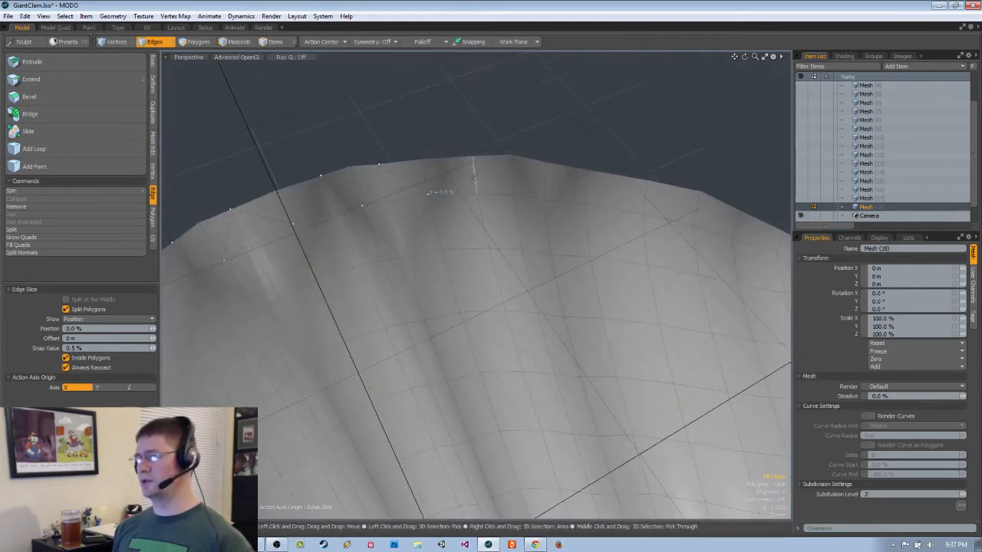
left_click_drag(542, 224, 499, 226, "alt")
left_click(477, 184)
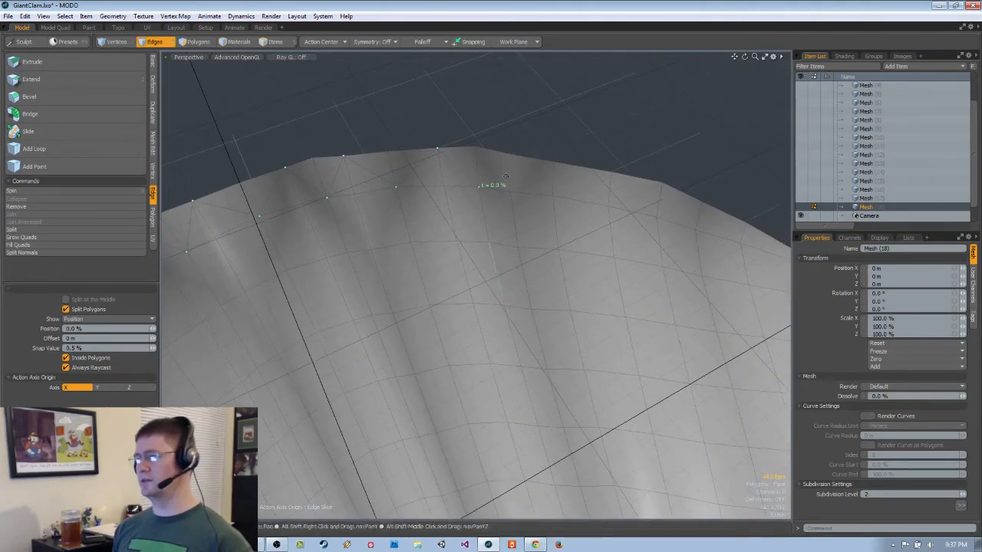
left_click_drag(526, 173, 468, 162, "alt")
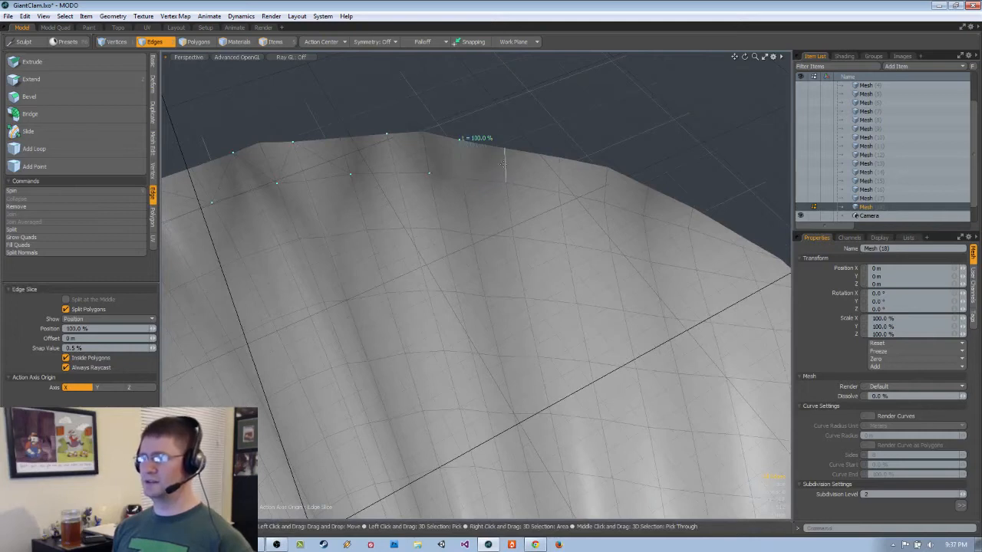
left_click_drag(543, 163, 486, 144, "alt")
left_click(448, 146)
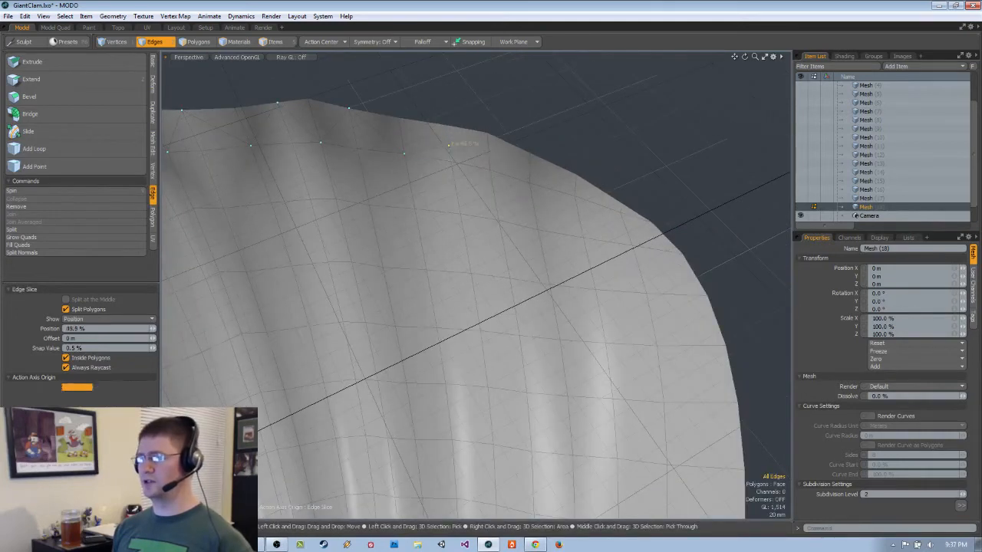
left_click_drag(524, 164, 497, 157, "alt")
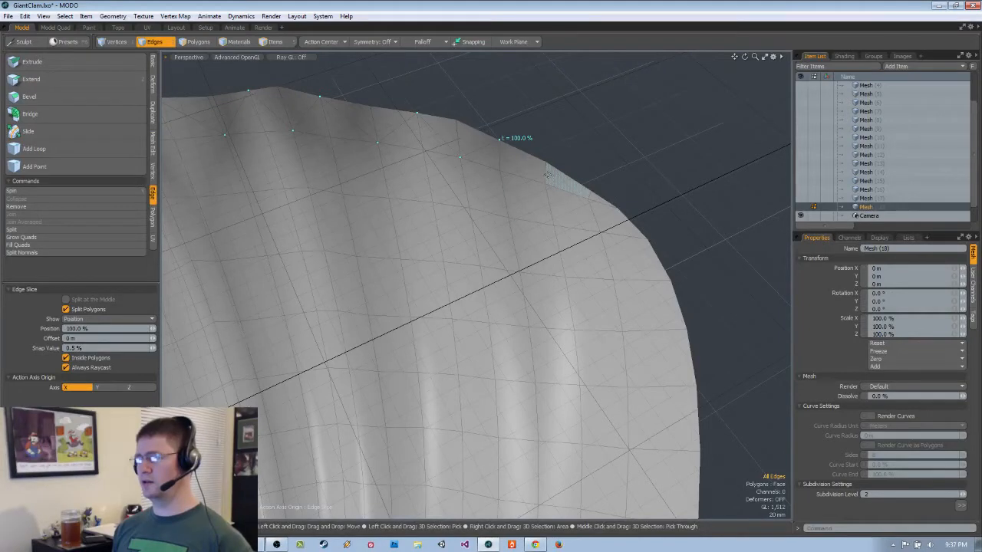
left_click_drag(597, 200, 651, 222, "alt")
- Slice the same zigzag between rim and first ring at the far end of the half where the cut began
key("2")
left_click_drag(509, 172, 474, 184, "alt")
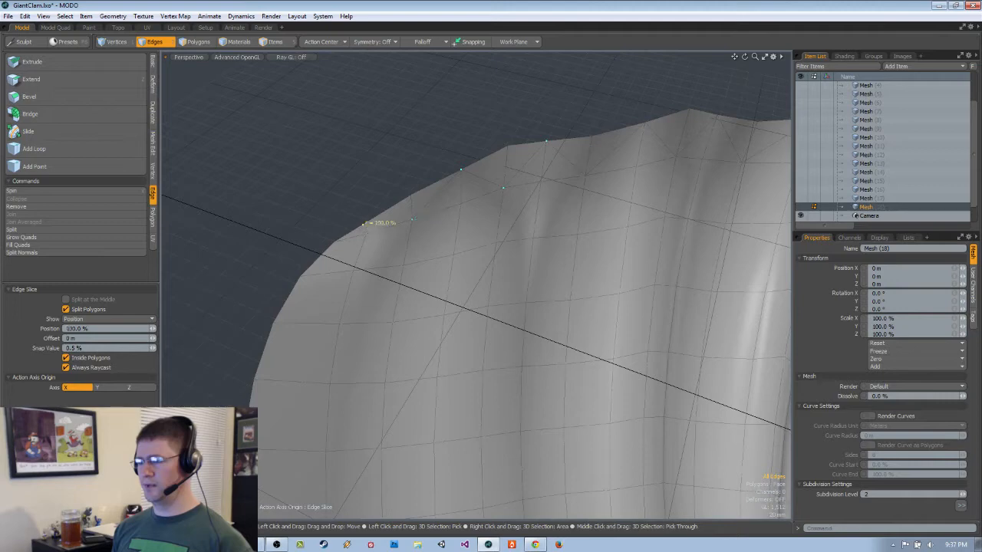
left_click_drag(438, 274, 353, 283, "alt")
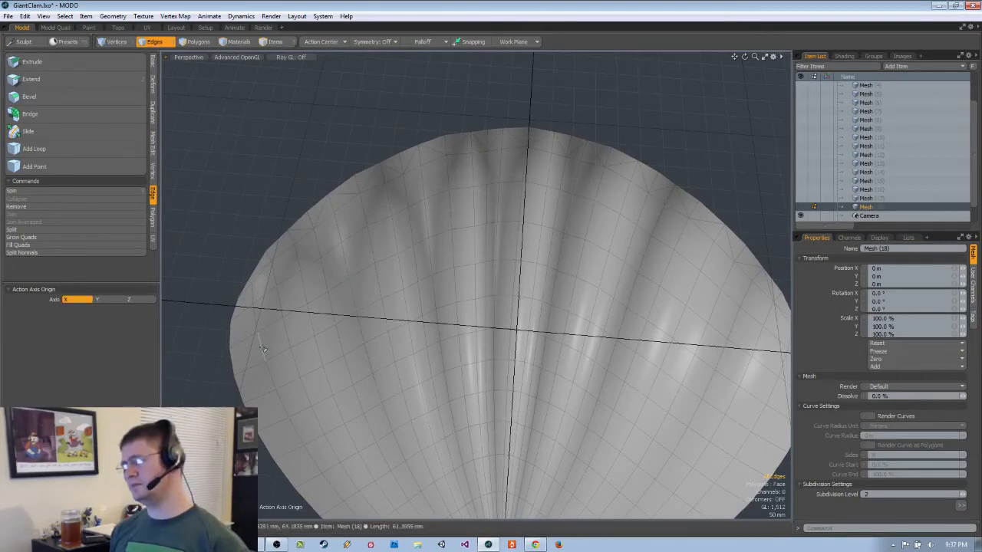
scroll(366, 325, "down", 3)
left_click_drag(569, 198, 590, 181, "alt")
scroll(465, 193, "up", 3)
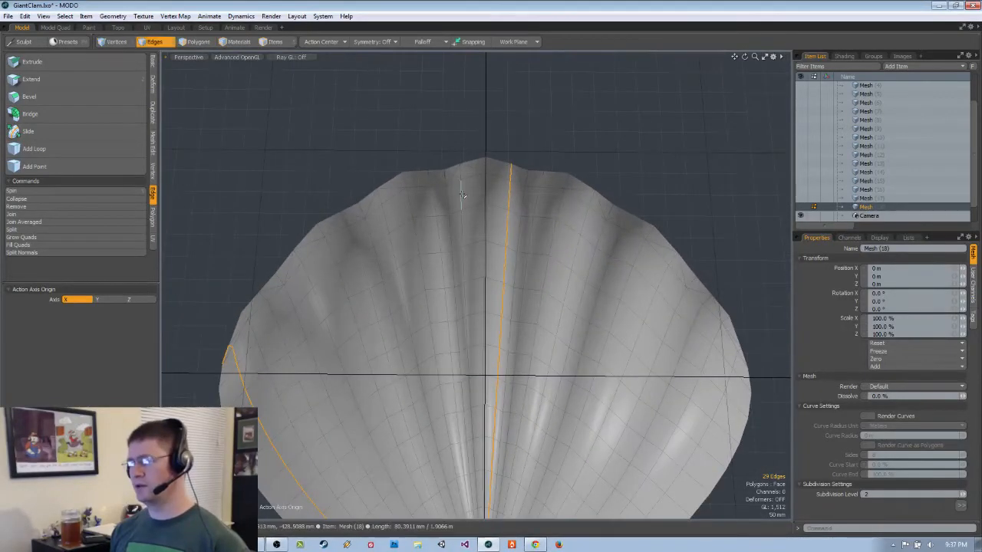
double_click(460, 195, "shift")
left_click_drag(454, 244, 452, 178, "alt+shift")
double_click(564, 110)
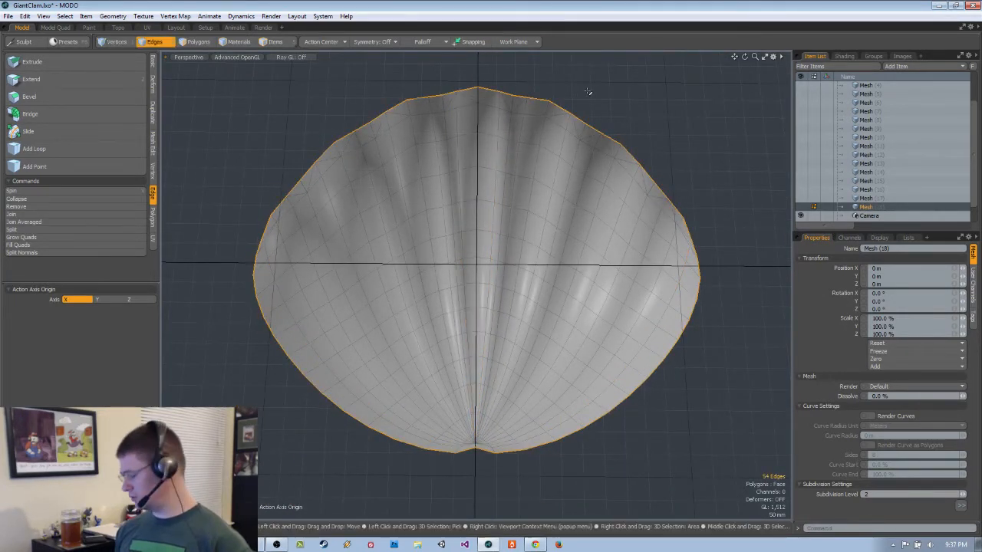
left_click(588, 91)
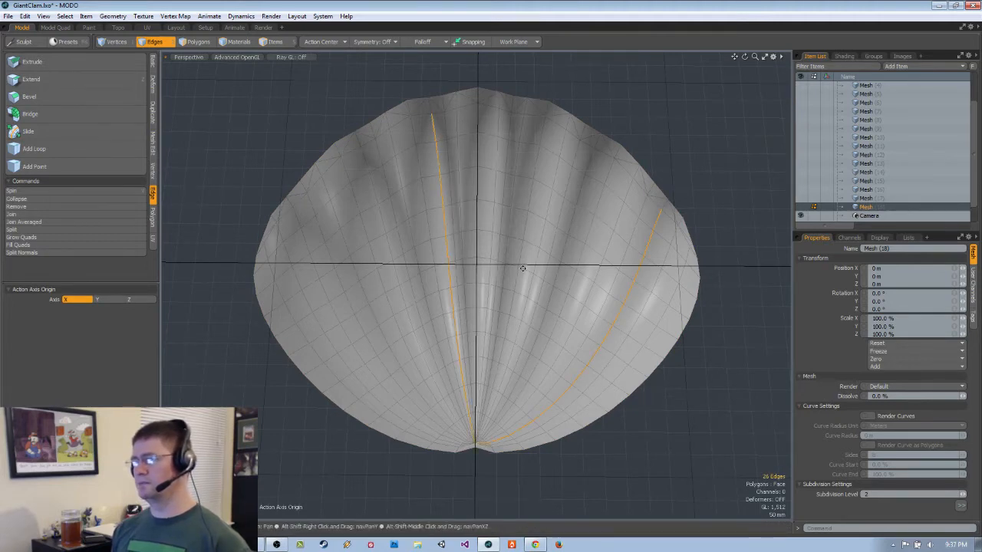
- Select every other radial edge loop from the first inner ring down to the hinge and remove them
left_click_drag(524, 268, 529, 268, "alt+shift")
left_click_drag(454, 129, 455, 160, "alt")
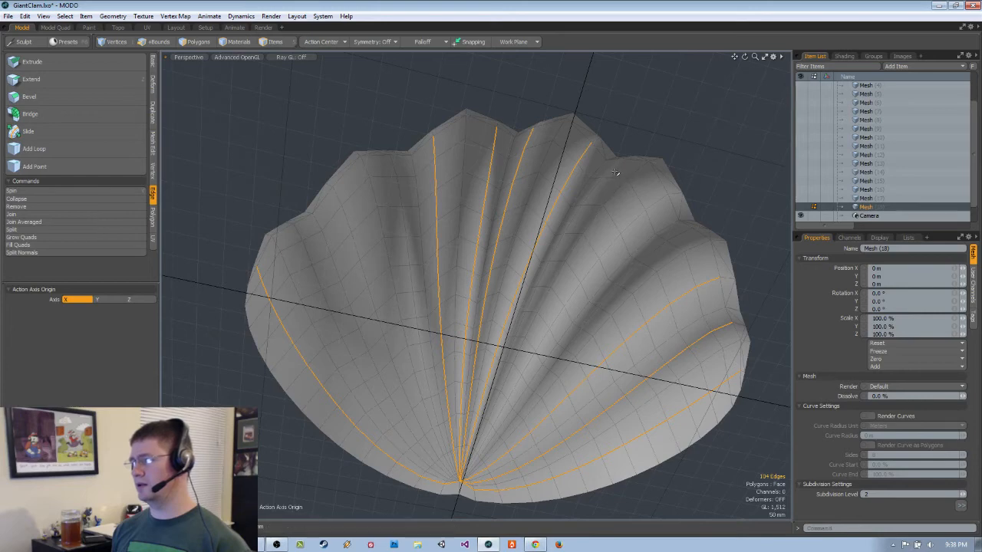
left_click_drag(656, 203, 629, 132, "alt")
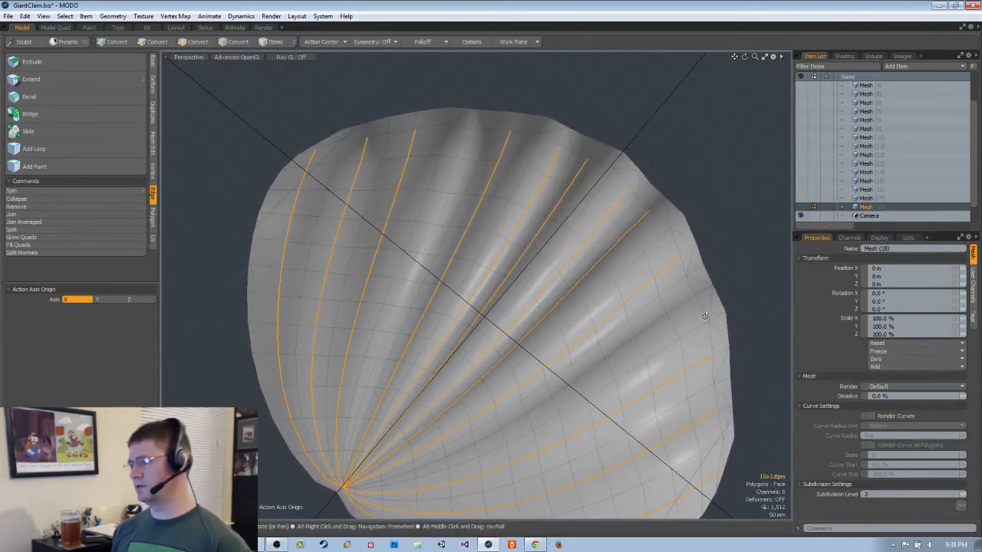
left_click_drag(698, 200, 417, 267, "alt")
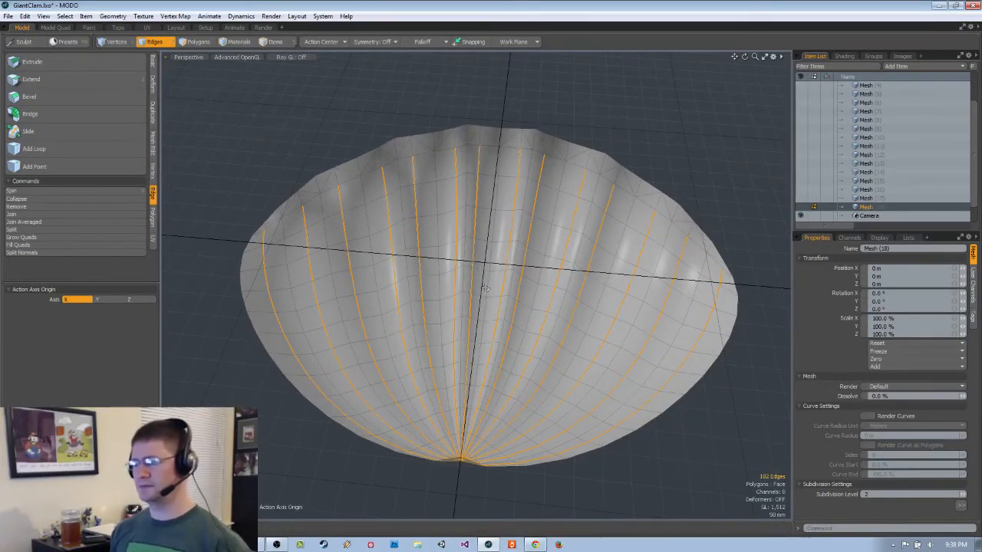
left_click_drag(484, 296, 454, 372, "alt")
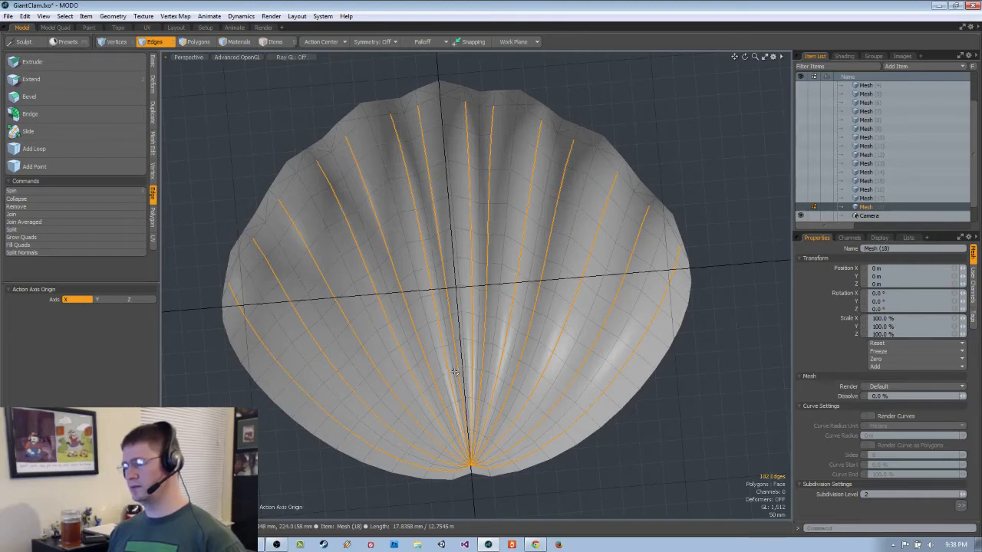
scroll(455, 372, "up", 5)
scroll(454, 371, "down", 8)
scroll(454, 371, "up", 8)
scroll(454, 363, "down", 4)
left_click_drag(454, 363, 399, 361, "alt")
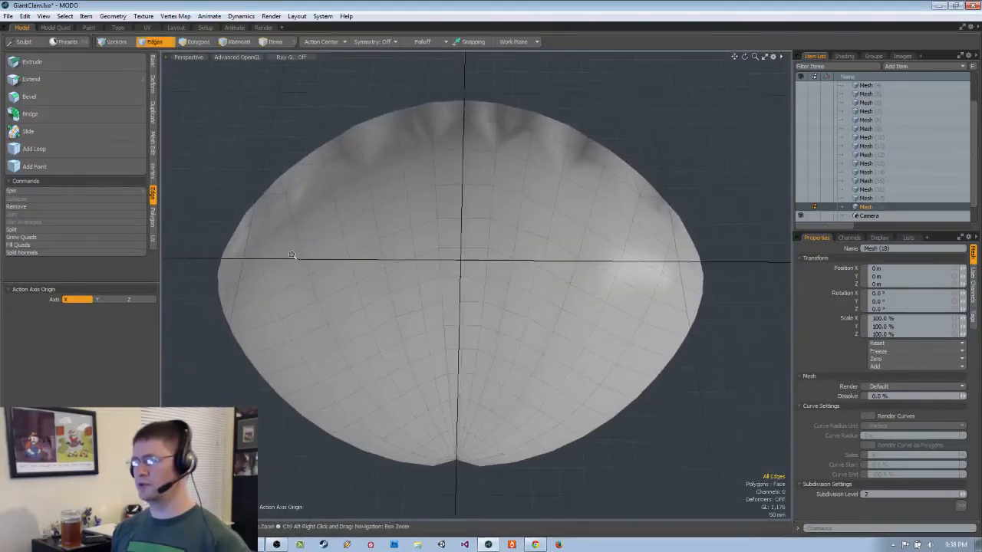
scroll(265, 261, "up", 1)
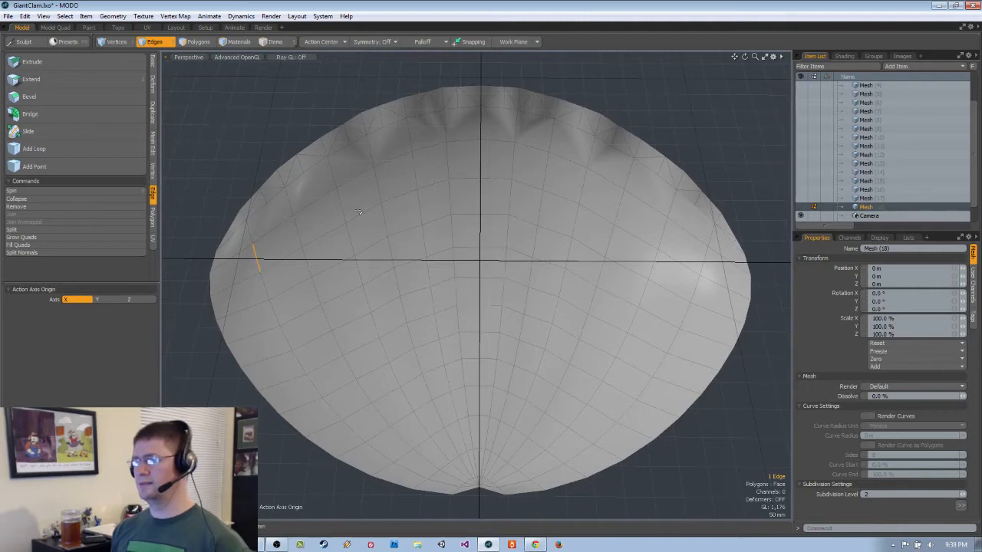
left_click(251, 229, "shift")
left_click_drag(287, 228, 411, 130, "alt")
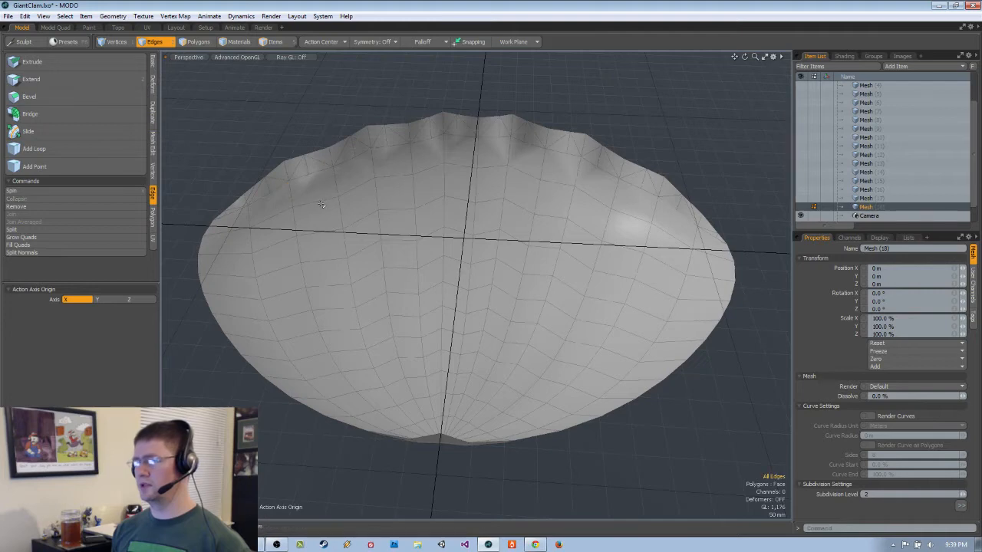
- Select the short leftover radial edges between the rim and first inner ring around the scalloped lip and remove them
scroll(321, 205, "up", 3)
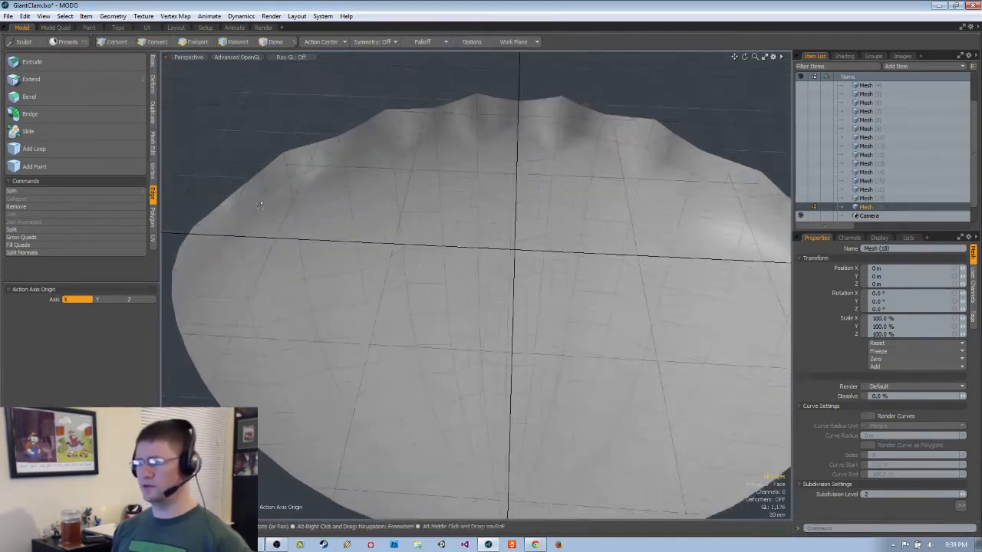
left_click_drag(270, 207, 253, 231, "alt")
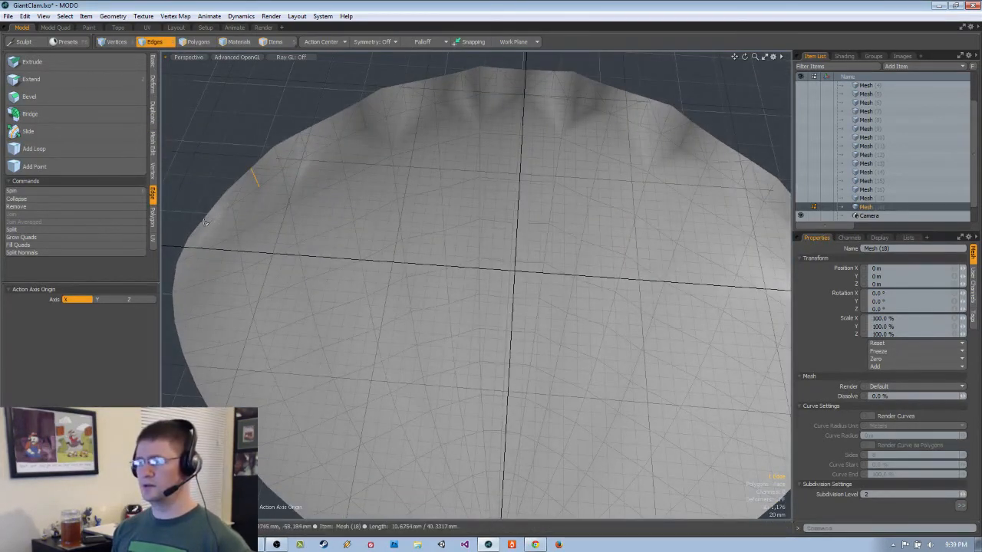
left_click_drag(300, 151, 303, 155, "alt")
left_click(351, 132)
left_click_drag(410, 129, 392, 151, "alt")
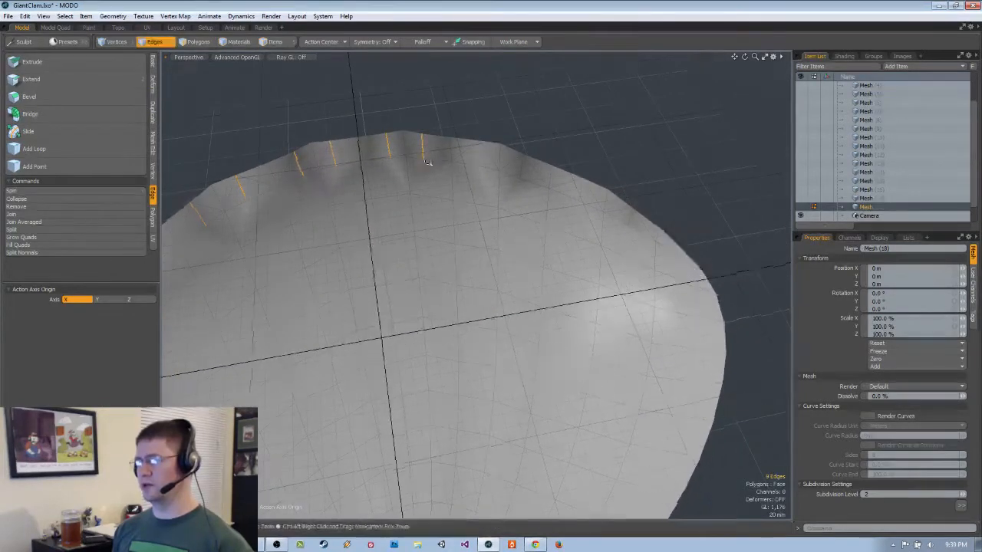
scroll(432, 161, "up", 4)
left_click_drag(462, 164, 450, 161, "alt")
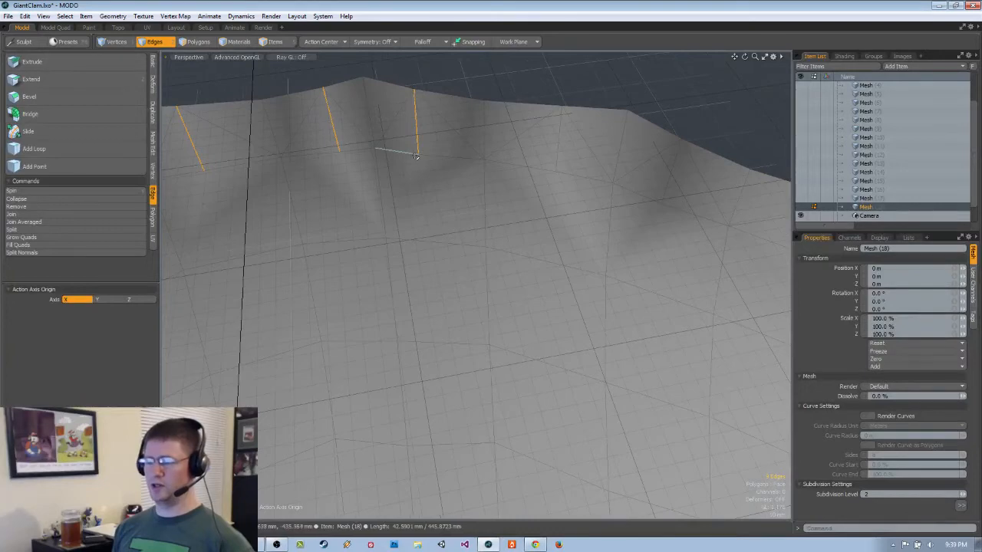
left_click_drag(409, 180, 475, 237, "alt")
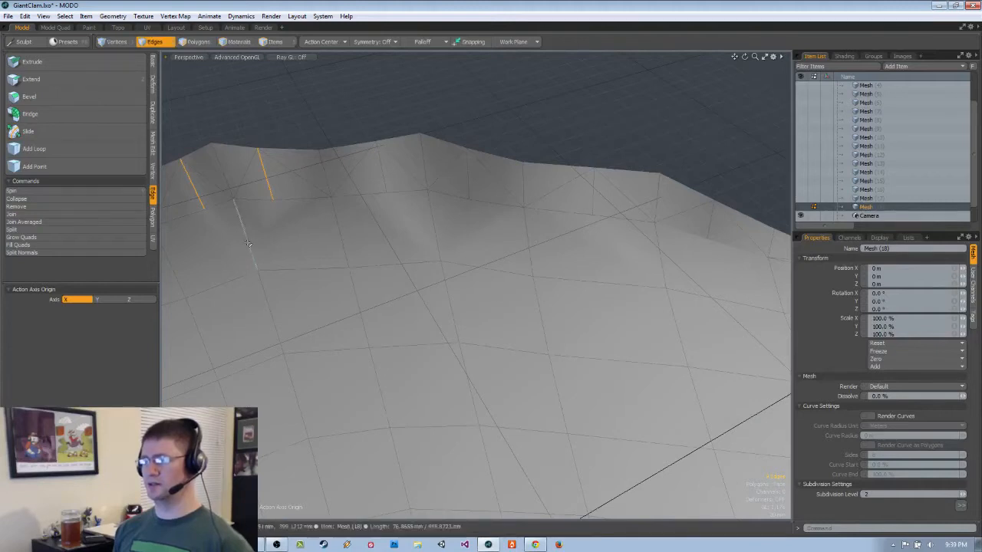
left_click_drag(478, 218, 372, 183, "alt+shift")
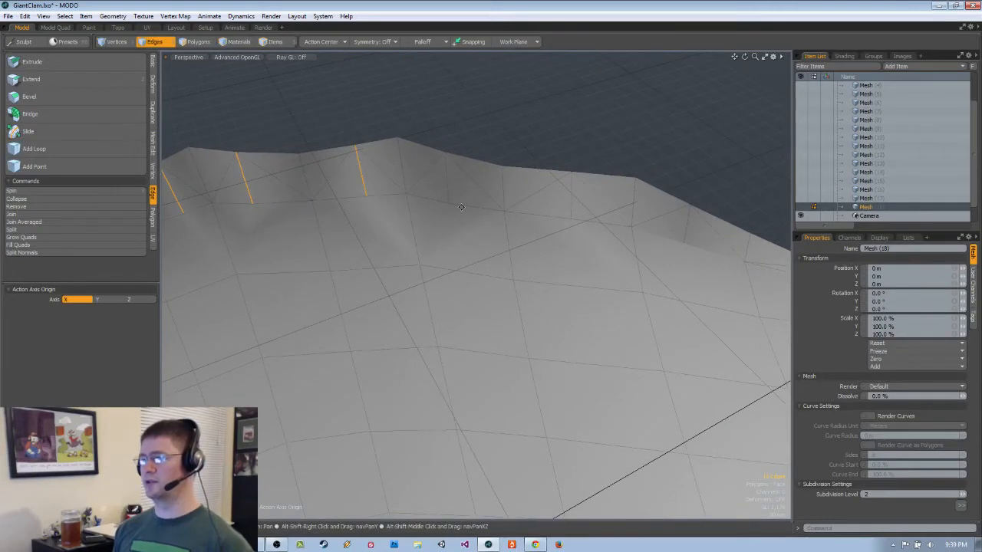
left_click_drag(461, 206, 487, 249, "alt")
left_click(526, 206, "shift")
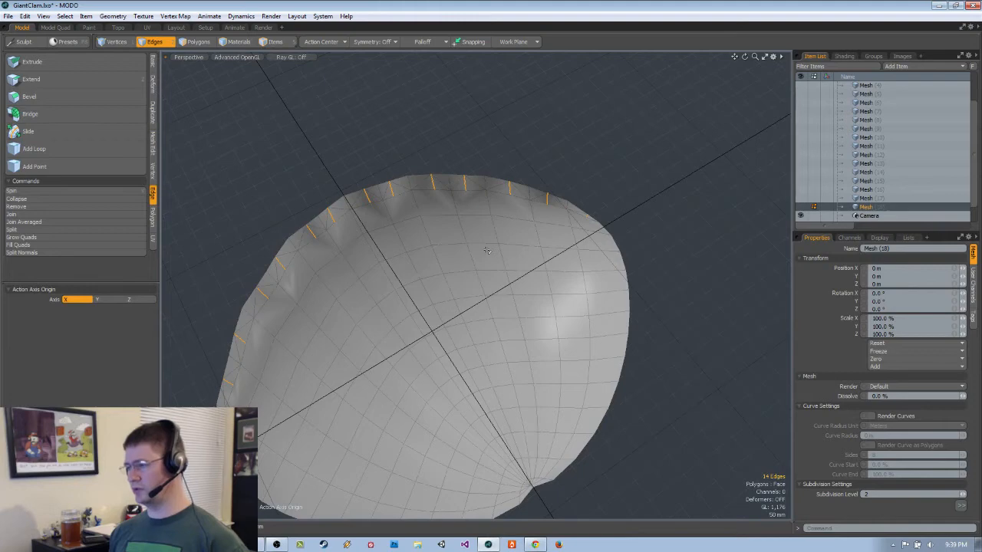
key("BackSpace")
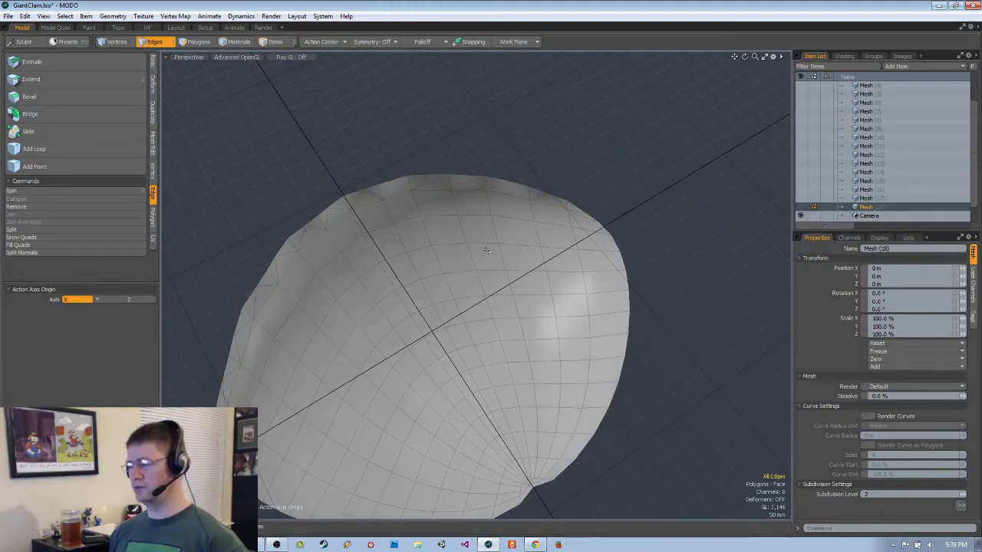
- Unhide both shell halves and isolate the other half to examine its inner surface and rim
left_click_drag(424, 264, 499, 249, "alt")
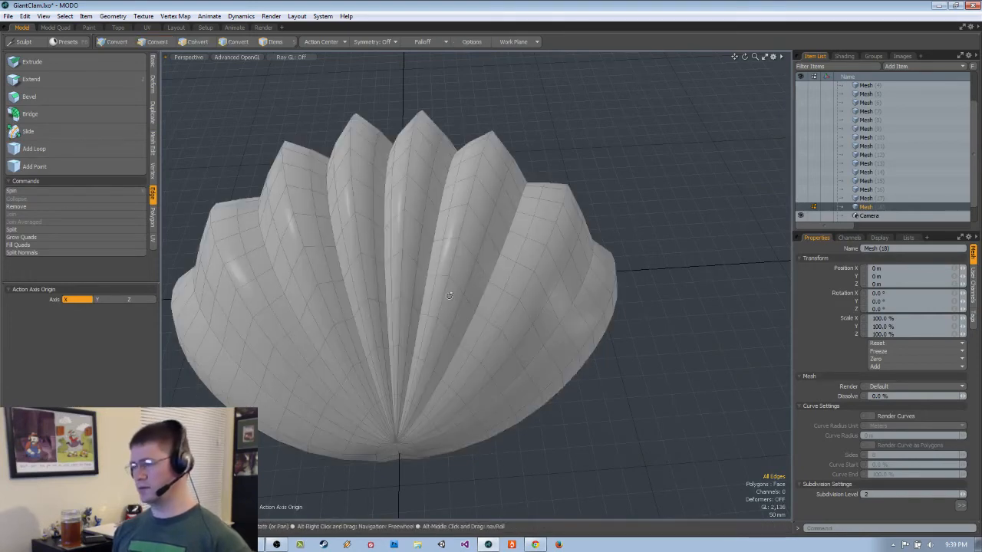
left_click_drag(451, 297, 529, 221, "alt")
key("3")
double_click(529, 222)
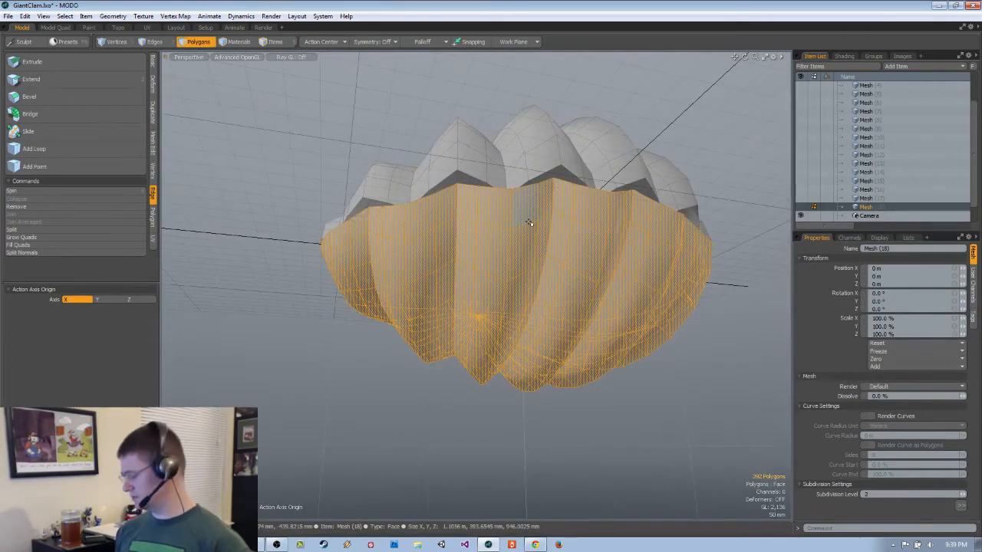
key("Delete")
left_click_drag(530, 223, 399, 253, "alt")
double_click(565, 305)
key("Delete")
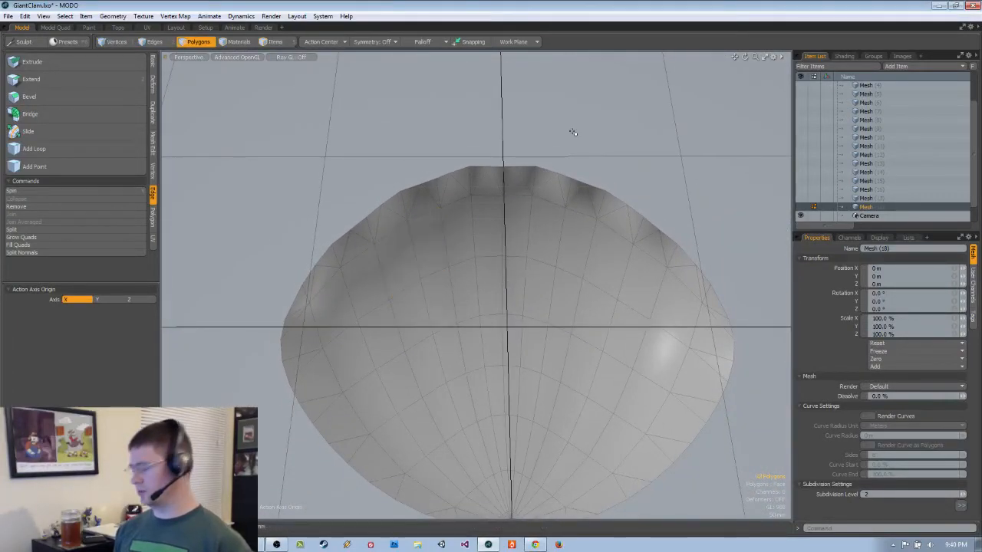
- Unhide everything and isolate the shell half being reduced by hiding the opposite half
key("u")
left_click_drag(560, 205, 548, 431, "alt")
double_click(546, 274)
key("h")
left_click_drag(546, 275, 359, 255, "alt")
double_click(571, 186)
key("h")
left_click_drag(423, 281, 428, 256, "alt")
- Select the radial edge segments in every other band between the concentric rings and collapse them
key("2")
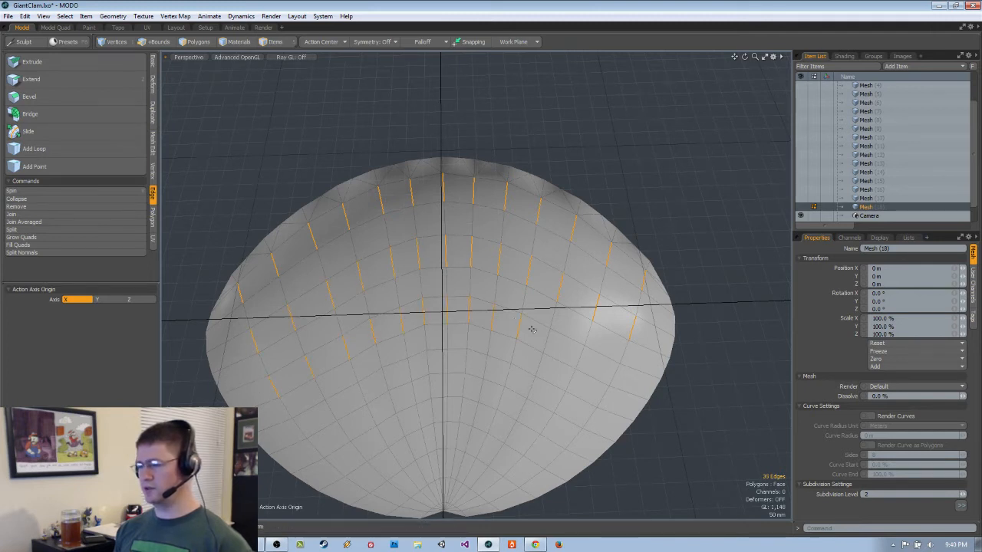
left_click(587, 417, "shift")
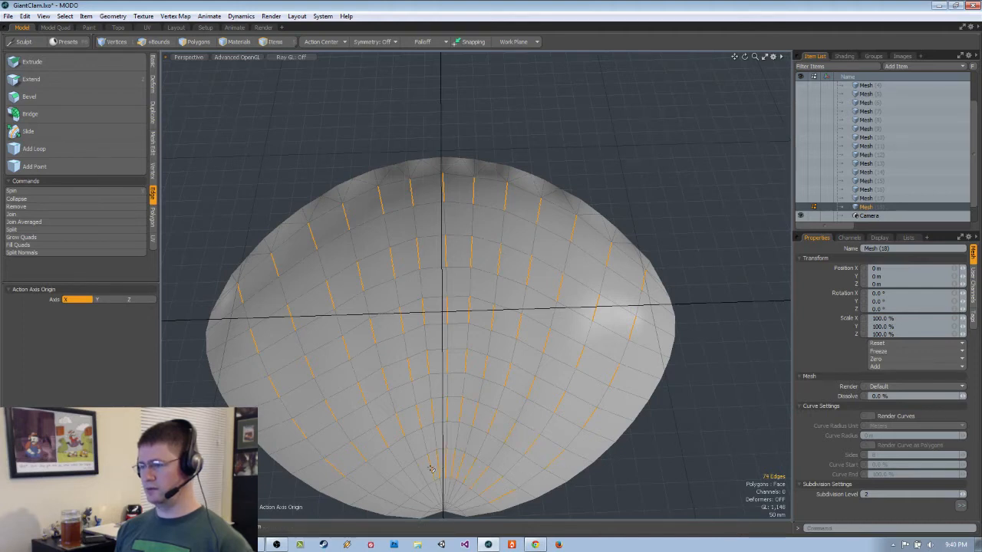
left_click_drag(408, 478, 488, 395, "alt")
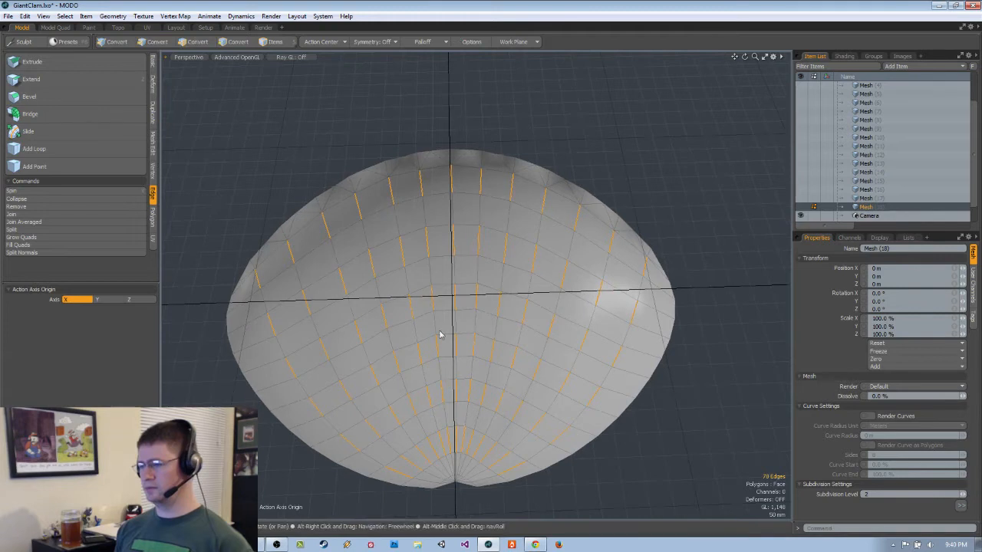
left_click(43, 206)
left_click_drag(524, 228, 519, 260, "alt")
key("BackSpace")
left_click_drag(508, 263, 554, 311, "alt")
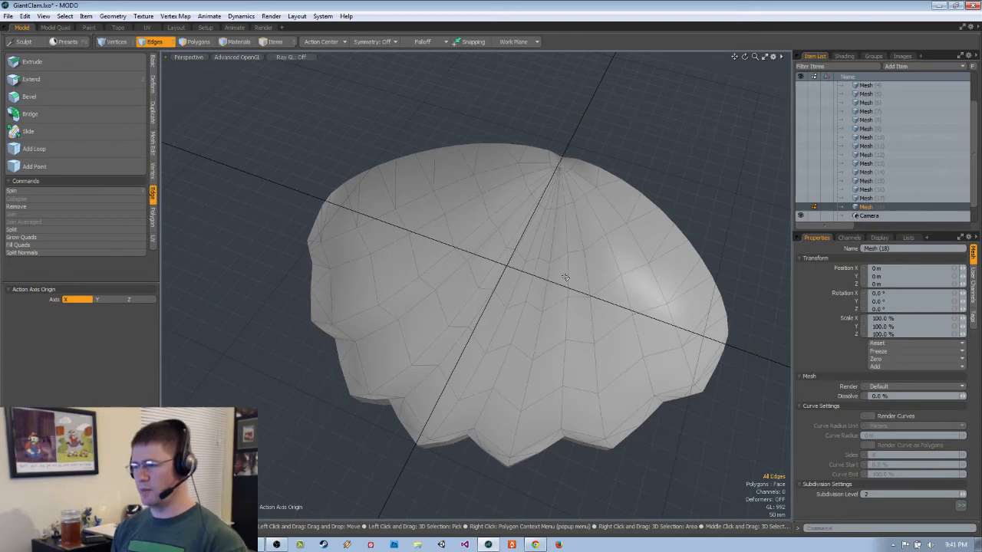
left_click_drag(545, 294, 639, 252, "alt")
left_click_drag(640, 252, 526, 284, "alt+shift")
scroll(522, 278, "up", 5)
left_click(498, 246)
left_click_drag(539, 202, 372, 297, "alt")
key("3")
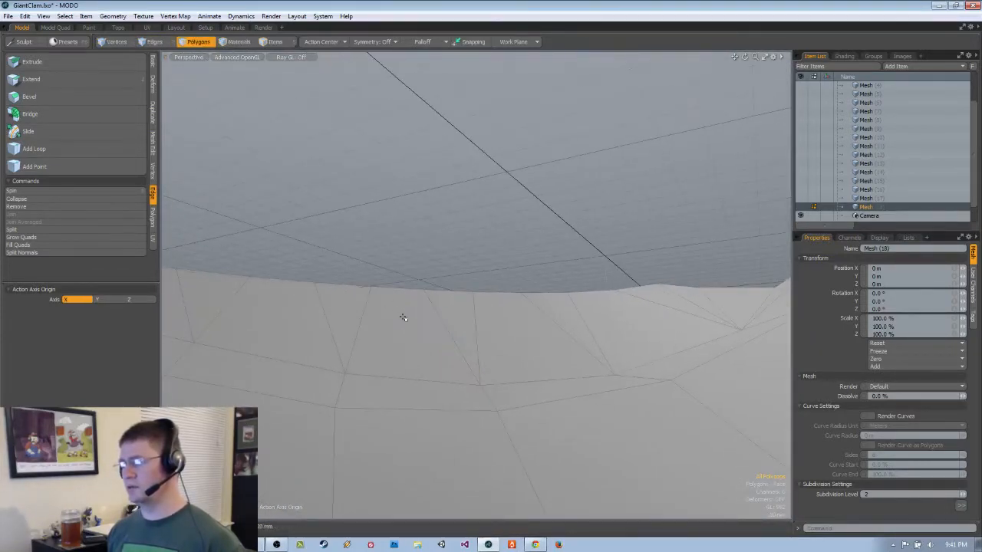
key("space")
key("space")
left_click(399, 313)
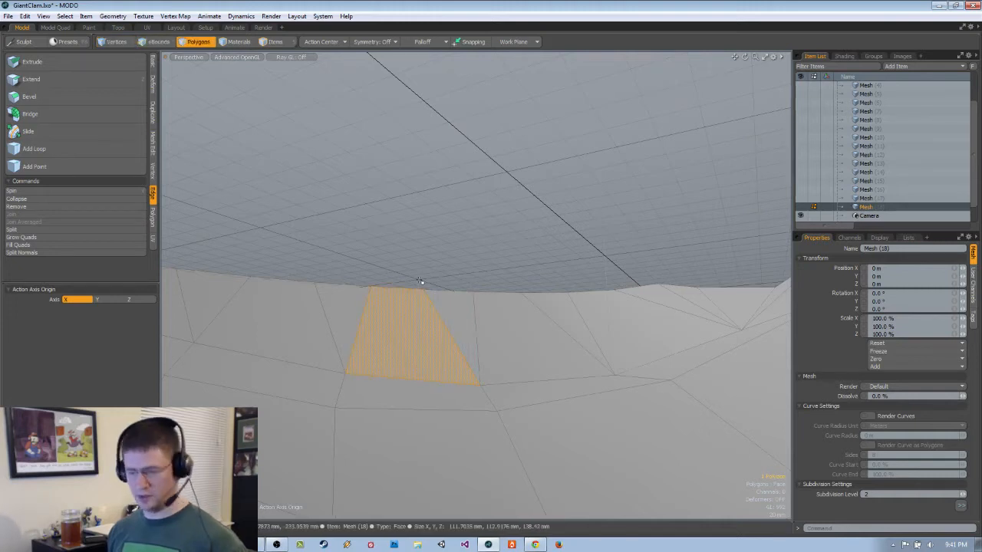
key("ctrl+v")
key("r")
key("space")
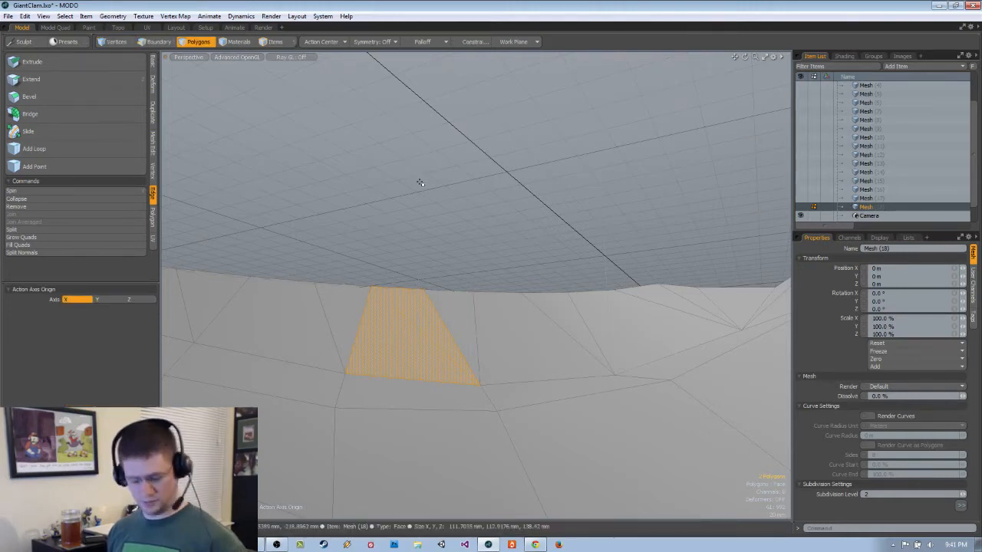
key("r")
key("space")
key("space")
key("space")
key("space")
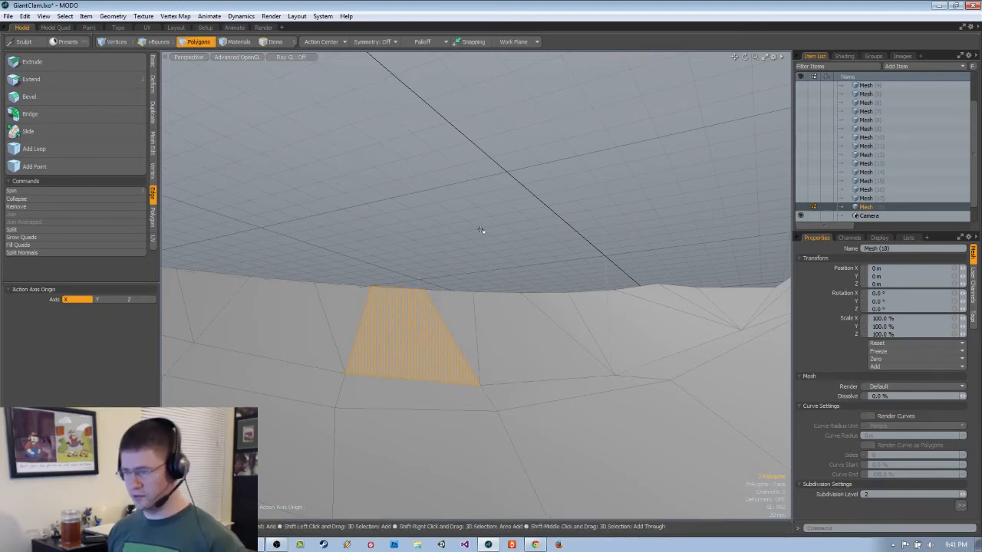
- Use Edge Slice to cut the quads between rim and first ring diagonally at the side of the shell
left_click_drag(481, 231, 458, 364, "alt")
left_click_drag(473, 312, 551, 272, "alt")
key("alt+c")
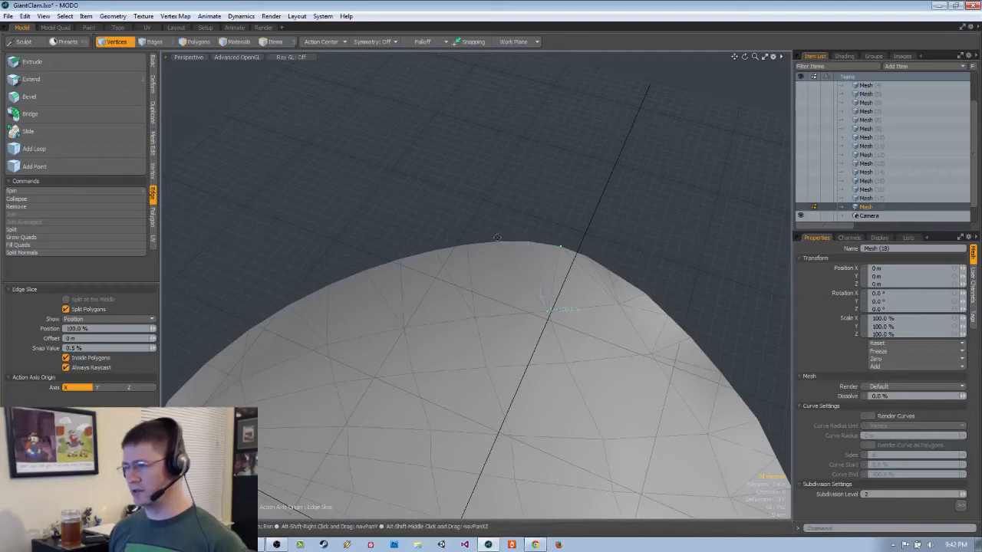
left_click_drag(546, 261, 576, 244, "alt+shift")
left_click(530, 227)
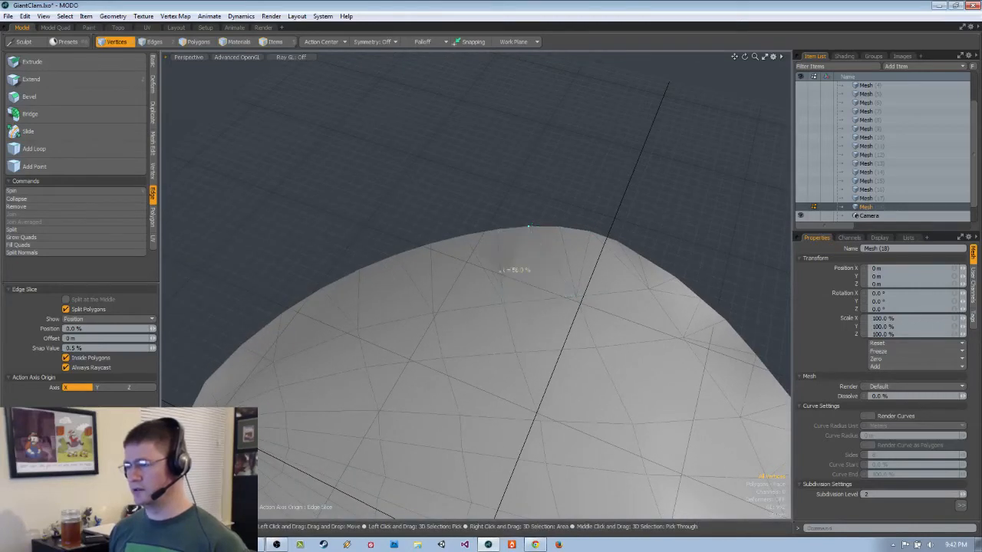
left_click_drag(504, 272, 547, 241, "alt+shift")
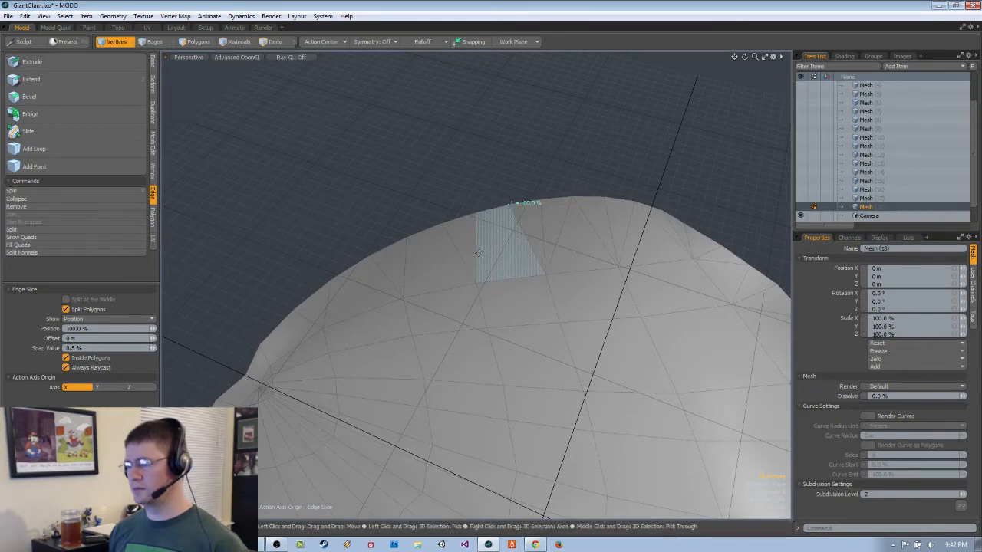
left_click_drag(503, 227, 499, 414, "alt")
left_click_drag(513, 269, 504, 262, "alt")
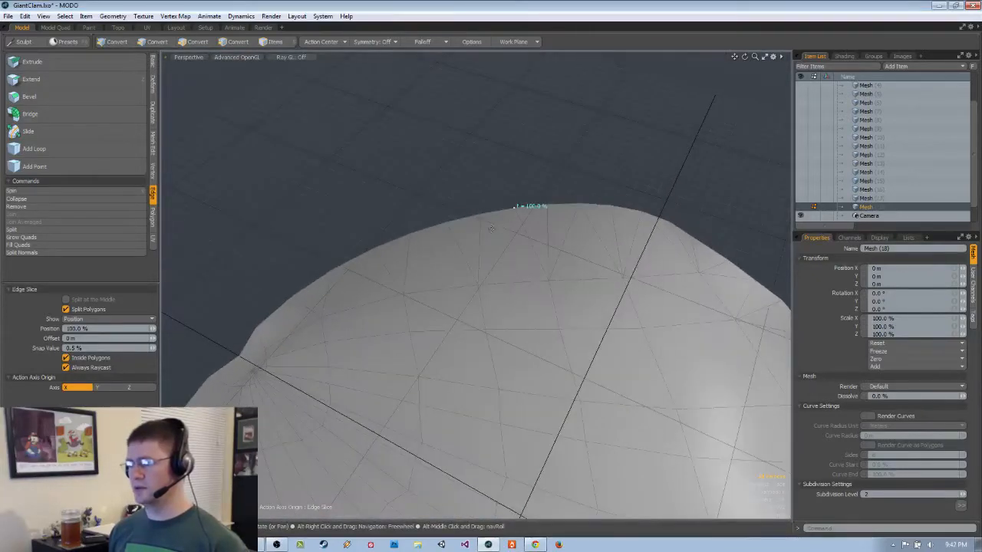
- Use Edge Slice to cut the quads between rim and first ring diagonally along the rim section near the hinge
left_click_drag(482, 231, 520, 203, "alt+shift")
left_click(490, 196)
left_click_drag(451, 222, 466, 200, "alt")
left_click(454, 181)
left_click(409, 232)
left_click_drag(422, 213, 309, 159, "alt")
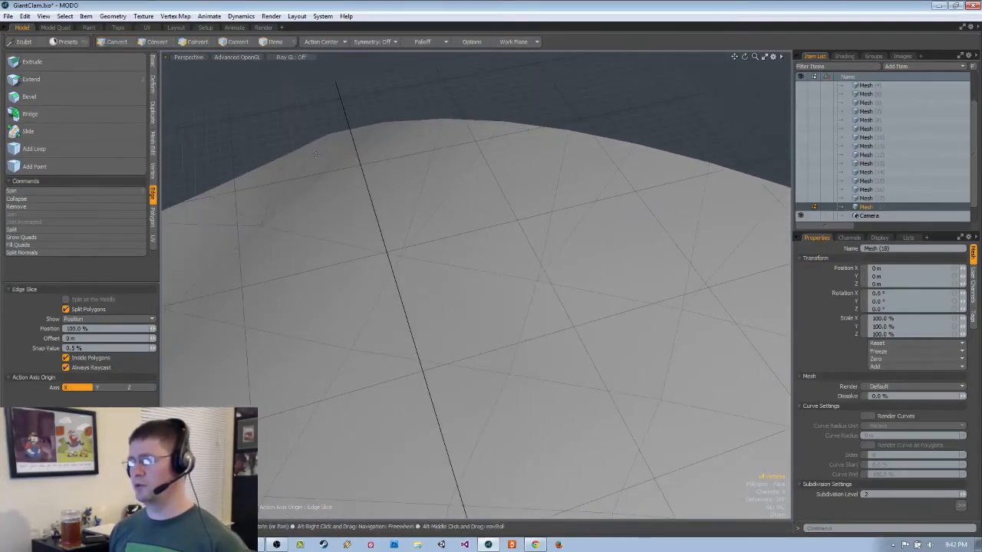
left_click(355, 146)
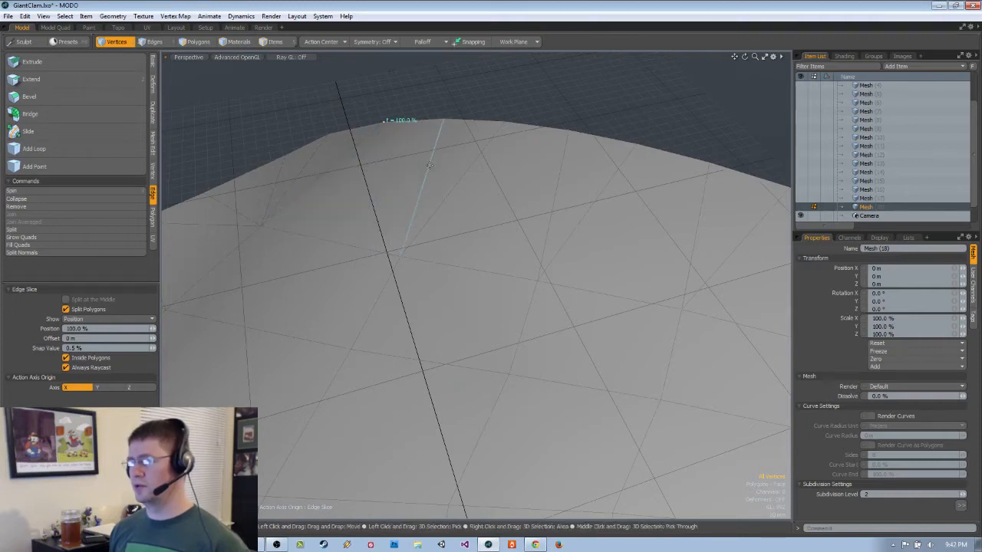
- Slice the last uncut rim quads diagonally with Edge Slice to complete the rim, and end the tool
left_click_drag(558, 127, 554, 158, "alt")
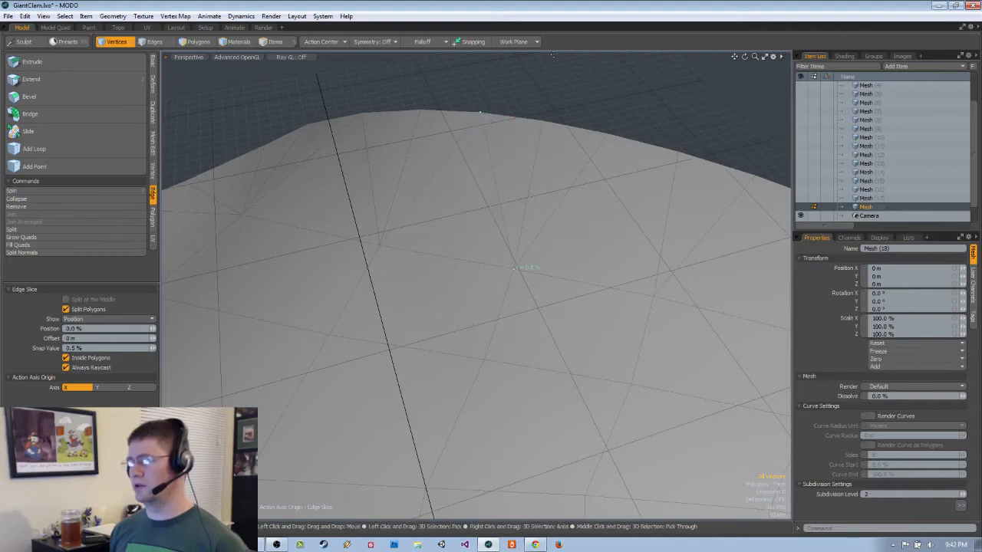
left_click_drag(579, 144, 532, 160, "alt")
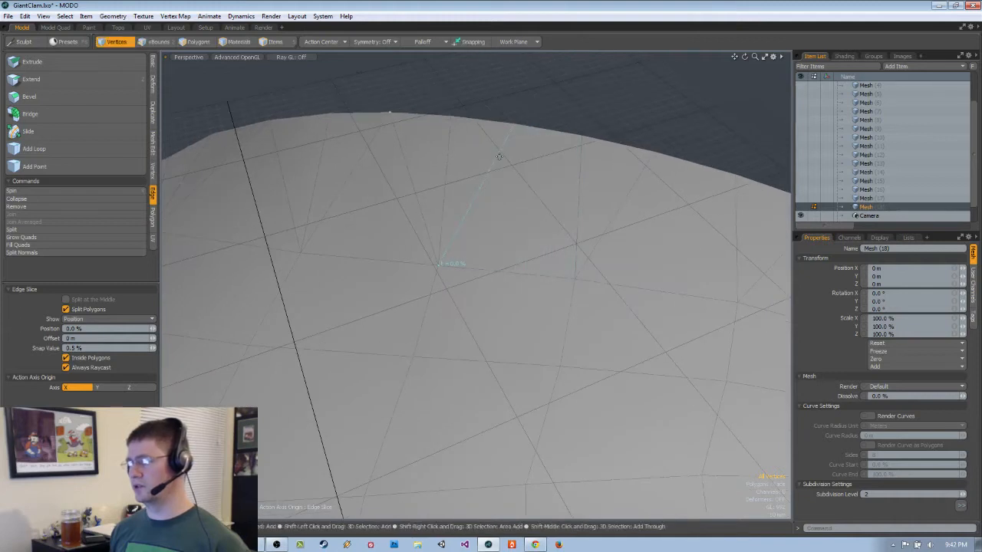
left_click_drag(577, 186, 507, 168, "alt")
left_click(523, 149, "shift")
left_click_drag(585, 296, 619, 190, "alt+shift")
left_click_drag(527, 113, 346, 198, "alt")
scroll(346, 197, "down", 1)
key("space")
left_click_drag(451, 296, 474, 203, "alt")
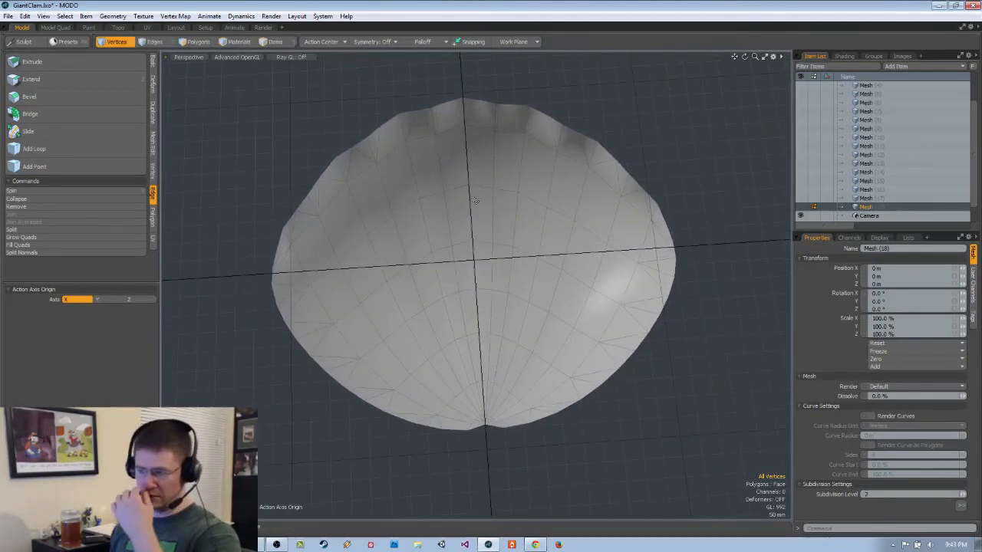
- Select three alternate ring edge loops on the shell's inner surface, leaving out the end segments at the rim
left_click_drag(475, 201, 526, 383, "alt")
key("2")
double_click(548, 194)
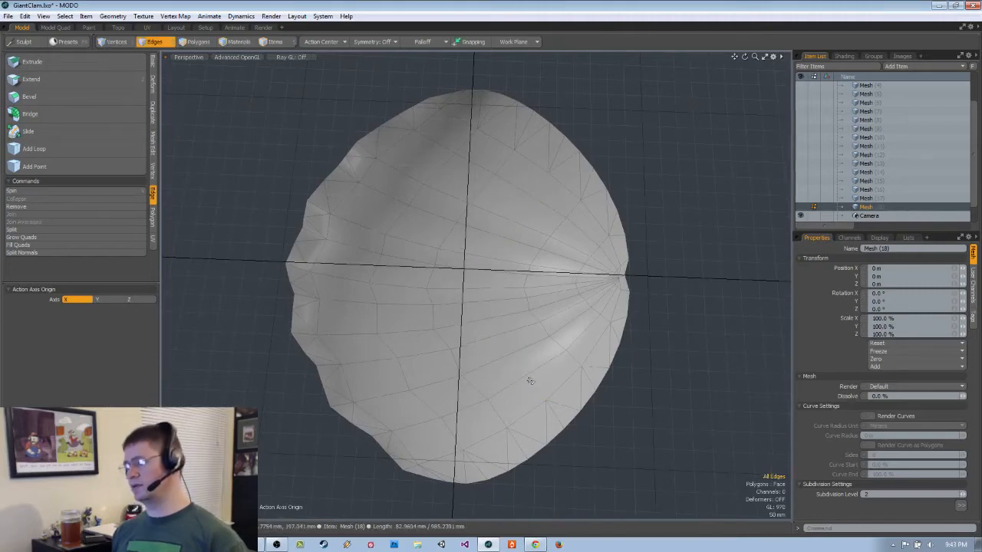
left_click_drag(530, 381, 530, 330, "alt")
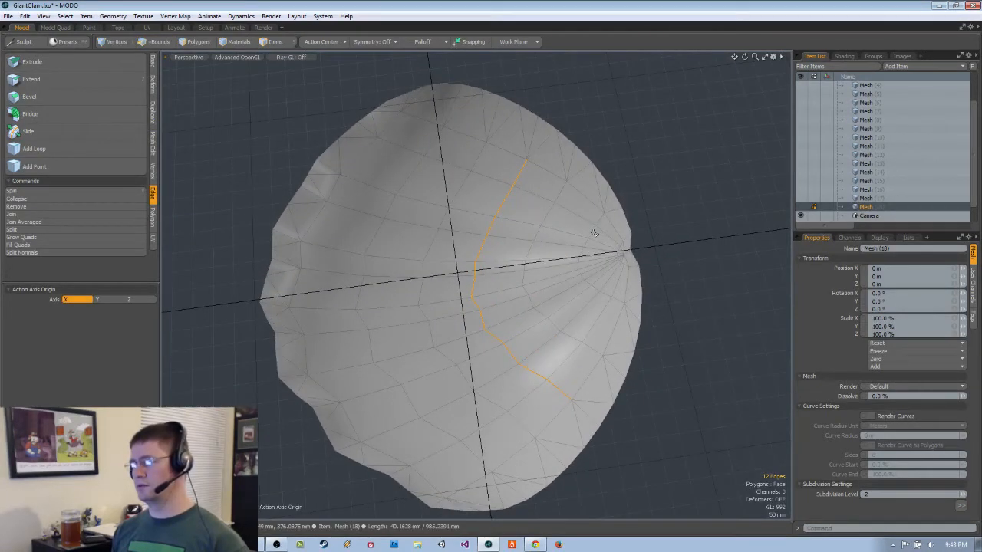
left_click_drag(594, 233, 453, 222, "alt")
left_click_drag(387, 218, 461, 107, "alt")
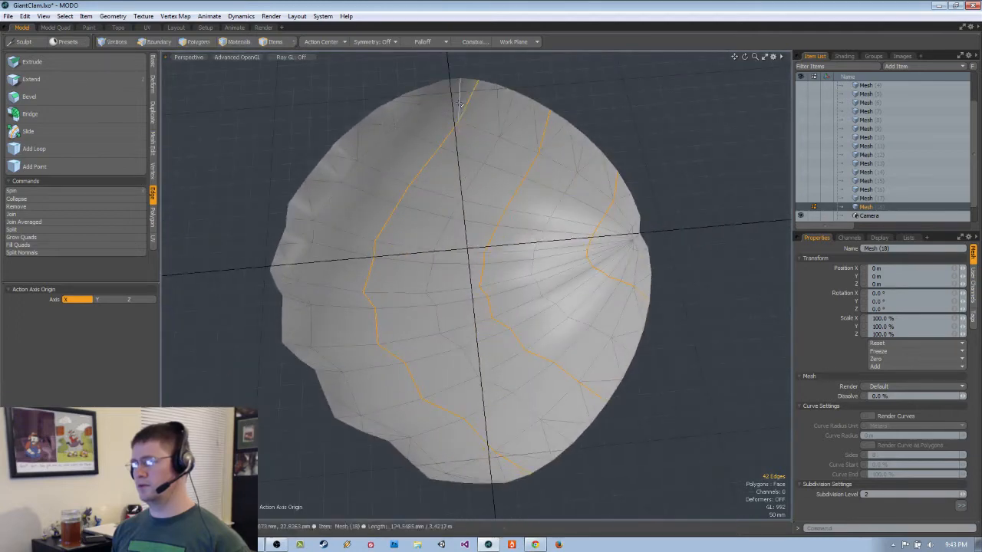
left_click_drag(596, 170, 393, 152, "alt")
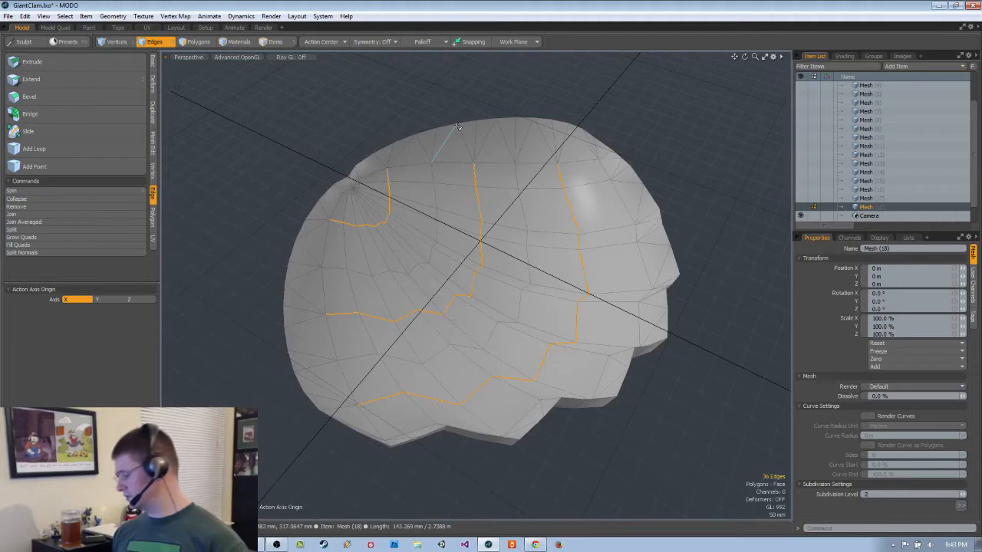
- Try removing the selected ring edge loops, and undo the removal
left_click_drag(457, 127, 184, 285, "alt")
left_click_drag(523, 280, 599, 296, "alt")
key("BackSpace")
left_click_drag(513, 301, 606, 316, "alt")
key("ctrl+z")
key("3")
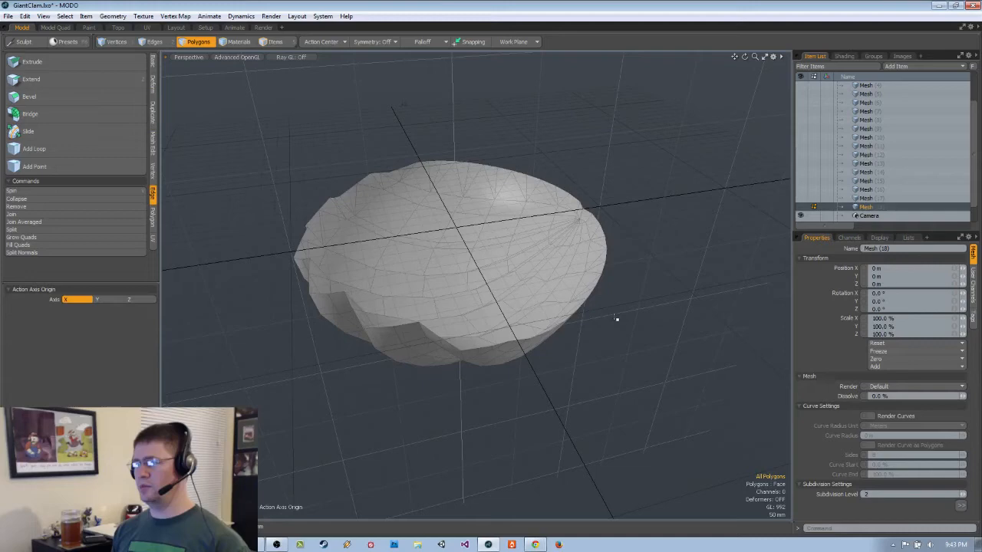
- Select all connected polygons of the lower shell half and merge its vertices using the Automatic range
left_click_drag(675, 303, 629, 196, "alt")
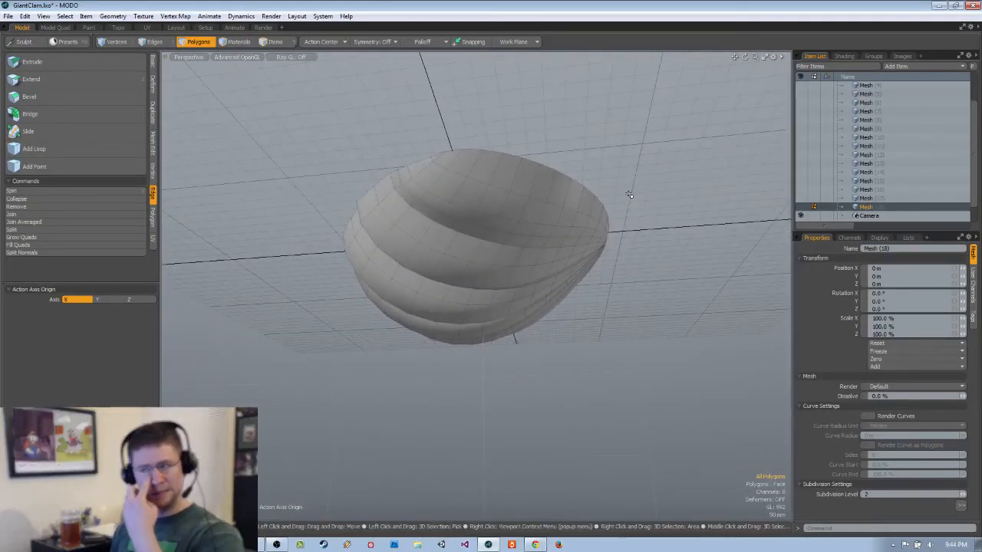
left_click_drag(620, 212, 386, 146, "alt")
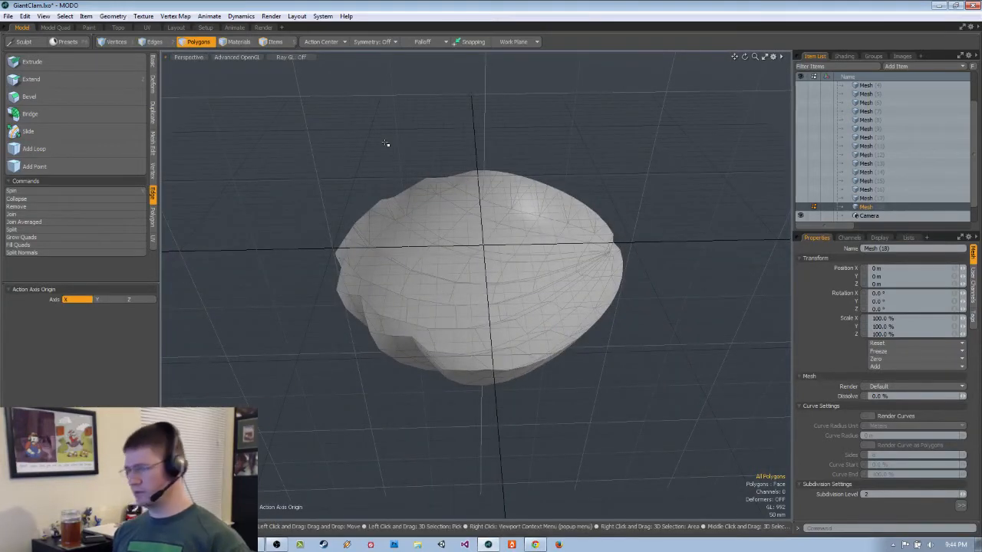
left_click_drag(365, 218, 360, 235)
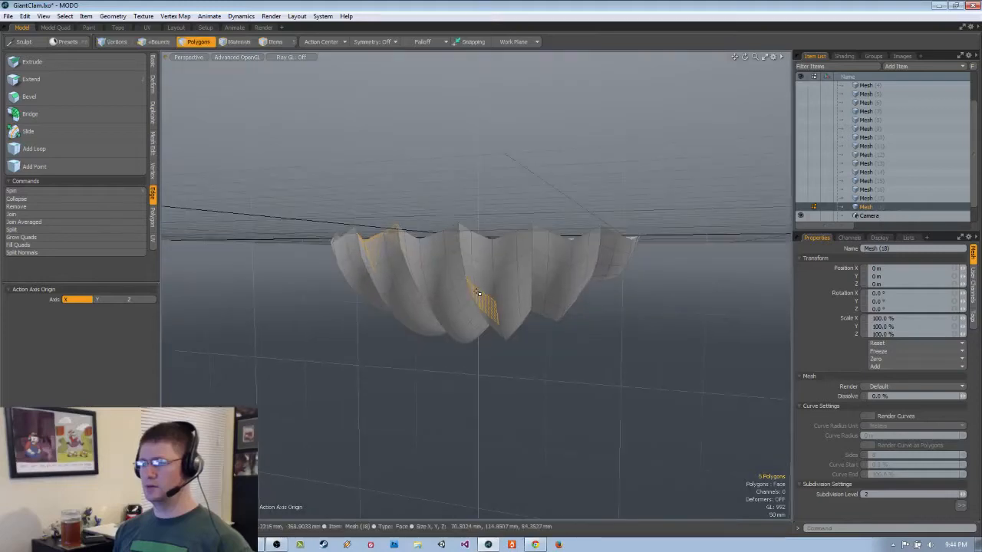
key("]")
left_click(152, 170)
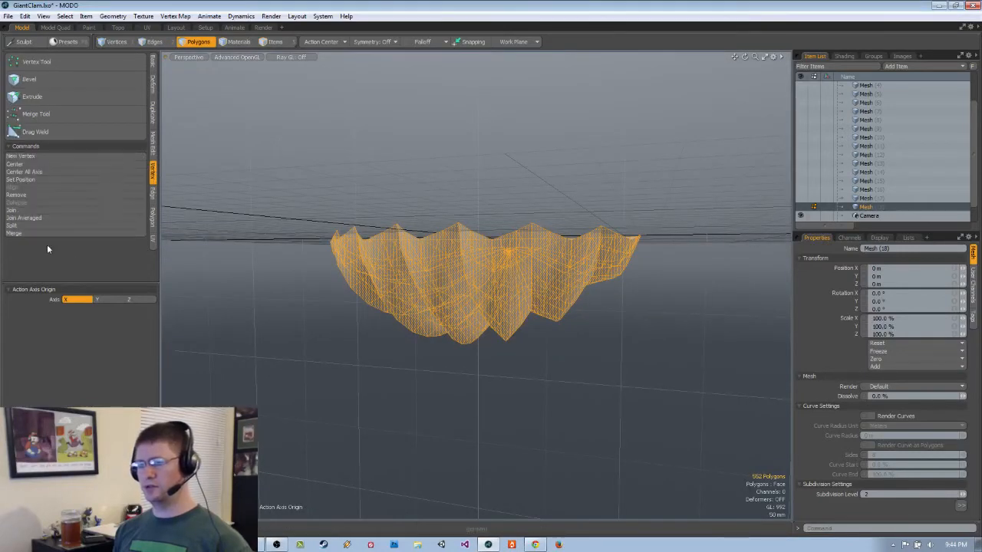
left_click(54, 232)
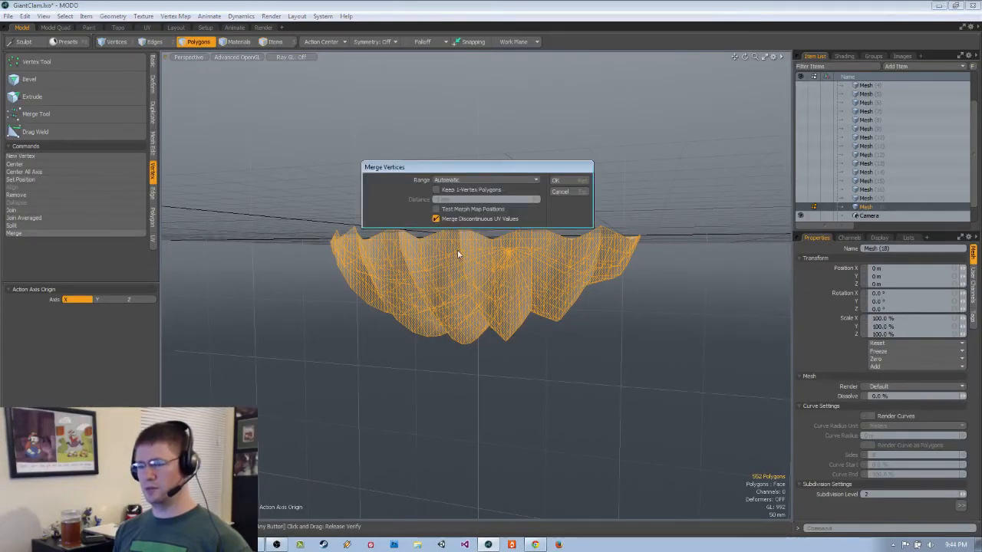
left_click(561, 180)
left_click(529, 193)
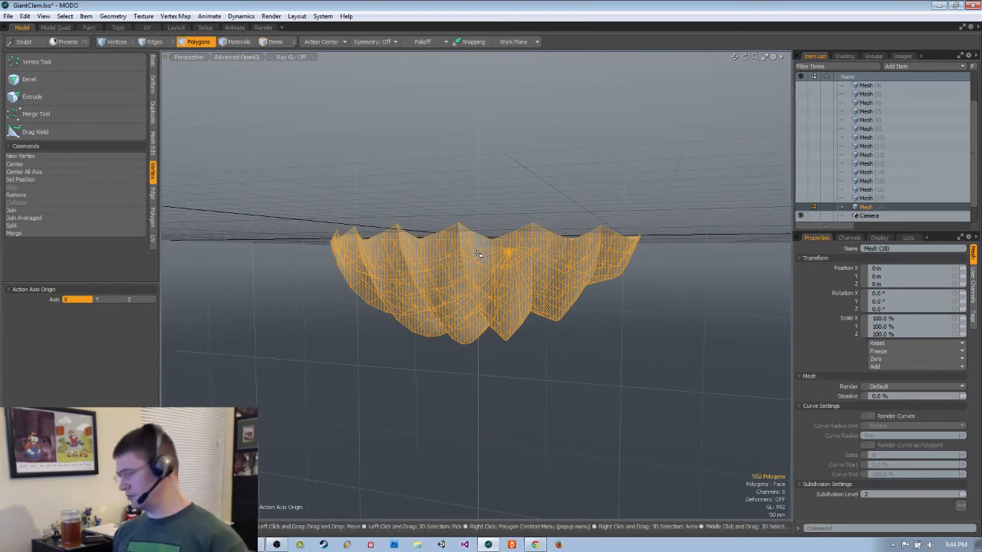
- Unhide the opposite shell half, hide the merged lower half and select all polygons of the upper half
key("u")
key("Delete")
left_click_drag(480, 255, 455, 165, "alt")
double_click(457, 175)
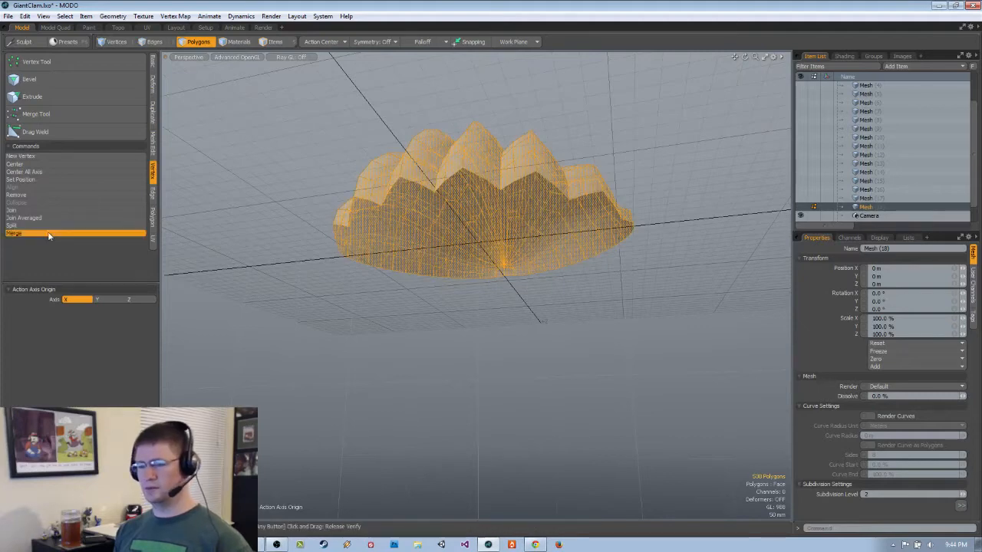
- Merge the vertices of the selected upper shell half and clear the selection
left_click(49, 236)
left_click(557, 181)
left_click(545, 193)
left_click(512, 328)
left_click_drag(511, 328, 636, 367, "alt")
key("3")
- Unhide both shell halves and switch between Mesh (16), Mesh (17) and Mesh (18) to compare their polygon density
left_click(805, 200)
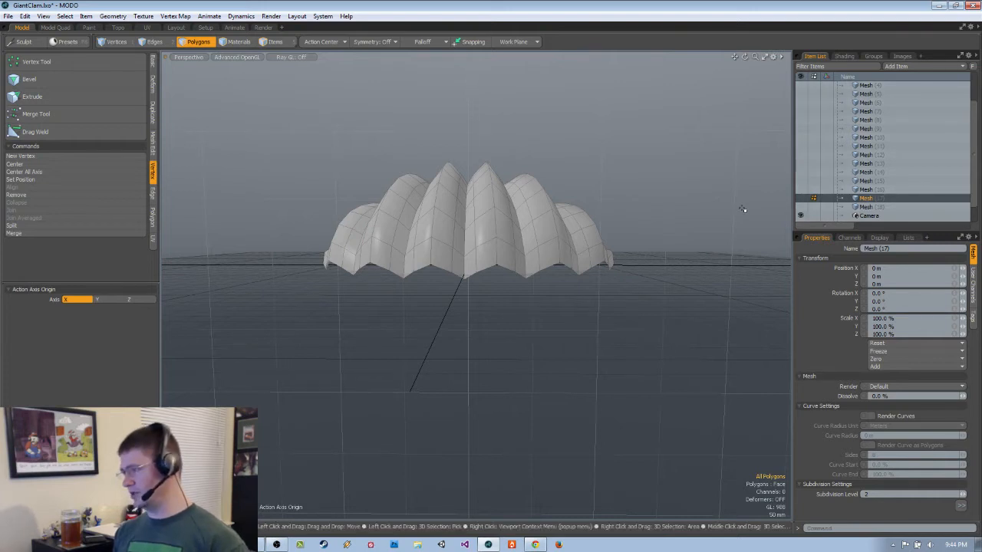
left_click(871, 189)
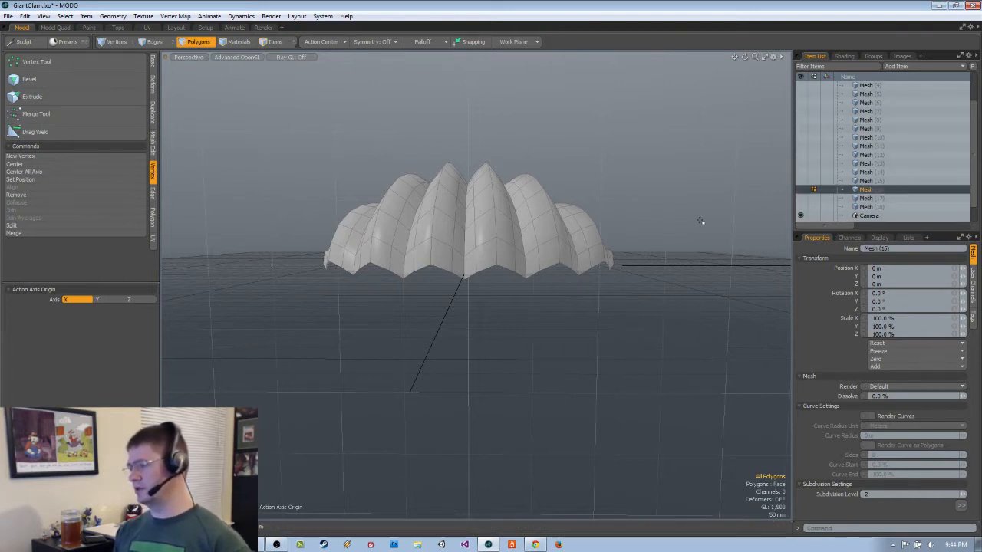
key("ctrl+v")
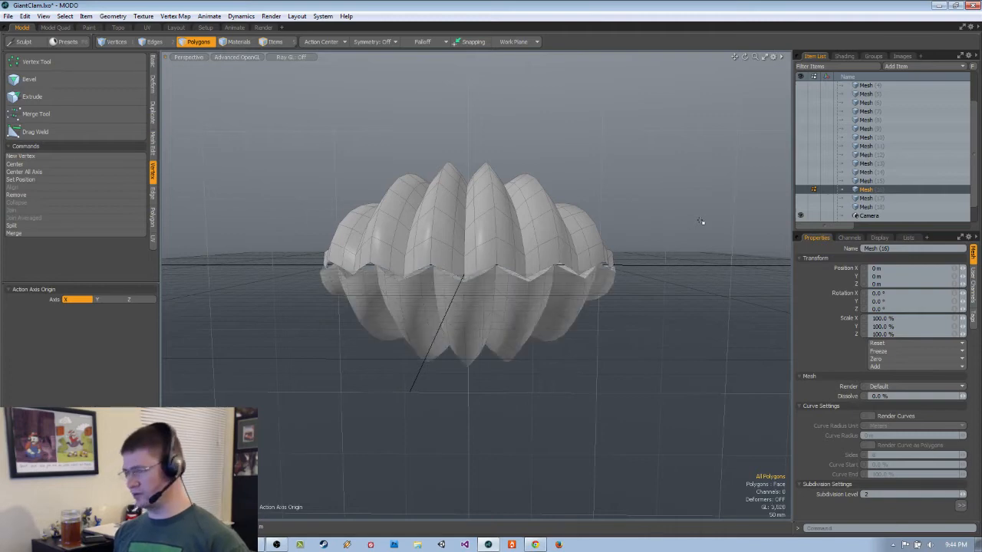
left_click_drag(696, 221, 728, 173, "alt")
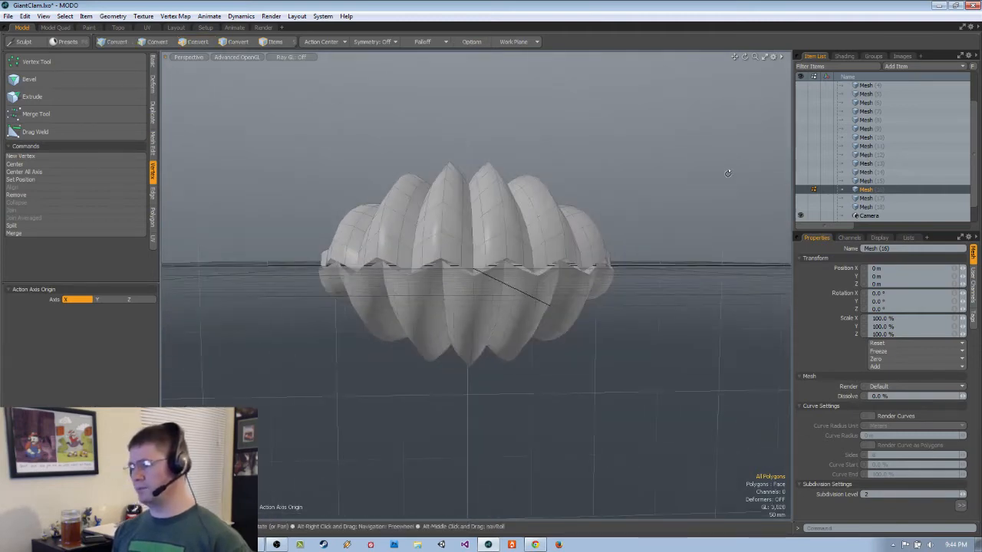
left_click(872, 208)
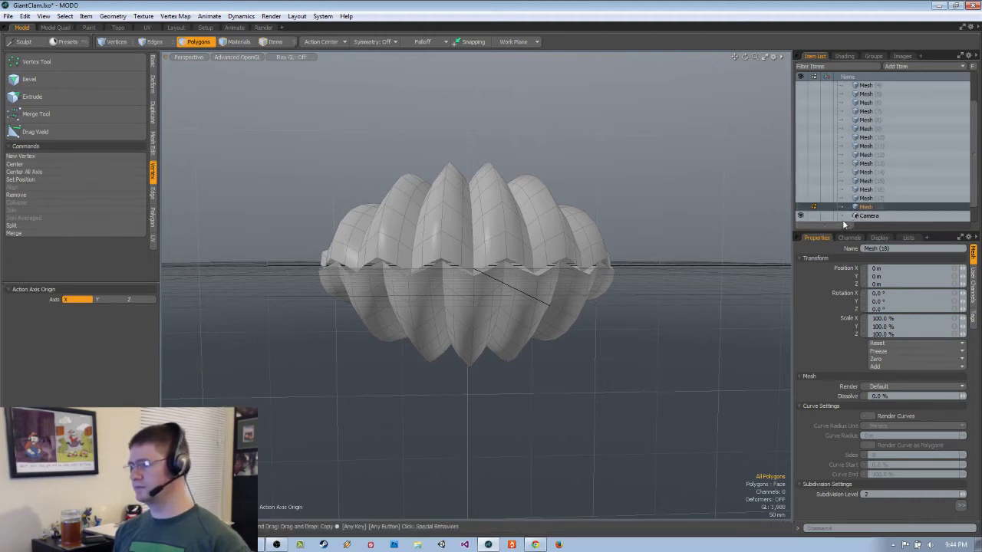
left_click_drag(491, 315, 522, 351, "alt")
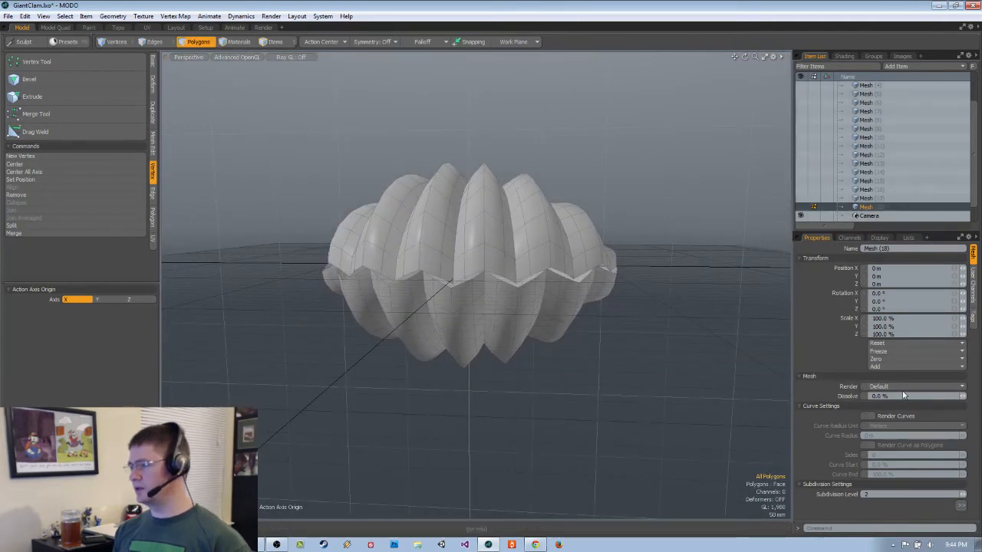
- Copy both reduced shell halves into a new mesh item and examine the copy and its seam from several sides
key("n")
left_click_drag(585, 368, 618, 360, "alt")
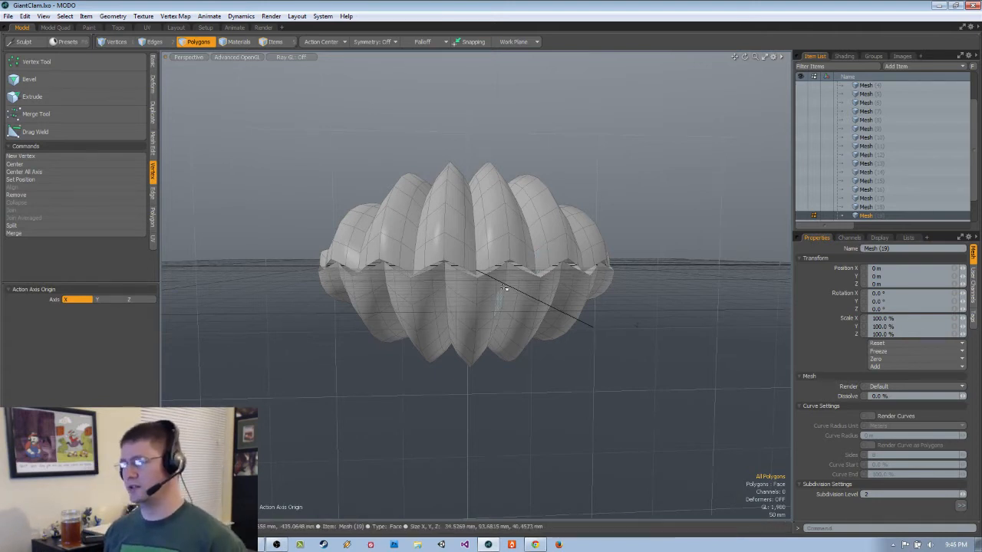
left_click_drag(657, 301, 653, 327, "alt")
left_click_drag(586, 290, 525, 295, "ctrl+alt")
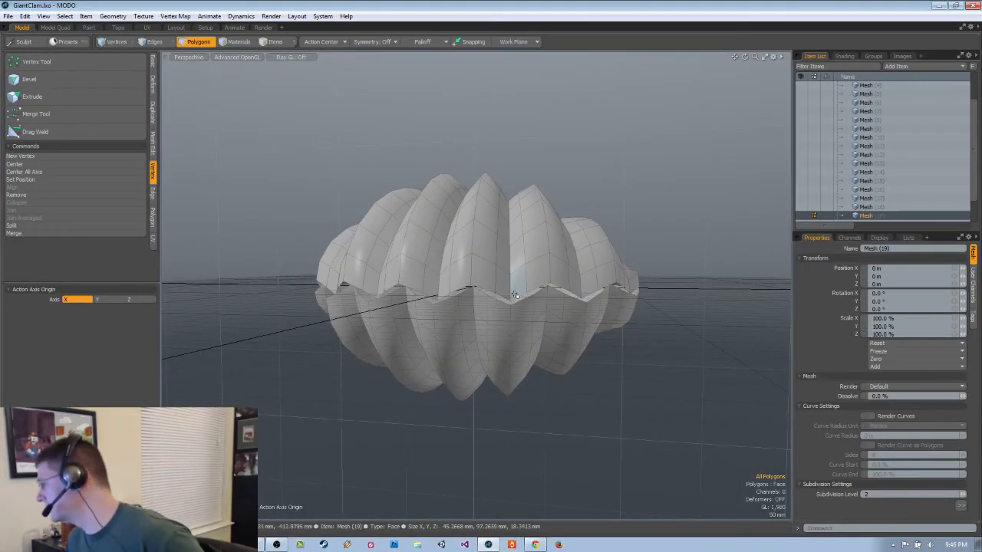
mouse_move(508, 296)
left_mouse_down("alt")
mouse_move(657, 317)
mouse_move(619, 294)
mouse_move(506, 312)
left_mouse_up("alt")
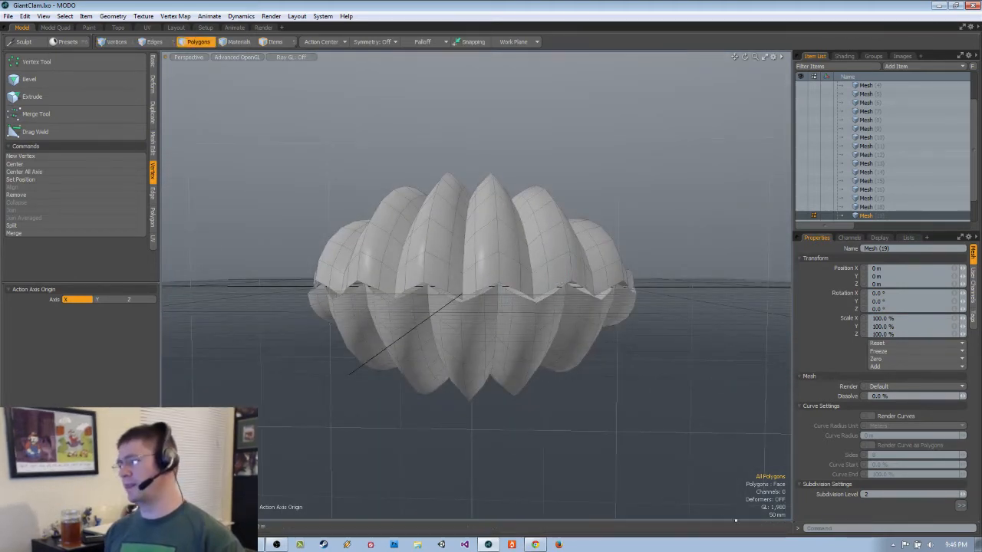
left_click_drag(621, 351, 594, 346, "alt")
left_click_drag(428, 244, 452, 249, "ctrl+alt")
left_click_drag(453, 249, 491, 303, "alt")
left_click_drag(491, 303, 478, 377, "ctrl+alt")
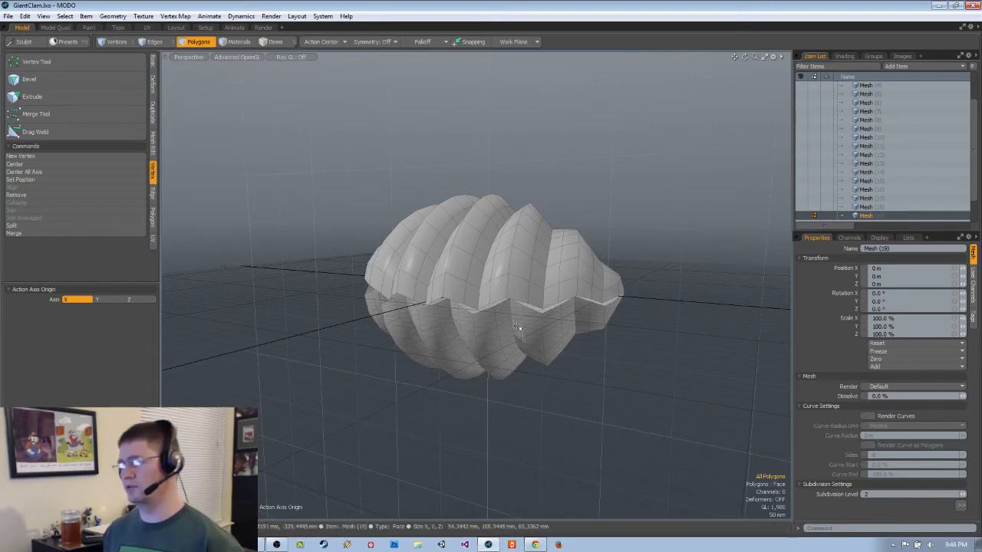
- Hide the lower half of the copied shell and select all polygons of the upper half
scroll(517, 325, "up", 3)
left_click_drag(519, 307, 420, 400, "alt")
double_click(498, 334)
key("h")
left_click_drag(469, 369, 517, 412, "alt")
double_click(489, 369)
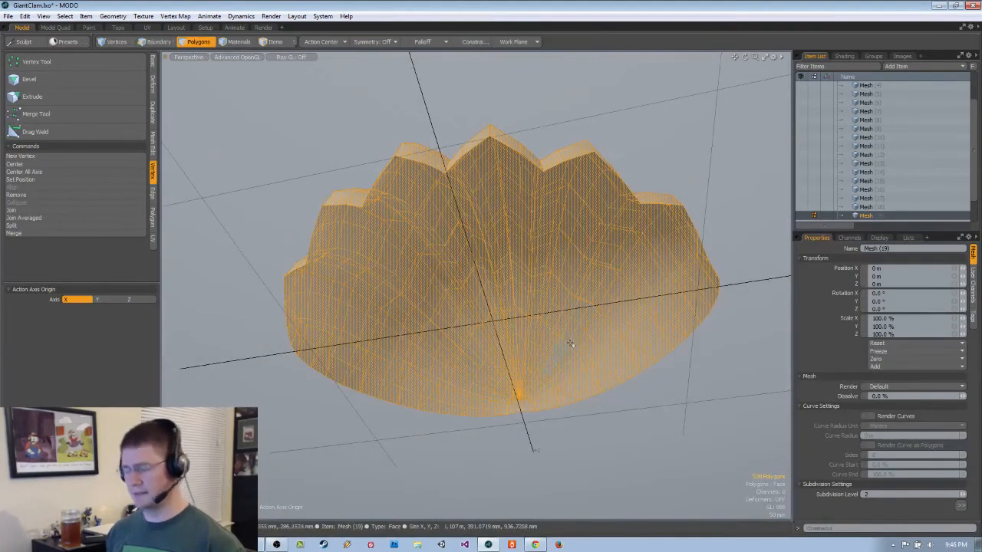
key("1")
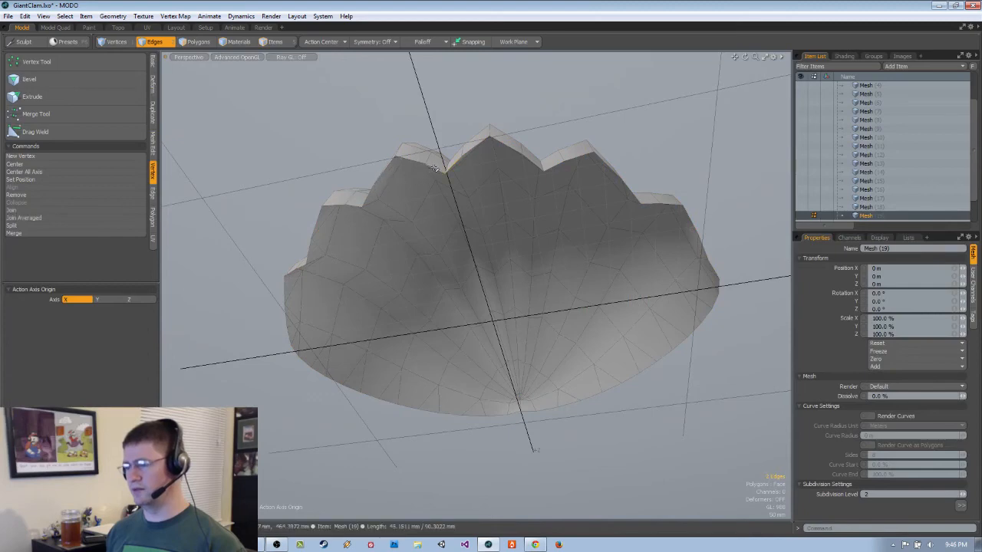
left_click_drag(491, 319, 537, 266, "alt")
scroll(587, 173, "down", 2)
left_click(588, 174)
left_click_drag(587, 174, 485, 383, "alt")
key("3")
key("1")
key("2")
key("3")
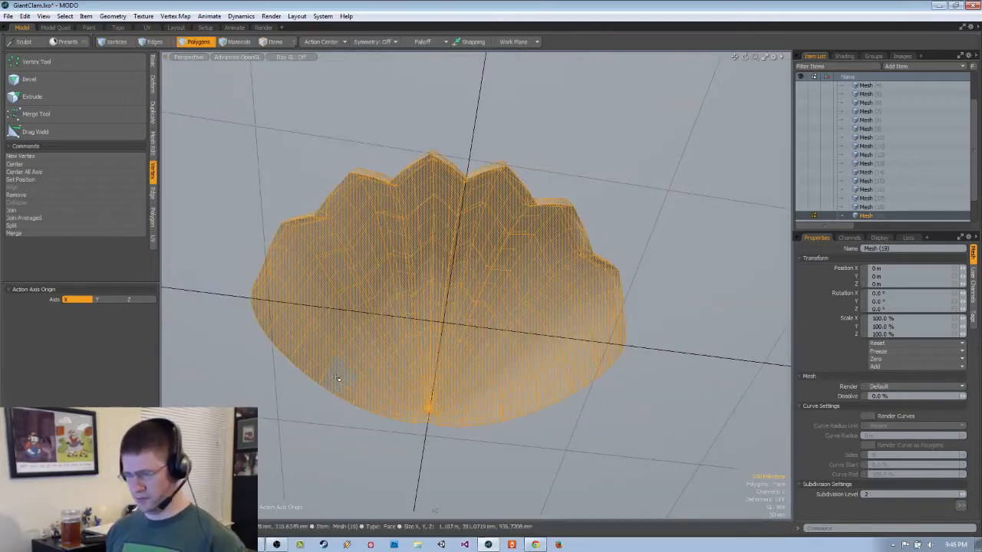
- Select the inner-surface polygons of the upper half band by band, filling the area from the middle rings to the hinge
mouse_move(344, 379)
left_mouse_down()
mouse_move(433, 285)
mouse_move(530, 395)
mouse_move(491, 430)
mouse_move(361, 467)
mouse_move(425, 422)
mouse_move(517, 413)
left_mouse_up()
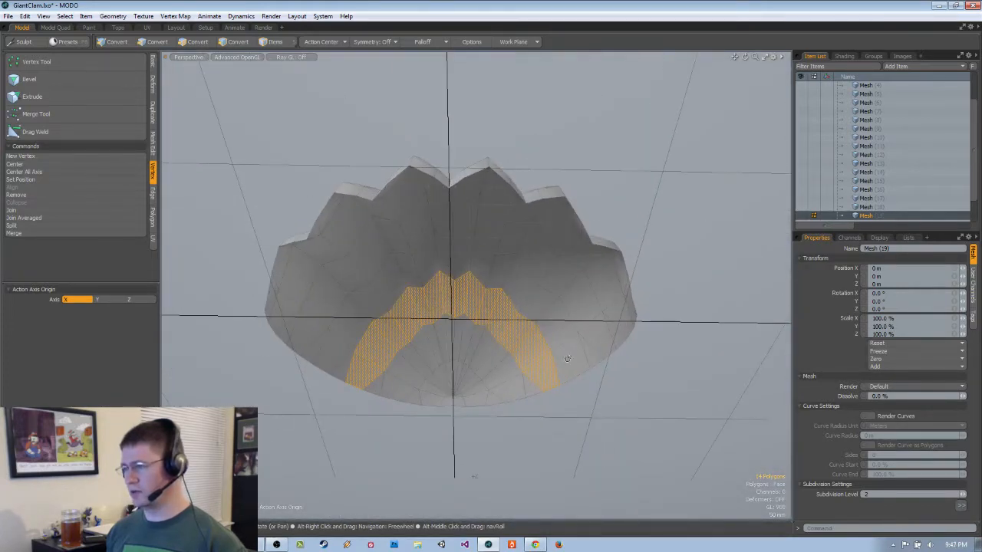
mouse_move(560, 374)
left_mouse_down()
mouse_move(495, 278)
mouse_move(355, 347)
left_mouse_up()
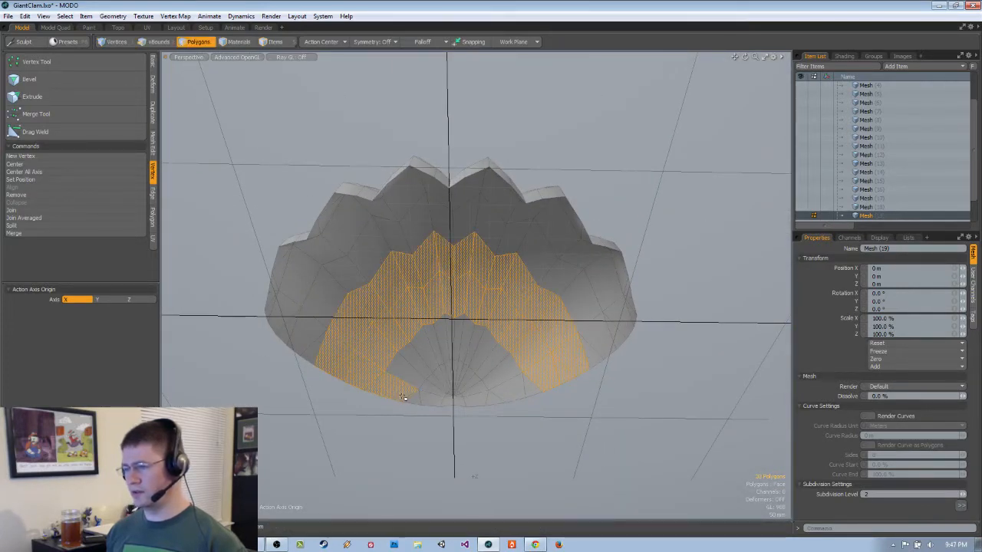
left_click_drag(448, 376, 459, 363)
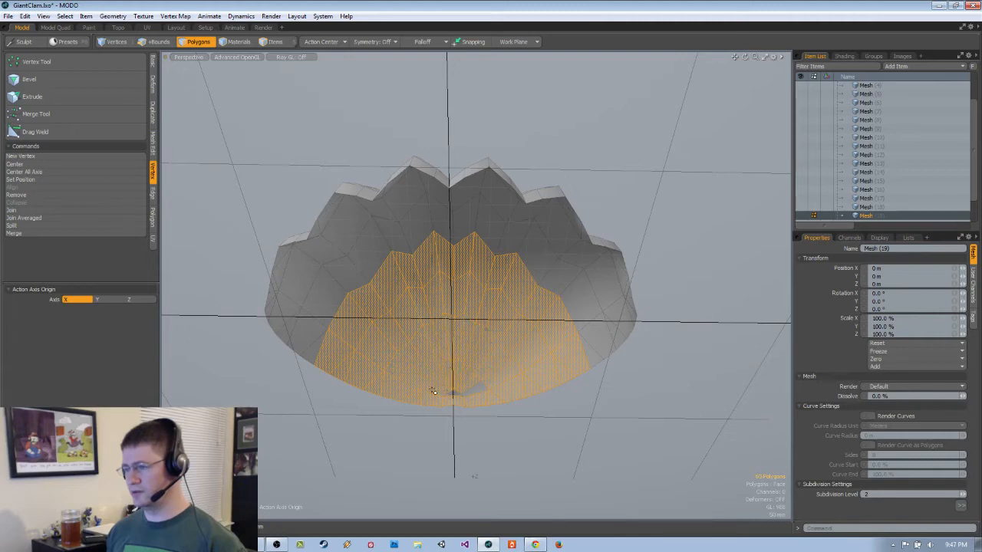
scroll(441, 398, "up", 5)
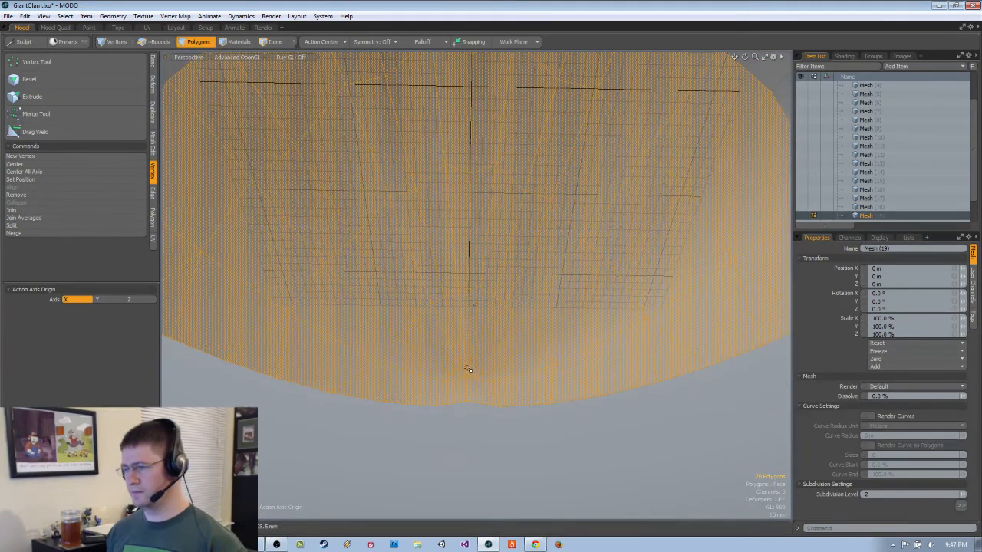
scroll(529, 338, "down", 5)
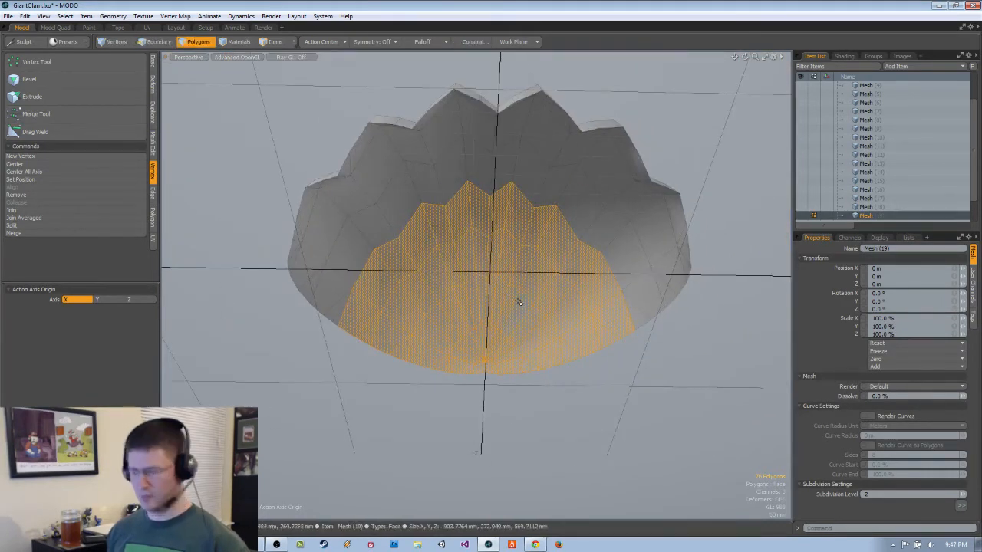
- Copy the selected inner-surface polygons of the upper half into a new mesh item
key("ctrl+c")
left_click(911, 66)
left_click(908, 88)
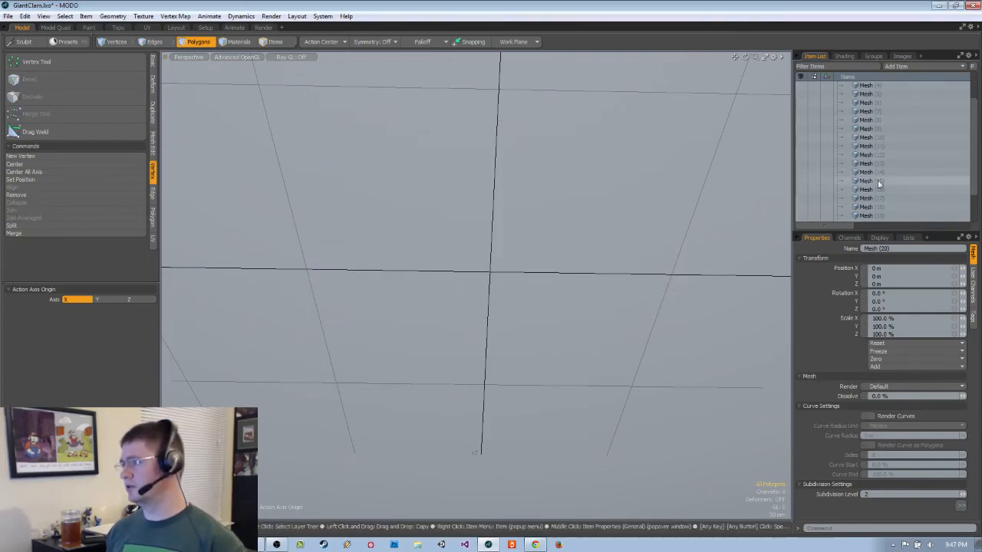
scroll(860, 207, "down", 2)
key("ctrl+v")
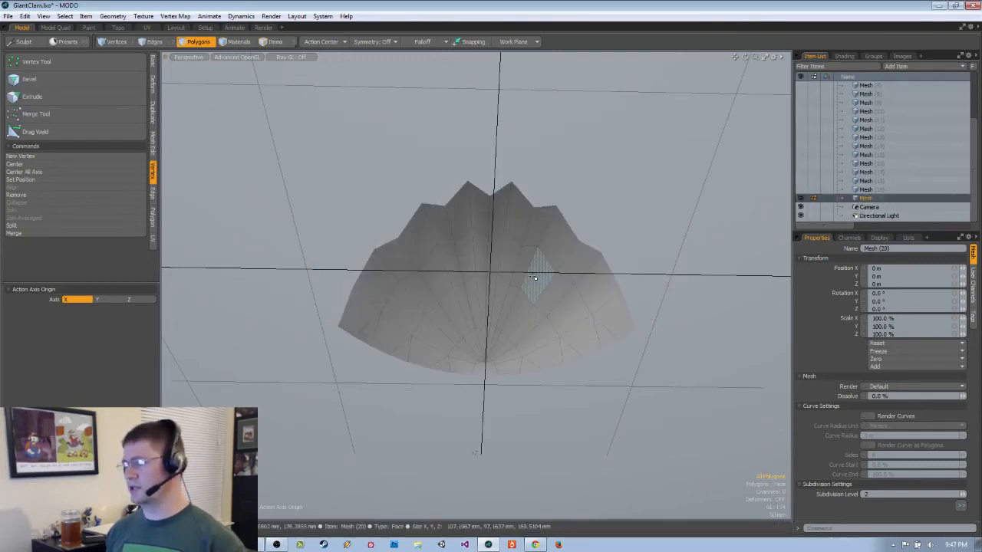
- Return to Mesh (19), unhide its lower half and delete the upper half
left_click(848, 189)
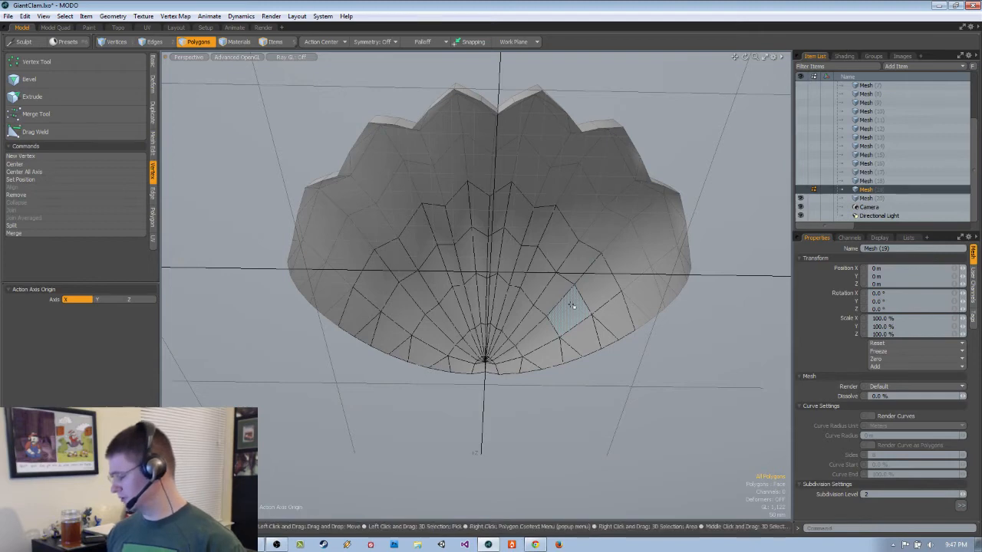
key("u")
left_click_drag(571, 306, 544, 216, "alt")
double_click(576, 150)
key("Delete")
- Select the inner-surface polygons of the lower half, filling the area from the middle rings to the hinge
left_click_drag(593, 248, 548, 232, "alt")
left_click_drag(552, 298, 677, 219, "alt")
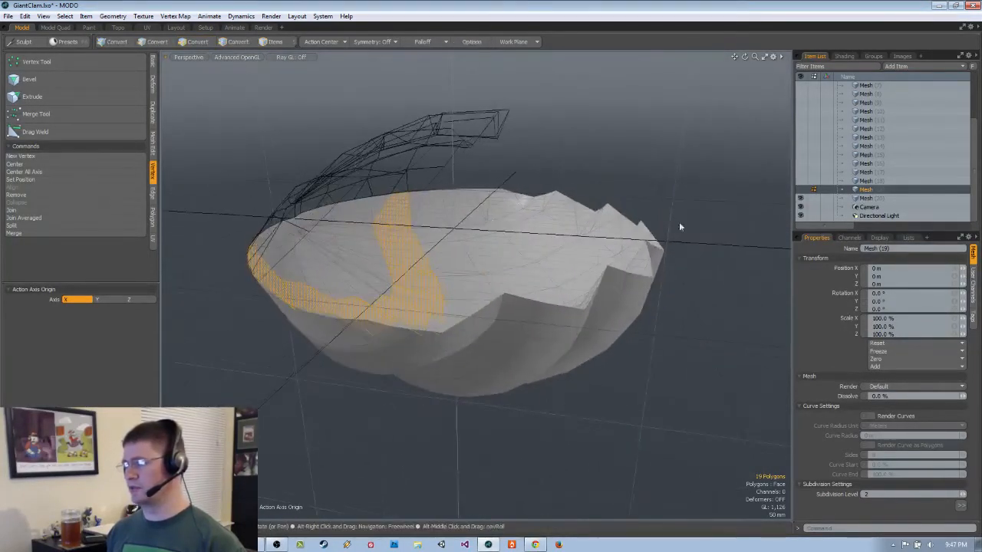
left_click(416, 209, "shift")
left_click_drag(416, 209, 269, 234, "alt")
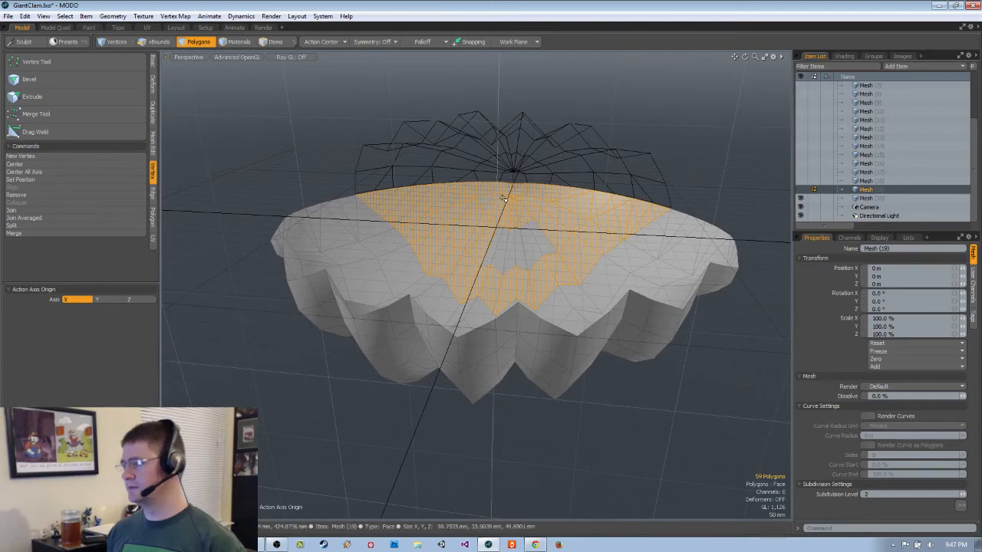
left_click_drag(508, 207, 597, 192, "ctrl+alt")
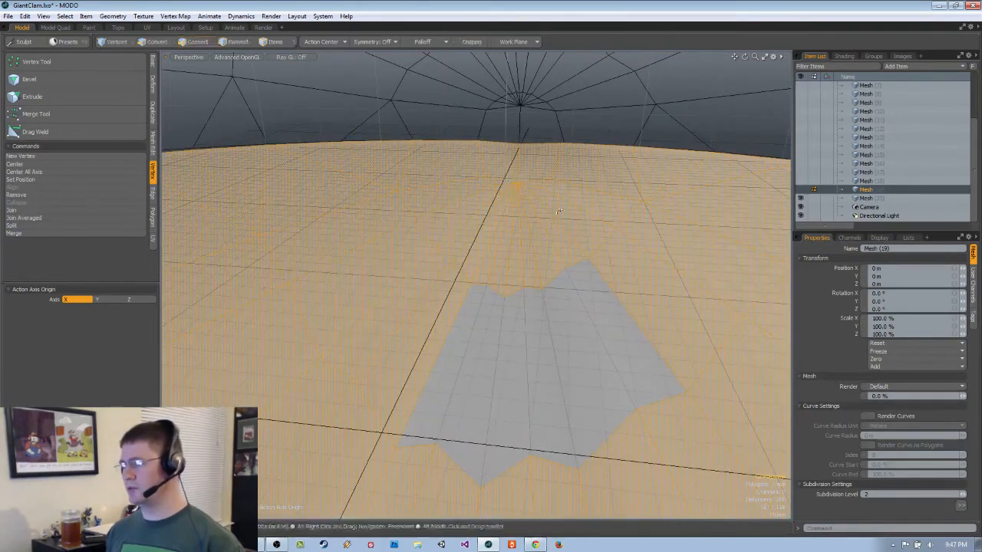
left_click_drag(529, 192, 508, 329, "ctrl+alt")
left_click_drag(641, 292, 486, 274, "ctrl+alt")
- Copy the lower half's selected inner-surface polygons into Mesh (20) with the upper inner surface
left_click_drag(478, 358, 591, 355, "alt")
left_click_drag(681, 276, 575, 283, "alt")
key("ctrl+c")
left_click(864, 199)
key("ctrl+v")
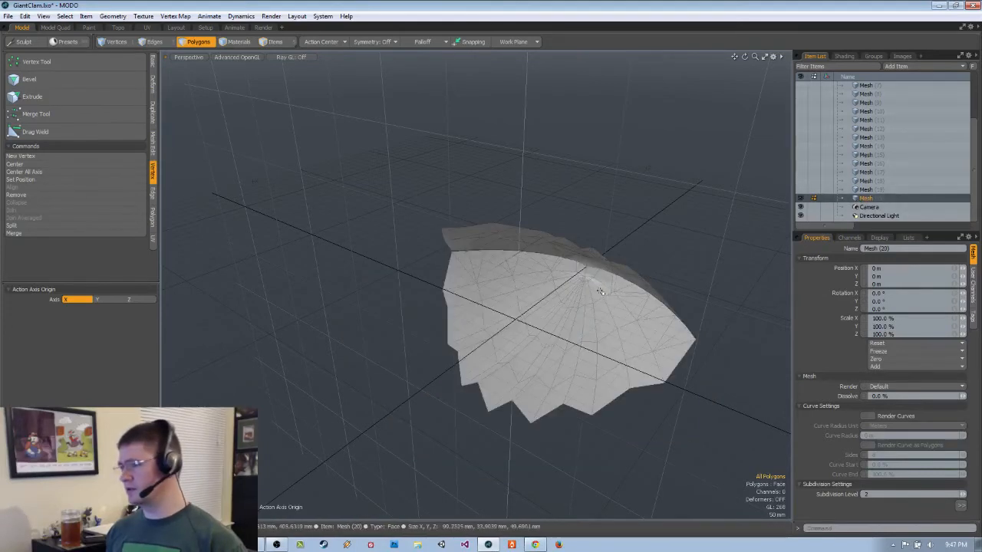
left_click_drag(581, 158, 561, 272, "alt")
left_click_drag(719, 338, 627, 317, "alt")
left_click_drag(477, 255, 335, 281, "ctrl+alt")
key("2")
left_click_drag(340, 244, 341, 261)
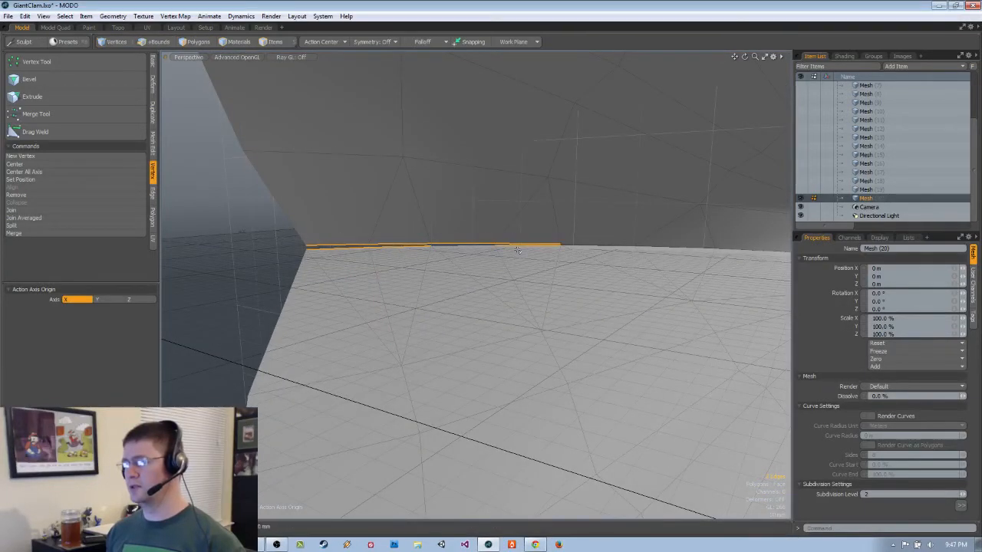
left_click_drag(599, 255, 534, 281, "alt")
- Select all edges along the hinge seam from the Back view and flatten them by setting their vertical position to 0 m
key("ctrl+space")
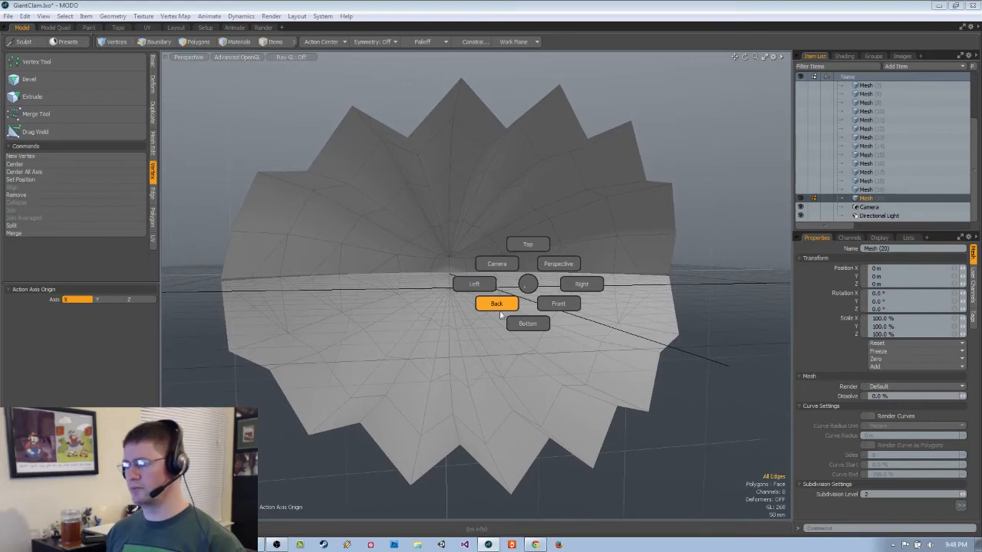
left_click(500, 309)
left_click_drag(500, 310, 524, 308, "alt+shift")
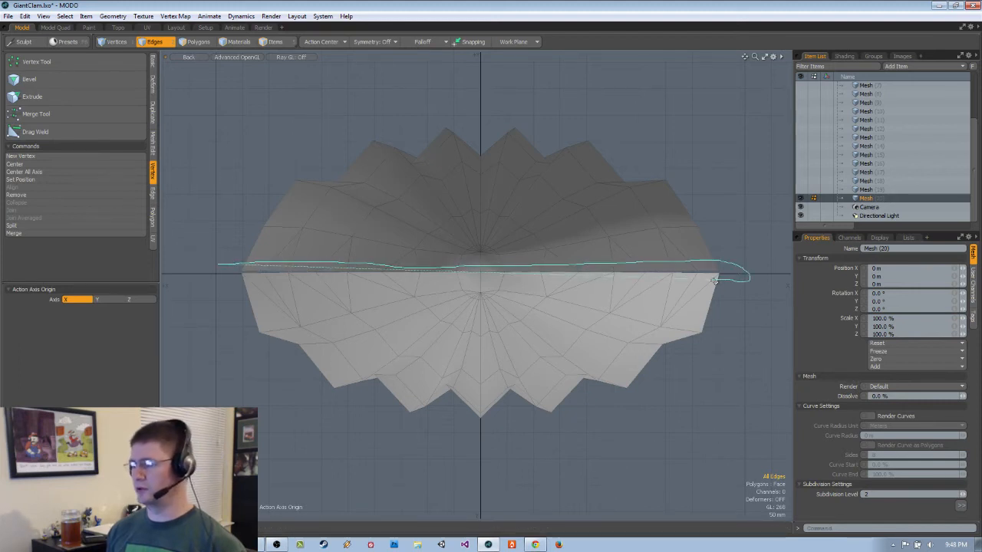
double_click(292, 288)
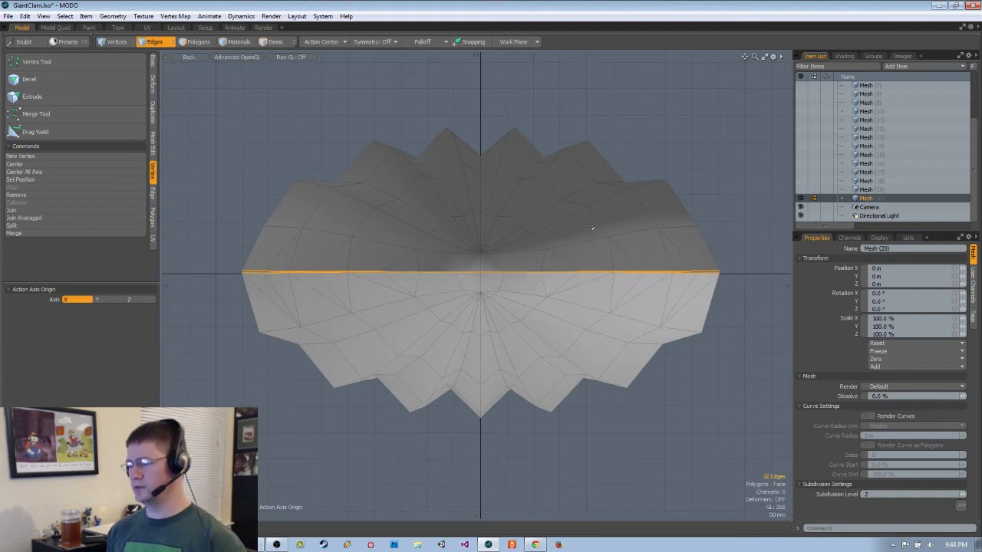
left_click_drag(475, 278, 614, 270, "alt")
left_click(59, 180)
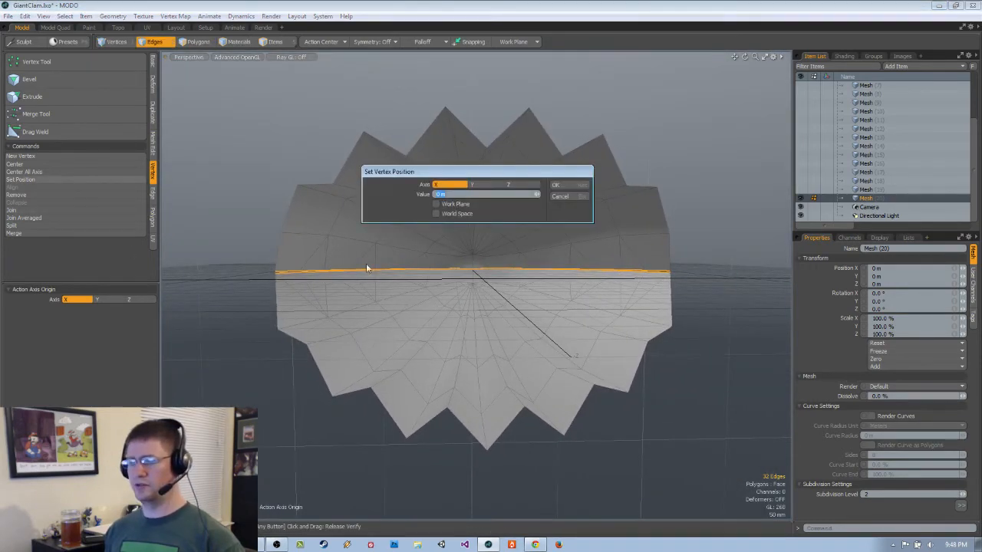
left_click(556, 185)
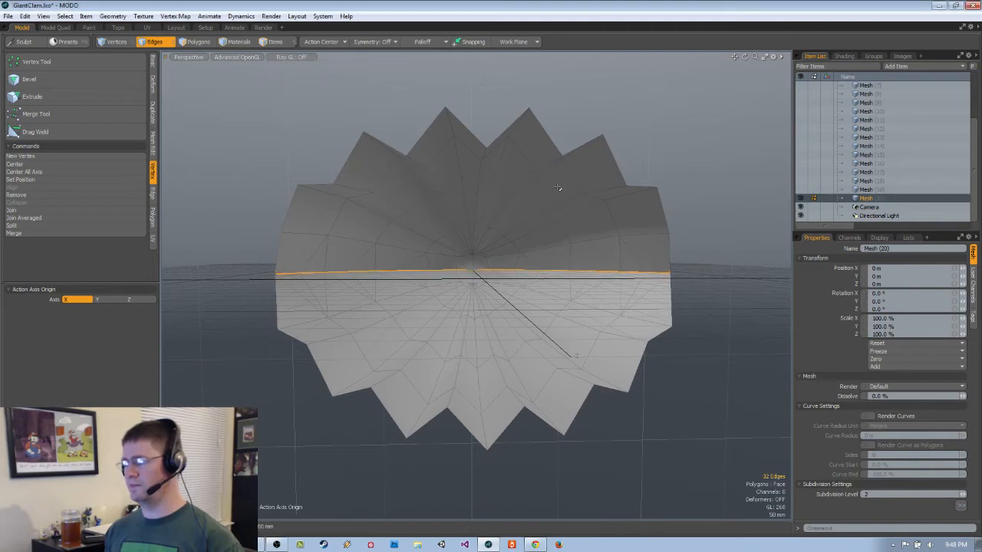
- Merge the coincident vertices of the two inner-surface halves in Mesh (20)
left_click_drag(556, 188, 680, 333, "alt")
key("3")
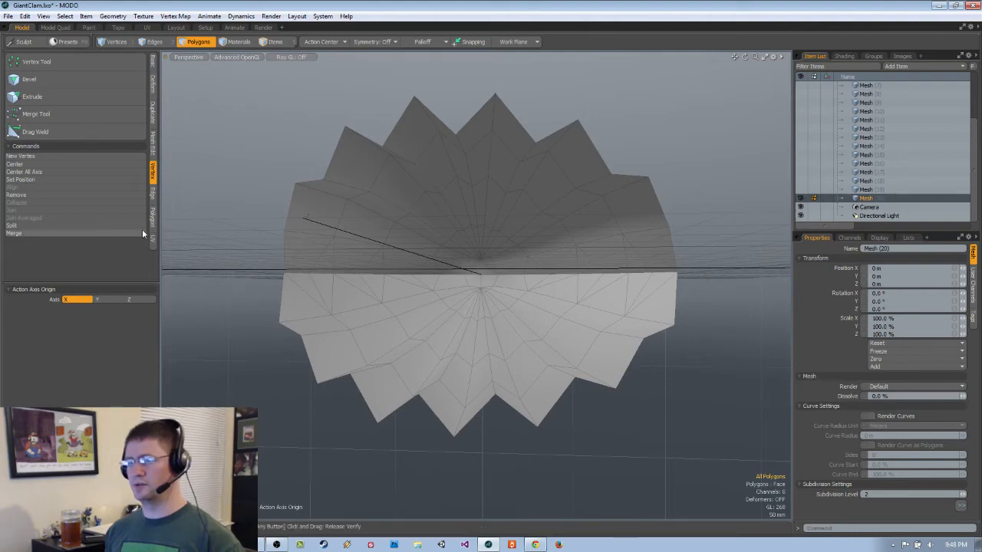
left_click(85, 235)
left_click(549, 189)
left_click(535, 201)
- Select the matching zigzag edge rows just inside the outer rim on the upper and lower halves, 12 edges each
left_click_drag(535, 201, 498, 287, "alt")
key("2")
left_click_drag(509, 190, 441, 205)
left_click_drag(499, 241, 544, 264, "alt")
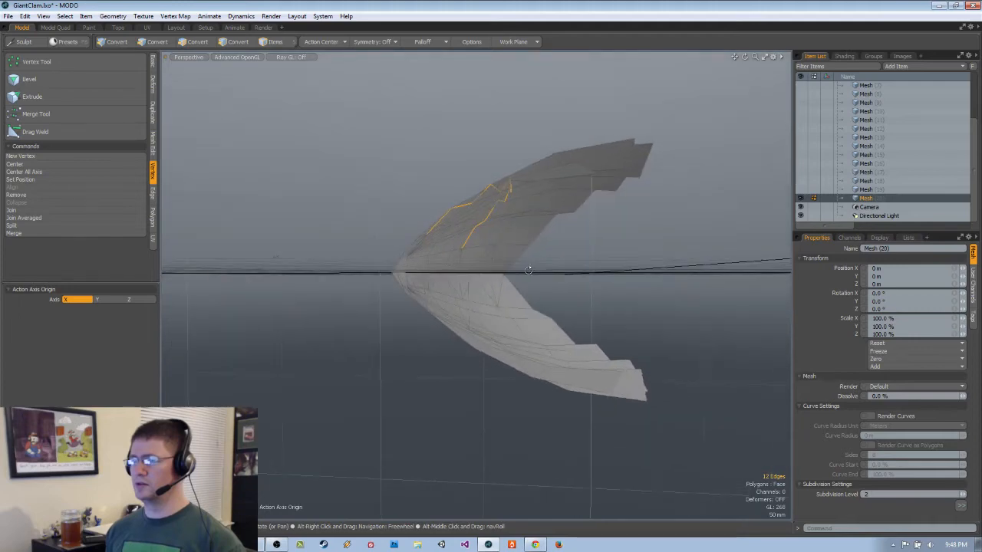
left_click(505, 233)
left_click_drag(604, 260, 471, 294, "alt")
left_click_drag(306, 305, 564, 317, "alt")
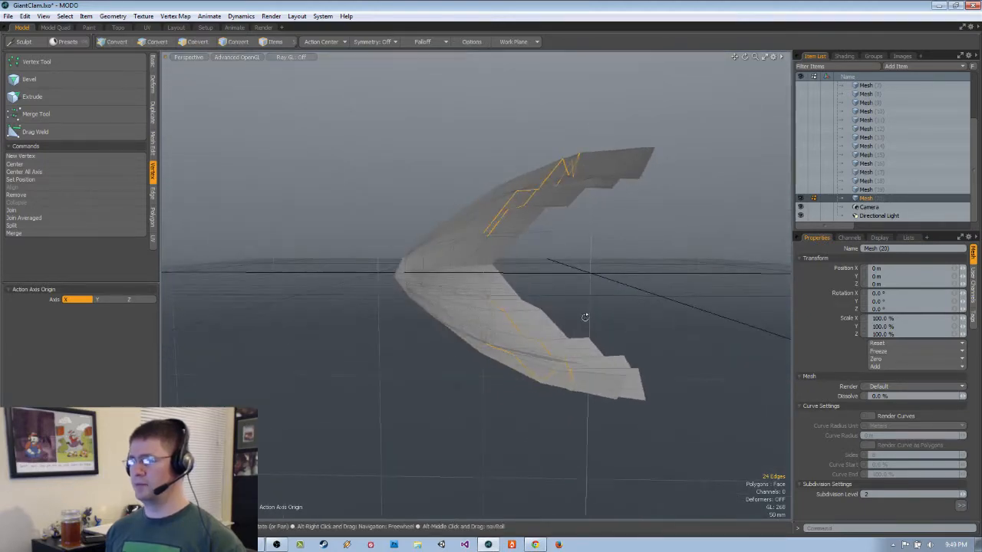
left_click_drag(521, 311, 570, 300, "alt")
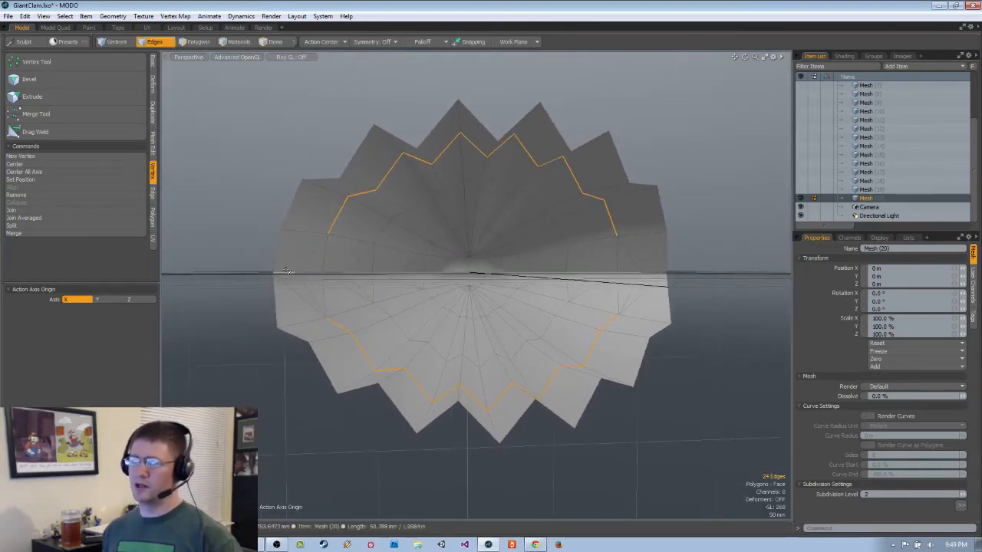
- Bridge the upper and lower edge rows with 2 segments in Curve mode
left_click(153, 191)
left_click(60, 115)
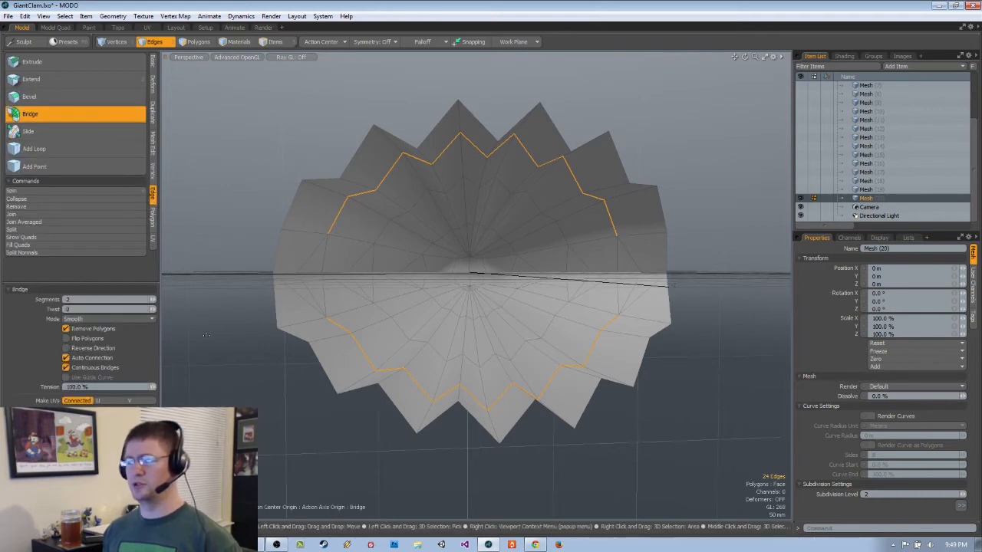
left_click_drag(220, 288, 521, 328, "alt")
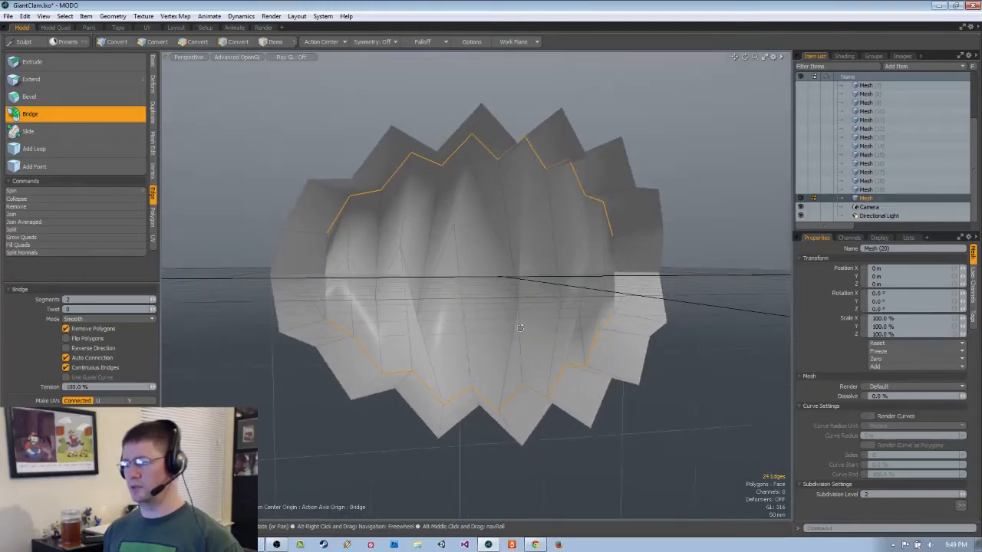
left_click(142, 319)
left_click(142, 309)
left_click_drag(483, 331, 326, 331, "alt")
left_click_drag(408, 292, 178, 340, "alt")
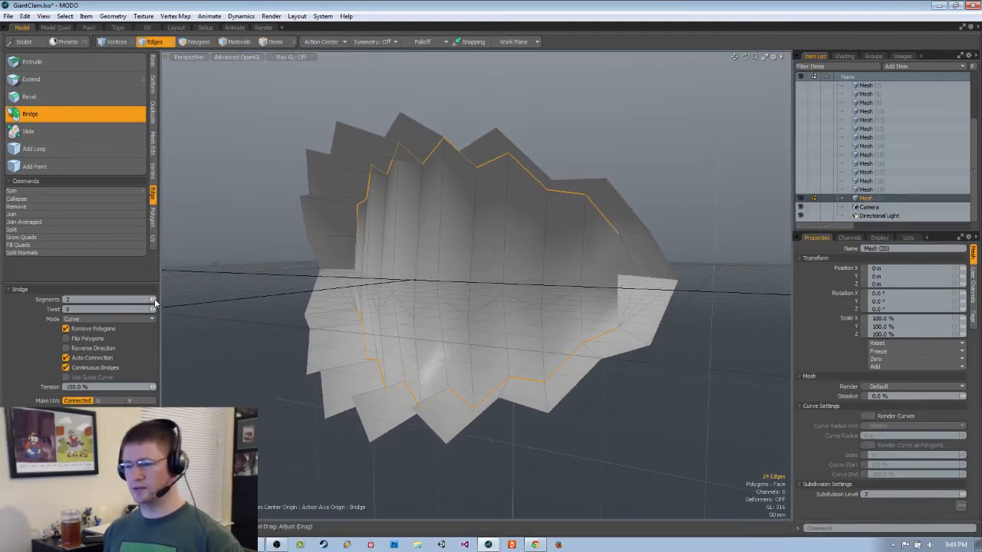
- Try 4 and 3 segments for the bridge, compare its shape from both sides, and return to 2 segments
left_click(154, 300)
left_click(154, 300)
left_click_drag(208, 299, 338, 295, "alt")
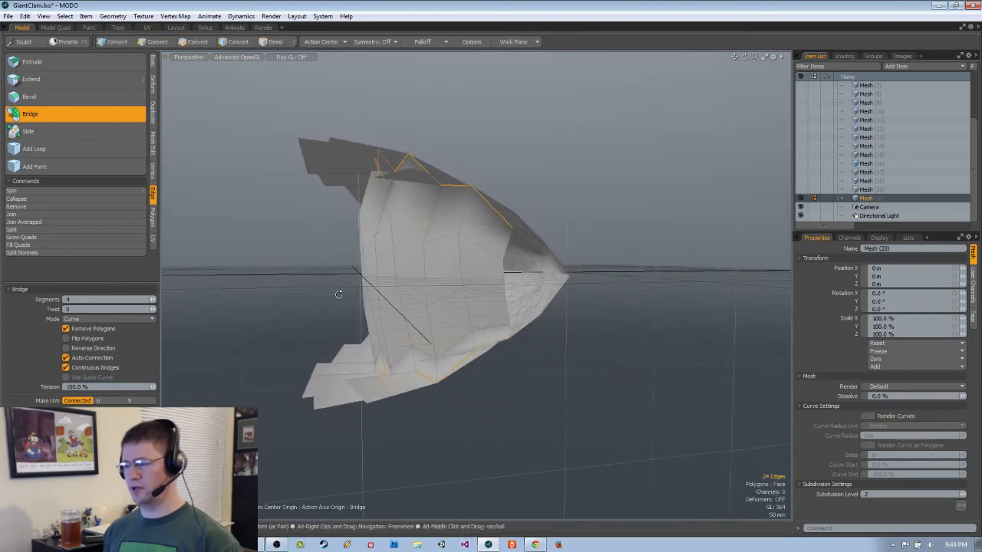
left_click_drag(289, 329, 601, 328, "alt")
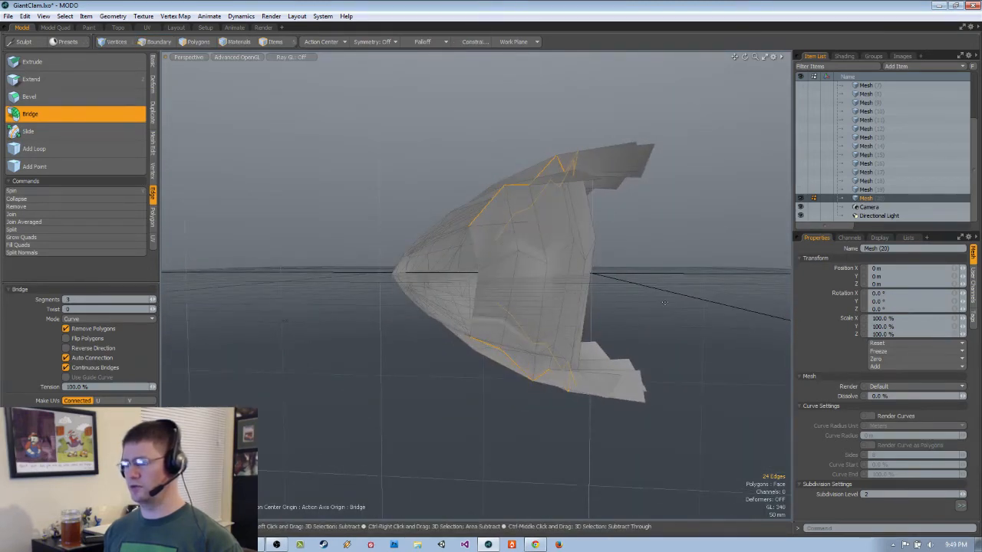
mouse_move(726, 303)
left_mouse_down("alt")
mouse_move(430, 309)
mouse_move(738, 309)
left_mouse_up("alt")
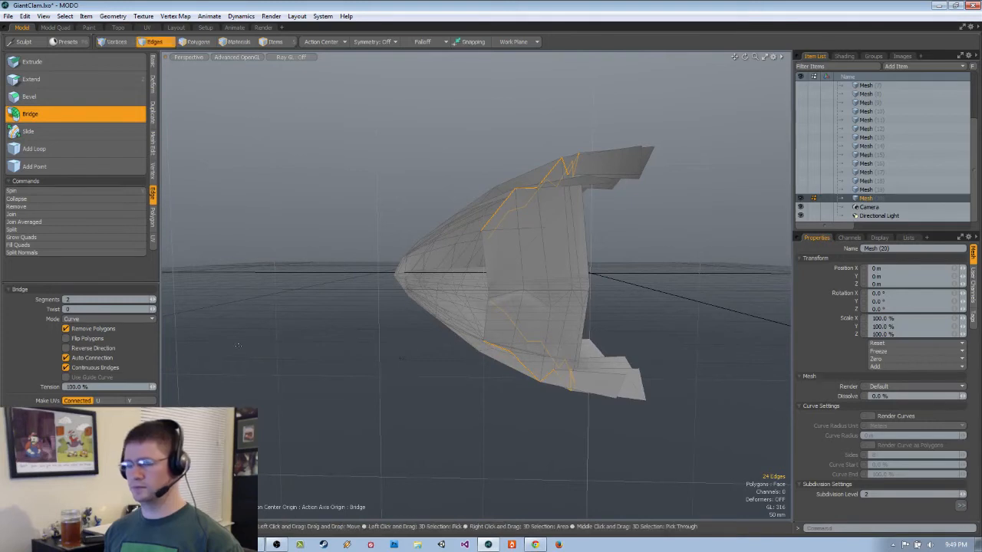
- Turn off Auto Connection and Continuous Bridges and finish the bridge between the two halves
left_click(101, 358)
left_click(101, 369)
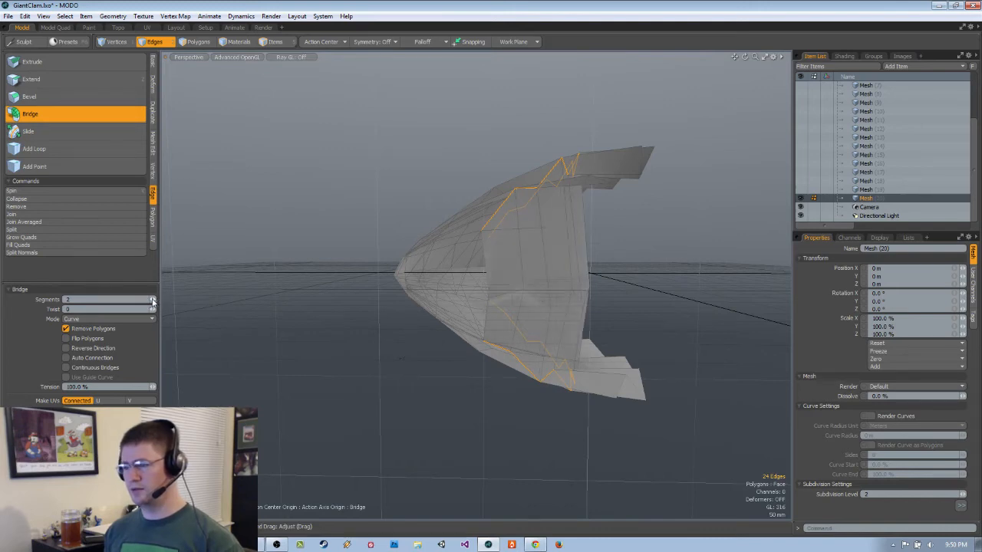
mouse_move(652, 306)
left_mouse_down("alt")
mouse_move(558, 301)
mouse_move(470, 278)
mouse_move(416, 284)
mouse_move(406, 302)
mouse_move(479, 314)
mouse_move(466, 255)
mouse_move(609, 284)
left_mouse_up("alt")
key("space")
- Select the 12-edge row across the middle of the bridge and straighten its zigzag with Set Position
key("3")
mouse_move(297, 296)
left_mouse_down()
mouse_move(513, 306)
mouse_move(296, 303)
mouse_move(286, 323)
mouse_move(407, 316)
mouse_move(491, 286)
left_mouse_up()
key("alt+c")
left_click(474, 300)
key("space")
key("space")
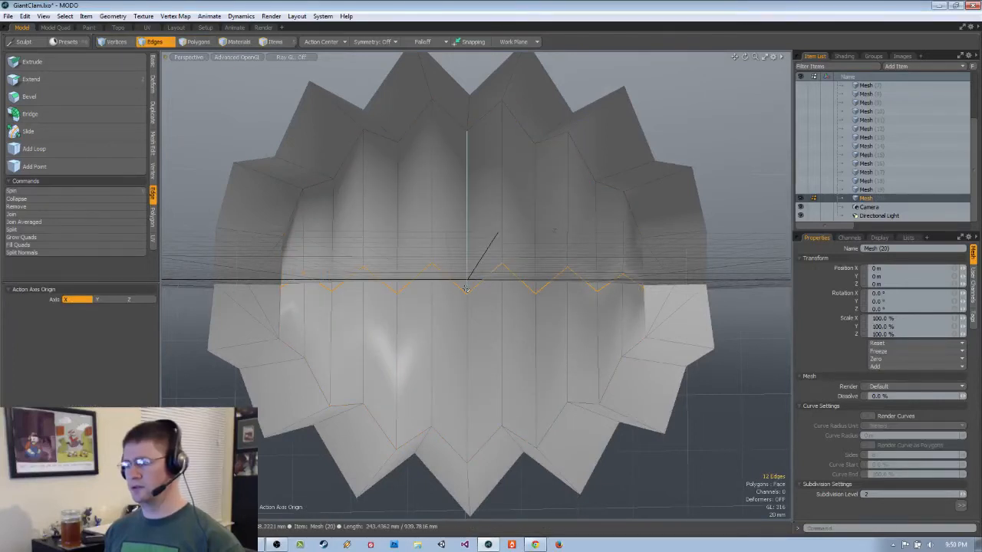
left_click(153, 174)
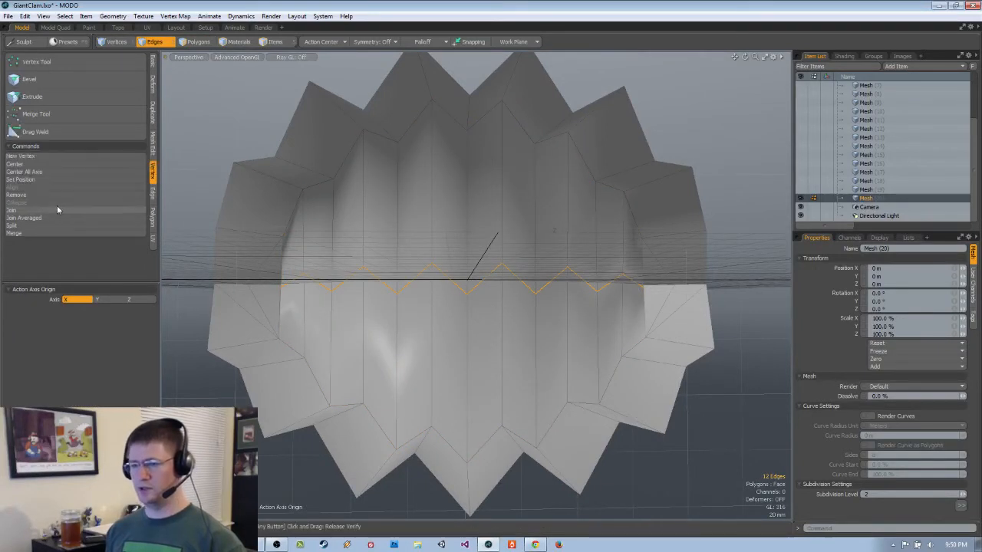
left_click(56, 184)
left_click(543, 194)
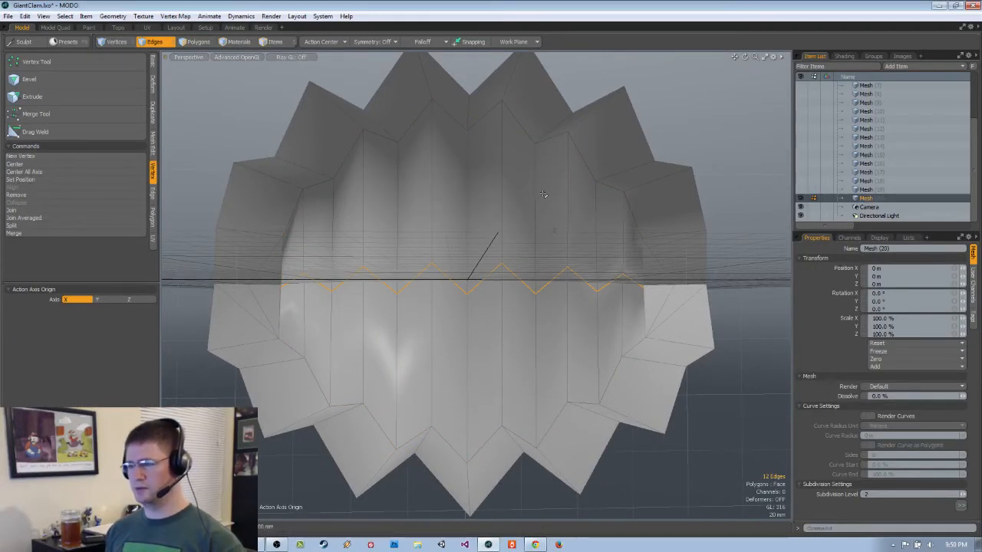
left_click(50, 180)
left_click(568, 187)
left_click_drag(544, 215, 558, 259, "alt")
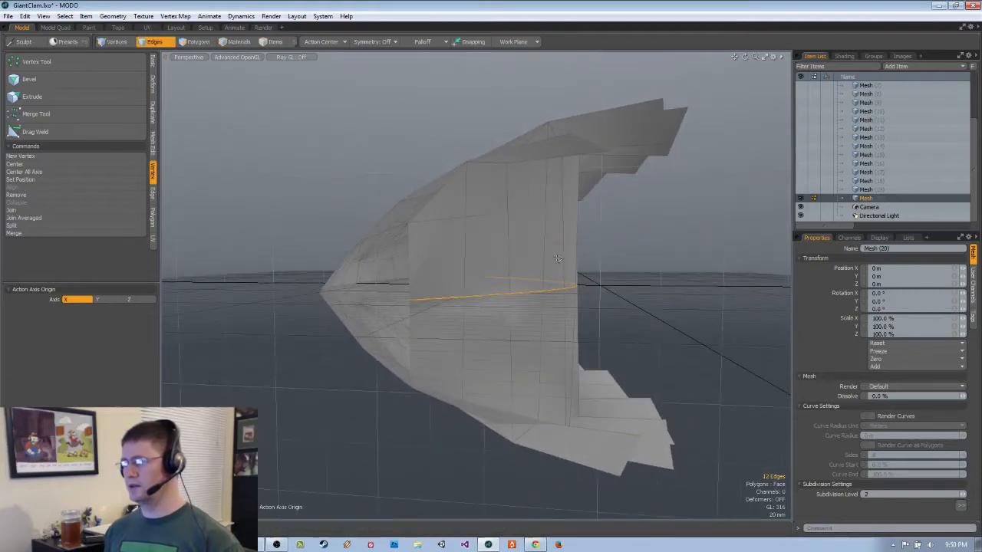
- Move the bridge's middle edge row along Z toward the shell opening and bevel it by 100 mm in Inset mode
key("w")
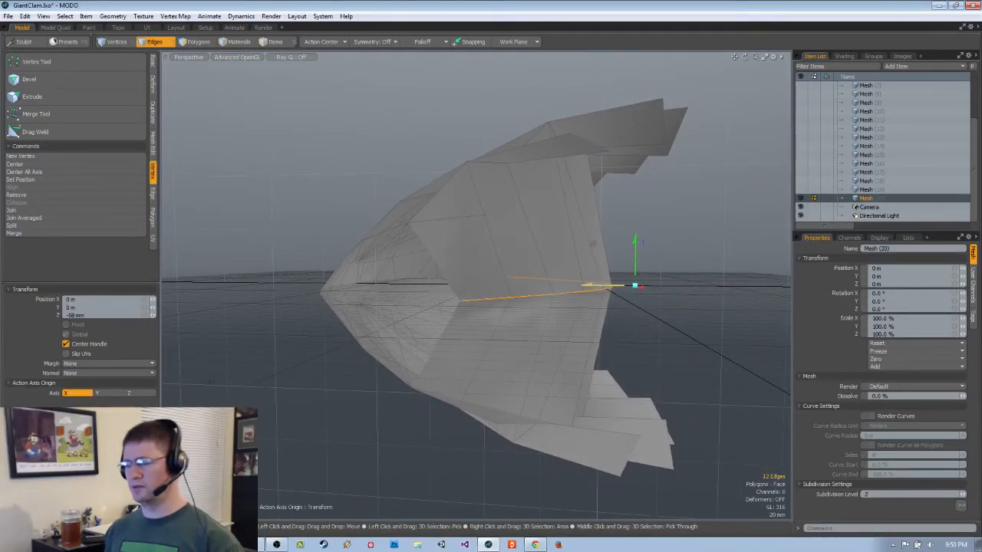
key("space")
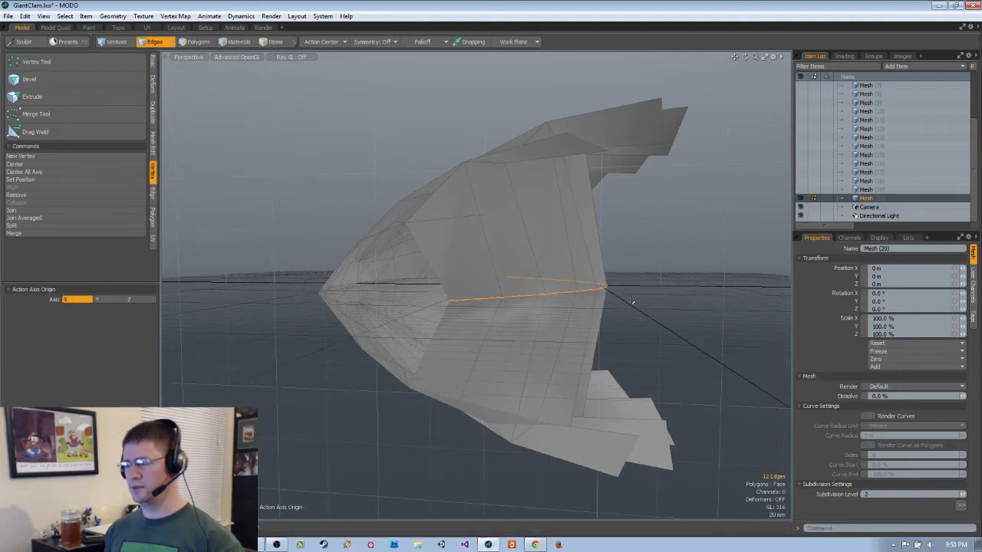
key("b")
left_click_drag(638, 317, 762, 317)
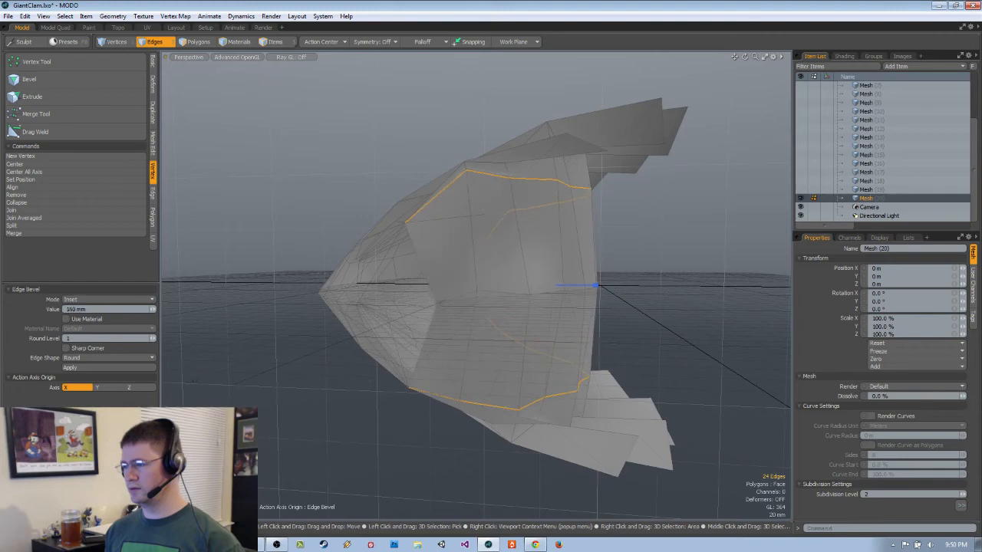
left_click_drag(630, 329, 379, 312, "alt")
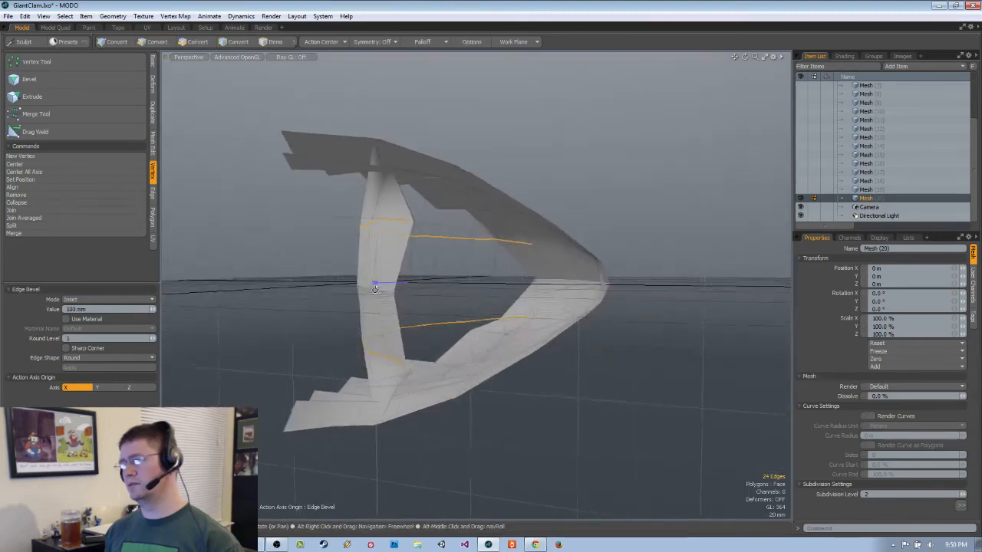
- Finish the bevel and select the four edges around the opening at the bridge's end
left_click_drag(413, 287, 537, 333, "alt")
scroll(585, 279, "up", 4)
key("space")
key("1")
left_click(531, 220, "shift")
left_click(500, 318, "shift")
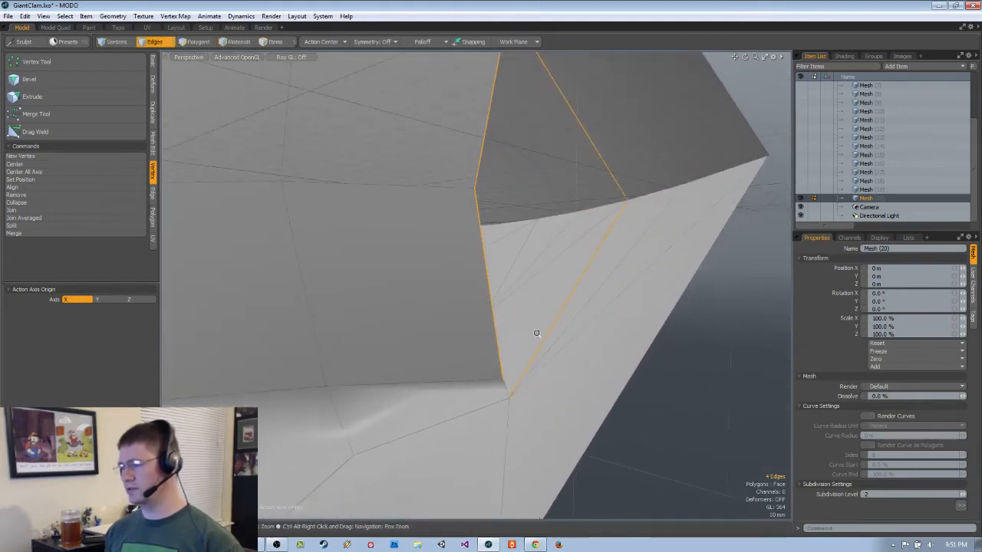
- Slice a new edge from the gap's corner vertex to the neighbouring inner-surface vertex and remove the redundant edge beside it
left_click_drag(455, 396, 491, 384, "ctrl+alt")
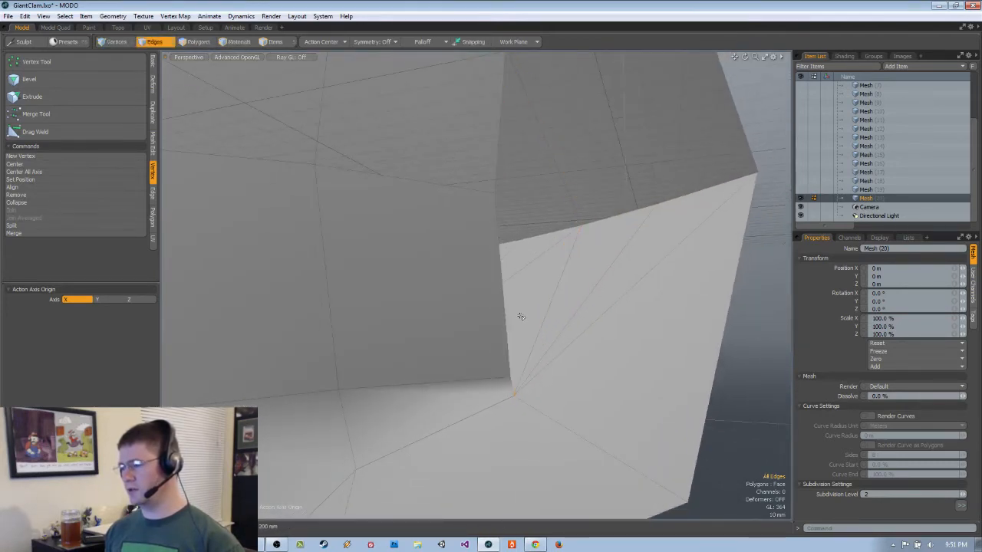
key("alt+c")
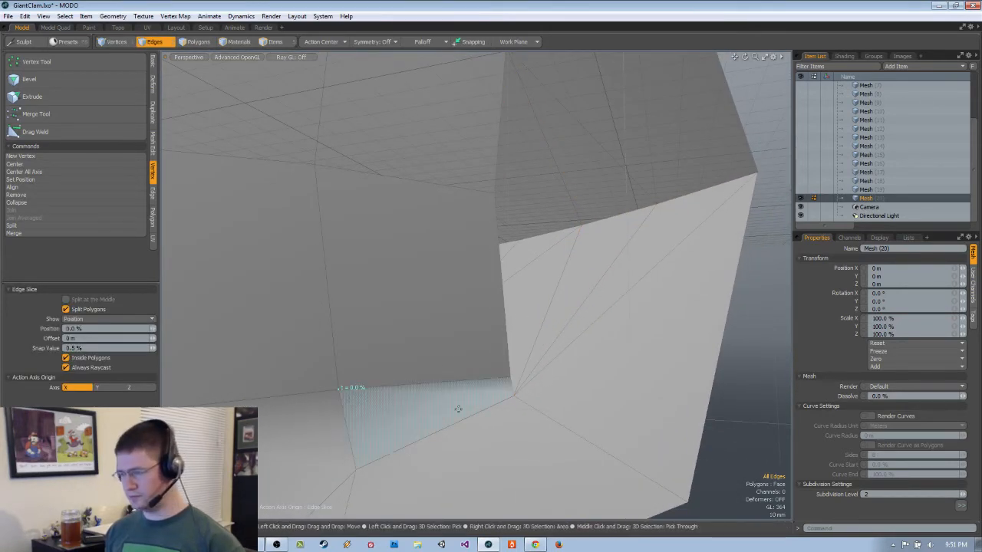
key("space")
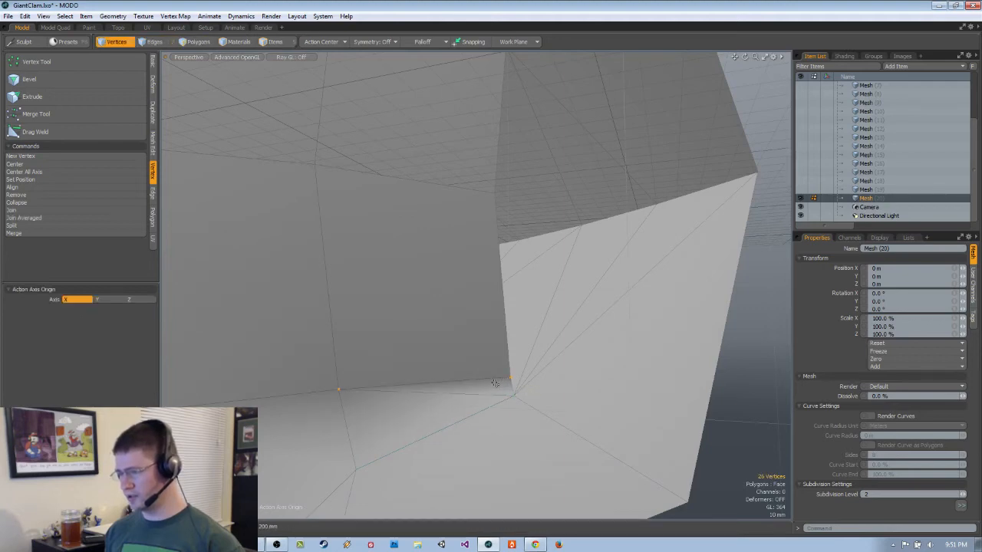
key("2")
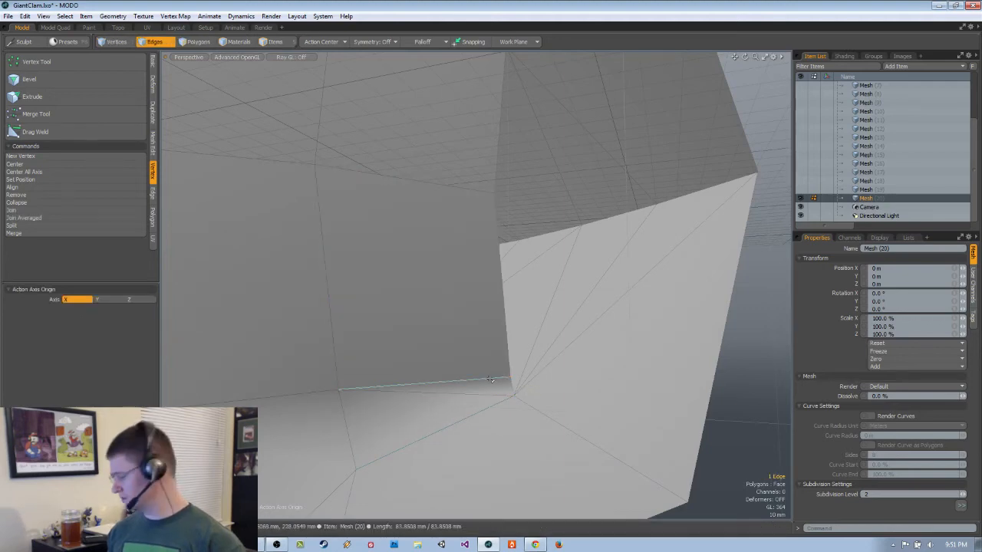
key("BackSpace")
- Weld the loose vertex at the gap's opposite corner onto its neighbour with Drag Weld
left_click_drag(509, 366, 403, 371, "ctrl+alt")
left_click_drag(433, 333, 606, 285, "alt")
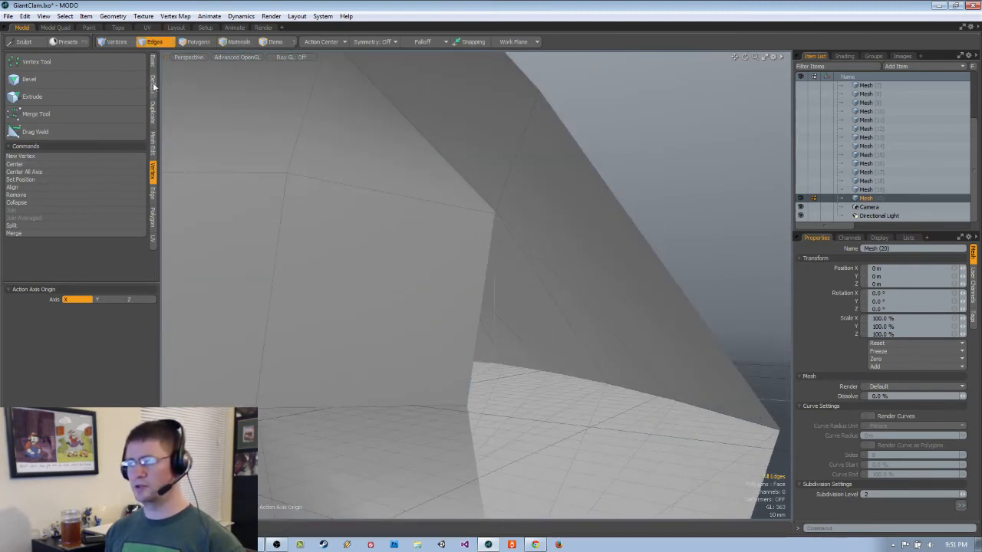
left_click(49, 132)
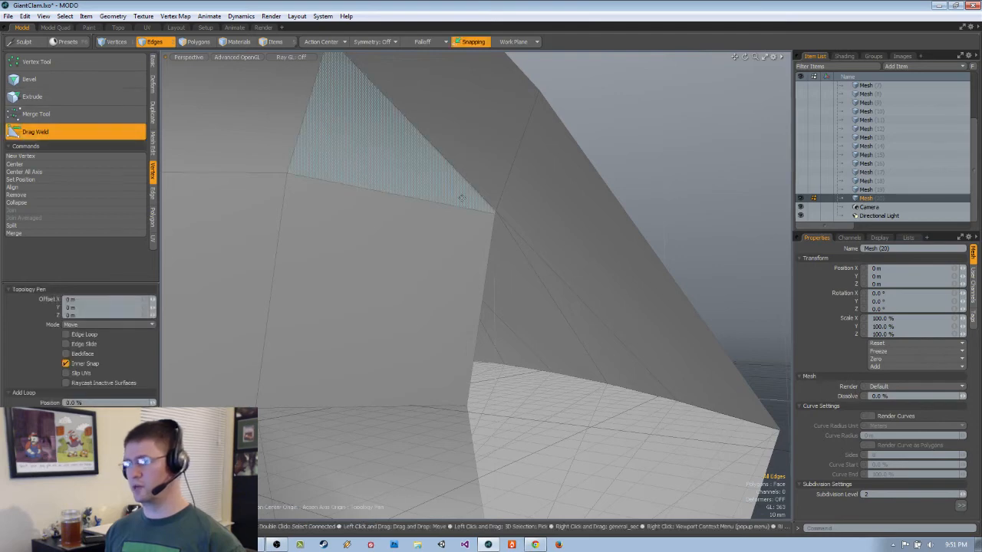
mouse_move(499, 205)
left_mouse_down()
mouse_move(470, 231)
mouse_move(491, 217)
left_mouse_up()
key("ctrl+z")
left_click_drag(513, 179, 514, 178)
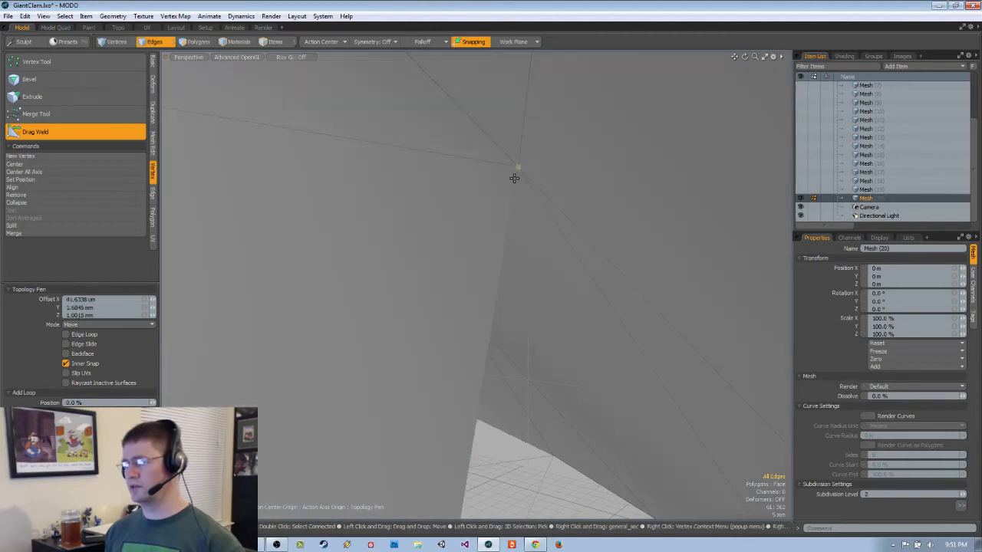
- Use Drag Weld on the matching corner at the other end of the bridge, undo the last drag and leave the tool
left_click_drag(543, 222, 693, 280, "ctrl+alt")
left_click_drag(498, 206, 424, 235, "alt")
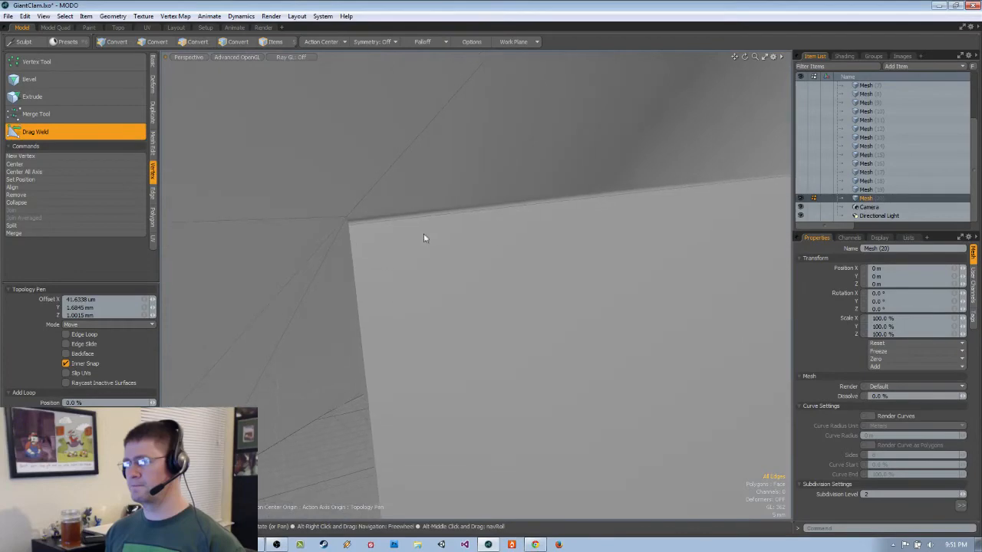
left_click_drag(346, 220, 432, 230)
key("ctrl+z")
key("space")
key("space")
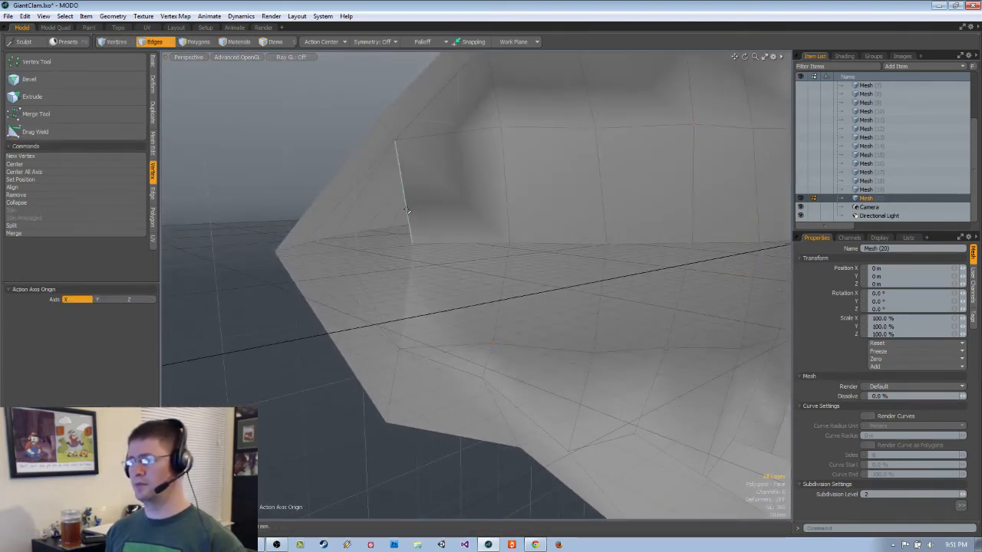
- Check the edges bordering the gap at the bridge's end and the polygons around it from several angles
left_click_drag(408, 211, 409, 208, "alt")
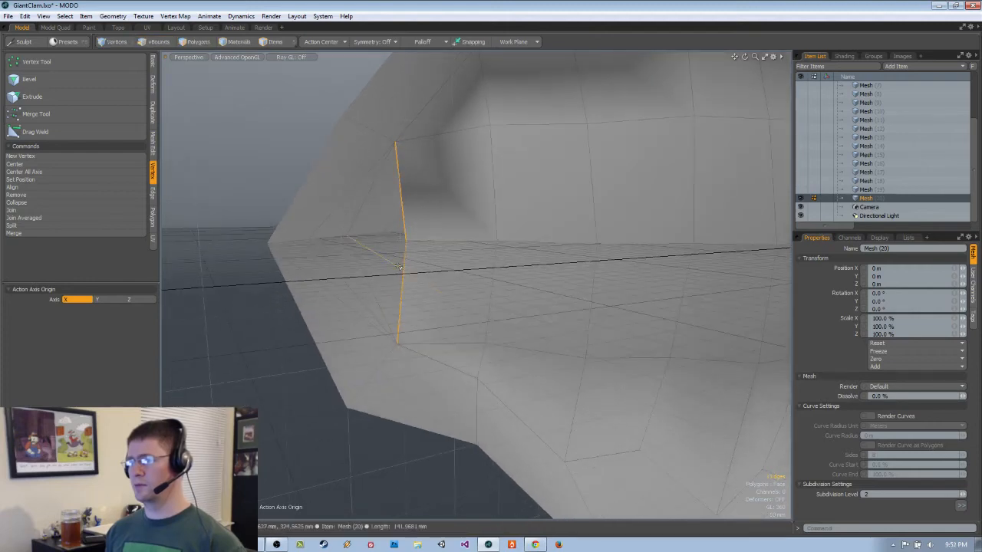
left_click_drag(391, 260, 366, 229, "alt")
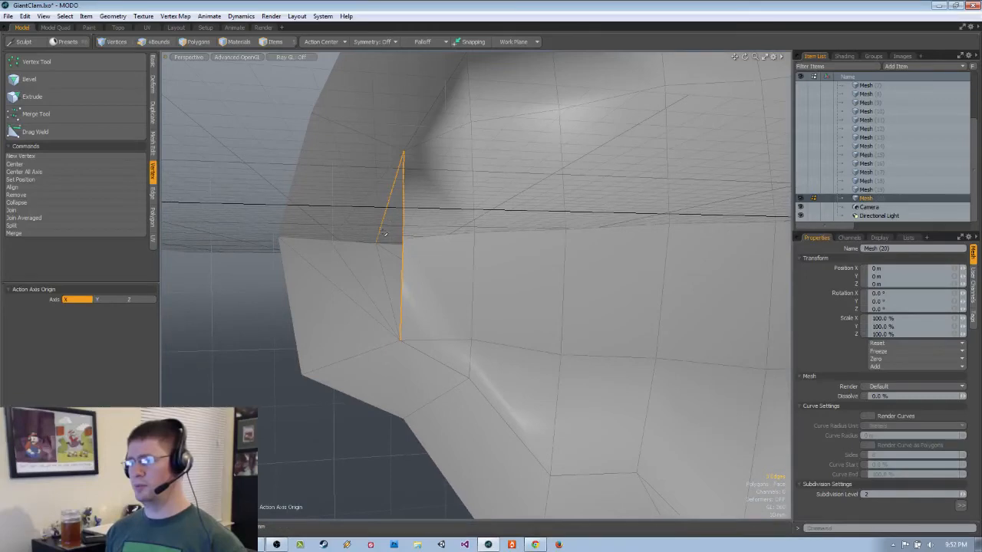
left_click_drag(385, 264, 446, 266, "alt")
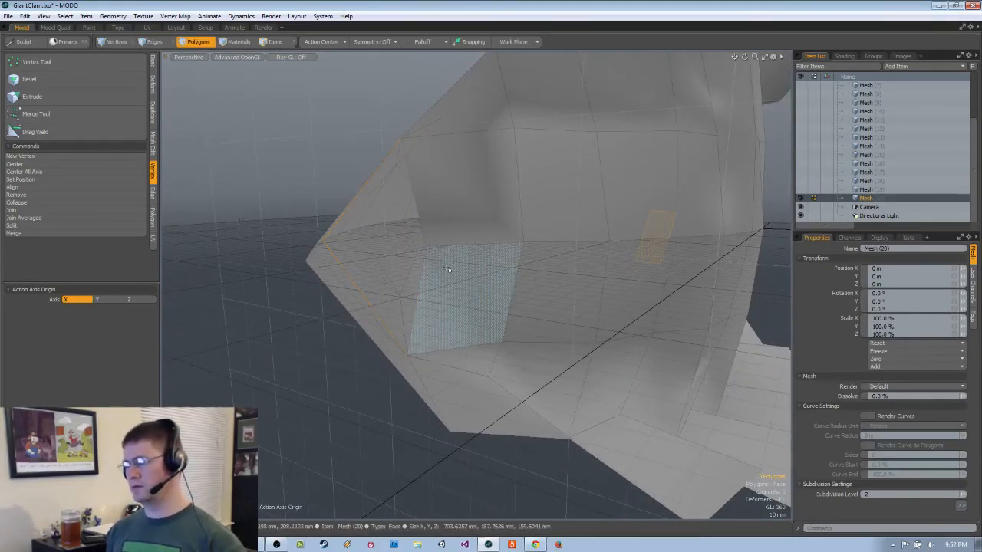
mouse_move(487, 383)
left_mouse_down("alt")
mouse_move(291, 328)
mouse_move(630, 342)
mouse_move(585, 322)
mouse_move(491, 368)
left_mouse_up("alt")
key("3")
left_click_drag(458, 408, 396, 360, "alt")
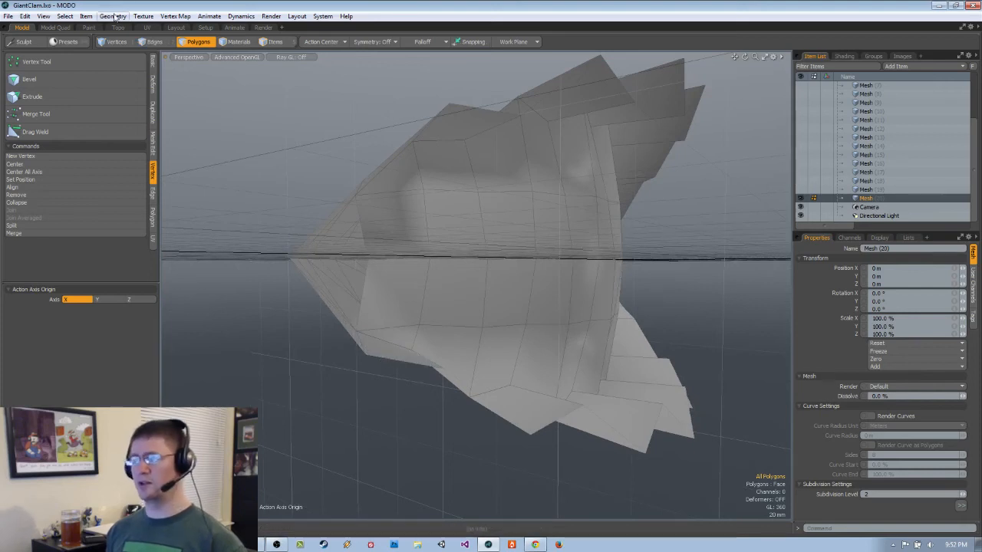
- Run Mesh Cleanup on the inner body mesh
left_click(112, 16)
mouse_move(95, 307)
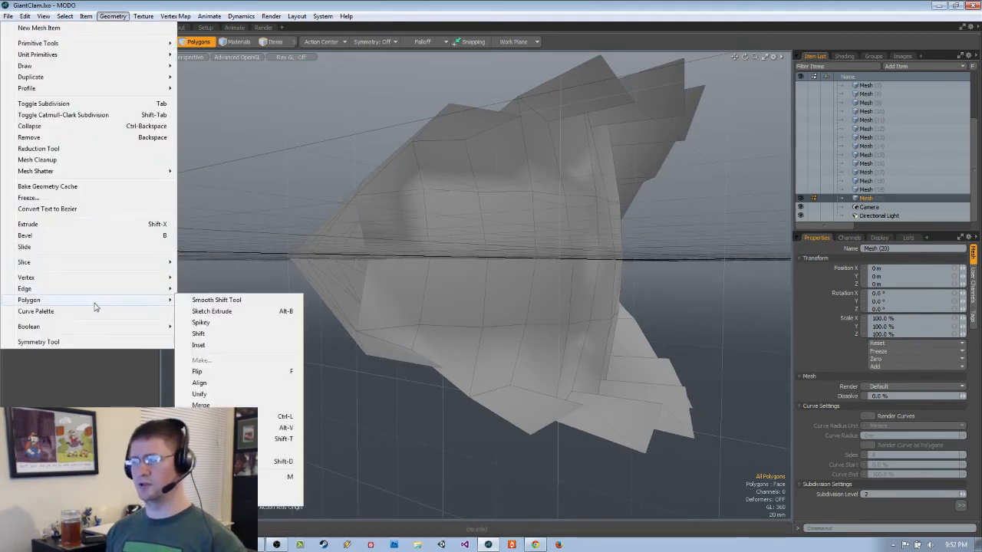
left_click(83, 160)
left_click(557, 157)
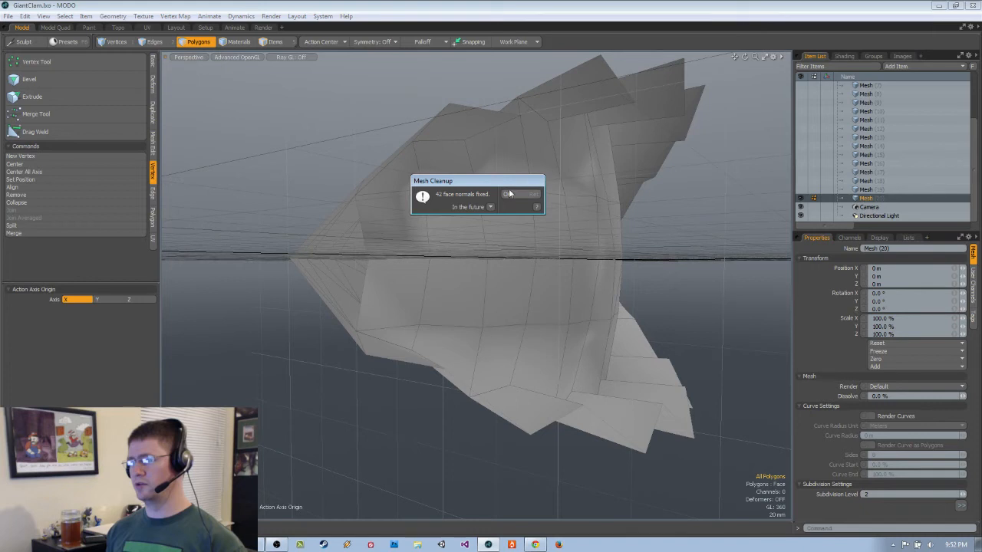
left_click(513, 197)
- Merge the inner body's vertices twice using the Automatic range
left_click_drag(491, 237, 429, 264, "alt")
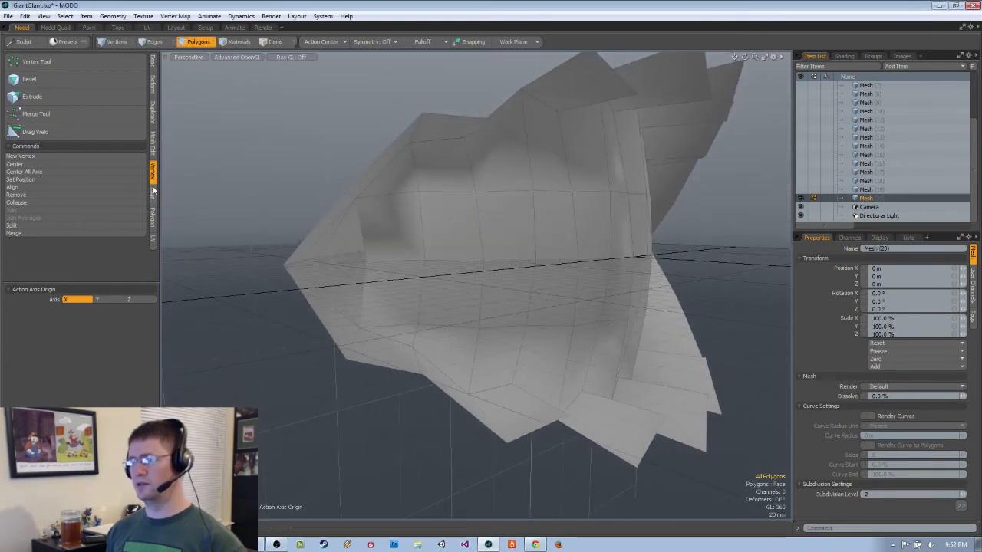
left_click(83, 234)
left_click(558, 182)
left_click(527, 201)
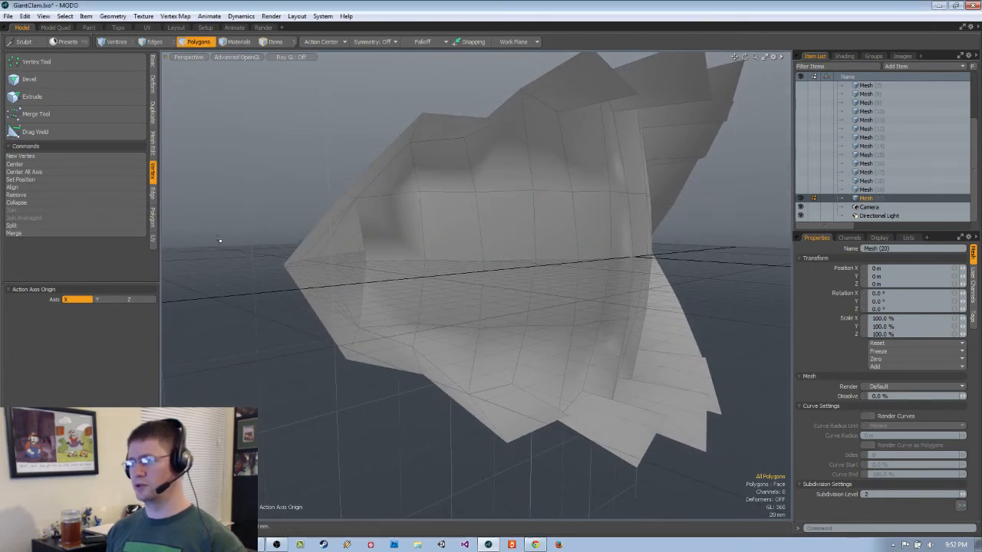
left_click(108, 234)
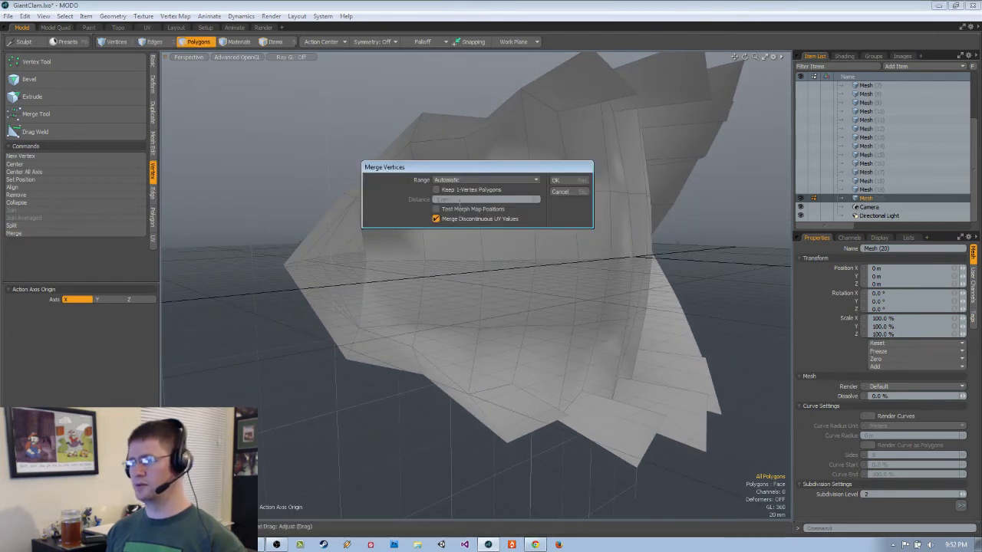
left_click(558, 182)
left_click(522, 192)
- Select the four edges around the gap at one end of the bridge and fill it with a polygon
left_click_drag(522, 197, 392, 256, "alt")
left_click(407, 202)
left_click_drag(408, 202, 277, 251, "alt")
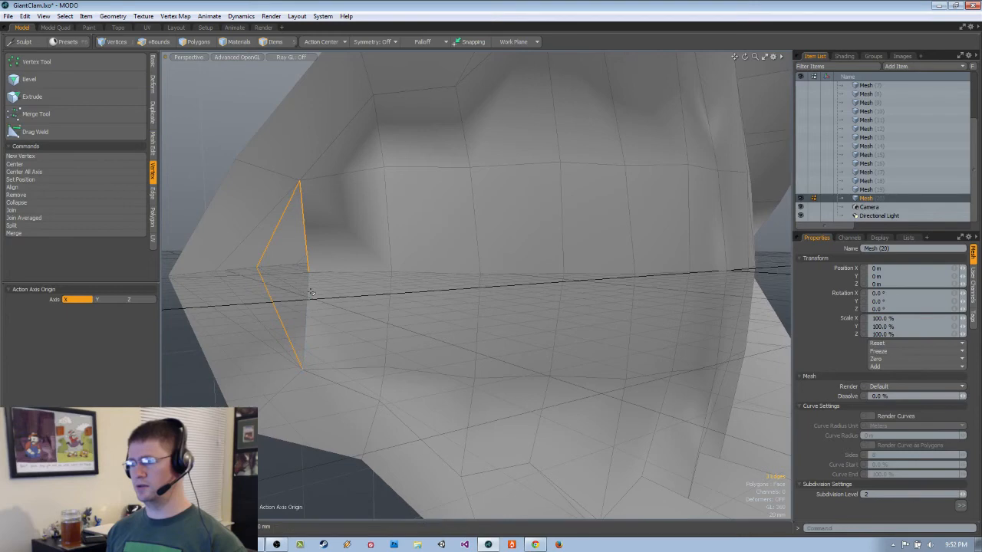
left_click_drag(351, 271, 499, 229, "alt")
key("p")
- Fill the matching gap at the opposite end of the bridge from its four border edges
scroll(357, 276, "down", 3)
scroll(588, 256, "up", 5)
left_click_drag(583, 222, 651, 216, "alt")
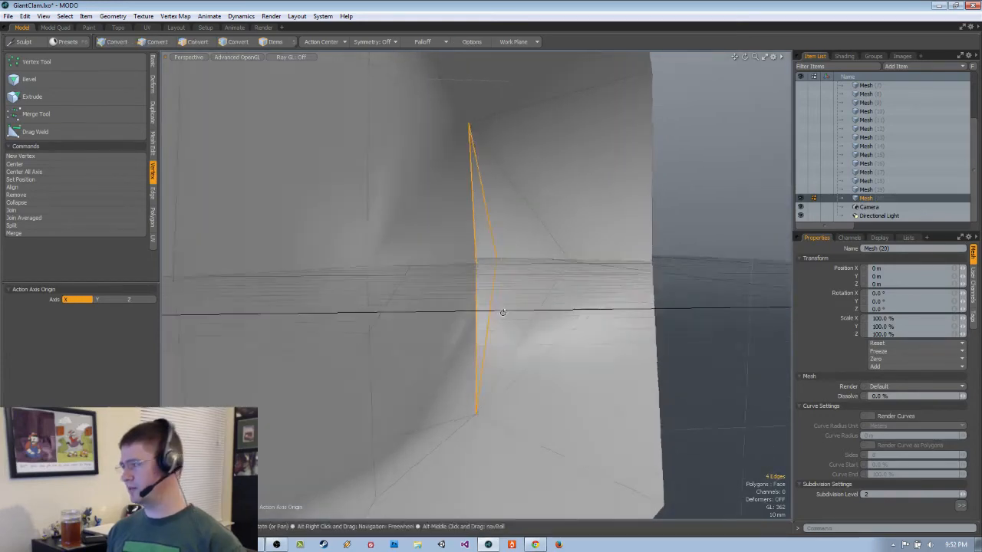
left_click_drag(471, 302, 467, 322, "alt")
key("2")
key("p")
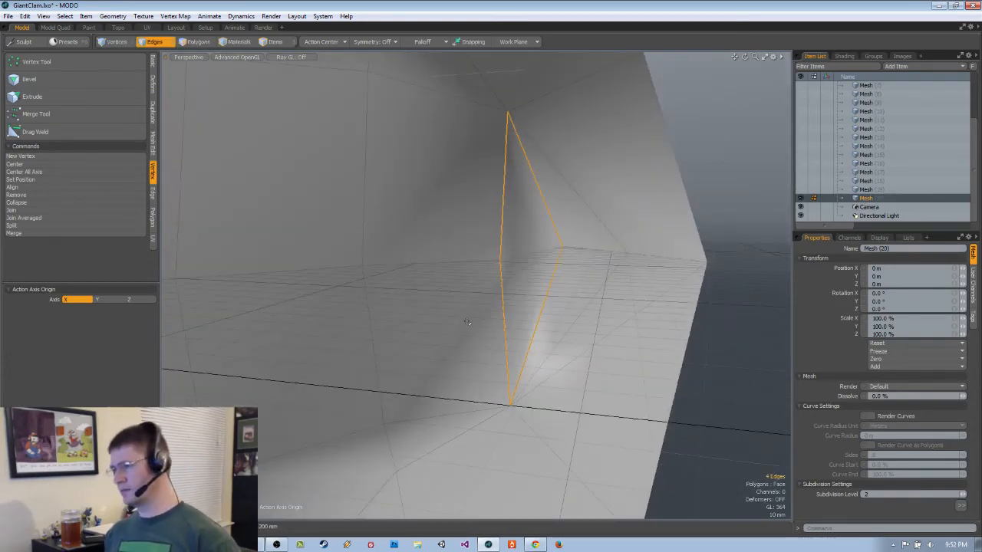
- Split the filled gap polygon with Edge Slice, continuing the bridge's middle edge row across it
left_click_drag(466, 320, 633, 338, "alt")
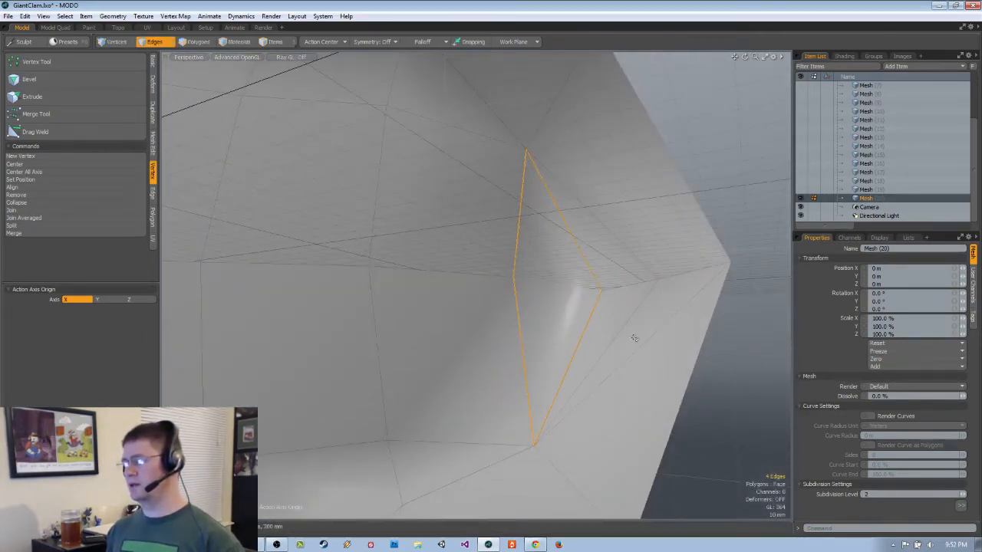
left_click(731, 355)
left_click_drag(731, 356, 522, 307, "alt")
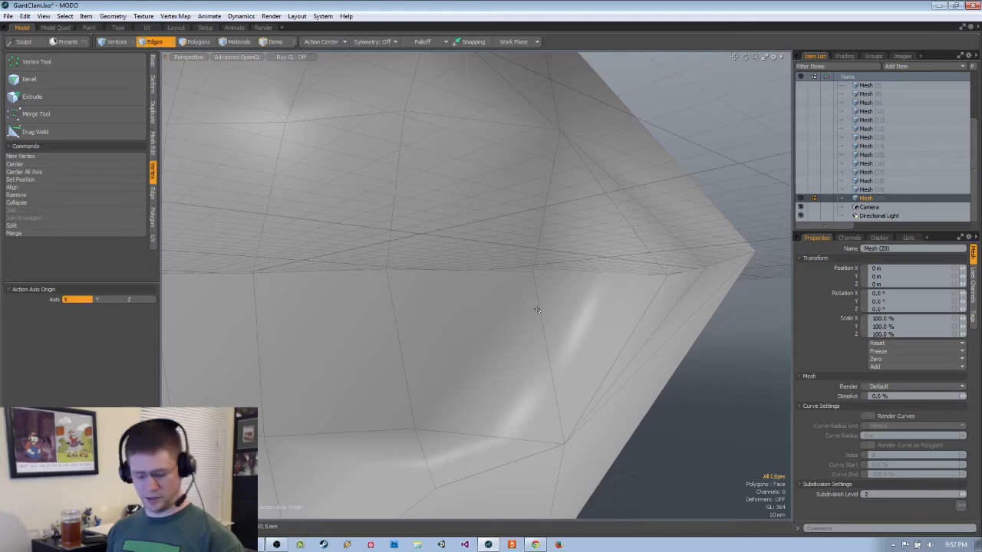
key("alt+c")
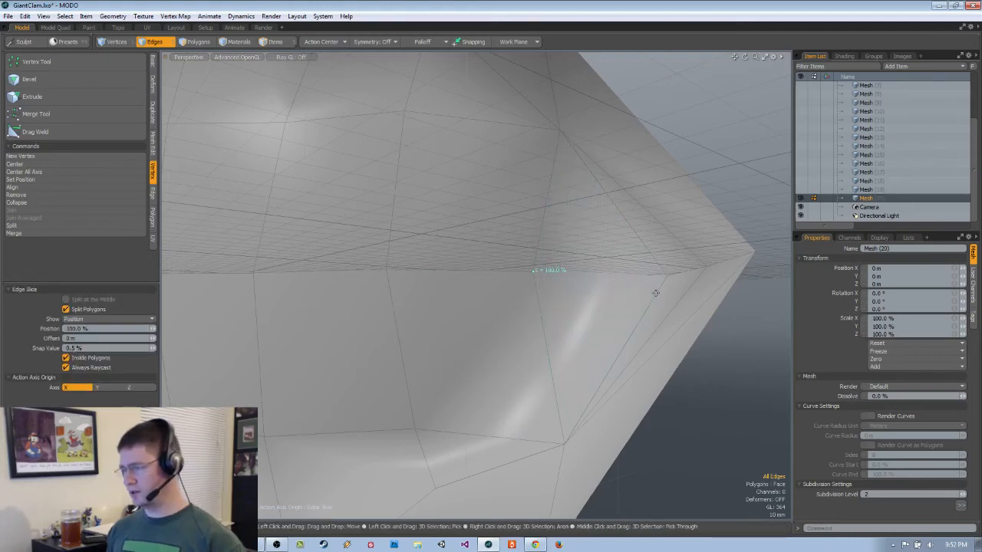
left_click_drag(647, 311, 346, 398, "alt")
key("2")
left_click(271, 357)
left_click_drag(271, 358, 324, 353, "ctrl+alt")
key("q")
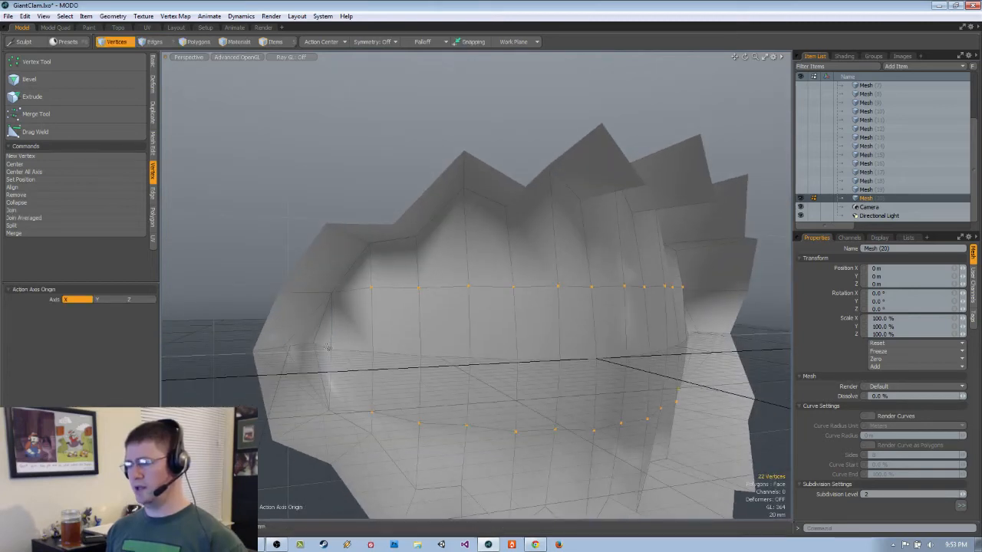
- Select all polygons of the bridge between the two inner surfaces and check the selection from all sides
left_click_drag(362, 291, 474, 325)
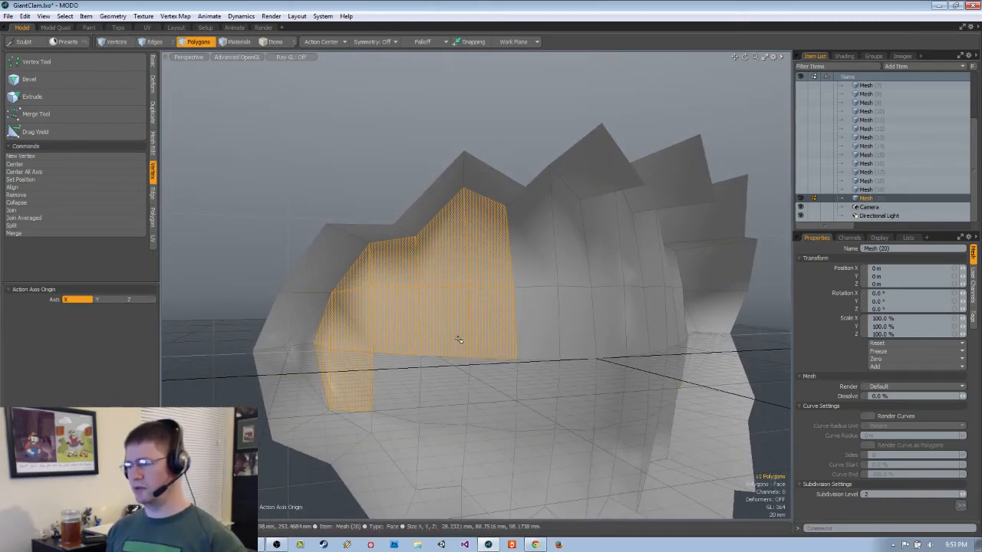
mouse_move(407, 431)
left_mouse_down("alt+shift")
mouse_move(369, 368)
mouse_move(462, 370)
mouse_move(364, 373)
mouse_move(443, 406)
mouse_move(525, 361)
left_mouse_up("alt+shift")
mouse_move(525, 361)
left_mouse_down("alt")
mouse_move(398, 368)
mouse_move(470, 355)
mouse_move(395, 383)
mouse_move(541, 347)
left_mouse_up("alt")
left_click_drag(589, 297, 499, 268, "shift")
mouse_move(411, 288)
left_mouse_down("alt")
mouse_move(564, 243)
mouse_move(519, 219)
mouse_move(291, 239)
mouse_move(467, 274)
left_mouse_up("alt")
mouse_move(265, 313)
left_mouse_down("shift")
mouse_move(532, 311)
mouse_move(429, 330)
mouse_move(351, 303)
mouse_move(441, 307)
mouse_move(381, 324)
mouse_move(391, 346)
mouse_move(317, 324)
mouse_move(418, 302)
mouse_move(660, 307)
mouse_move(641, 348)
mouse_move(545, 338)
mouse_move(590, 358)
left_mouse_up("shift")
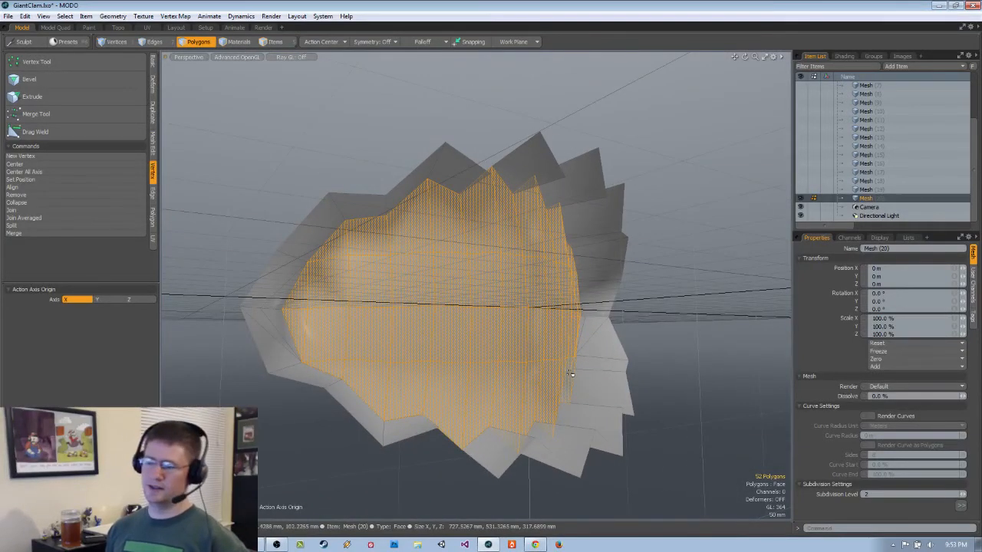
left_click_drag(601, 343, 456, 325, "alt")
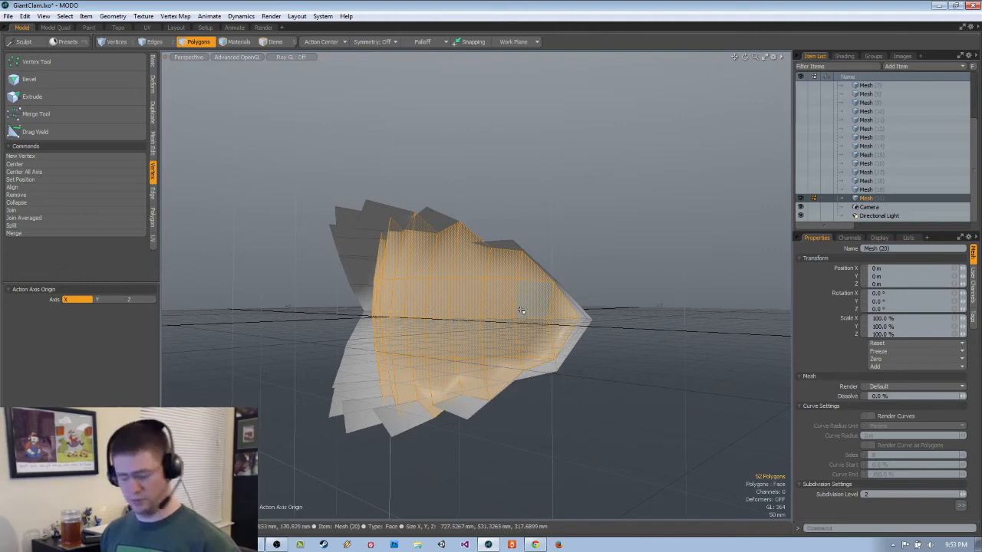
left_click_drag(500, 298, 500, 296, "alt")
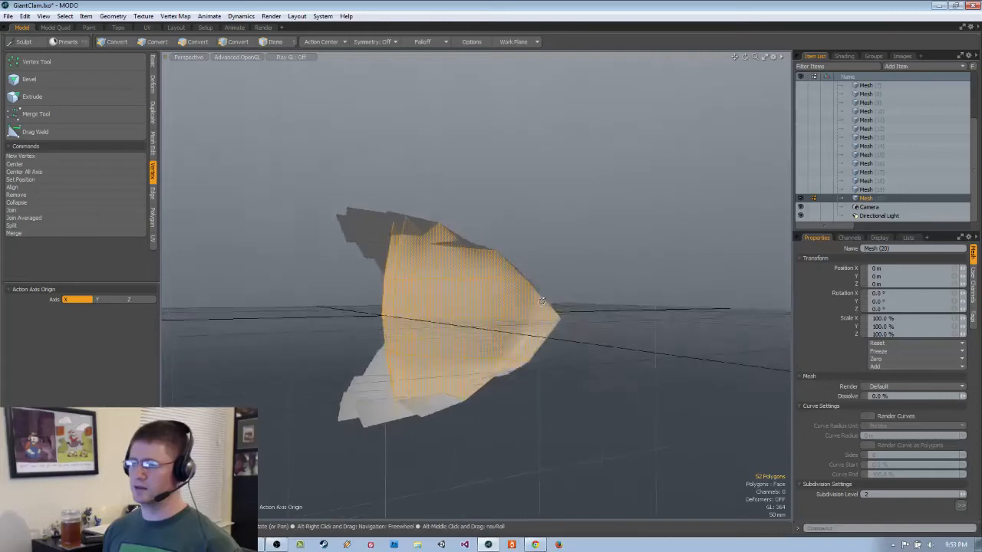
left_click_drag(459, 300, 484, 302, "alt")
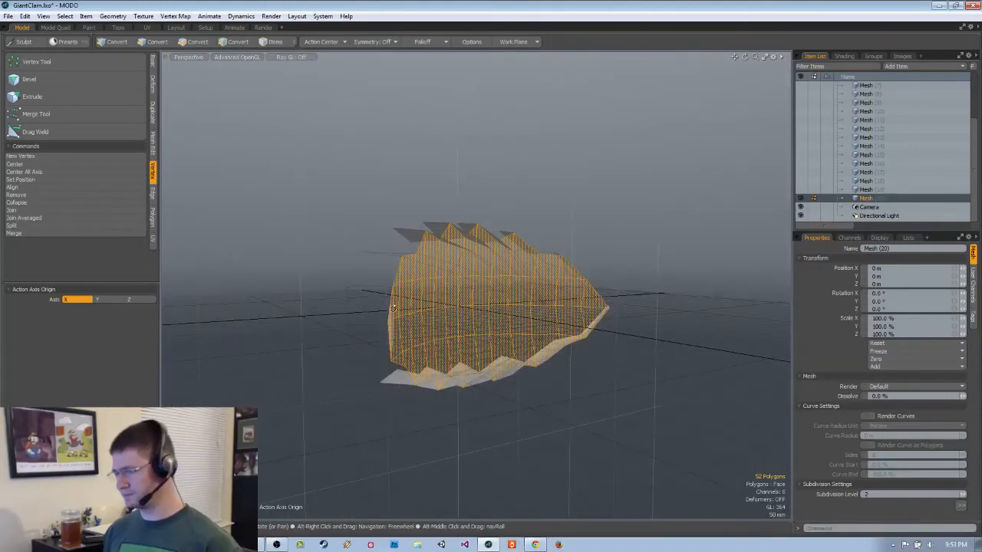
mouse_move(662, 308)
left_mouse_down("alt")
mouse_move(747, 322)
mouse_move(572, 299)
mouse_move(660, 299)
mouse_move(529, 298)
mouse_move(730, 291)
mouse_move(614, 305)
mouse_move(657, 312)
left_mouse_up("alt")
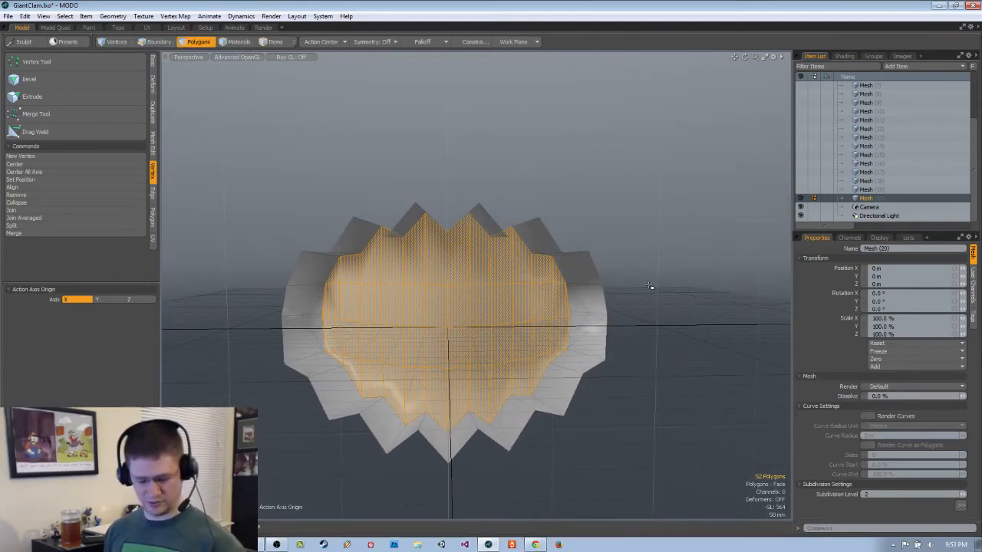
- Switch to the shell mesh, Mesh (19), with the inner body mesh hidden and unhide the shell's hidden polygons
left_click(874, 190)
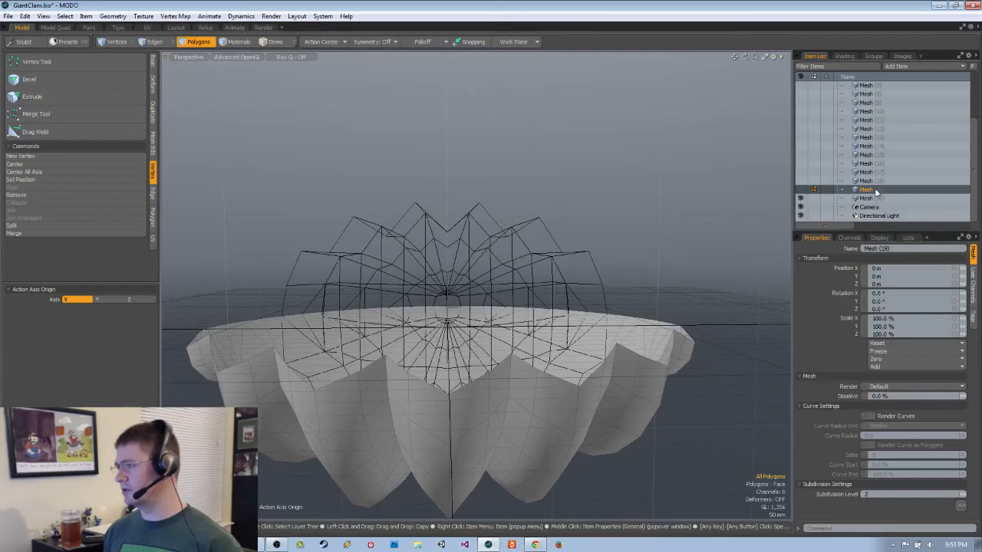
left_click_drag(565, 267, 412, 307, "alt")
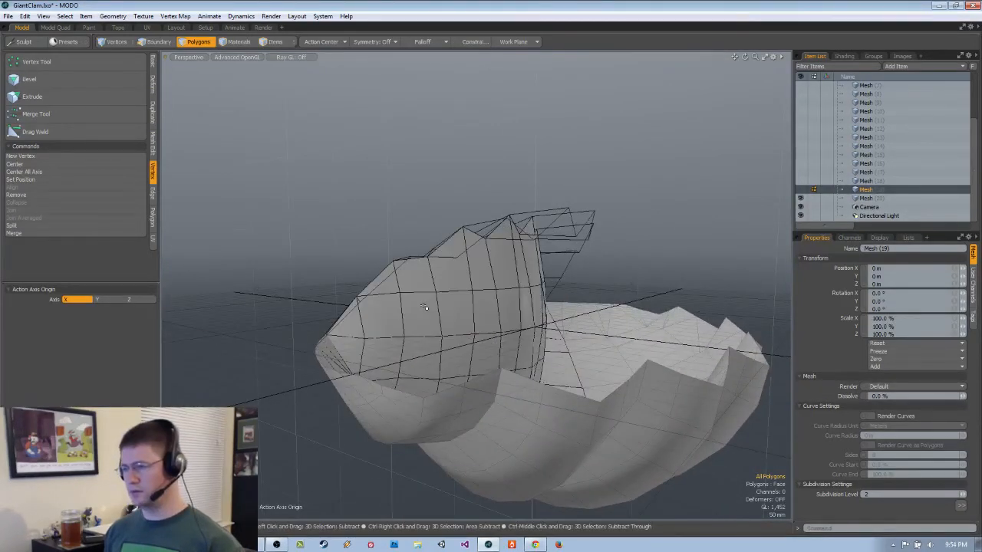
mouse_move(547, 315)
left_mouse_down("alt")
mouse_move(330, 345)
mouse_move(294, 294)
mouse_move(564, 320)
left_mouse_up("alt")
left_click(800, 201)
left_click_drag(567, 253, 487, 322, "alt")
key("u")
scroll(580, 329, "up", 4)
left_click_drag(581, 330, 512, 309, "alt")
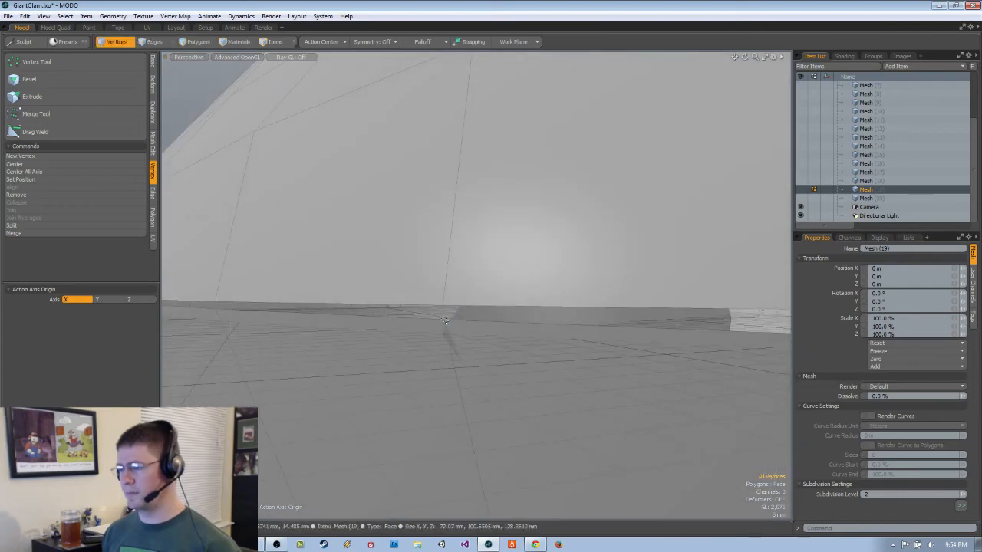
- Select the border edges along one side of the narrow hinge gap between the upper and lower shell halves
left_click_drag(434, 318, 375, 389, "alt")
left_click(387, 350, "shift")
left_click_drag(387, 350, 551, 382, "alt")
left_click(444, 355, "shift")
left_click(483, 342, "shift")
left_click(512, 371, "shift")
left_click_drag(465, 338, 594, 358, "alt")
left_click(529, 336, "shift")
left_click(544, 361, "shift")
left_click(538, 363, "shift")
left_click_drag(542, 340, 579, 371, "alt")
left_click(574, 355, "shift")
left_click_drag(512, 386, 399, 341, "alt")
scroll(626, 273, "up", 3)
scroll(500, 354, "down", 5)
scroll(379, 338, "up", 5)
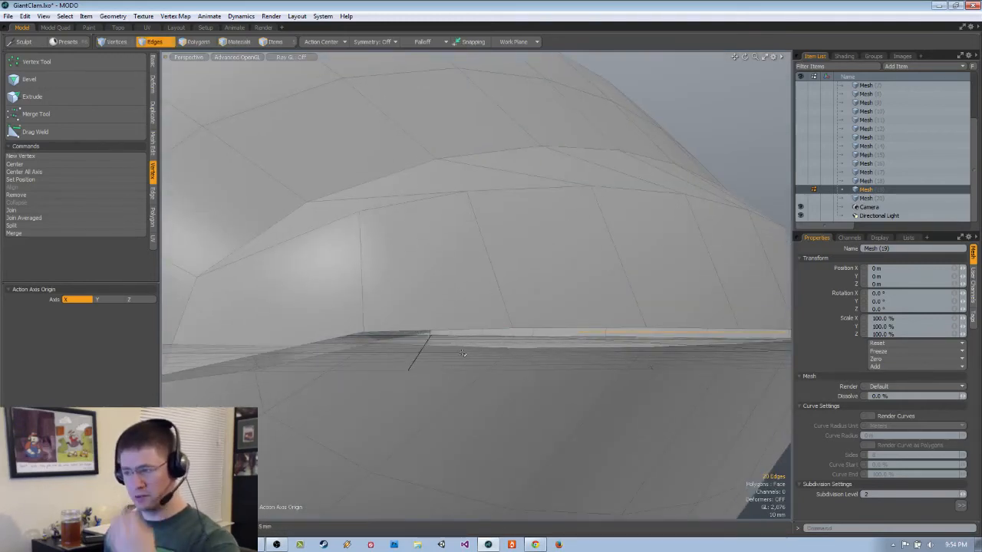
- Extend the edge selection along the remaining hinge gap on both sides of the shell and check both ends
left_click_drag(573, 368, 419, 400, "alt")
scroll(520, 357, "down", 3)
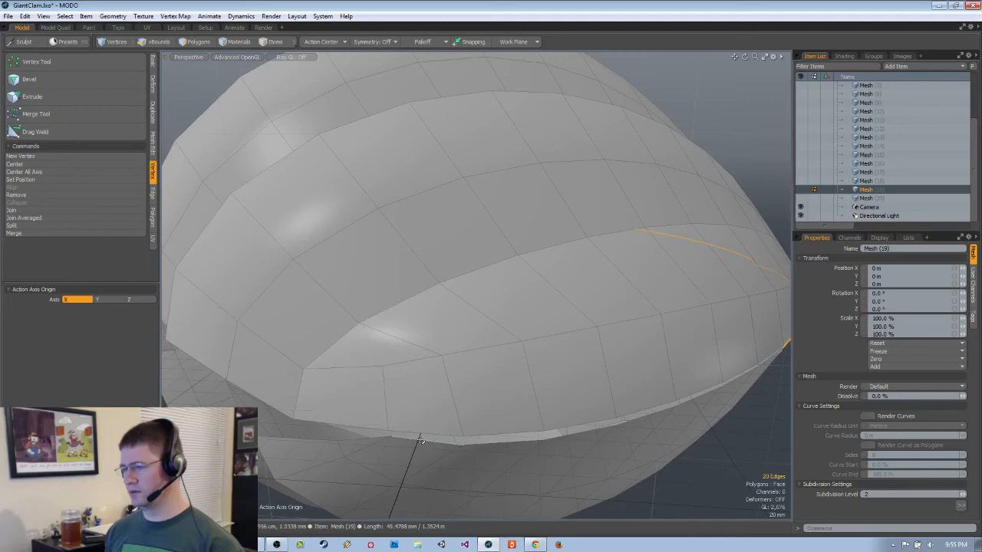
left_click_drag(421, 436, 395, 425, "alt")
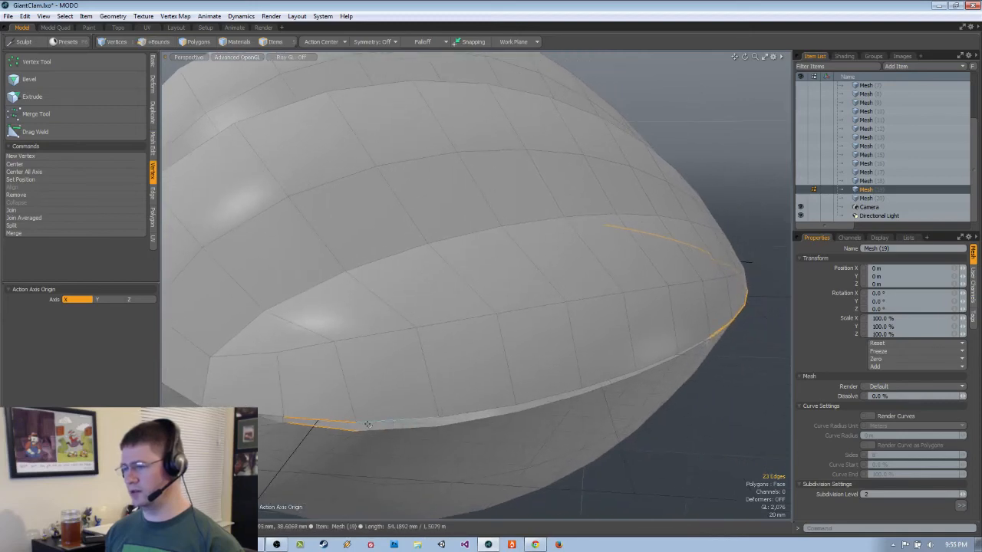
left_click(374, 424, "shift")
left_click_drag(374, 423, 517, 361, "ctrl+alt")
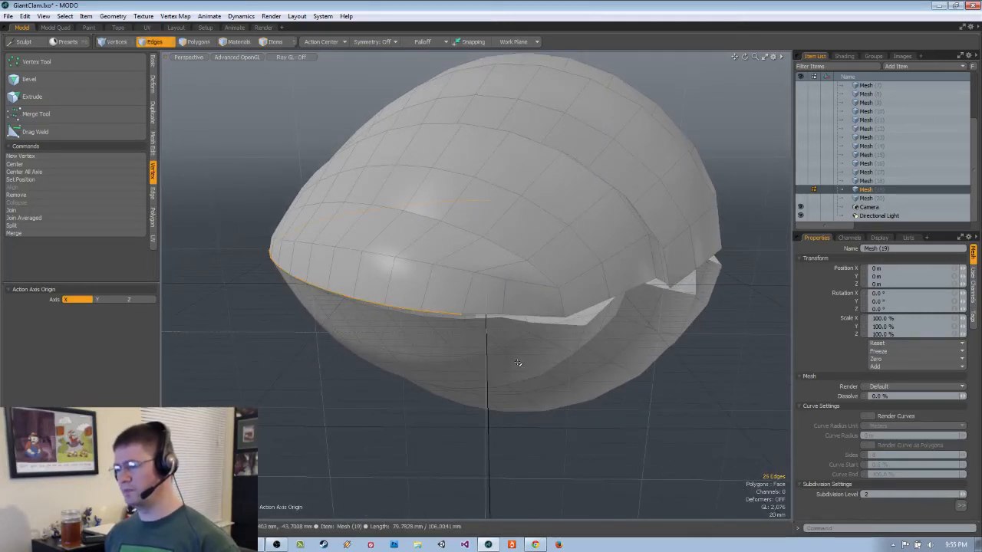
left_click_drag(517, 361, 575, 368, "alt")
left_click_drag(575, 368, 636, 371, "alt")
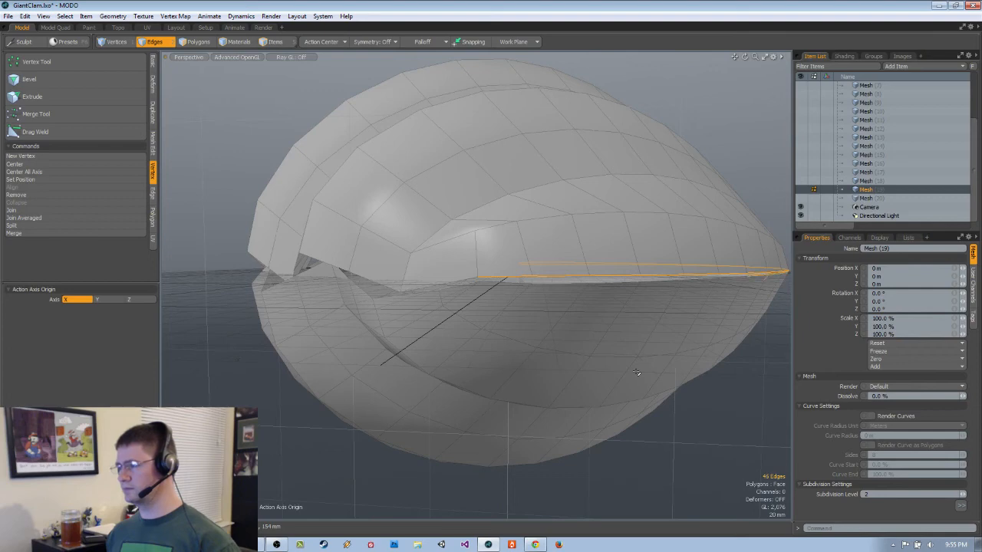
left_click_drag(636, 372, 209, 180, "alt")
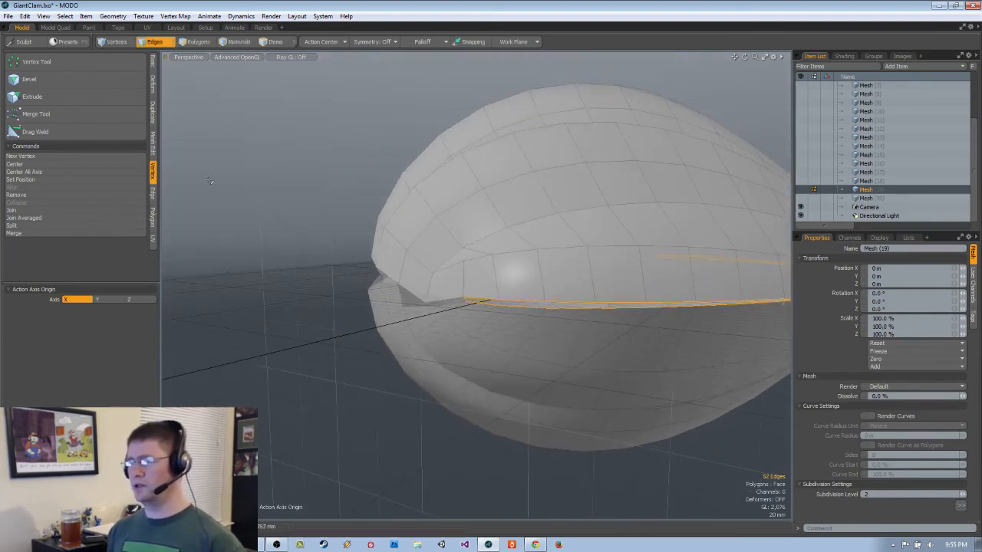
- Flatten the selected hinge gap edges of both shell halves onto one plane with Set Position
left_click(52, 181)
left_click(556, 185)
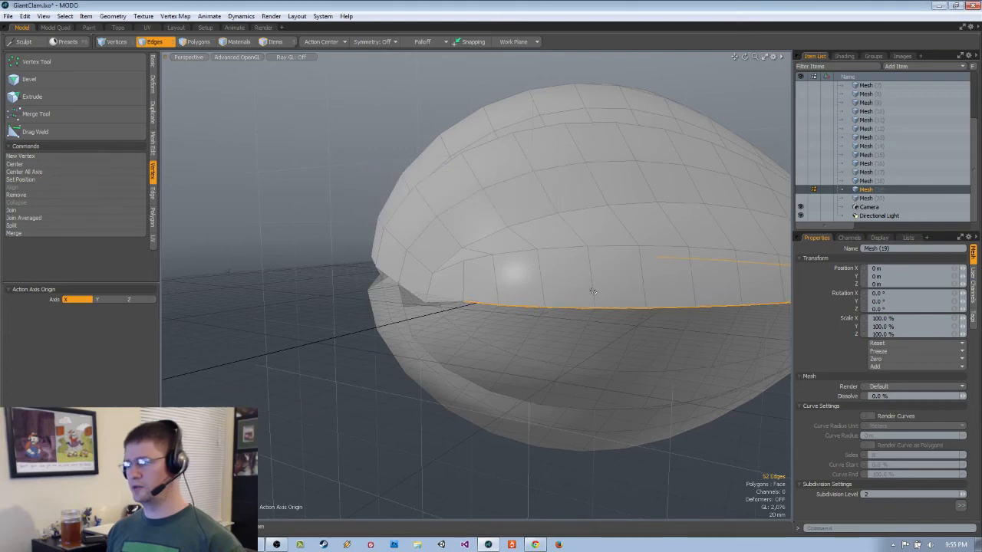
left_click_drag(556, 185, 497, 329, "alt")
- Select all connected polygons of the upper shell half and start Rotate on them
key("3")
left_click_drag(620, 453, 412, 364, "alt")
scroll(416, 358, "down", 5)
left_click_drag(443, 269, 476, 326, "alt")
key("space")
key("space")
left_click(550, 329)
double_click(550, 329)
key("e")
left_click_drag(465, 336, 433, 331, "alt")
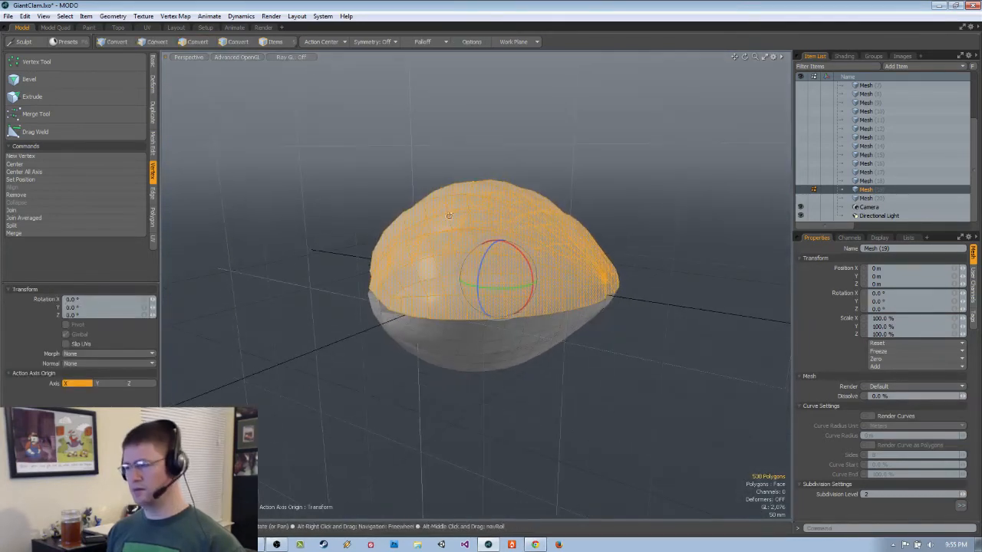
- Rotate the upper shell half open with the Element action center and select the inner polygons between the halves
left_click(312, 43)
left_click(302, 73)
left_click_drag(675, 261, 671, 345, "alt")
scroll(600, 295, "up", 5)
left_click(589, 341)
scroll(591, 342, "down", 4)
left_click_drag(532, 265, 472, 374)
key("space")
double_click(504, 322)
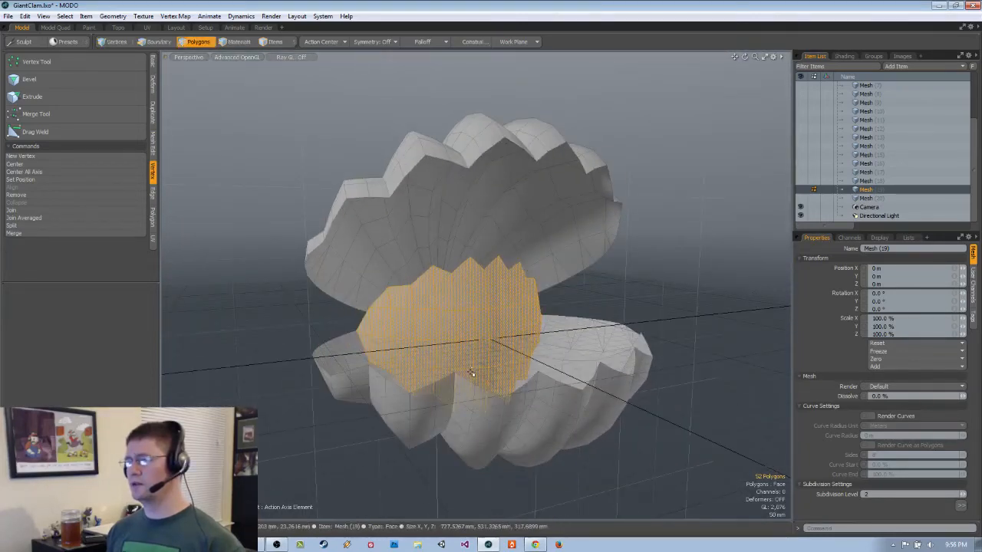
- Undo the inner polygon selection and the opening rotation, then leave Rotate and clear the selection
key("ctrl+z")
key("ctrl+z")
key("ctrl+z")
key("ctrl+z")
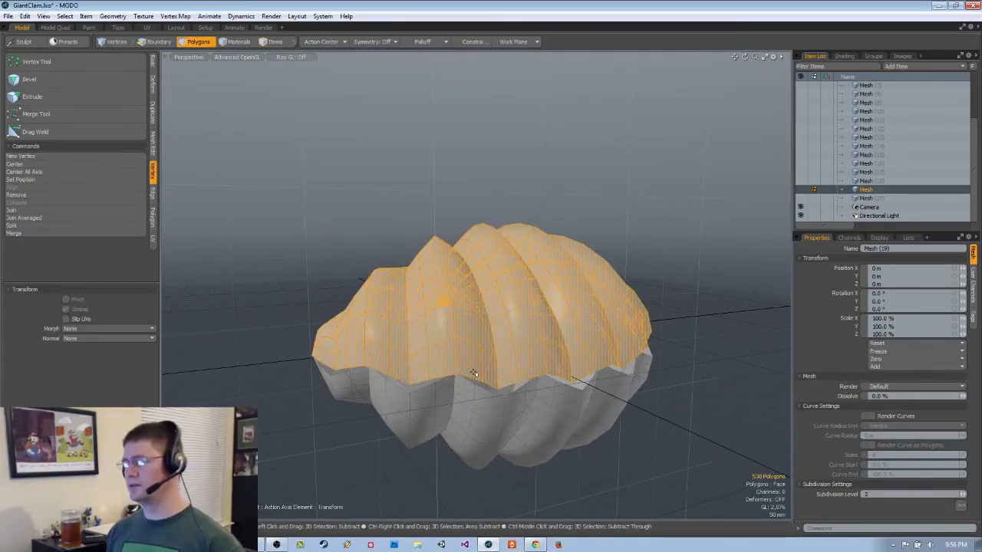
left_click_drag(474, 374, 580, 351, "alt")
key("space")
left_click(695, 270)
left_click_drag(695, 270, 649, 396, "alt")
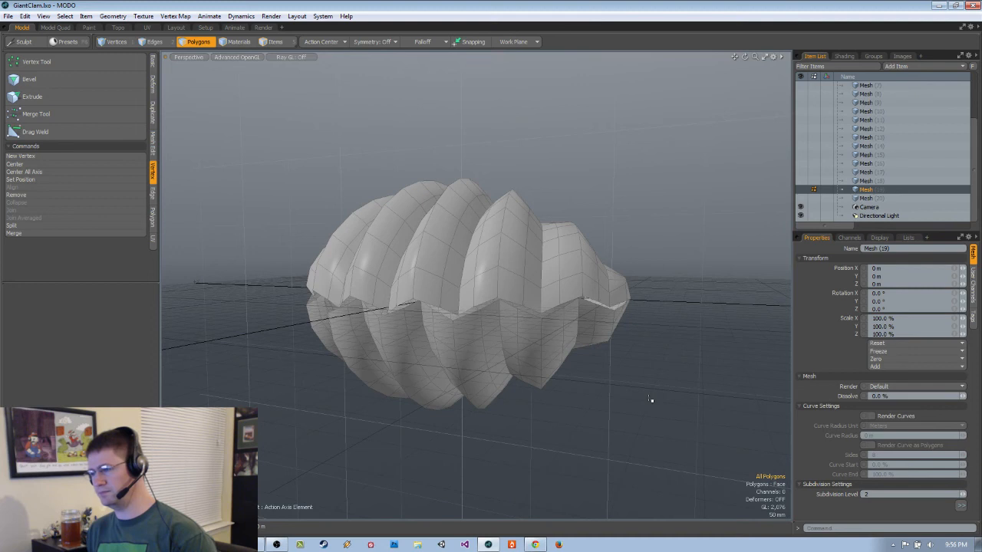
- Rename the inner body mesh, Mesh (20), to Mesh (18.5)
left_click(867, 198)
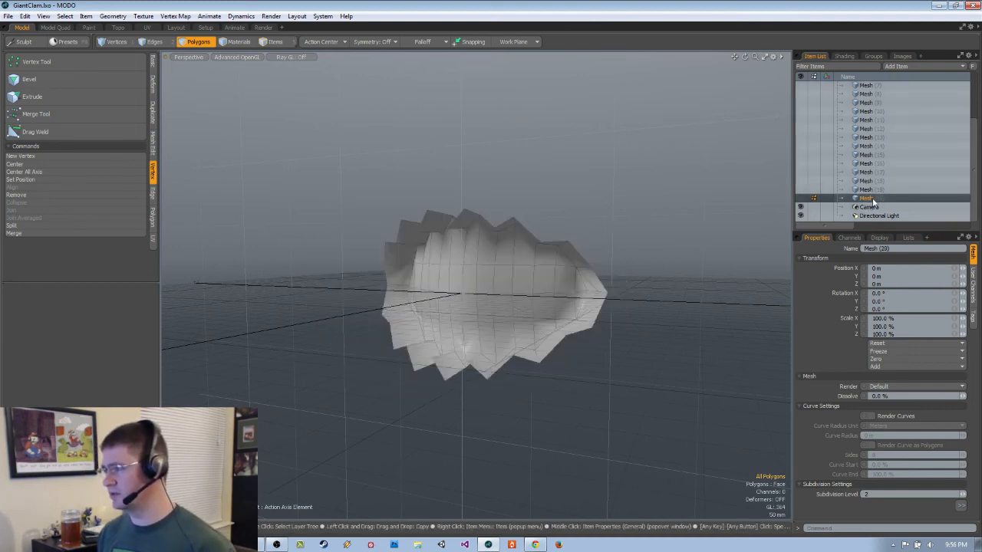
double_click(879, 199)
double_click(873, 198)
type("18.5")
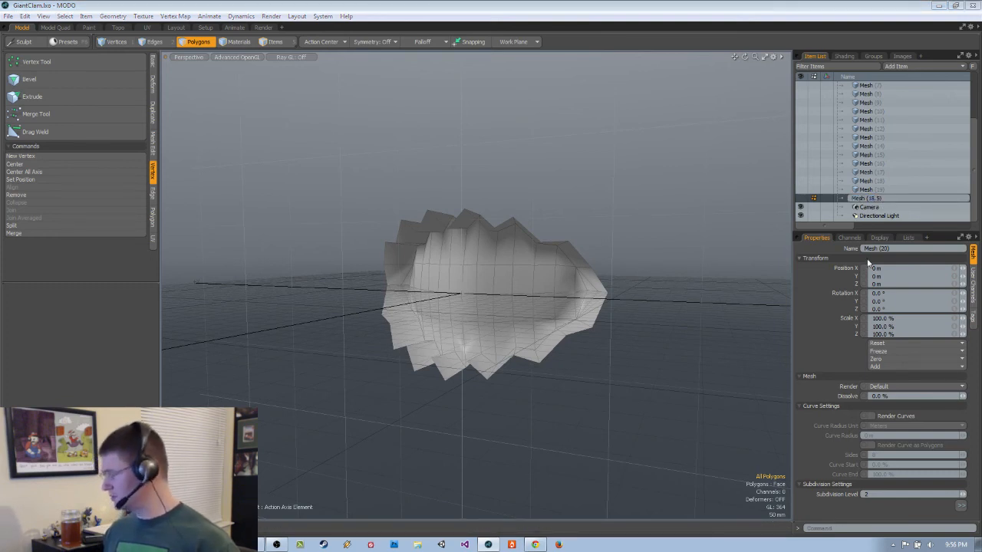
key("Return")
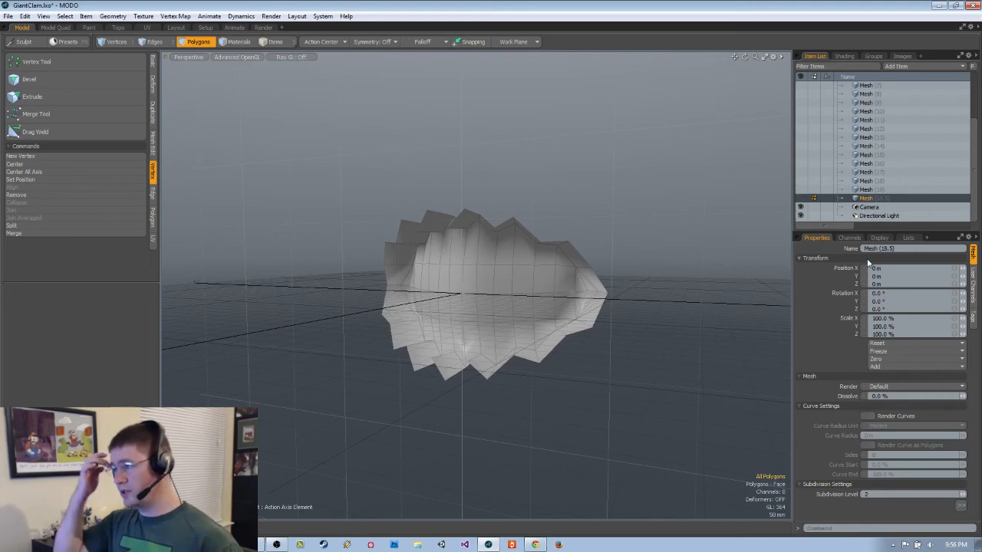
- Move Mesh (18.5) above Mesh (19) in the item order, then select Mesh (19) and view the shell from the front
left_click_drag(876, 198, 886, 189)
left_click(870, 201)
mouse_move(537, 313)
left_mouse_down("alt")
mouse_move(598, 311)
mouse_move(471, 318)
mouse_move(495, 314)
mouse_move(506, 337)
mouse_move(522, 311)
left_mouse_up("alt")
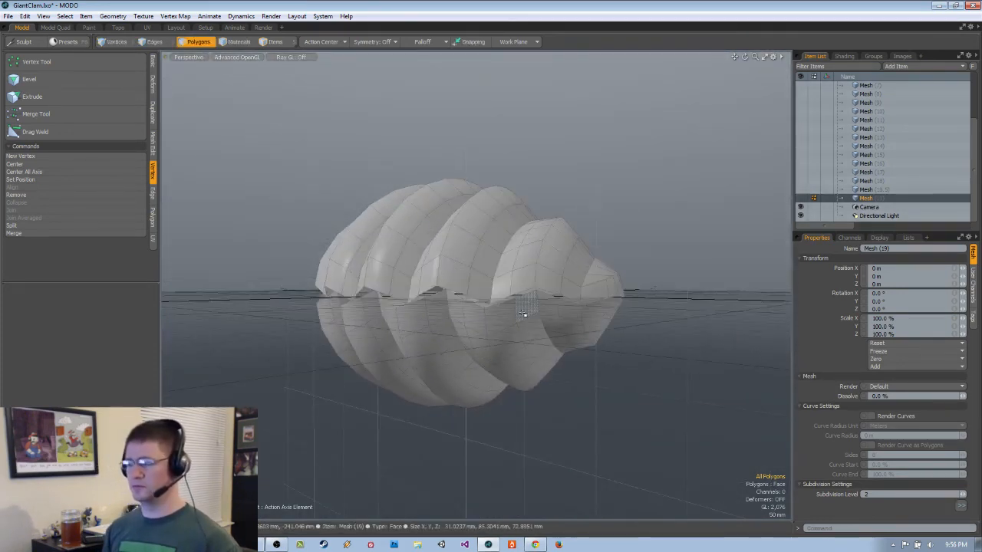
left_click_drag(529, 268, 614, 200, "alt")
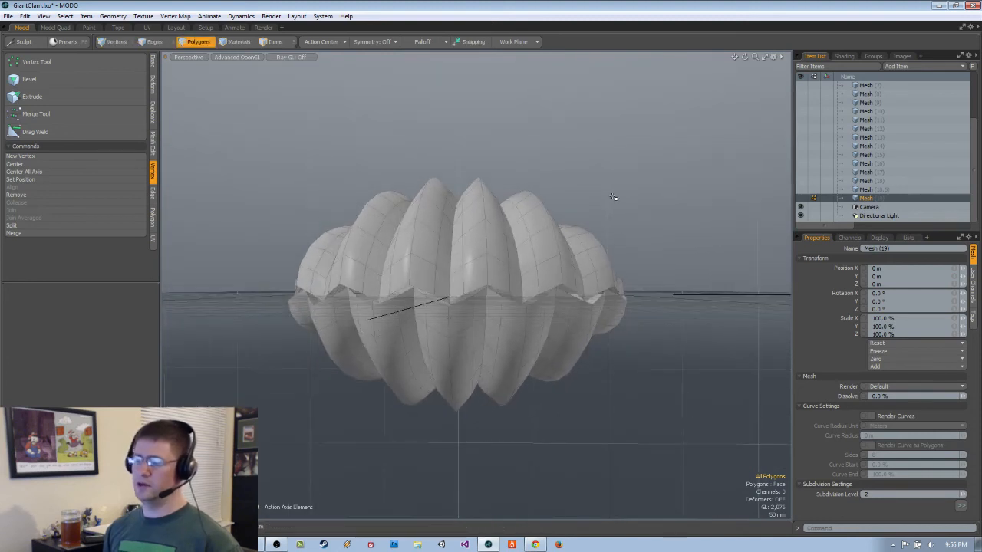